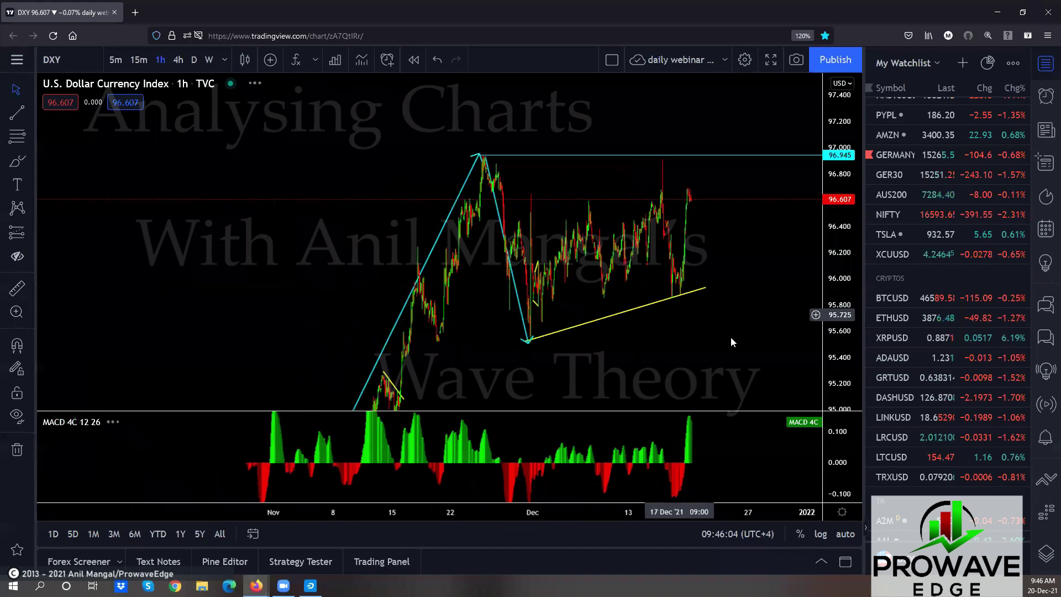
Trace freehand on the hourly DXY chart the decline from the 96.945 high and the zigzag price swings that follow it.
left_click_drag(826, 252, 827, 273)
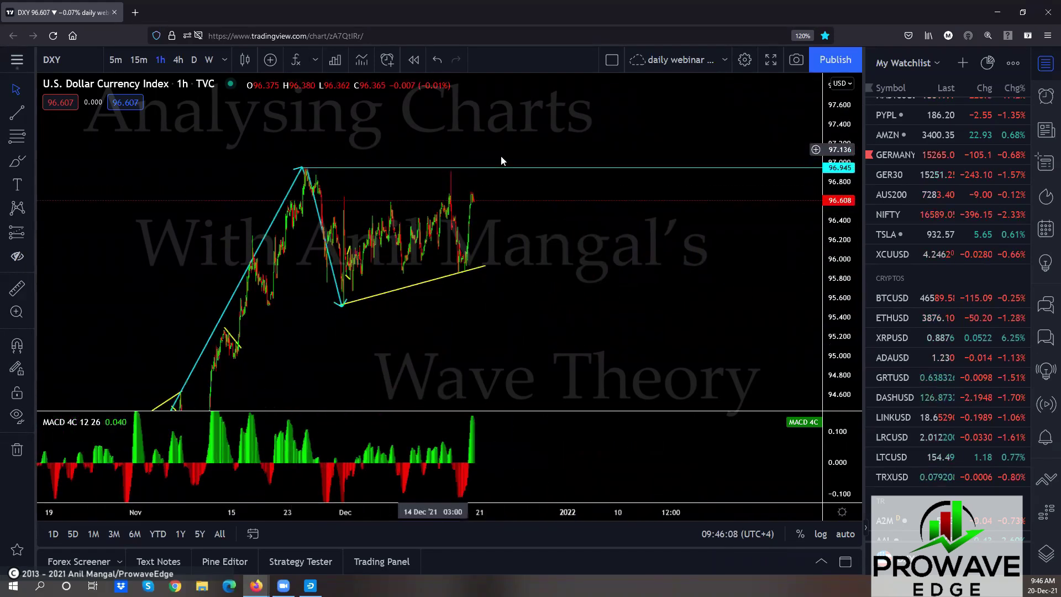
scroll(549, 310, "down", 2)
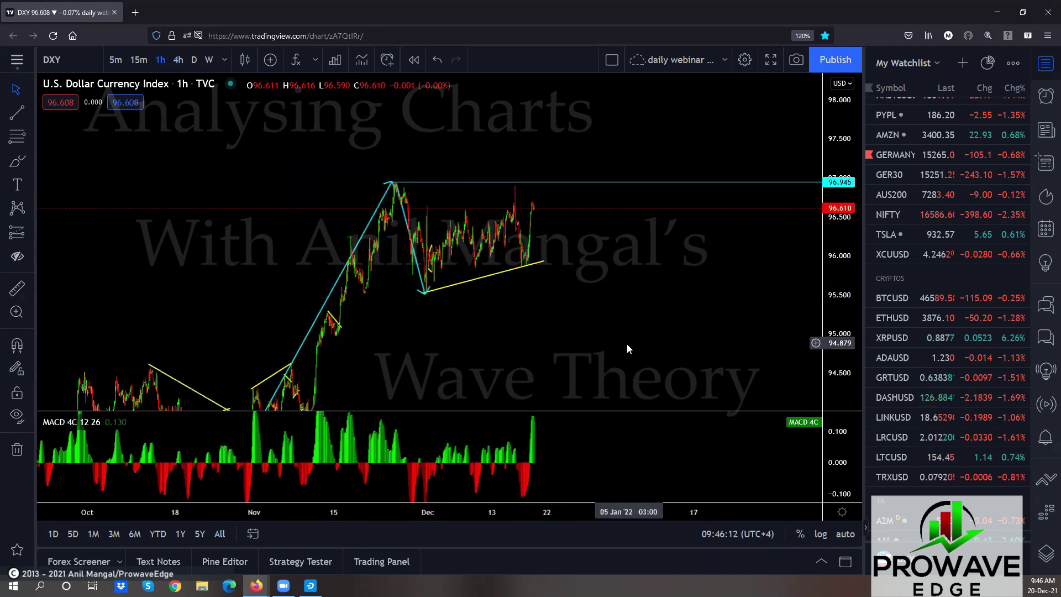
left_click_drag(627, 343, 581, 271)
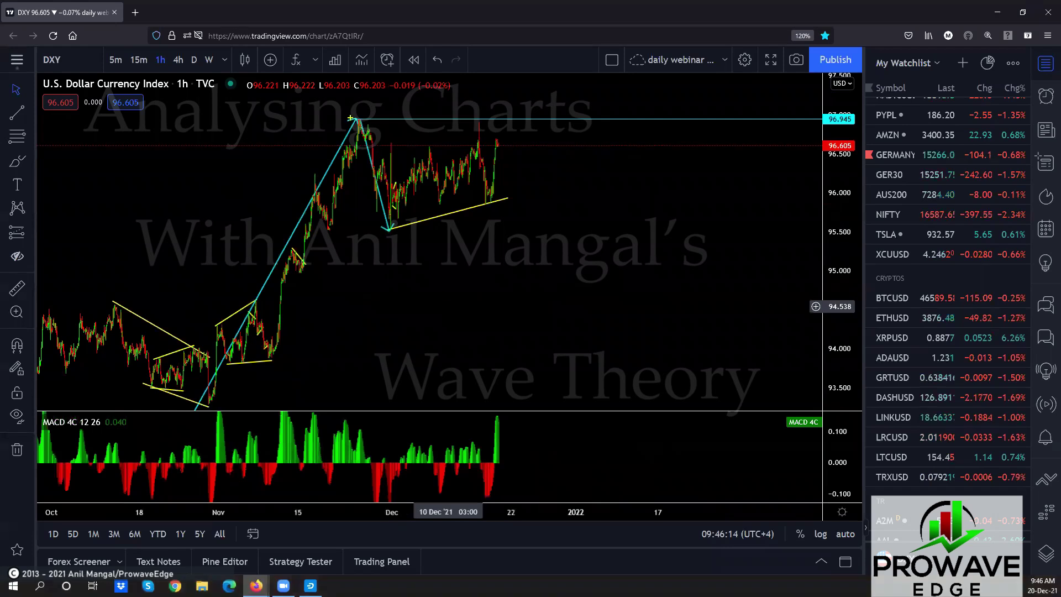
mouse_move(357, 123)
left_mouse_down()
mouse_move(385, 231)
mouse_move(393, 172)
mouse_move(408, 152)
mouse_move(443, 194)
left_mouse_up()
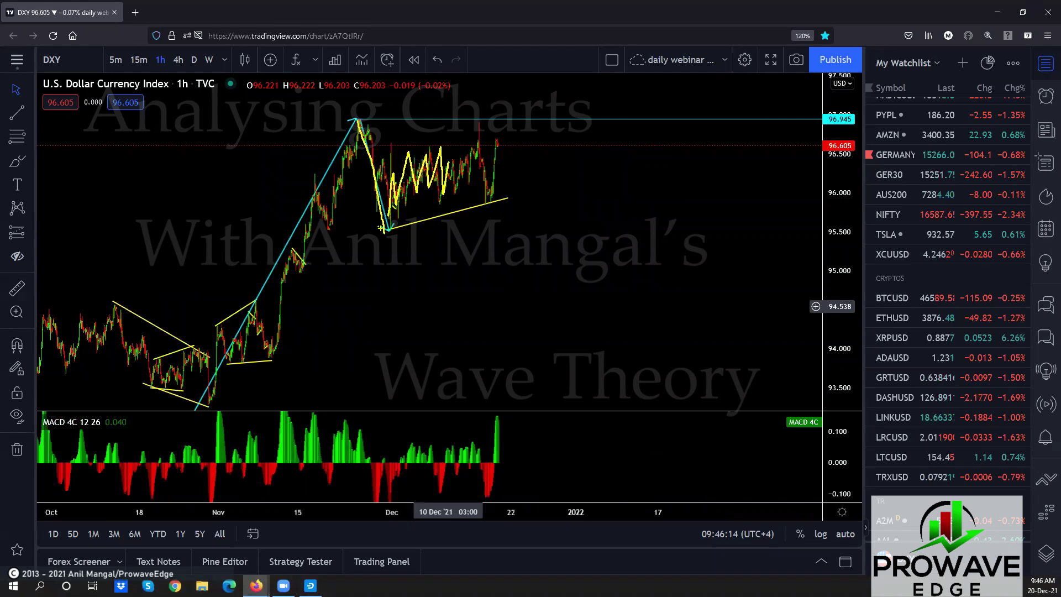
left_click_drag(383, 229, 554, 236)
mouse_move(442, 182)
left_mouse_down()
mouse_move(481, 138)
mouse_move(499, 166)
left_mouse_up()
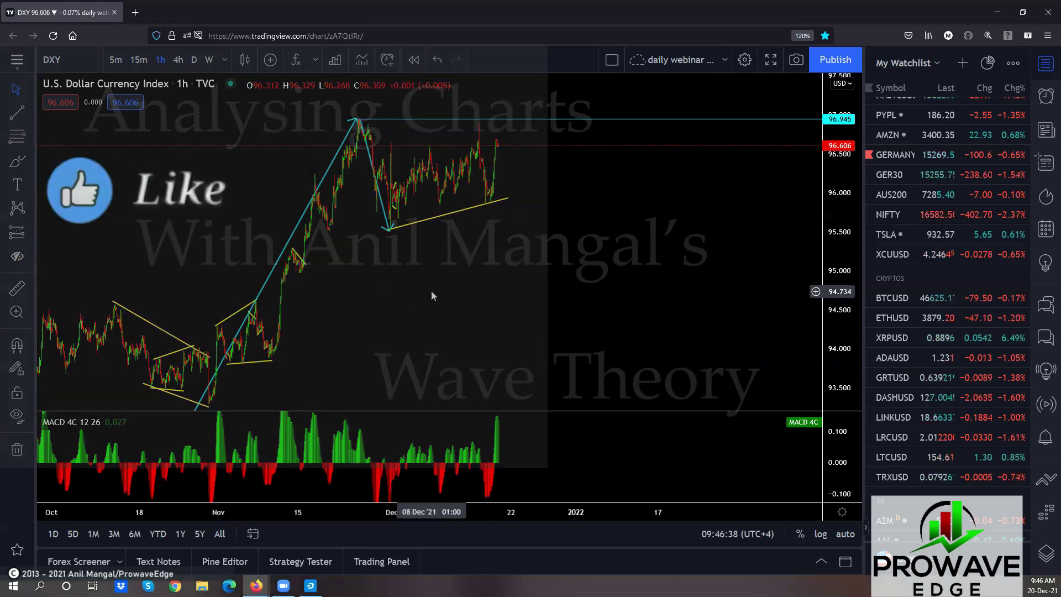
Sketch freehand the correction beneath 96.945 and a projected dip to about 95.4, below the yellow trendline, followed by a rally past the high.
mouse_move(356, 136)
left_mouse_down()
mouse_move(387, 218)
mouse_move(424, 201)
mouse_move(475, 143)
mouse_move(482, 203)
left_mouse_up()
left_click_drag(497, 148, 543, 11)
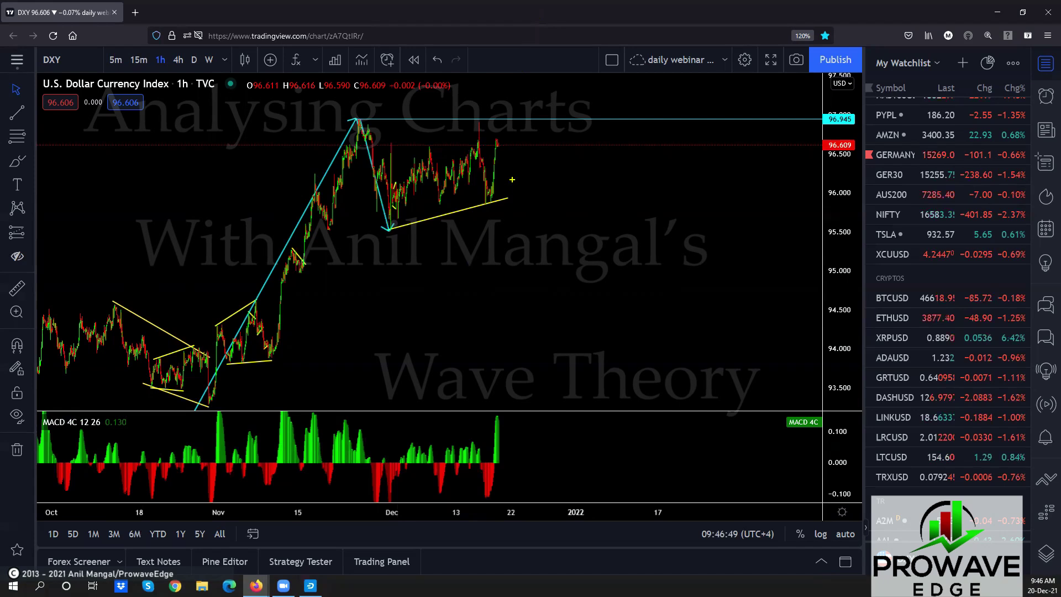
mouse_move(499, 131)
left_mouse_down()
mouse_move(505, 233)
mouse_move(600, 29)
left_mouse_up()
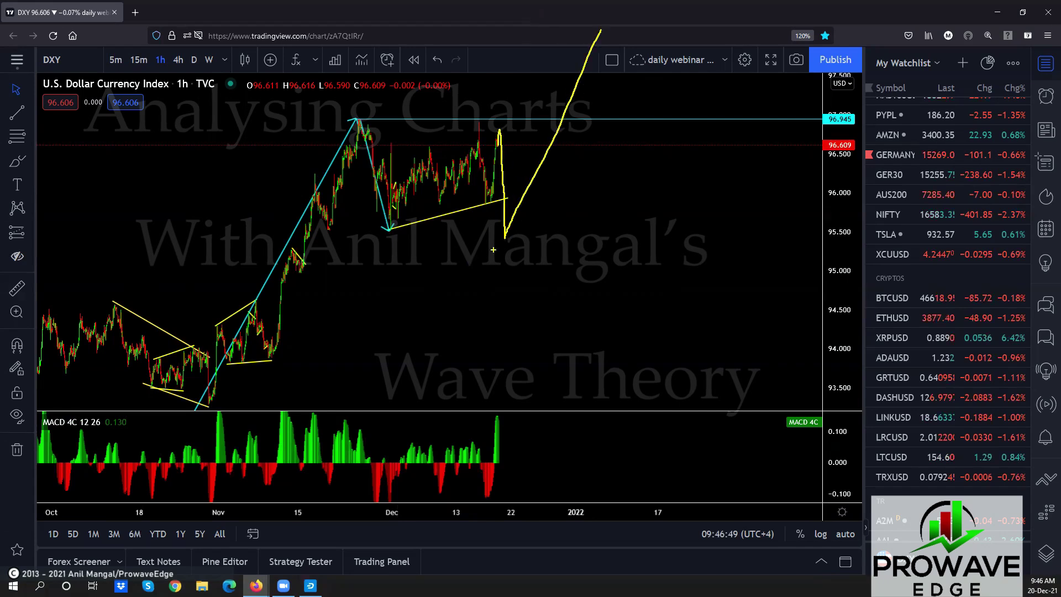
left_click_drag(499, 244, 373, 211)
left_click_drag(354, 112, 529, 121)
mouse_move(484, 216)
left_mouse_down()
mouse_move(454, 217)
mouse_move(431, 108)
left_mouse_up()
mouse_move(211, 409)
left_mouse_down()
mouse_move(291, 282)
mouse_move(364, 122)
left_mouse_up()
left_click_drag(494, 219, 553, 46)
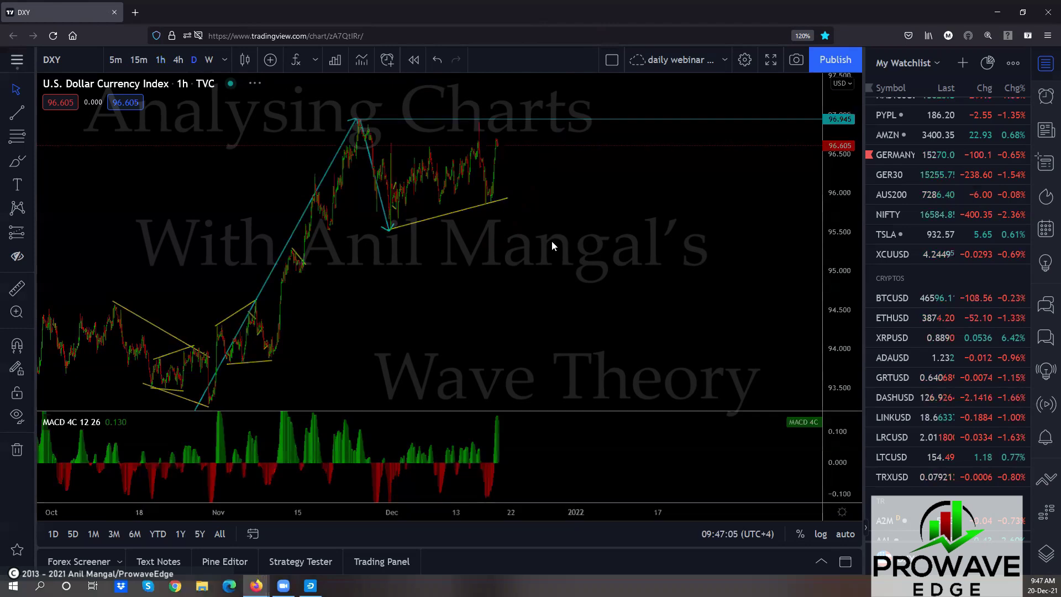
Switch the DXY chart to the daily timeframe, showing the price history from 2016 with the 103.820 and 88.242 levels.
left_click_drag(840, 183, 766, 427)
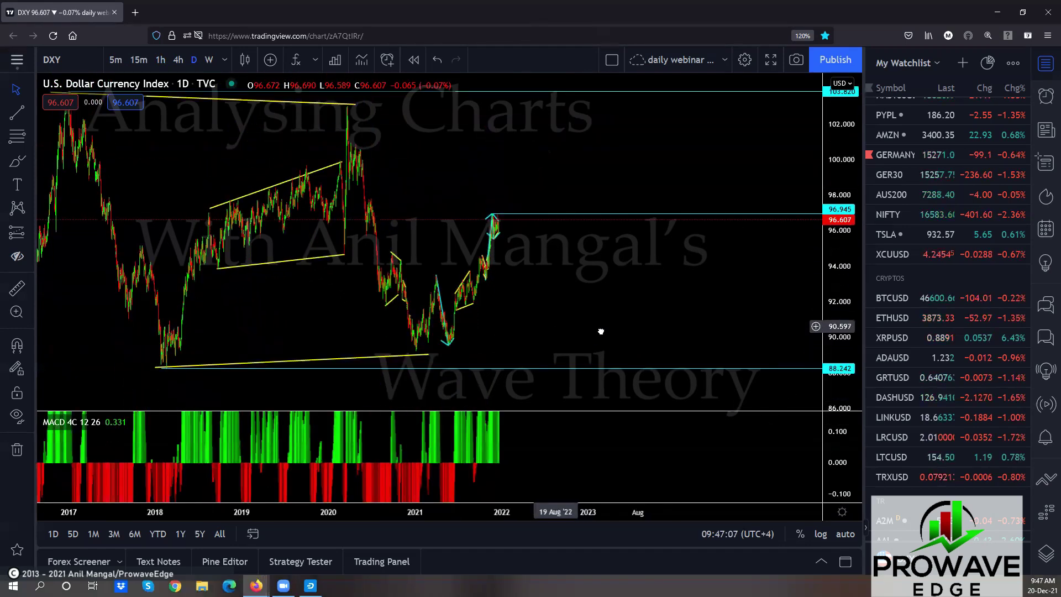
left_click_drag(566, 326, 678, 324)
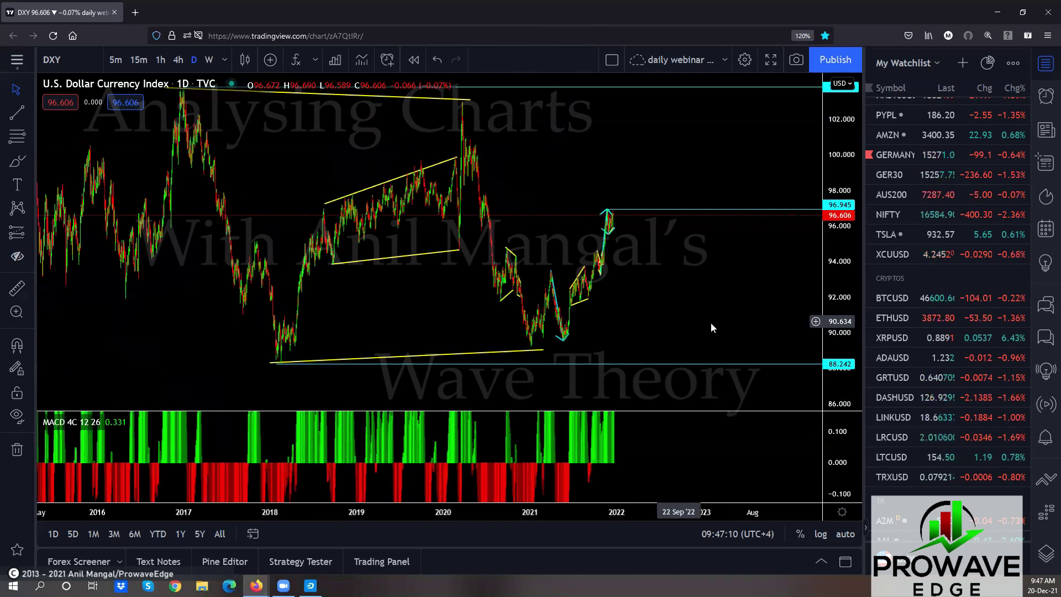
left_click_drag(713, 313, 710, 331)
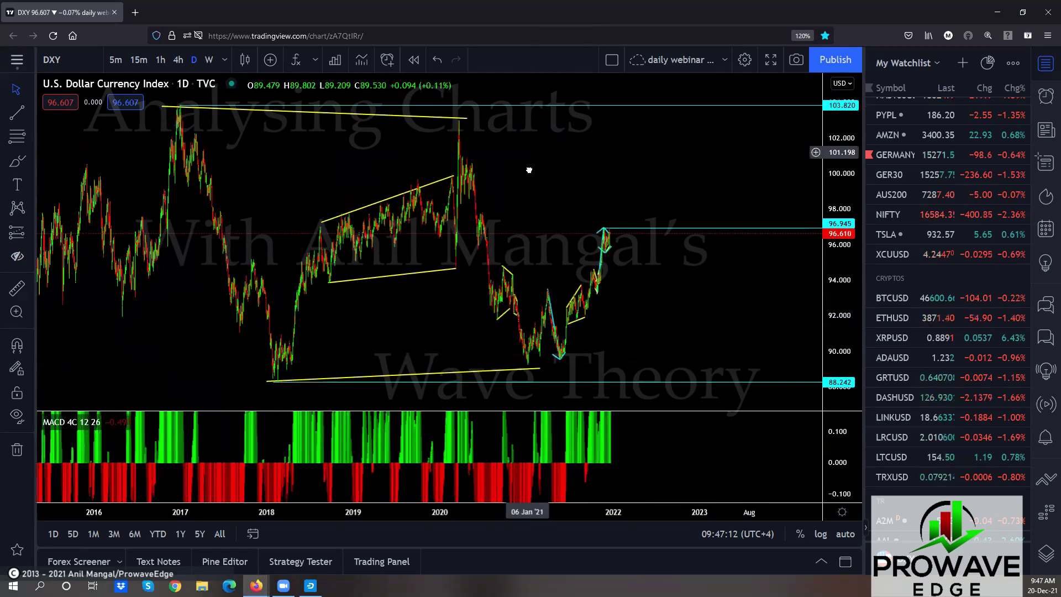
left_click_drag(528, 170, 538, 195)
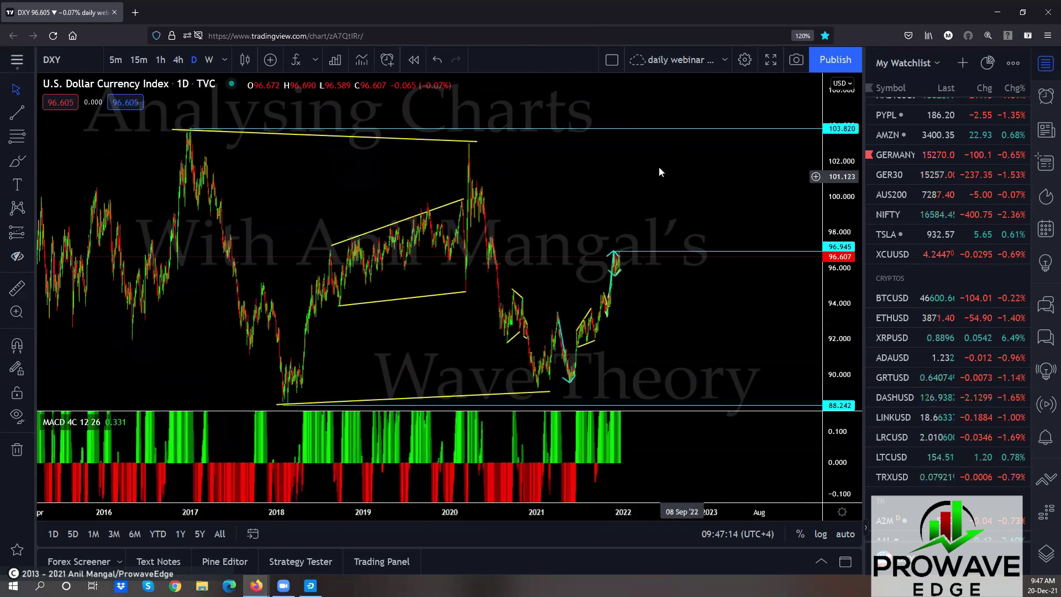
left_click_drag(587, 132, 580, 130)
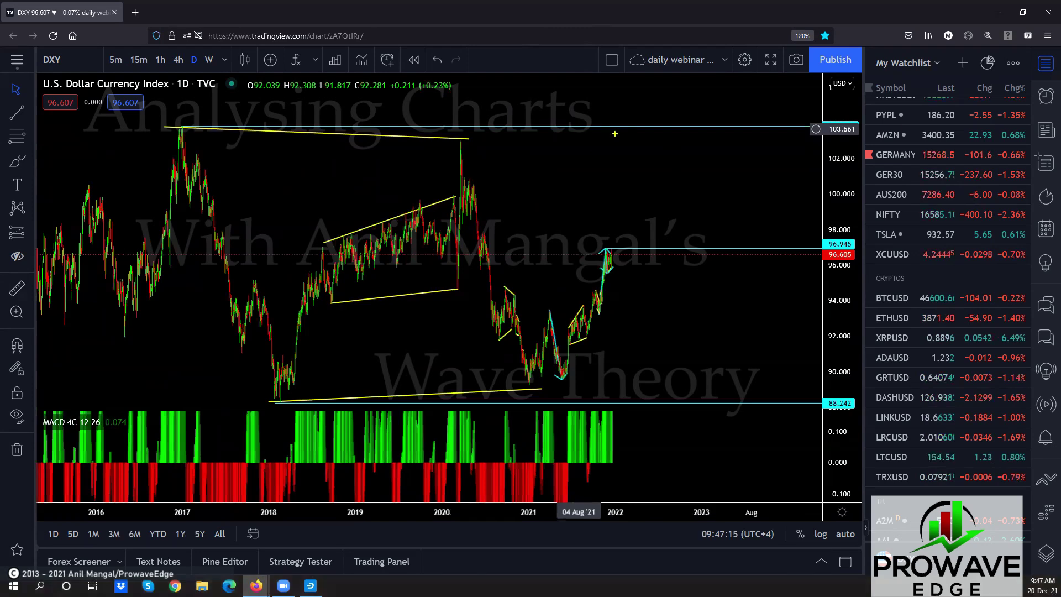
Sketch two projected daily paths from the current price: a direct rally past 103.820, and a dip to about 94 followed by a rally.
left_click_drag(612, 265, 641, 126)
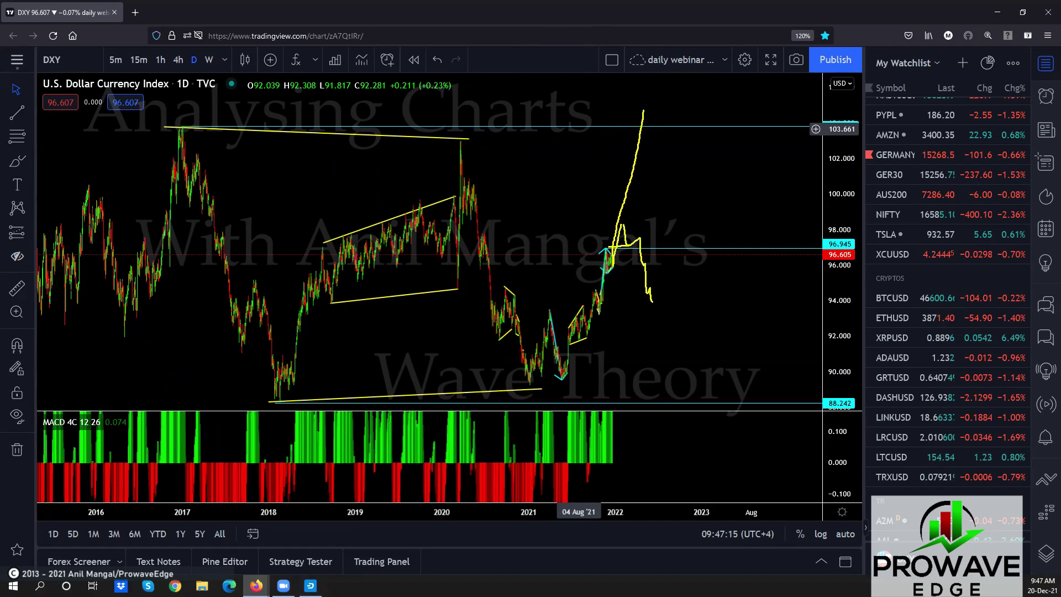
left_click_drag(652, 303, 716, 123)
left_click_drag(549, 308, 604, 236)
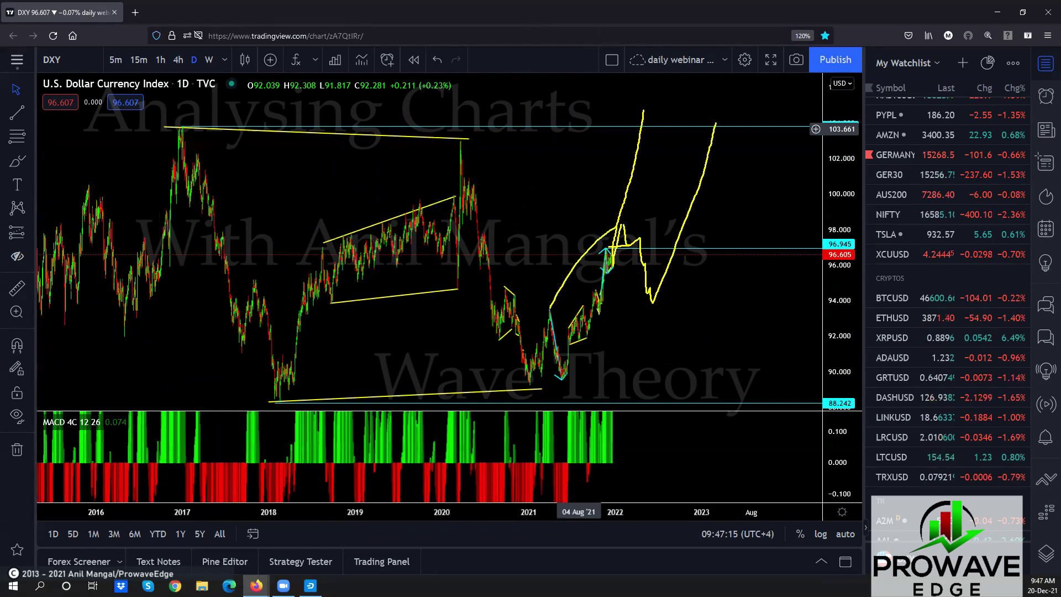
left_click_drag(563, 376, 640, 313)
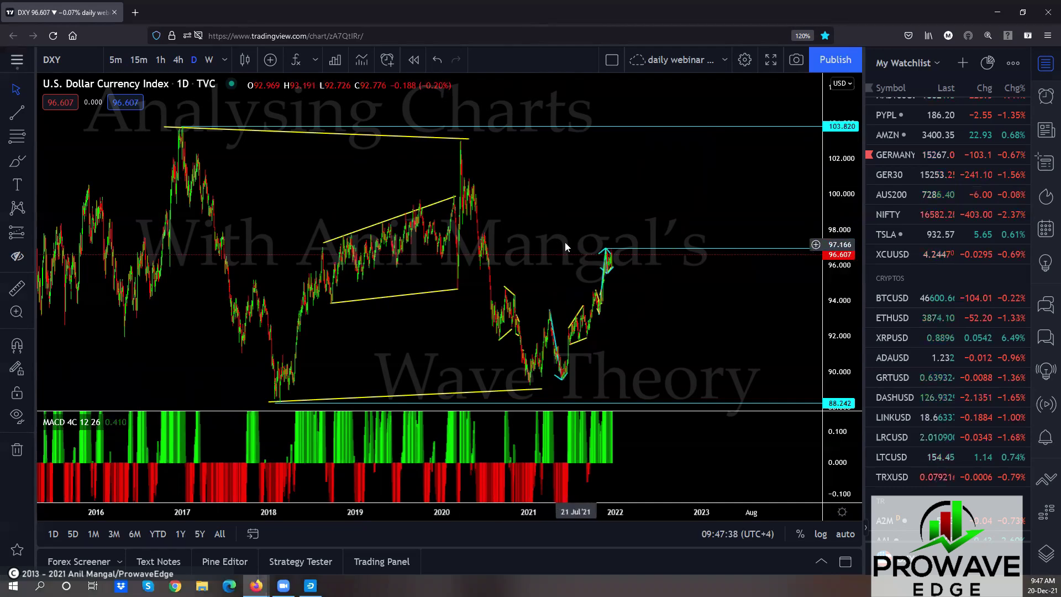
Return the DXY chart to the hourly timeframe, fitted to the December consolidation between the 96.945 line and the yellow trendline.
left_click(157, 63)
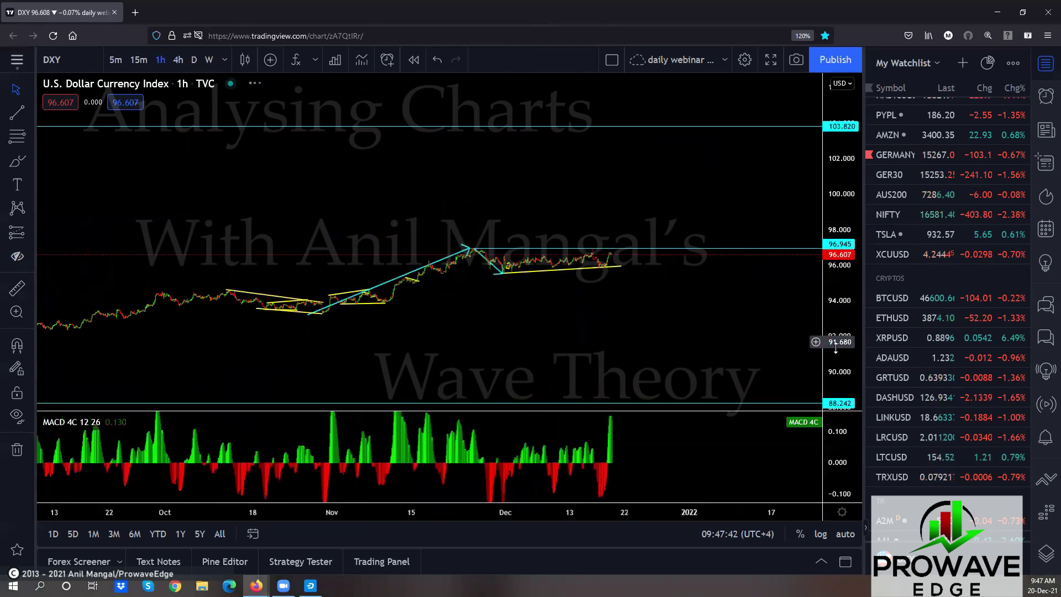
scroll(682, 289, "up", 3)
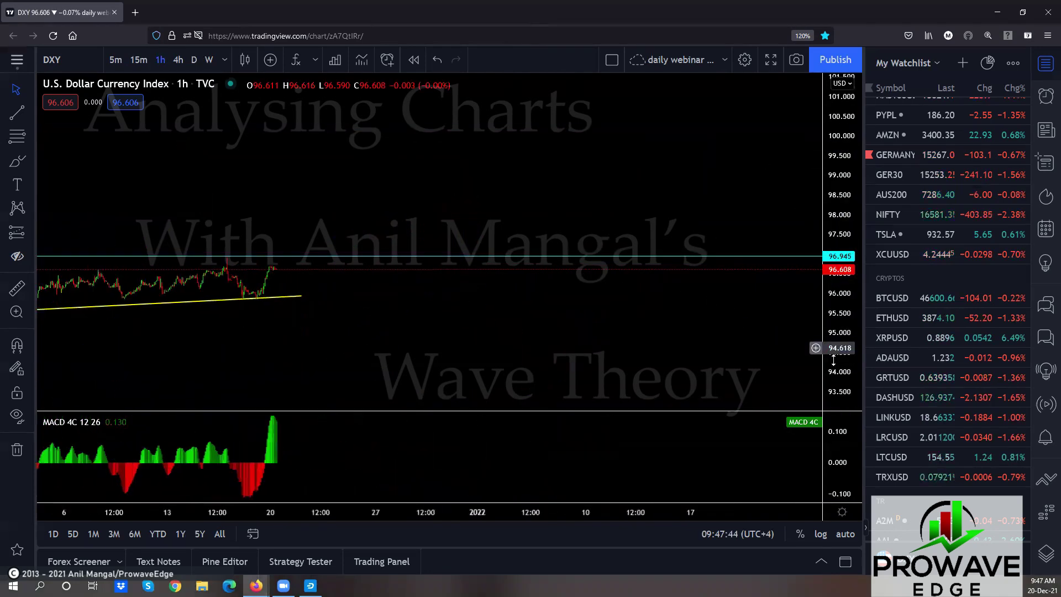
left_click_drag(431, 367, 625, 227)
scroll(625, 226, "up", 3)
left_click_drag(558, 267, 657, 315)
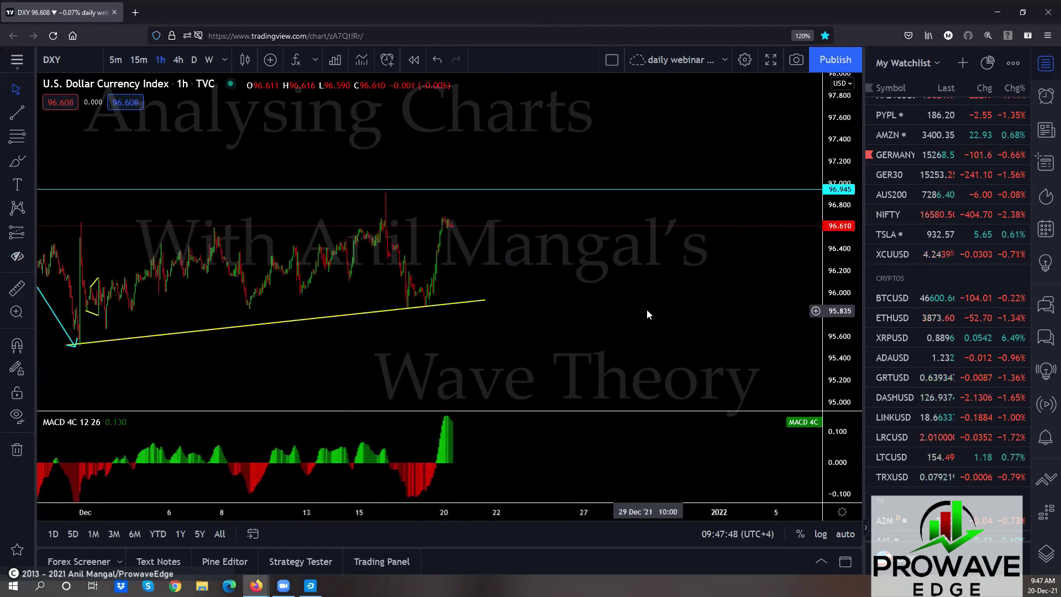
left_click_drag(619, 331, 732, 286)
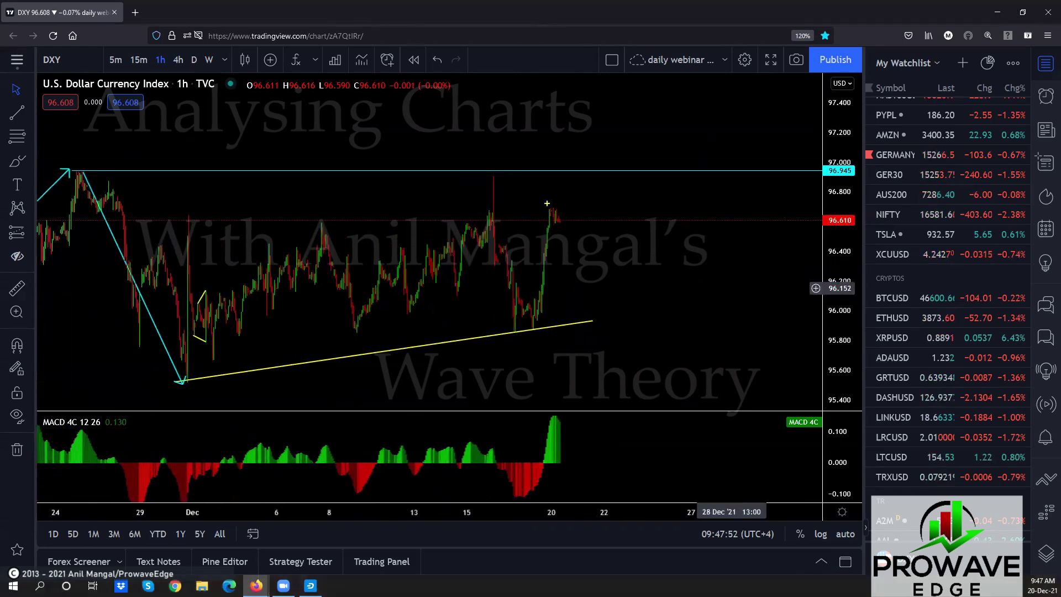
Sketch a spike above 96.945, a drop to about 95.7 and a rally, ring the consolidation and spike, and clear the ink.
mouse_move(558, 222)
left_mouse_down()
mouse_move(565, 153)
mouse_move(584, 361)
mouse_move(631, 140)
left_mouse_up()
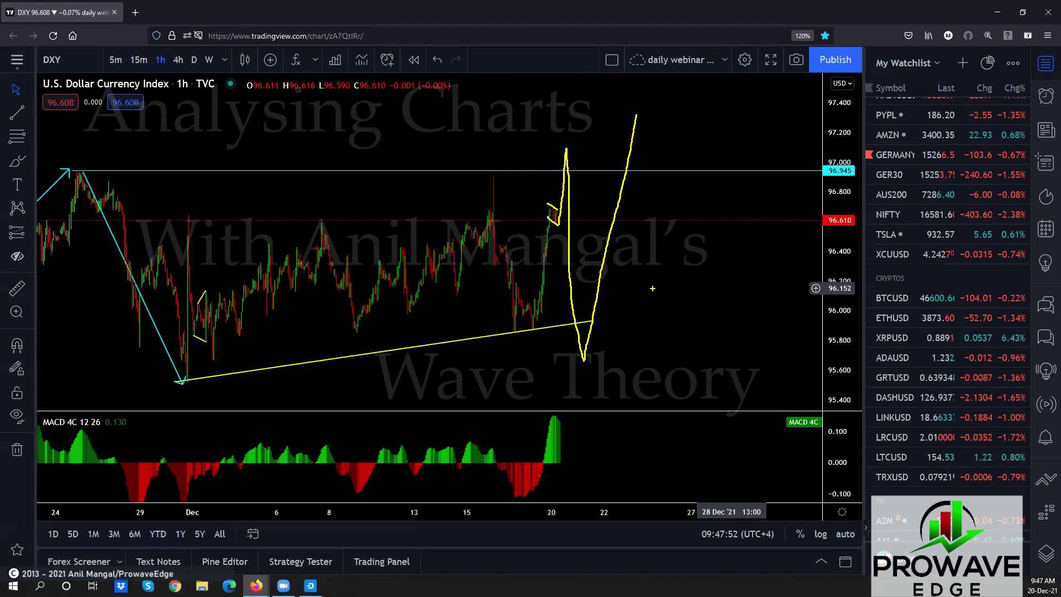
mouse_move(83, 171)
left_mouse_down()
mouse_move(194, 163)
mouse_move(608, 185)
mouse_move(390, 392)
mouse_move(126, 383)
left_mouse_up()
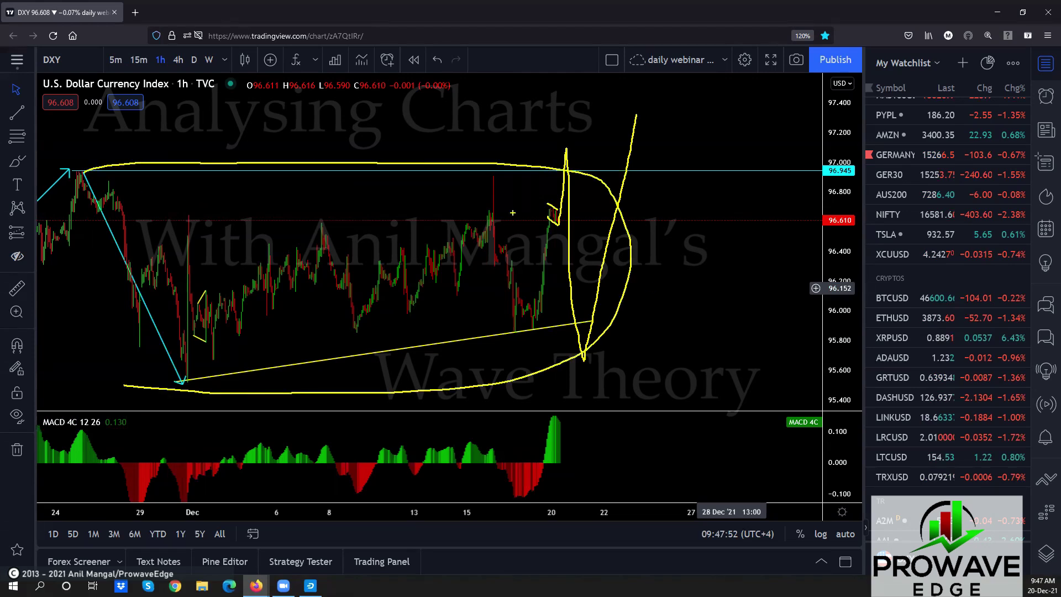
mouse_move(549, 203)
left_mouse_down()
mouse_move(583, 182)
mouse_move(558, 194)
mouse_move(554, 299)
mouse_move(577, 197)
left_mouse_up()
mouse_move(584, 307)
left_mouse_down()
mouse_move(612, 287)
mouse_move(621, 188)
mouse_move(592, 310)
left_mouse_up()
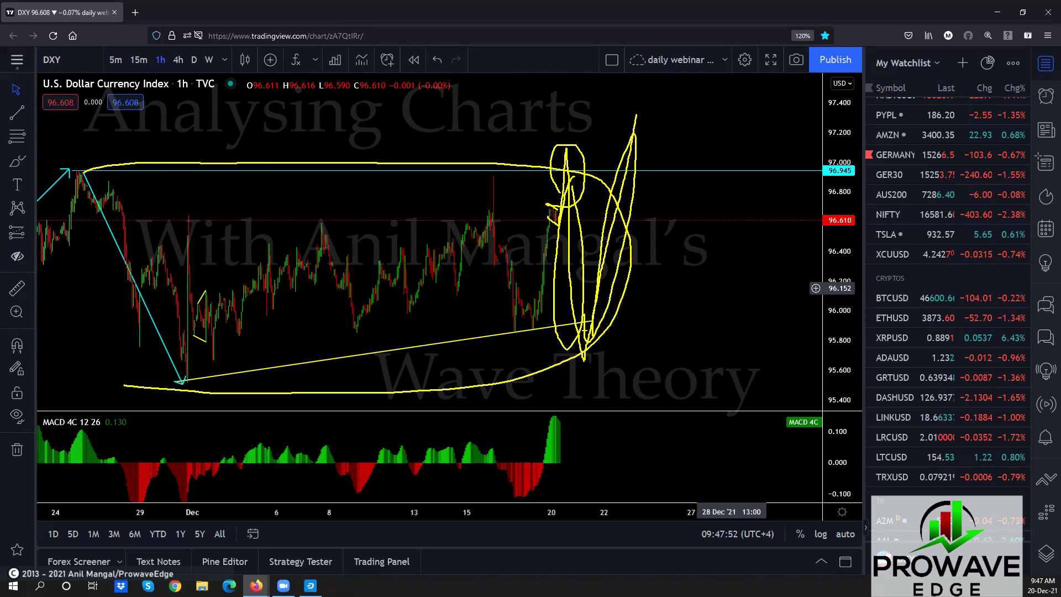
key("Escape")
Mark the small sideways range near 96.6, sketch a rise to about 96.95, and circle that target beside the previous spike high.
scroll(731, 287, "up", 4)
scroll(695, 282, "up", 2)
left_click_drag(458, 261, 588, 261)
left_click_drag(832, 298, 831, 206)
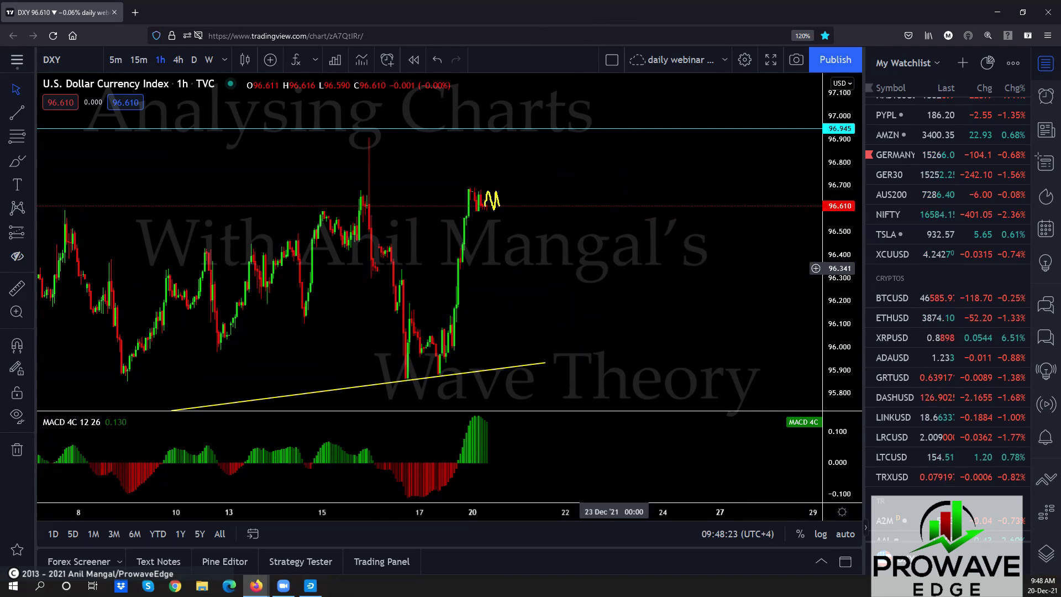
mouse_move(472, 206)
left_mouse_down()
mouse_move(505, 209)
mouse_move(517, 123)
left_mouse_up()
mouse_move(369, 136)
left_mouse_down()
mouse_move(511, 136)
mouse_move(491, 188)
mouse_move(525, 118)
left_mouse_up()
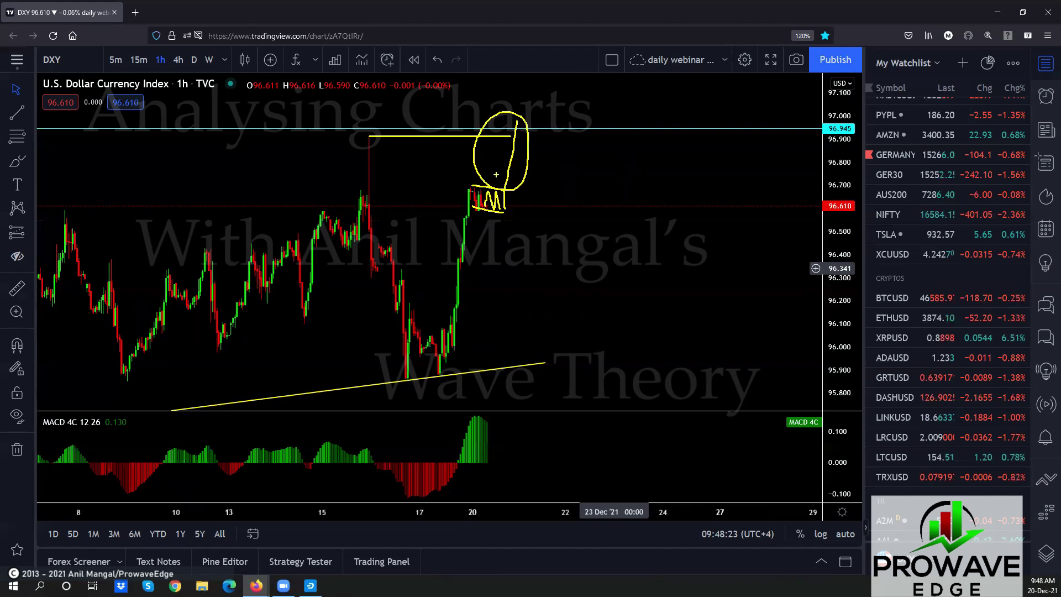
Sketch a steep fall from the circled target through the yellow trendline, plus an alternative continuation upward.
left_click_drag(511, 166, 501, 207)
left_click_drag(529, 140, 560, 426)
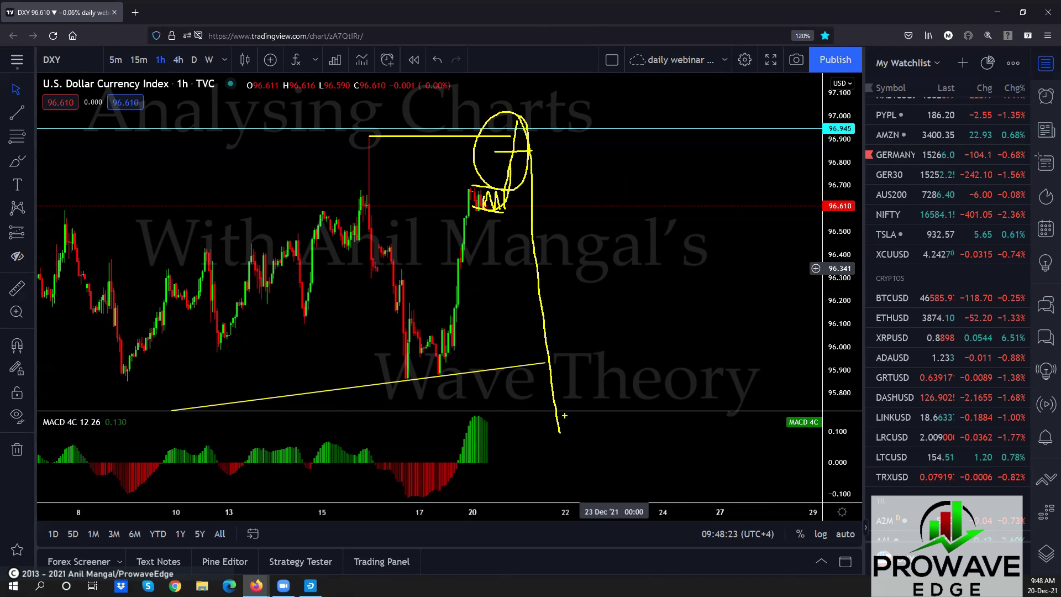
left_click_drag(516, 100, 529, 18)
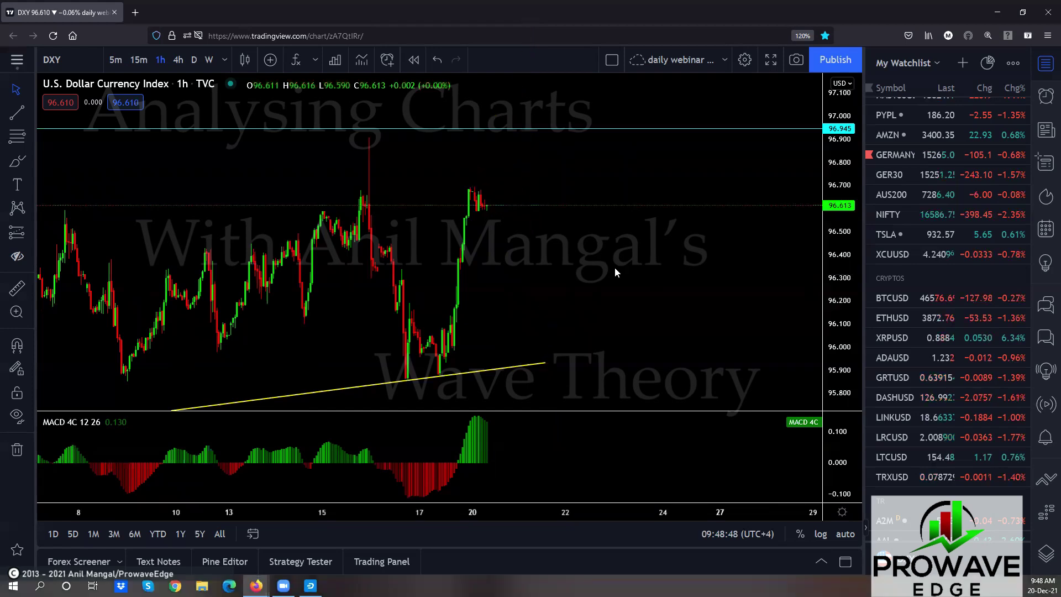
scroll(614, 267, "down", 5)
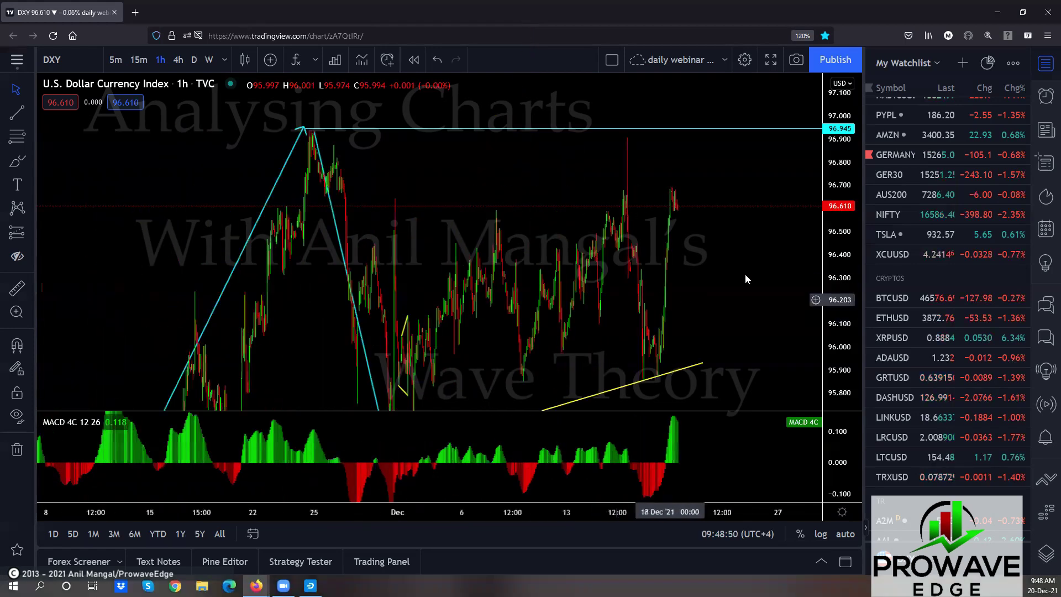
left_click_drag(791, 314, 691, 280)
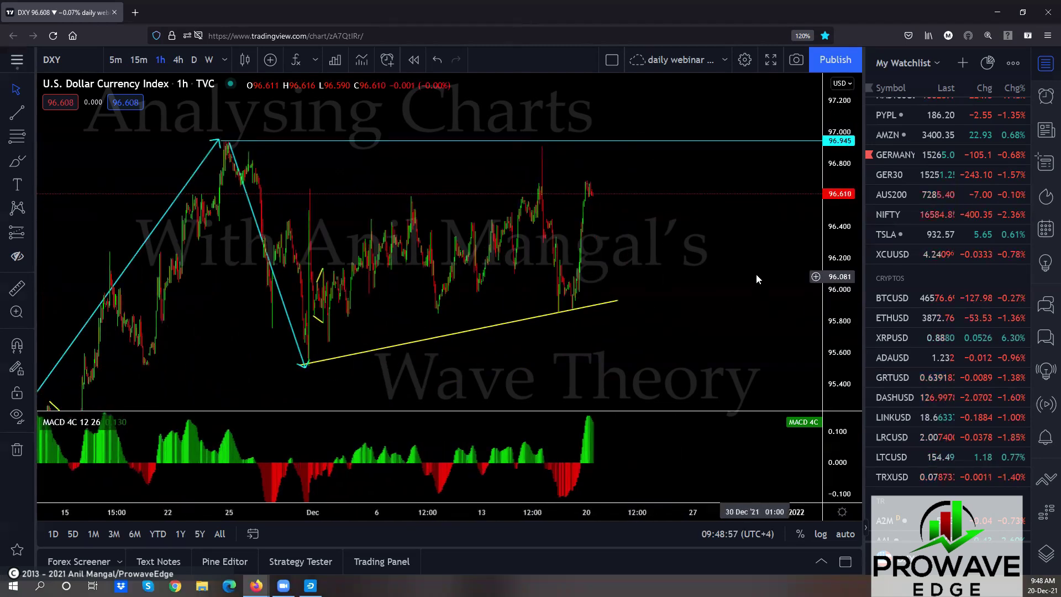
scroll(755, 273, "down", 3)
left_click_drag(806, 258, 653, 257)
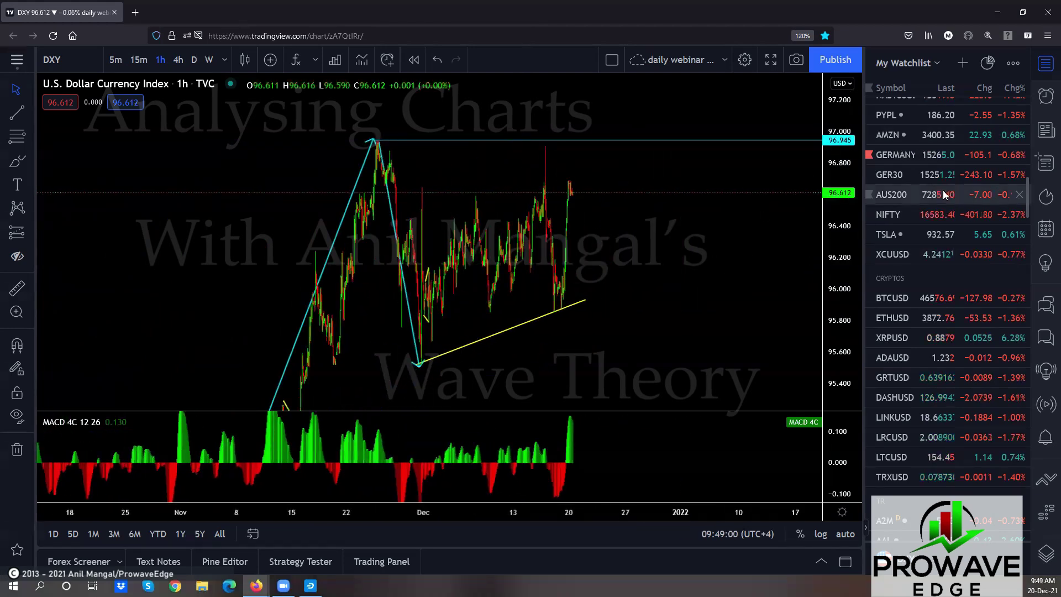
Load the XAGUSD silver chart from the watchlist, showing hourly price action from September onward.
scroll(967, 160, "up", 10)
left_click(883, 132)
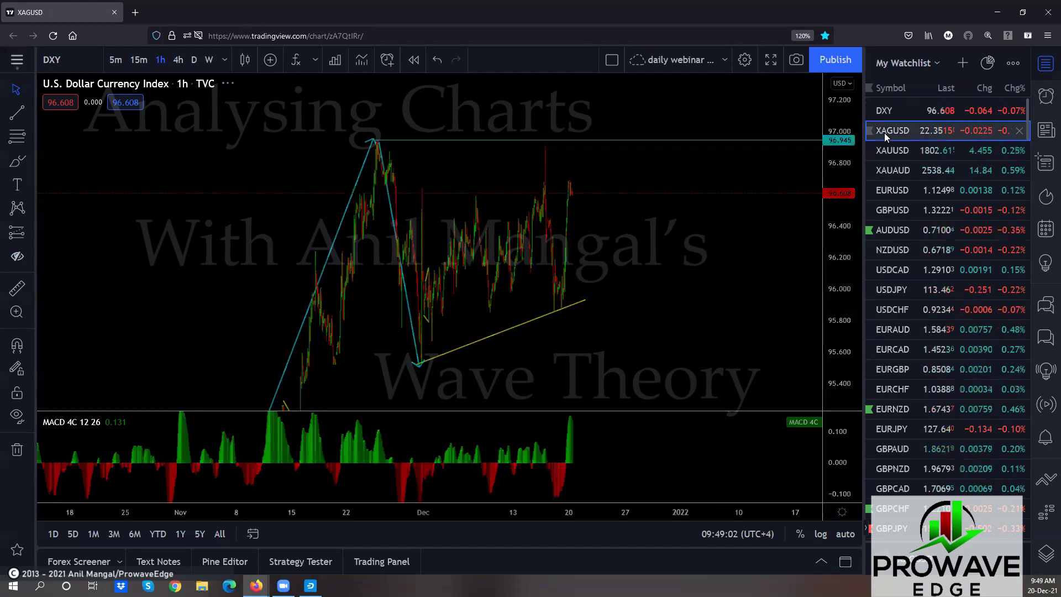
left_click_drag(827, 163, 595, 324)
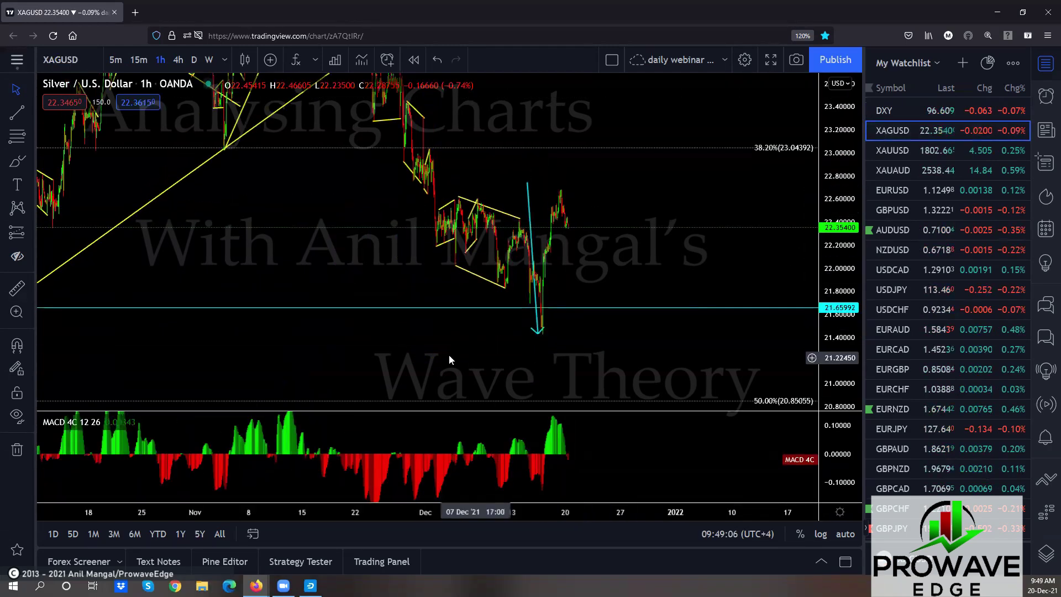
scroll(449, 348, "down", 3)
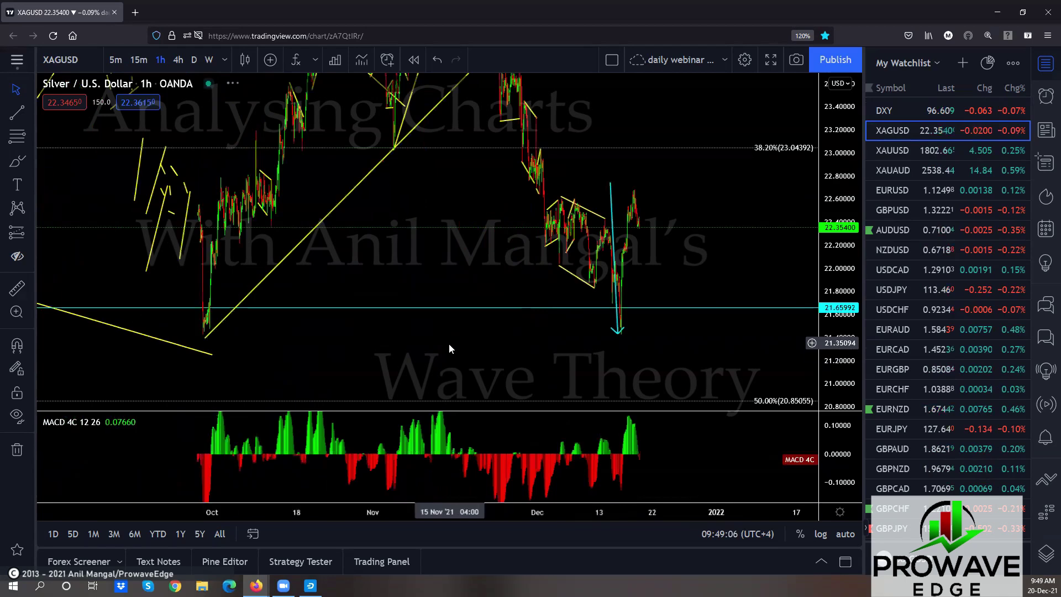
View silver on the 4-hour timeframe and switch its chart to daily, showing the full Fibonacci retracement.
left_click(178, 60)
left_click_drag(831, 168, 773, 366)
left_click(195, 59)
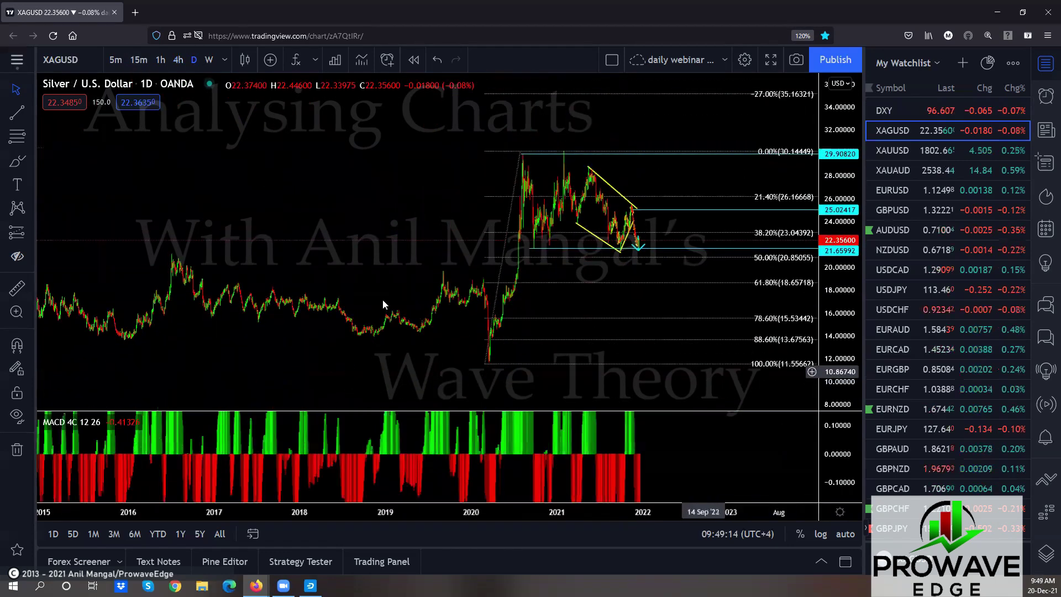
scroll(245, 224, "up", 1)
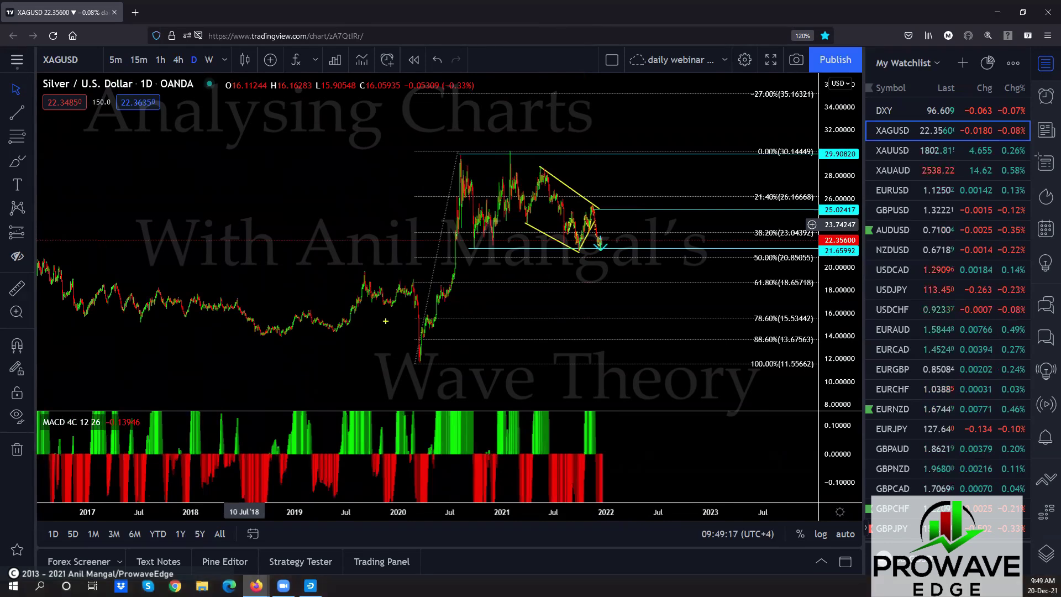
Trace silver's 2020 rally on the daily chart, box the consolidation that follows, and sketch an upward breakout from its lower edge.
mouse_move(422, 356)
left_mouse_down()
mouse_move(461, 160)
mouse_move(604, 163)
mouse_move(628, 225)
mouse_move(470, 251)
left_mouse_up()
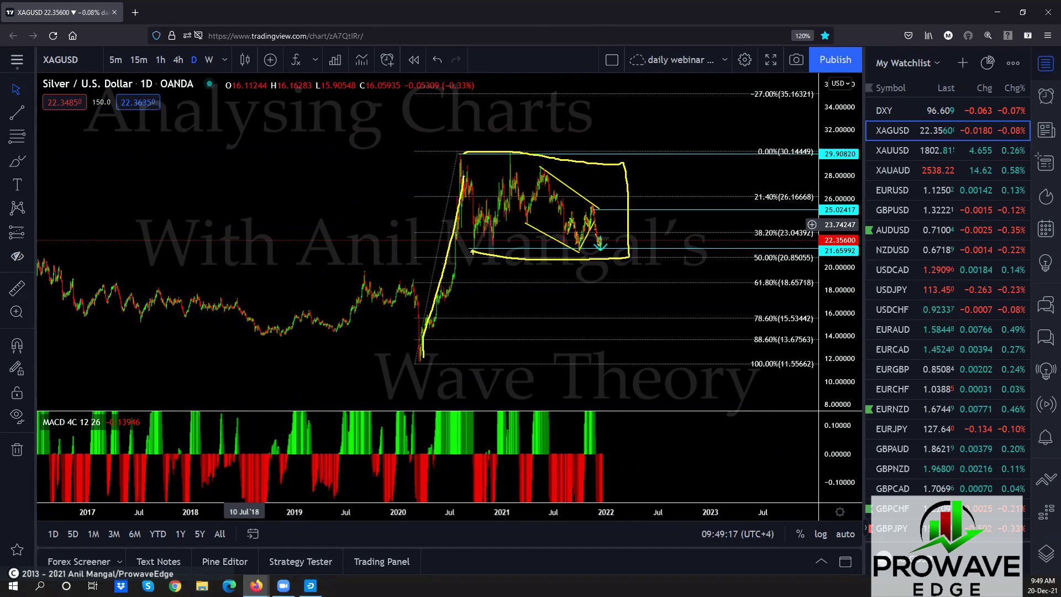
mouse_move(605, 243)
left_mouse_down()
mouse_move(612, 284)
mouse_move(655, 137)
left_mouse_up()
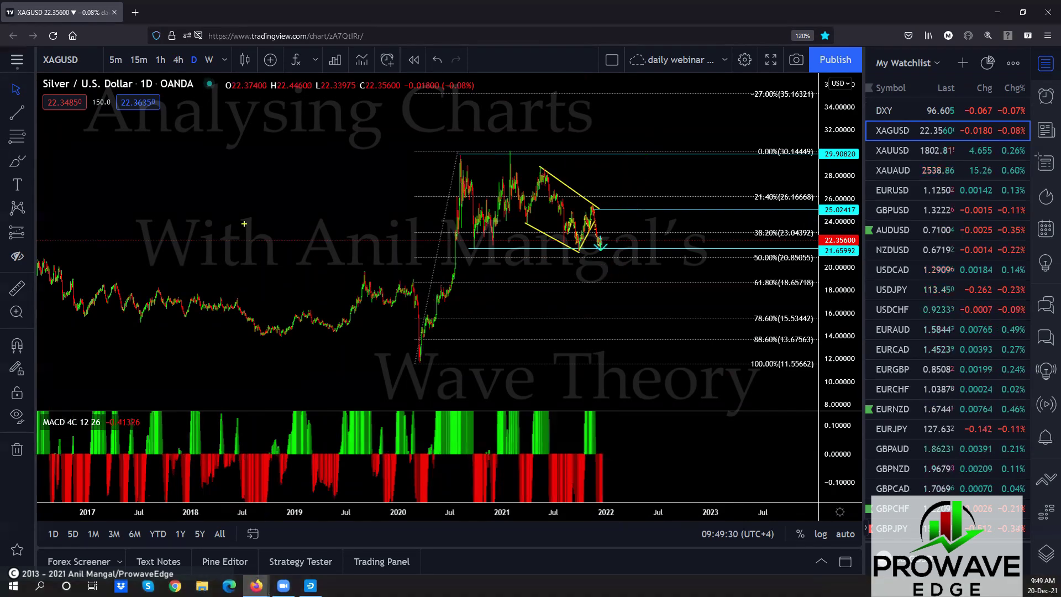
Project a daily silver path up to about 29.6, down to about 20.5 and up to about 34, outline the extended range, and clear the sketch.
mouse_move(607, 254)
left_mouse_down()
mouse_move(640, 164)
mouse_move(666, 260)
mouse_move(724, 105)
left_mouse_up()
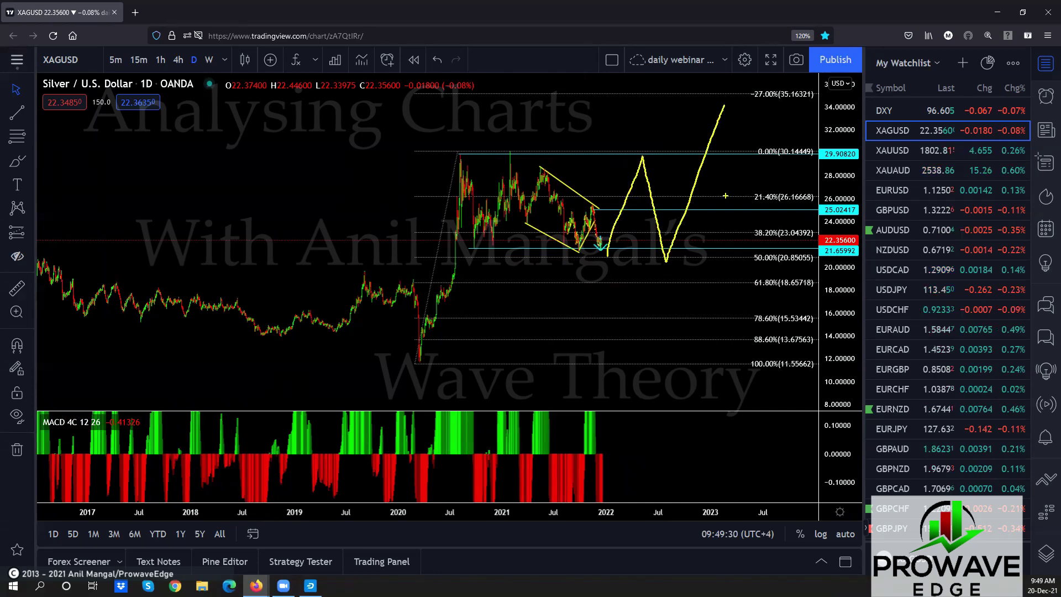
mouse_move(470, 155)
left_mouse_down()
mouse_move(641, 159)
mouse_move(662, 261)
mouse_move(478, 261)
left_mouse_up()
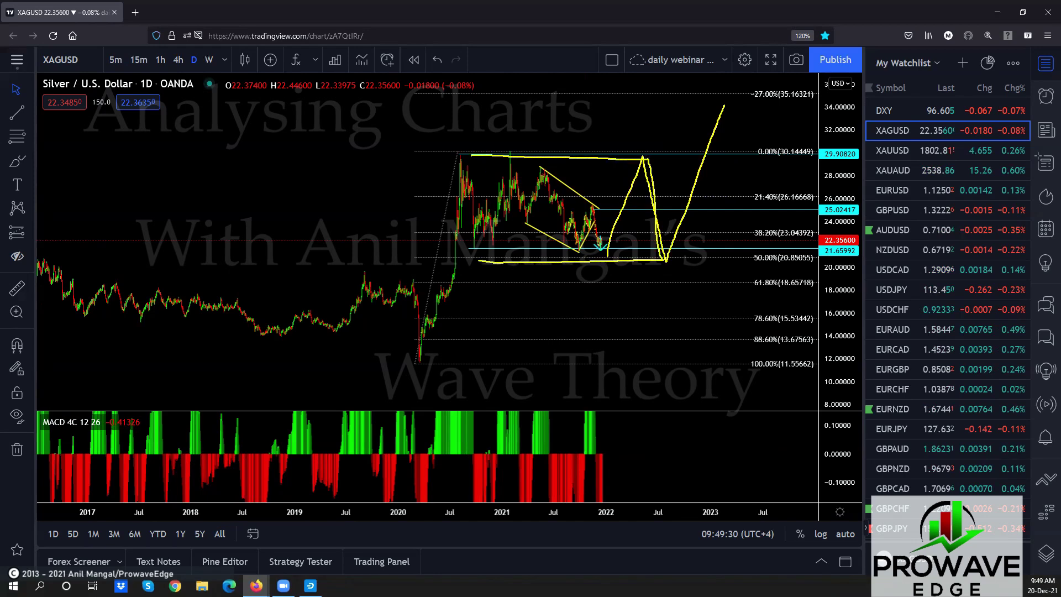
mouse_move(589, 160)
left_mouse_down()
mouse_move(681, 247)
mouse_move(479, 223)
left_mouse_up()
mouse_move(597, 243)
left_mouse_down()
mouse_move(640, 163)
mouse_move(665, 267)
left_mouse_up()
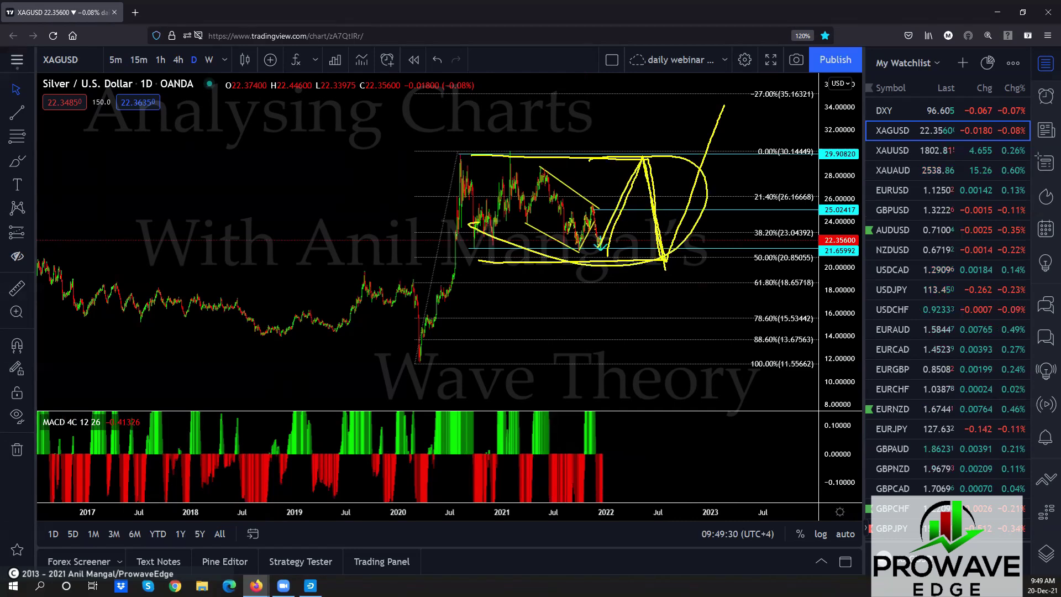
key("Escape")
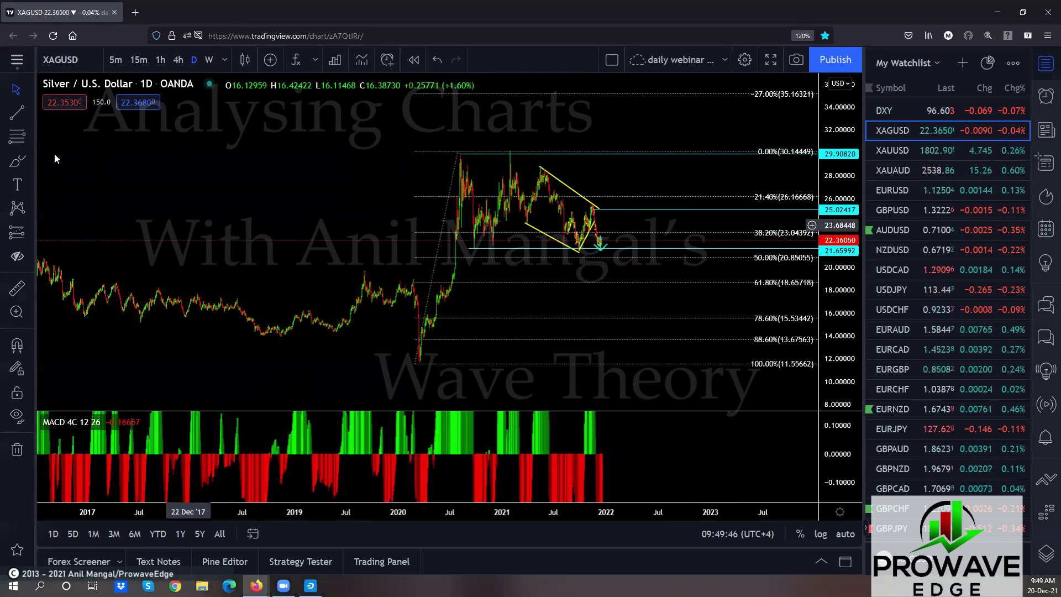
View silver on the 4-hour timeframe, with the price scale fitted to the swings since June.
left_click(175, 68)
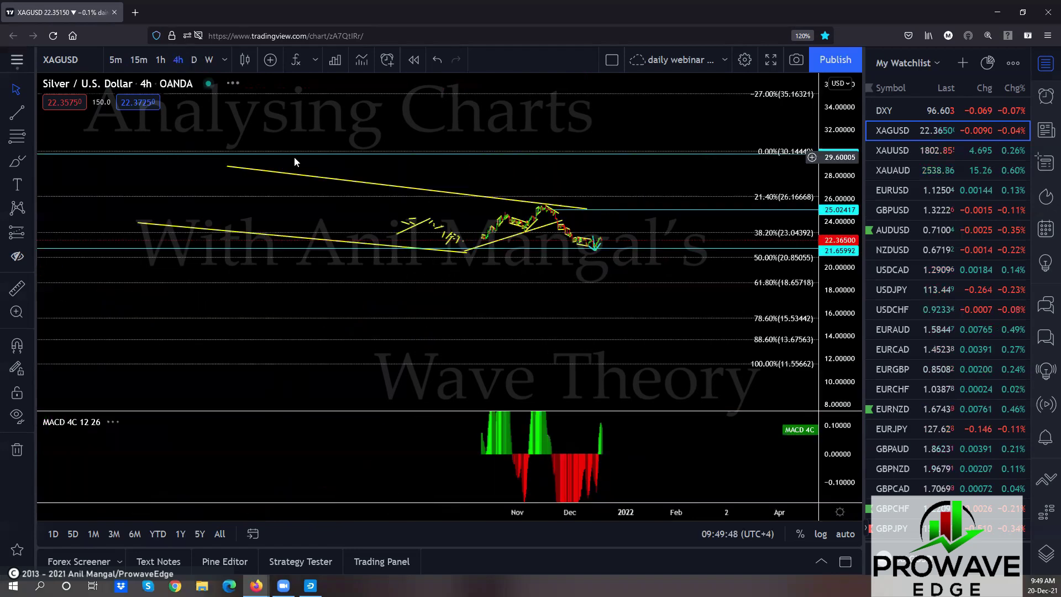
left_click_drag(827, 314, 828, 185)
scroll(693, 196, "up", 3)
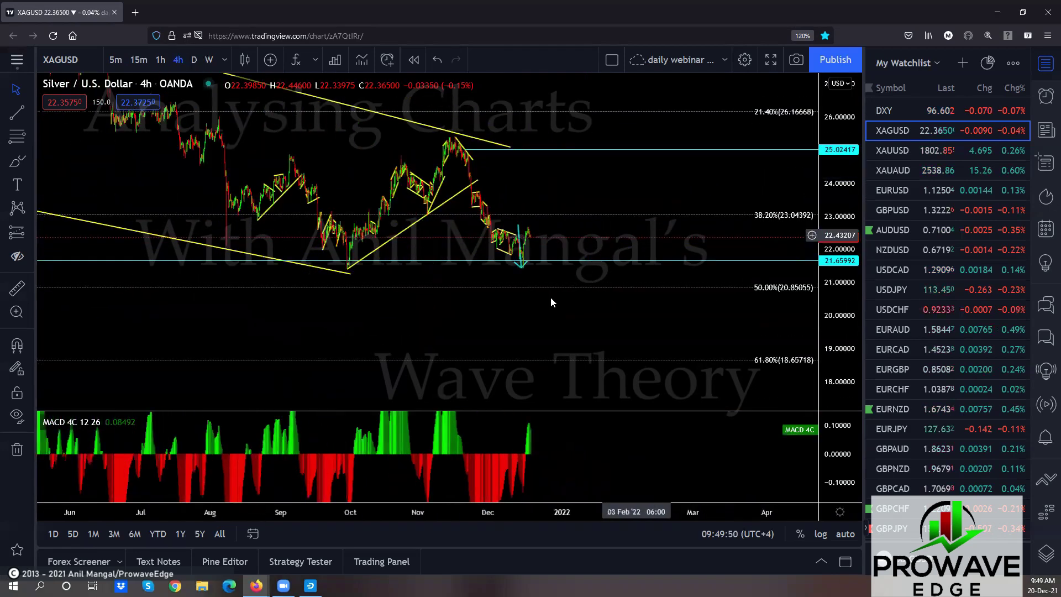
left_click_drag(573, 174, 569, 243)
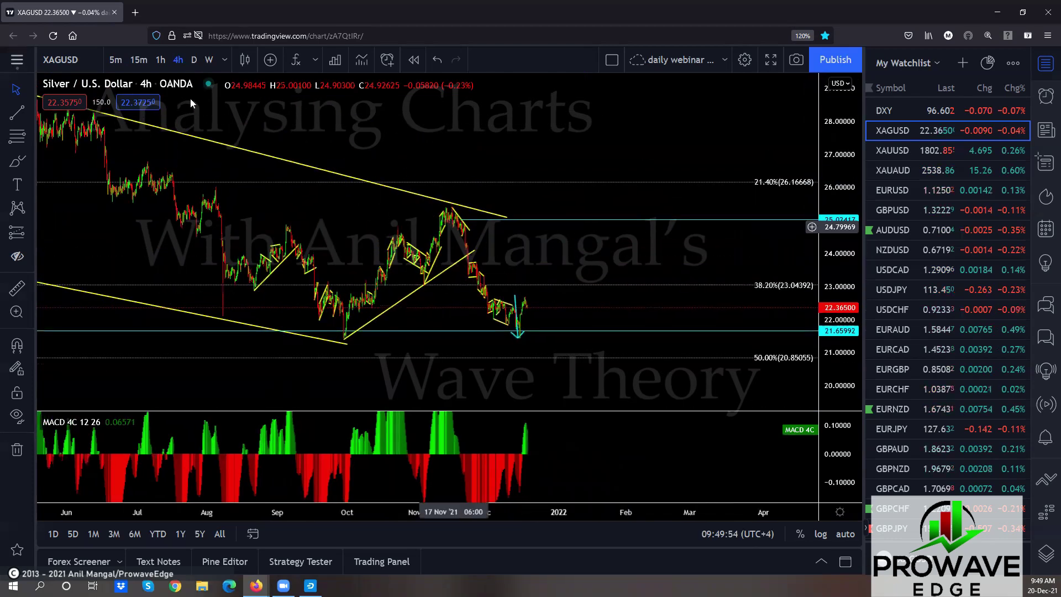
On the hourly silver chart, sketch the rise from the mid-December low, a small descending flag and a breakout above 24, and clear it.
left_click(159, 60)
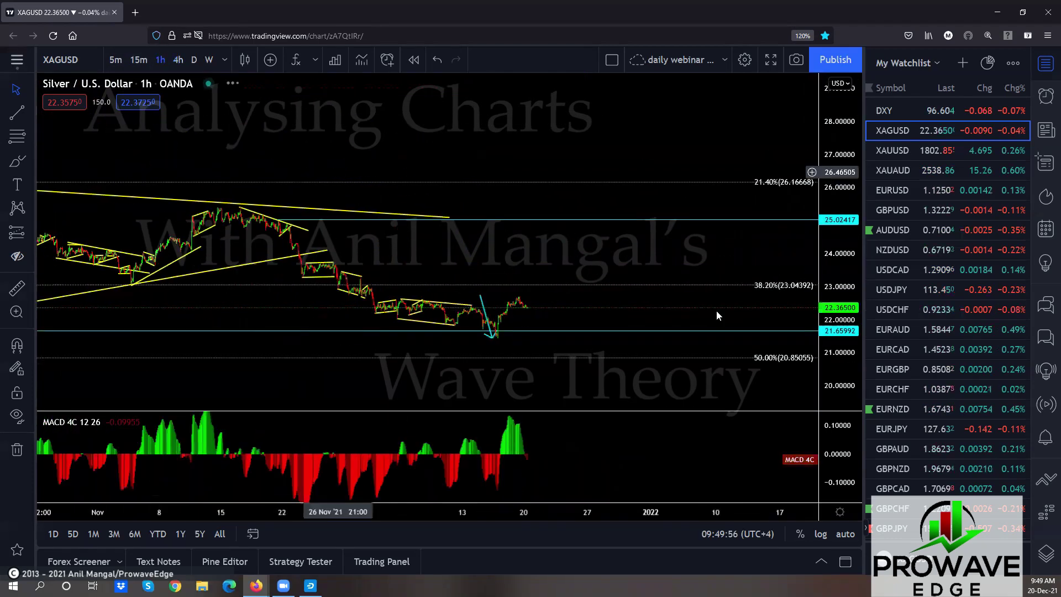
left_click_drag(834, 353, 680, 106)
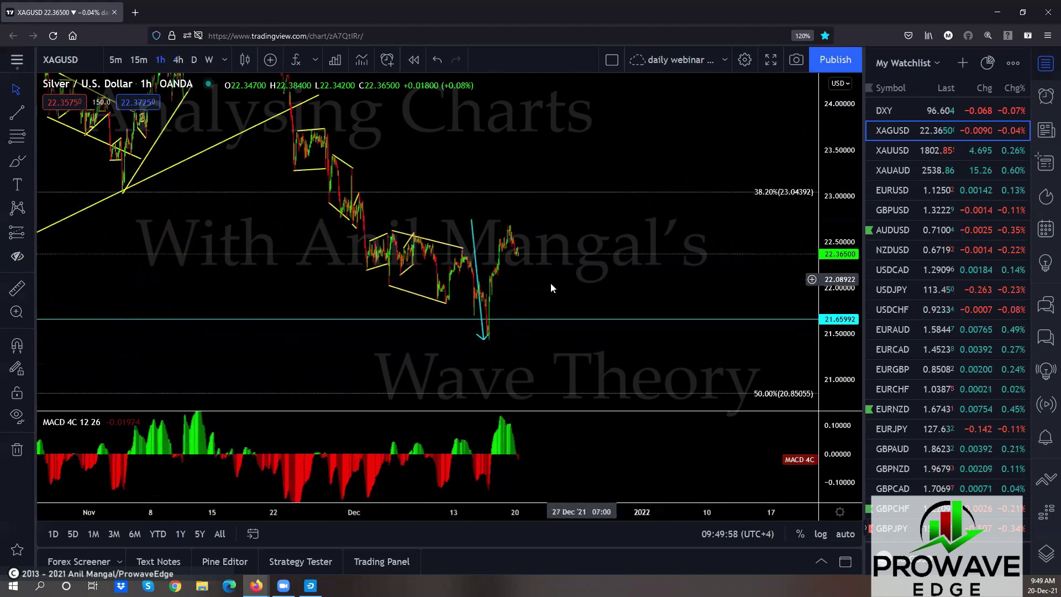
scroll(544, 281, "up", 4)
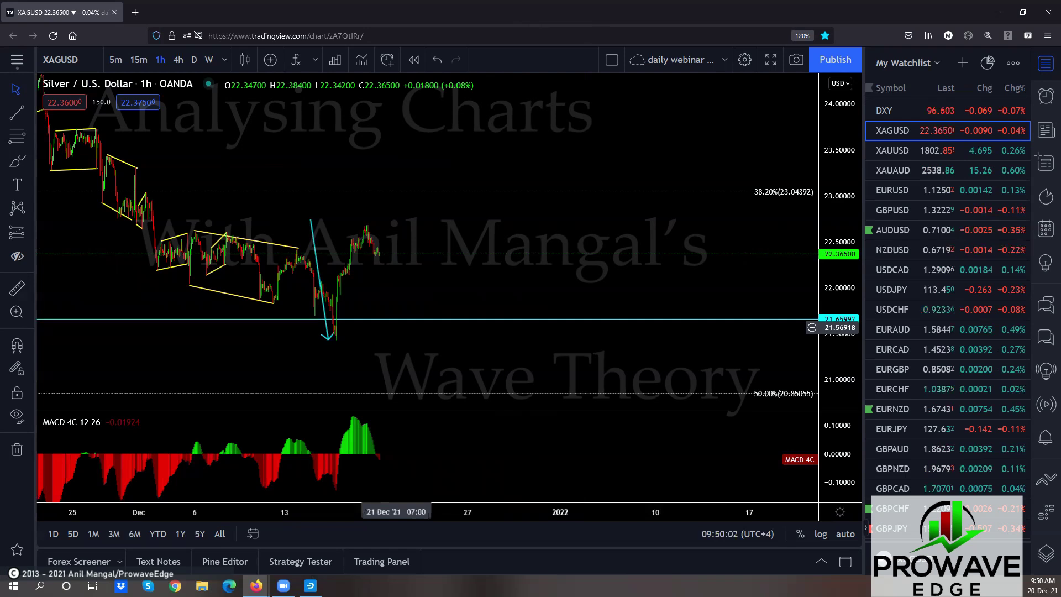
mouse_move(338, 336)
left_mouse_down()
mouse_move(356, 237)
mouse_move(384, 238)
mouse_move(401, 261)
mouse_move(417, 243)
left_mouse_up()
mouse_move(359, 226)
left_mouse_down()
mouse_move(420, 252)
mouse_move(416, 269)
mouse_move(458, 65)
left_mouse_up()
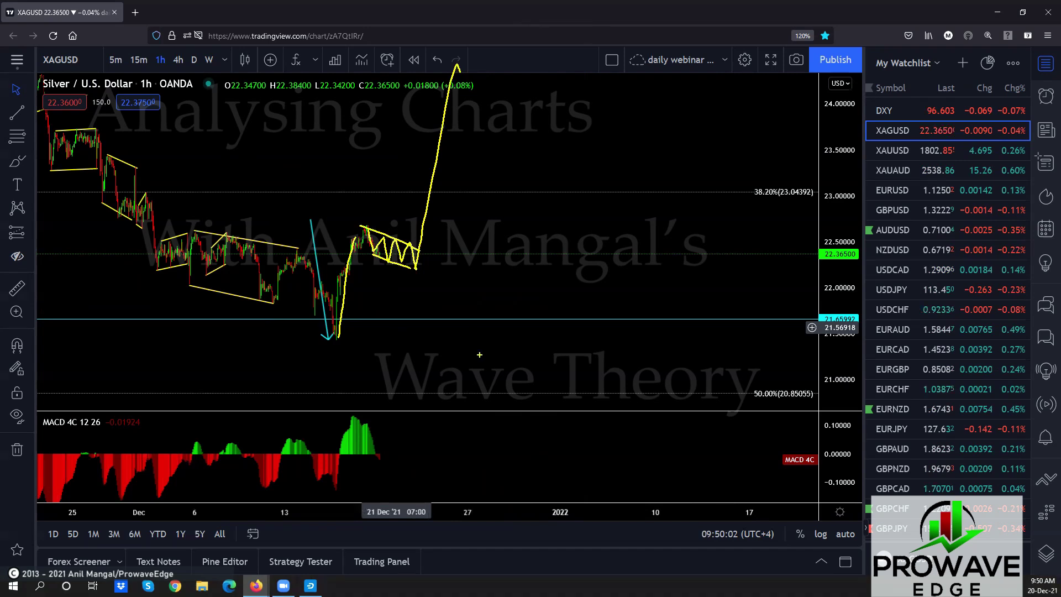
key("Escape")
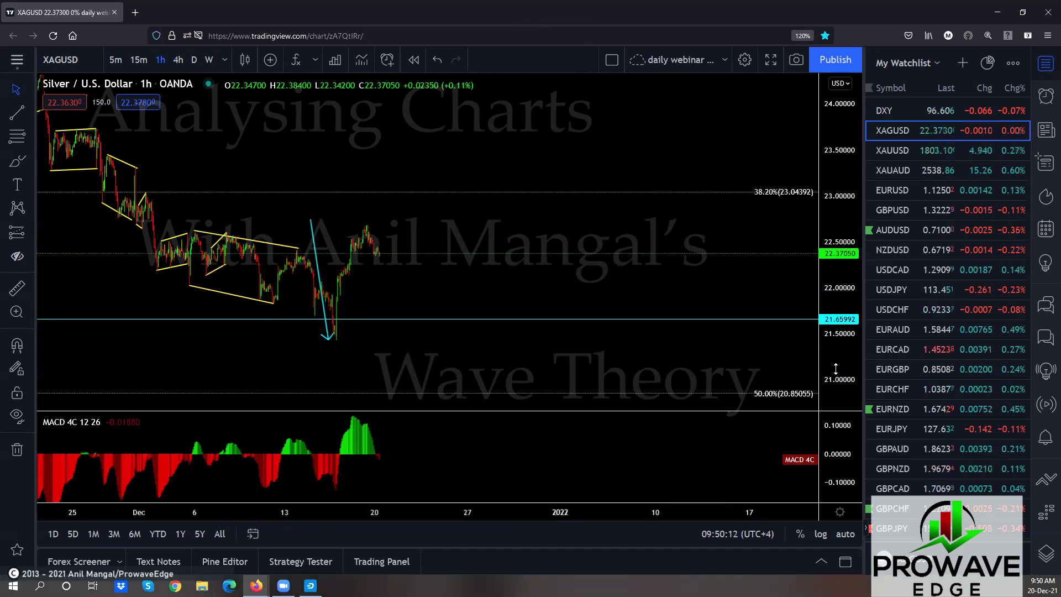
Enlarge the December price action and sketch a descending zigzag channel from the recent high near 22.65, with a steep breakout above 23.2.
left_click_drag(840, 366, 839, 288)
scroll(586, 308, "up", 4)
left_click_drag(342, 309, 624, 300)
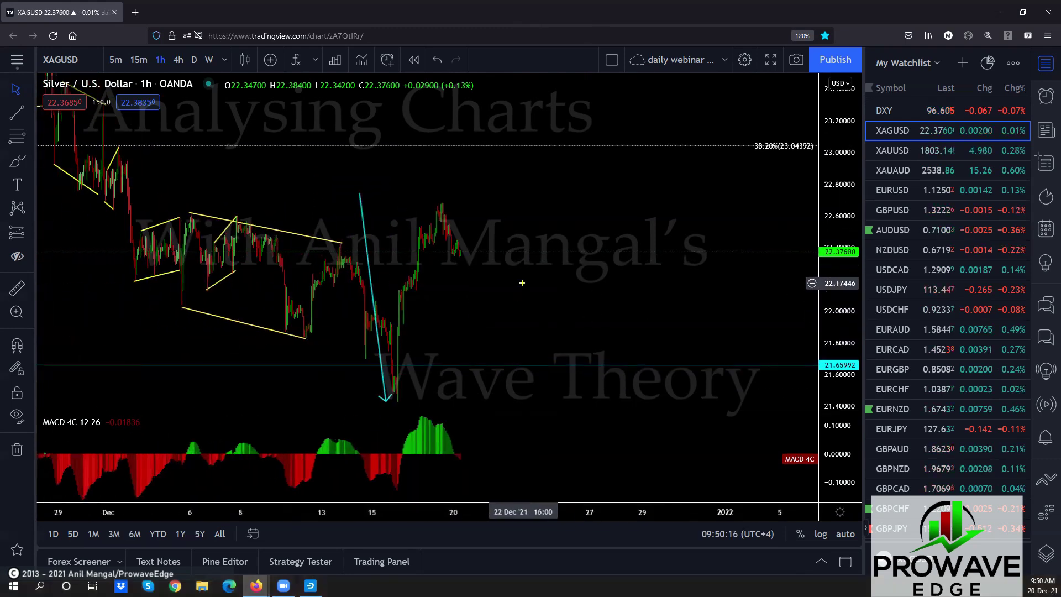
mouse_move(442, 207)
left_mouse_down()
mouse_move(454, 247)
mouse_move(486, 231)
mouse_move(496, 273)
mouse_move(525, 253)
mouse_move(533, 286)
left_mouse_up()
left_click_drag(449, 209, 535, 258)
mouse_move(453, 246)
left_mouse_down()
mouse_move(514, 283)
mouse_move(587, 49)
left_mouse_up()
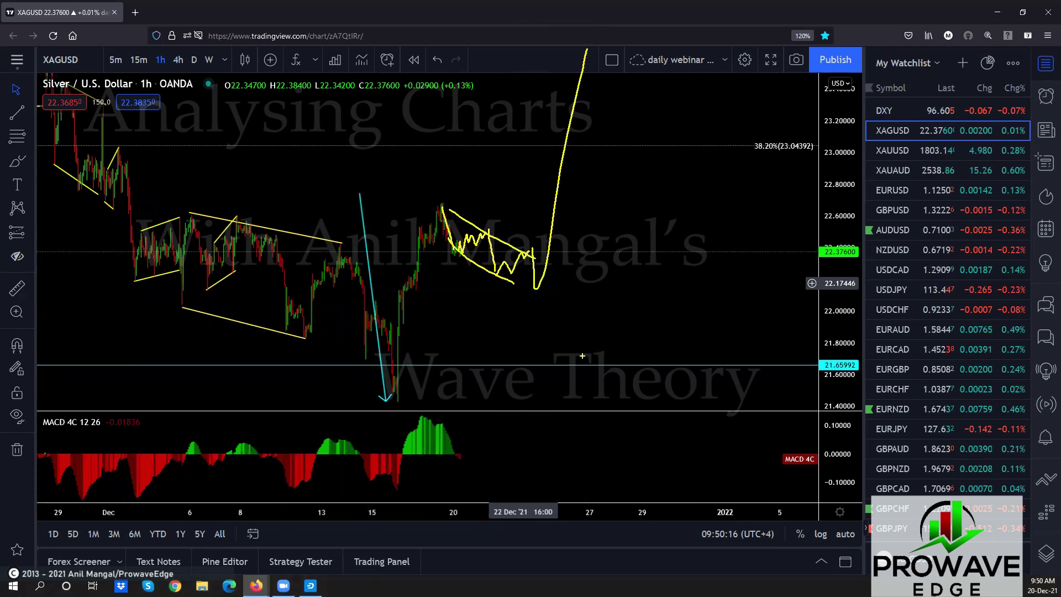
Trace the small upswings inside the sketched channel and clear the drawing.
mouse_move(461, 254)
left_mouse_down()
mouse_move(490, 236)
mouse_move(483, 225)
left_mouse_up()
left_click_drag(499, 273, 534, 245)
key("Escape")
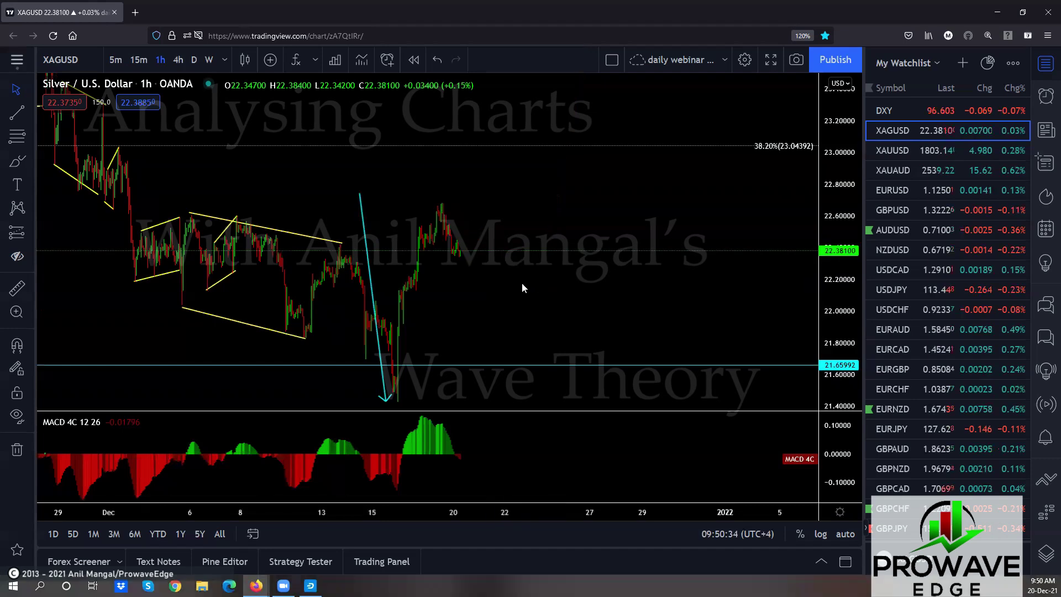
Sketch a steep fall from silver's current price to about 21.3, below the cyan support line.
left_click_drag(458, 267, 530, 244)
scroll(532, 245, "down", 1)
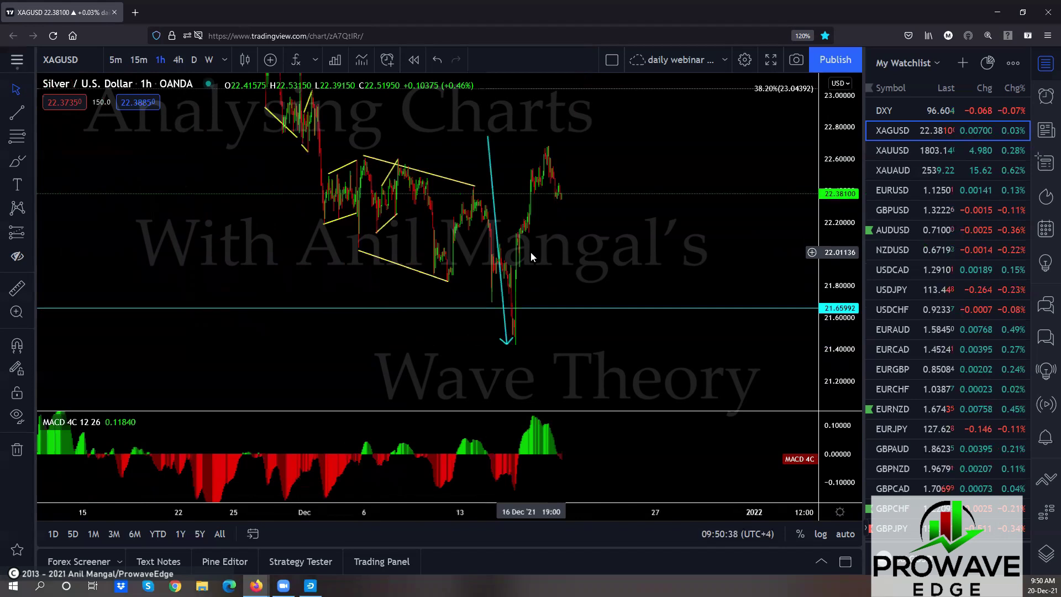
key("ctrl+2")
left_click_drag(559, 194, 566, 366)
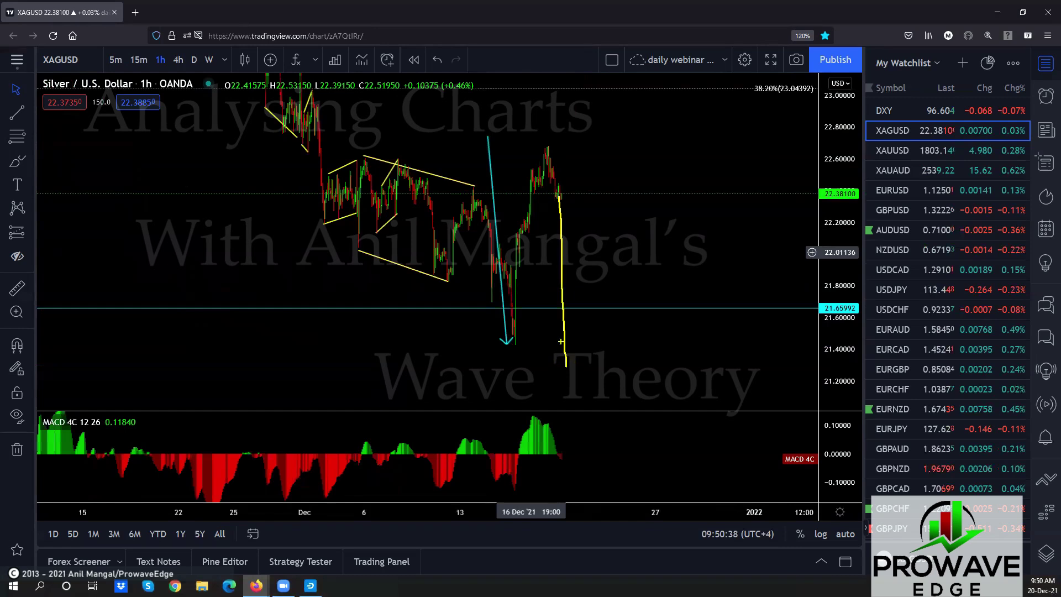
Outline the widening formation from early December to the recent high and low, and trace the swings inside the existing channel.
left_click_drag(367, 155, 549, 141)
left_click_drag(358, 246, 508, 353)
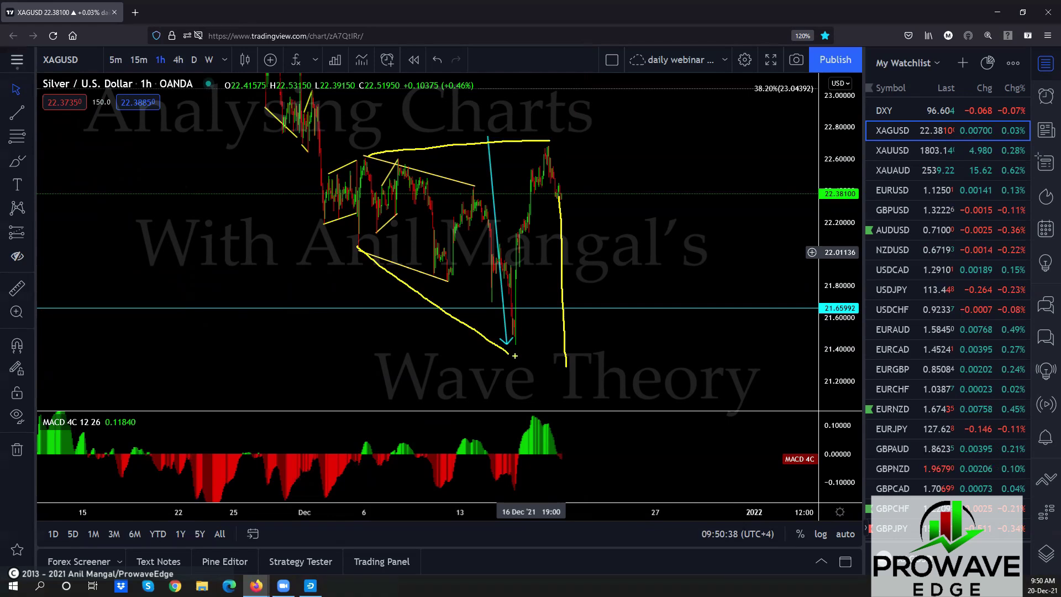
left_click_drag(377, 231, 433, 274)
left_click_drag(400, 164, 459, 197)
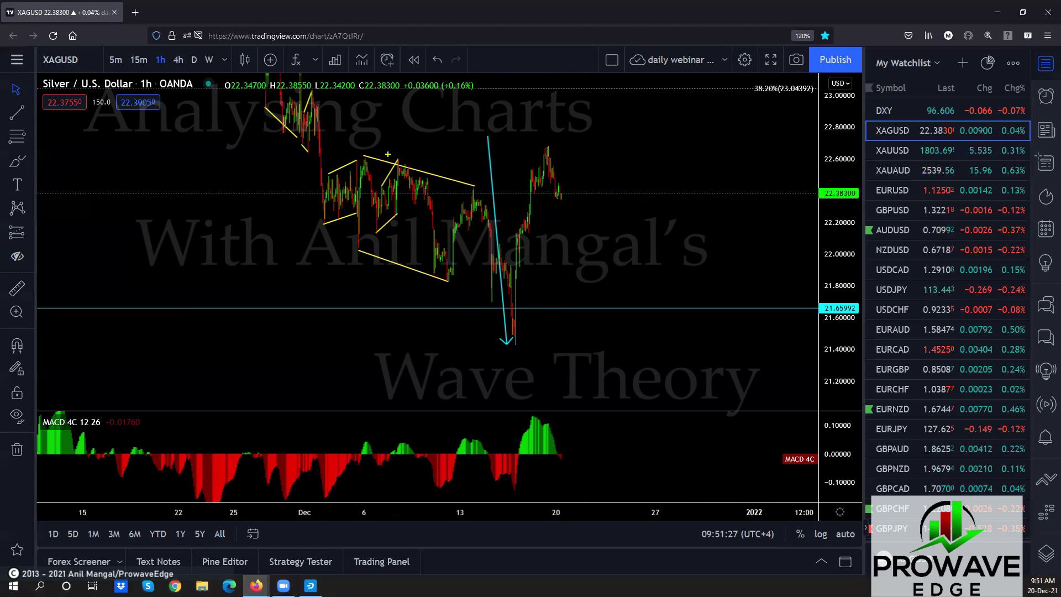
Sketch a sharp rise from the current silver price, and an alternative small range near 22.4 followed by a drop to about 21.4.
mouse_move(564, 194)
left_mouse_down()
mouse_move(564, 181)
mouse_move(585, 176)
mouse_move(631, 1)
left_mouse_up()
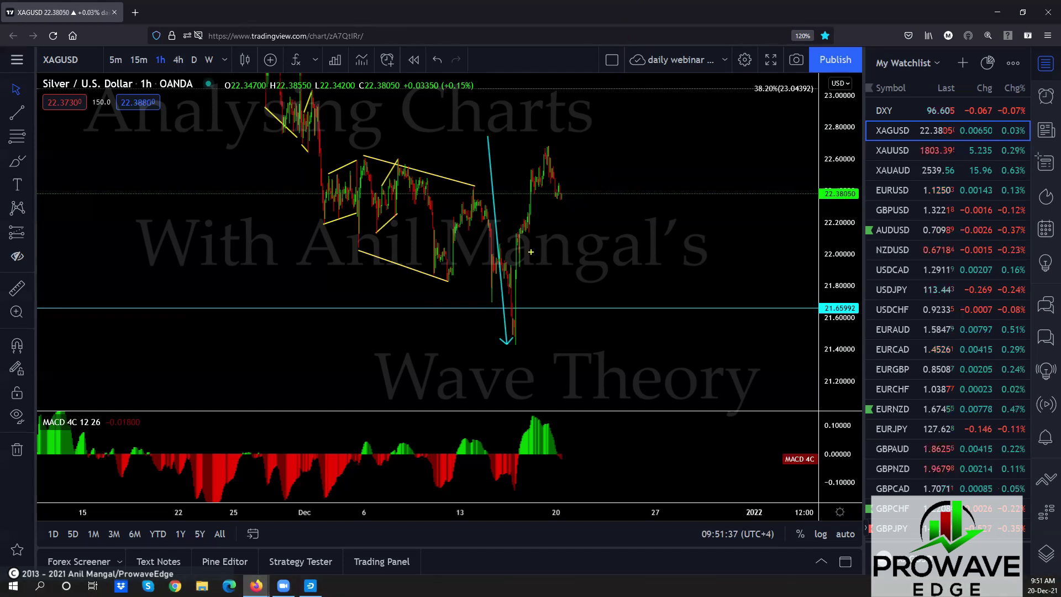
mouse_move(560, 183)
left_mouse_down()
mouse_move(584, 182)
mouse_move(558, 197)
left_mouse_up()
mouse_move(547, 149)
left_mouse_down()
mouse_move(553, 190)
mouse_move(571, 193)
mouse_move(592, 343)
left_mouse_up()
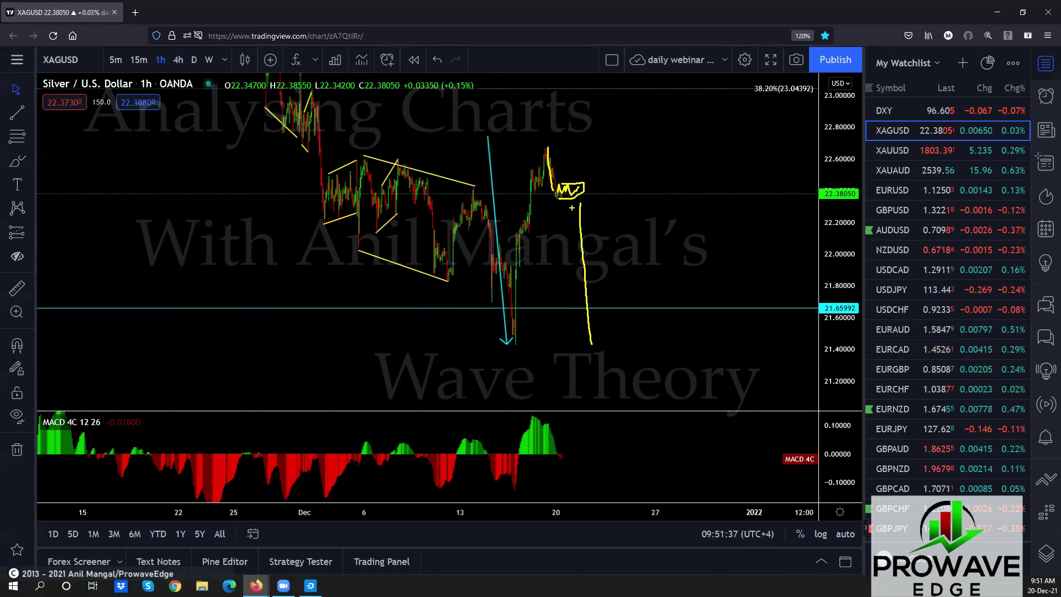
key("Escape")
Sketch a descending zigzag channel after the recent high with an upward breakout, add an alternative direct fall, and clear the drawing.
key("ctrl+2")
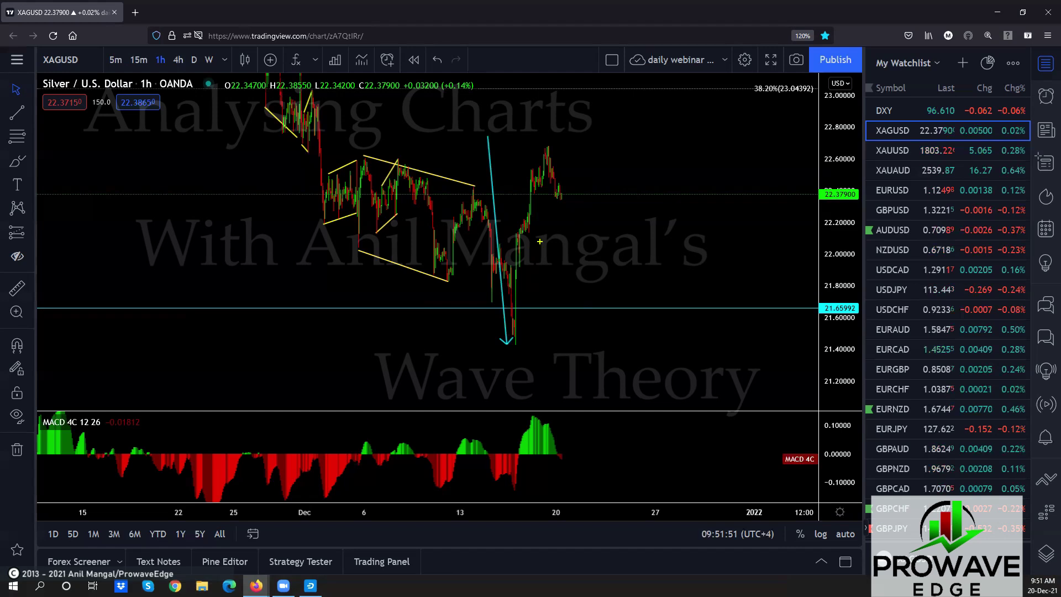
mouse_move(564, 187)
left_mouse_down()
mouse_move(598, 160)
mouse_move(605, 189)
mouse_move(636, 214)
mouse_move(670, 214)
left_mouse_up()
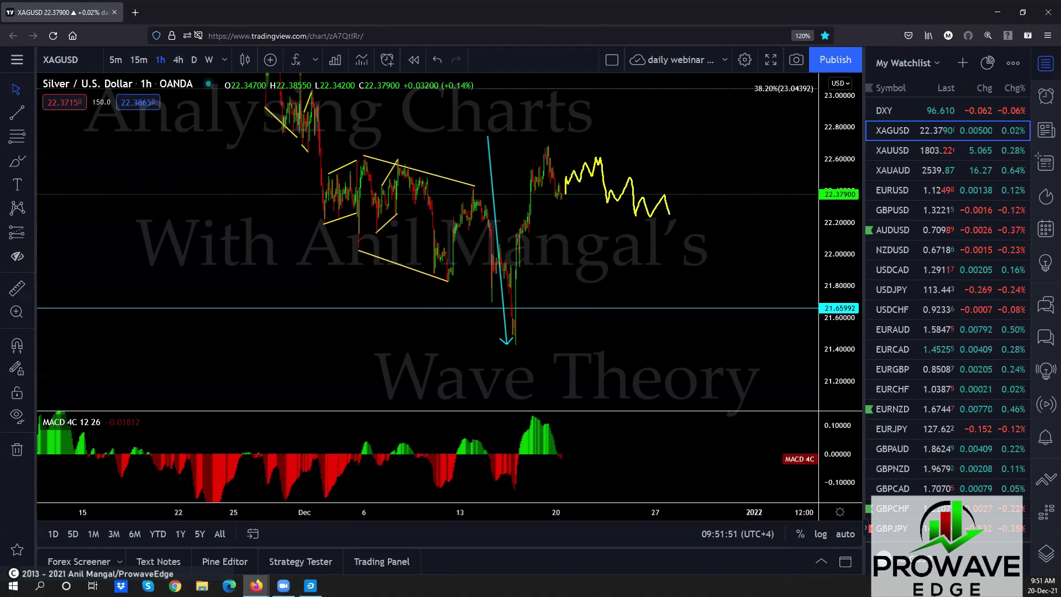
left_click_drag(557, 140, 686, 192)
mouse_move(551, 194)
left_mouse_down()
mouse_move(627, 223)
mouse_move(666, 66)
left_mouse_up()
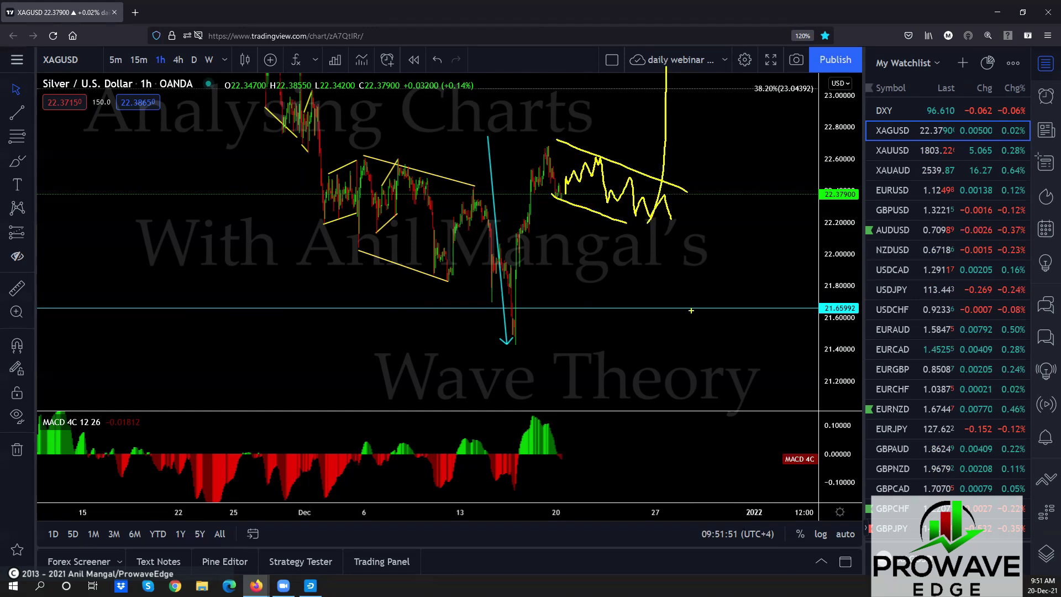
mouse_move(564, 192)
left_mouse_down()
mouse_move(560, 179)
mouse_move(580, 300)
left_mouse_up()
key("Escape")
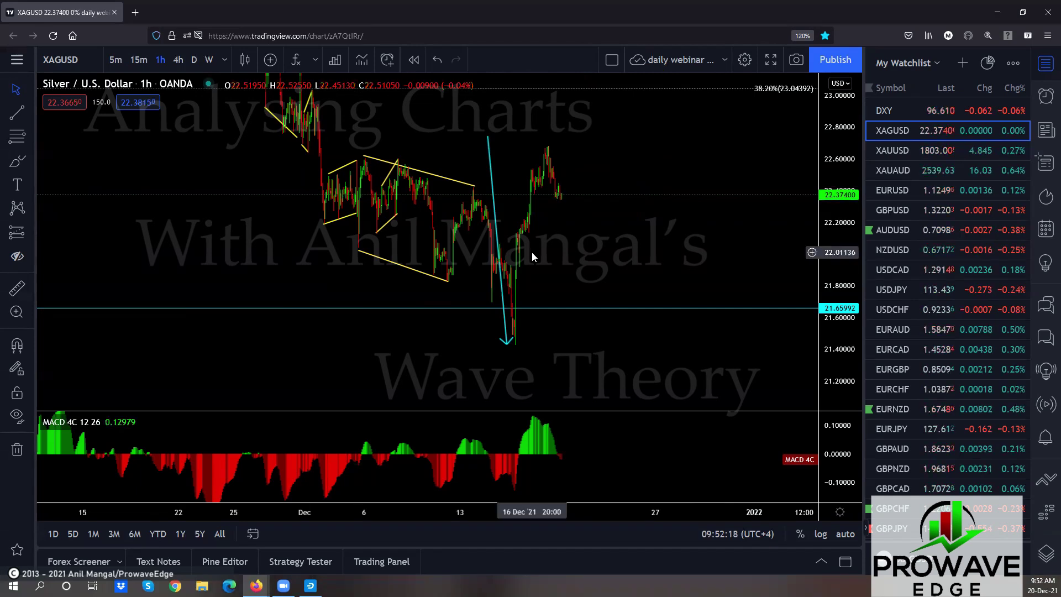
Load the XAUUSD gold chart from the watchlist on the 4-hour timeframe, leaving room beyond the latest price for projections.
scroll(639, 250, "up", 2)
left_click(904, 158)
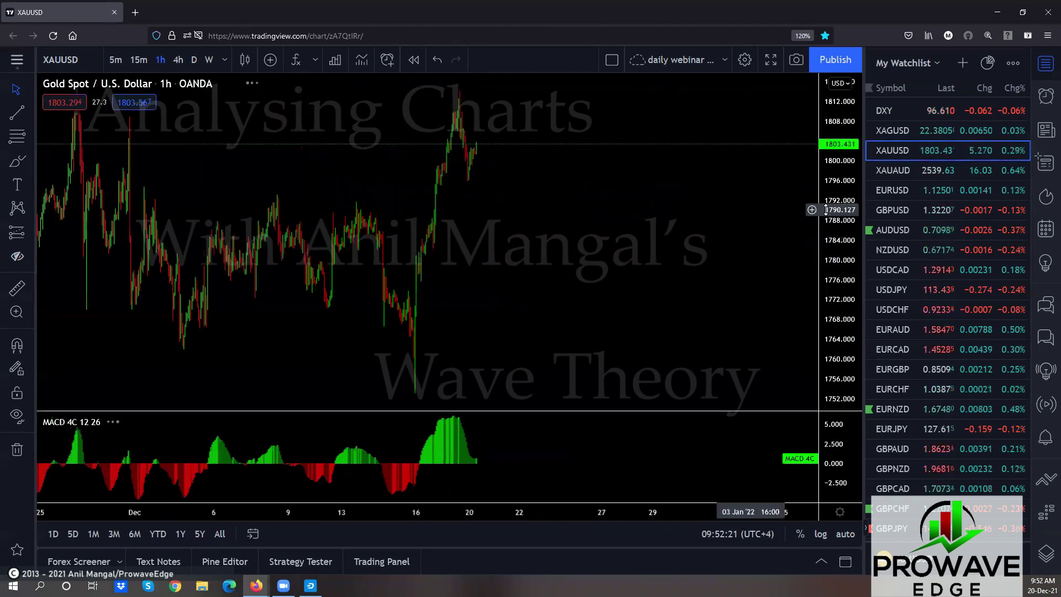
scroll(644, 319, "down", 4)
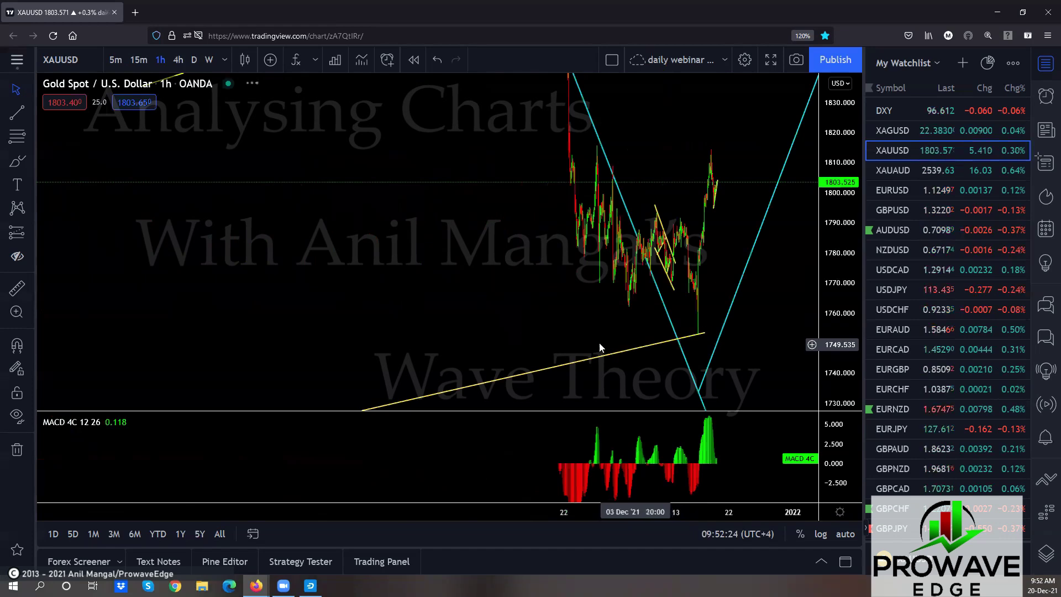
left_click(178, 60)
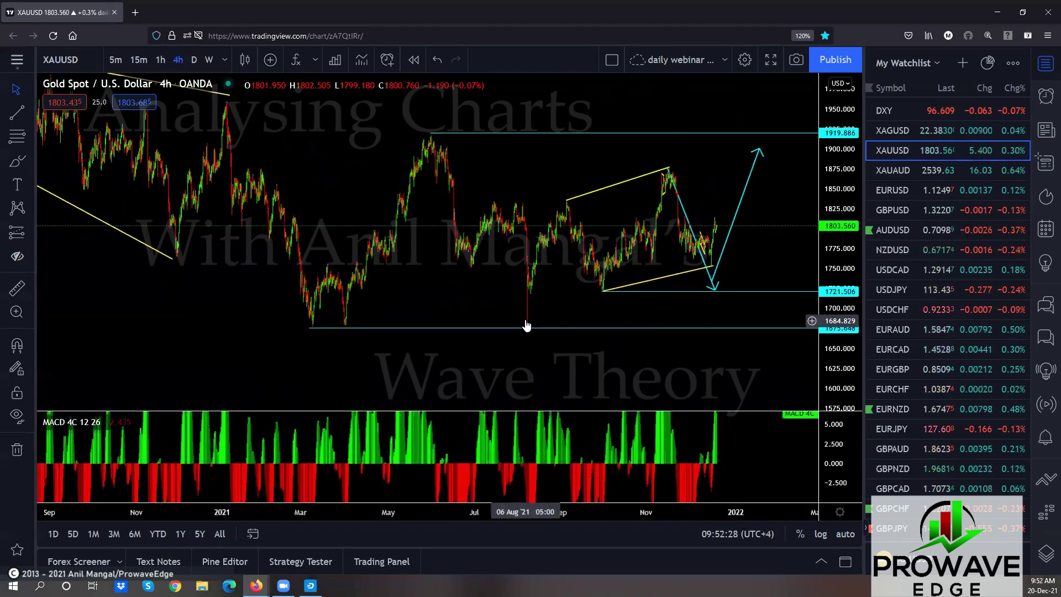
left_click_drag(498, 371, 395, 371)
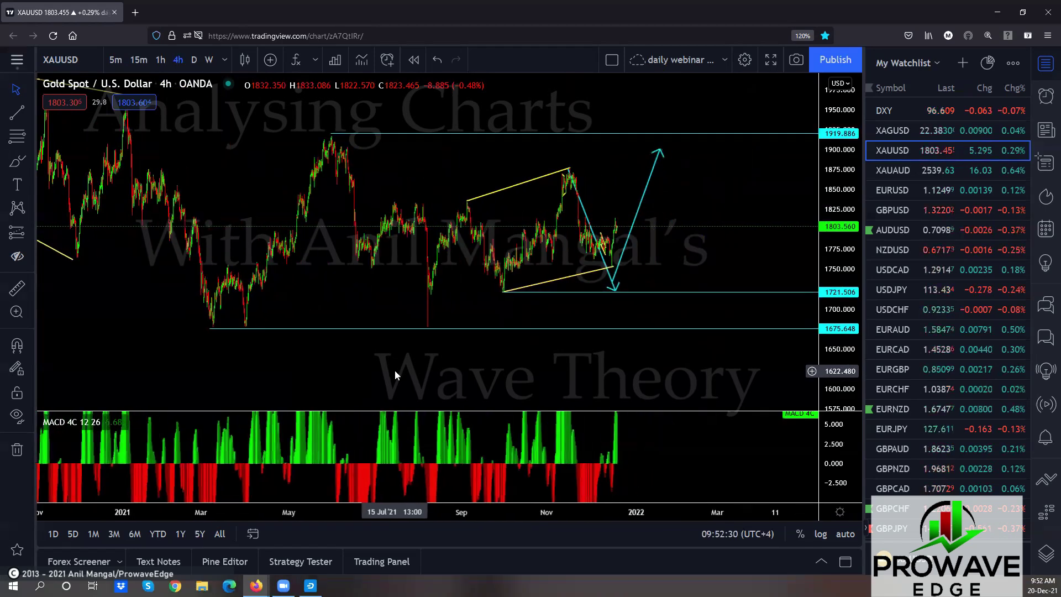
Trace gold's decline from the November high, and sketch a small range near 1800 leading to a rise to about 1900.
left_click_drag(528, 228, 549, 233)
left_click_drag(569, 175, 597, 251)
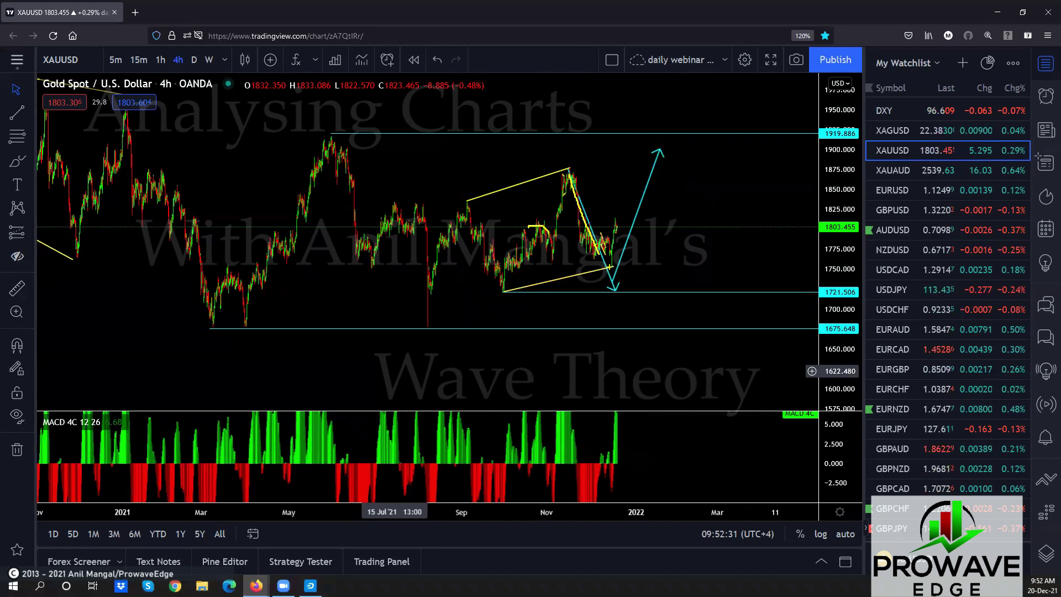
left_click_drag(627, 220, 657, 148)
left_click_drag(618, 230, 652, 146)
Sketch a line across gold's highs and a fall to about 1690, mirroring the traced June–August decline, followed by a rally to about 1920.
mouse_move(561, 166)
left_mouse_down()
mouse_move(681, 153)
mouse_move(700, 316)
left_mouse_up()
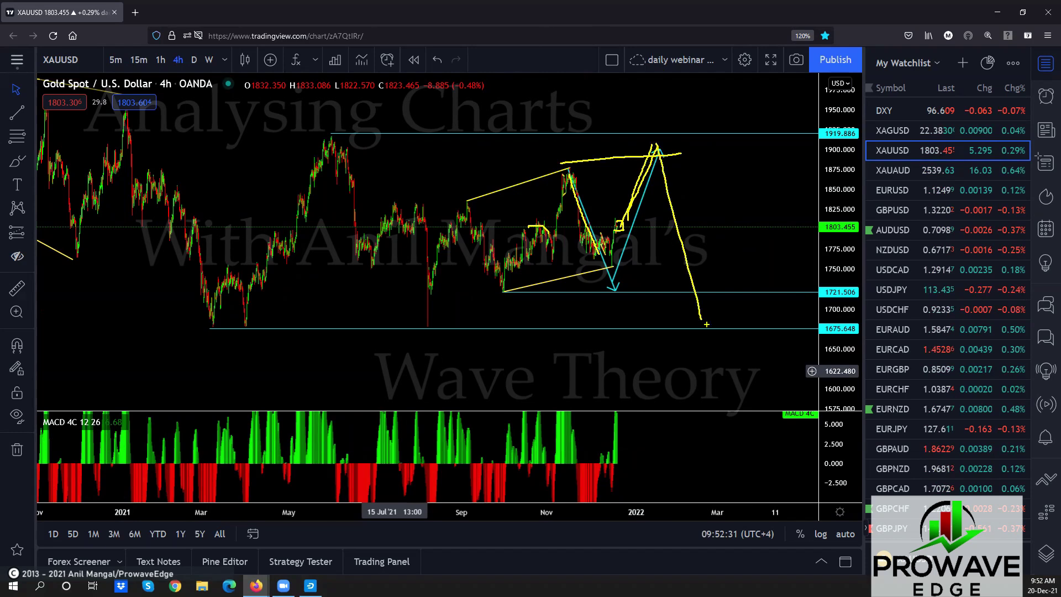
left_click_drag(335, 129, 424, 294)
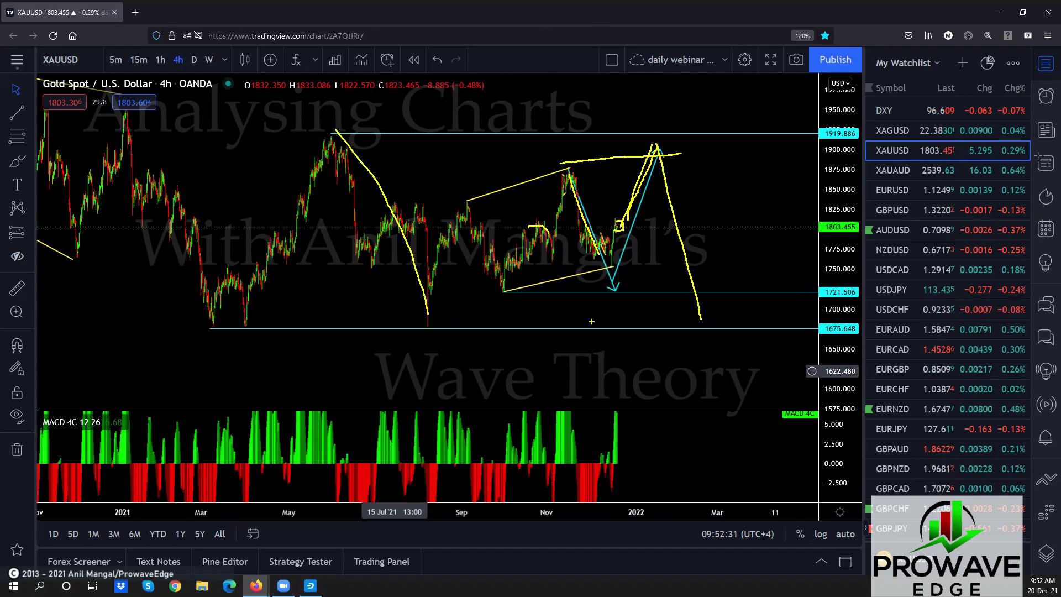
left_click_drag(698, 317, 746, 137)
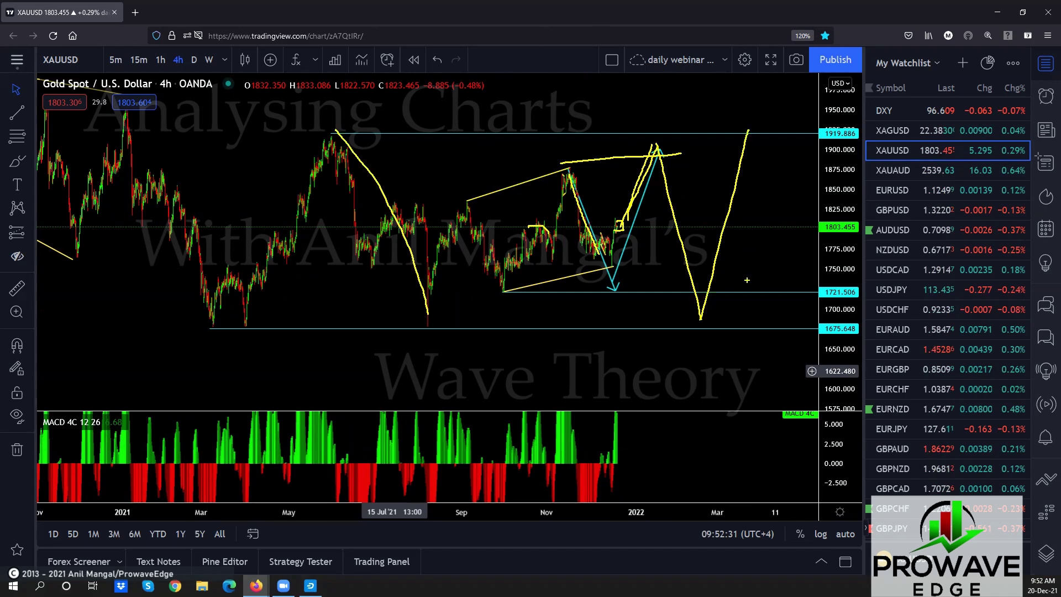
Trace gold's March–June rise, sketch an August drop below 1675 followed by a rally above 1975, and clear the drawing.
mouse_move(227, 318)
left_mouse_down()
mouse_move(333, 147)
mouse_move(436, 321)
left_mouse_up()
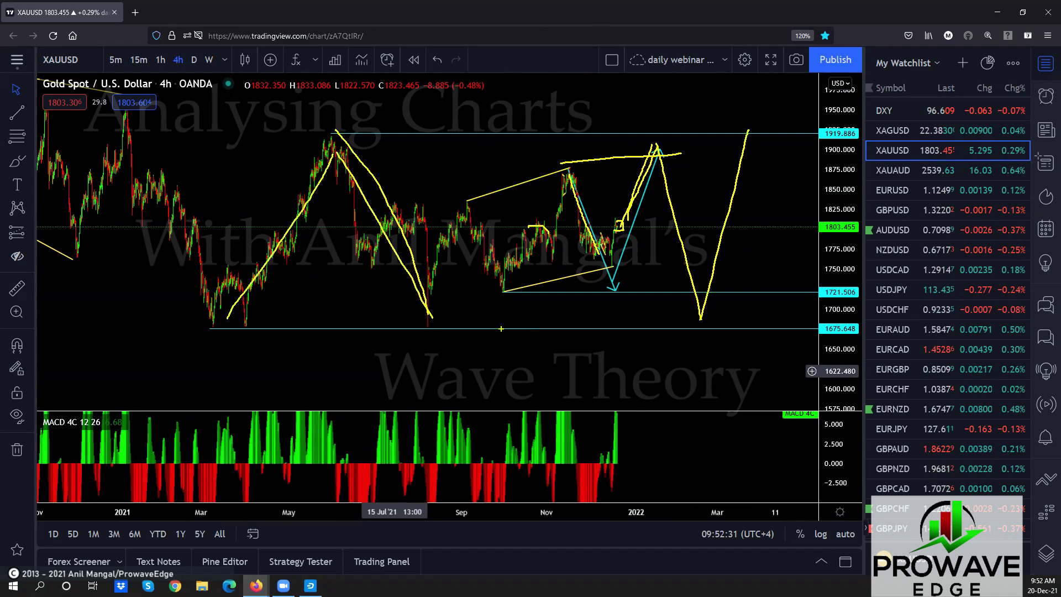
mouse_move(700, 316)
left_mouse_down()
mouse_move(737, 142)
mouse_move(799, 421)
left_mouse_up()
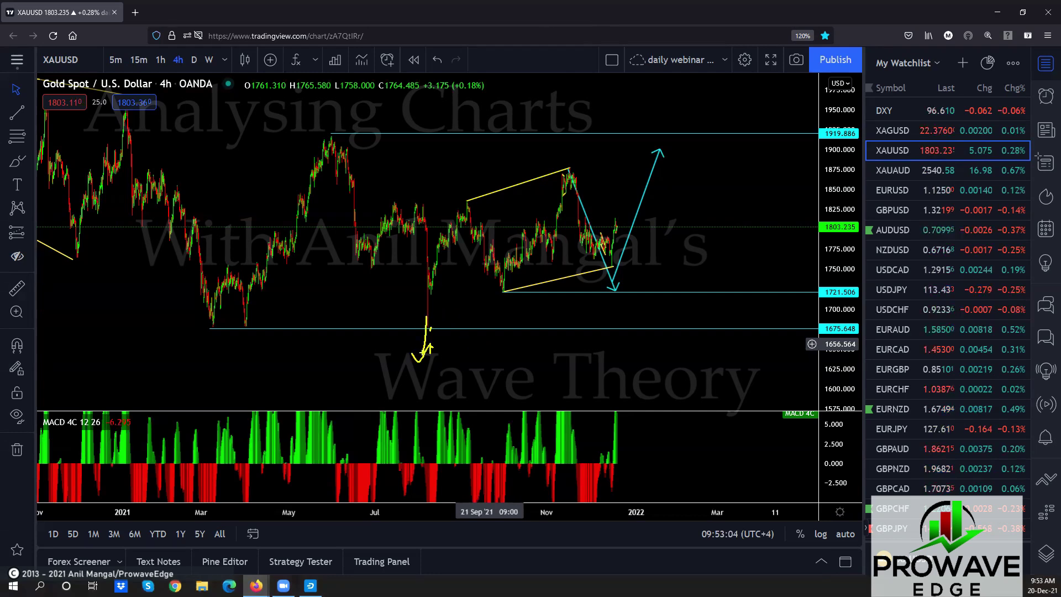
mouse_move(430, 332)
left_mouse_down()
mouse_move(658, 147)
mouse_move(685, 49)
left_mouse_up()
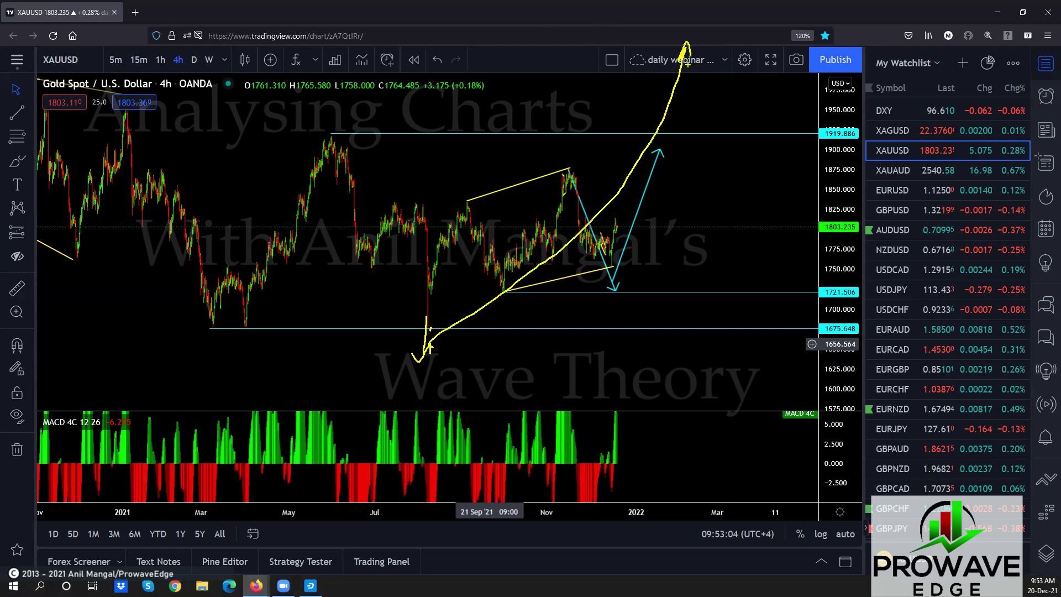
mouse_move(347, 130)
left_mouse_down()
mouse_move(661, 125)
mouse_move(541, 364)
mouse_move(406, 358)
left_mouse_up()
key("Escape")
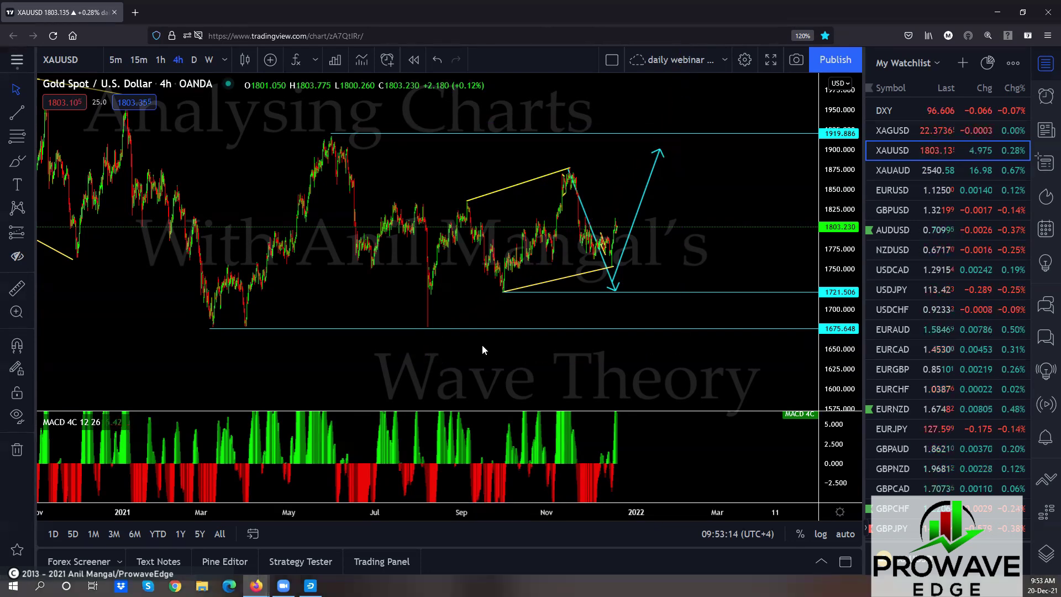
Switch the gold chart to the 1-hour timeframe and frame the December swings around 1800 with room for projections.
scroll(477, 338, "up", 2)
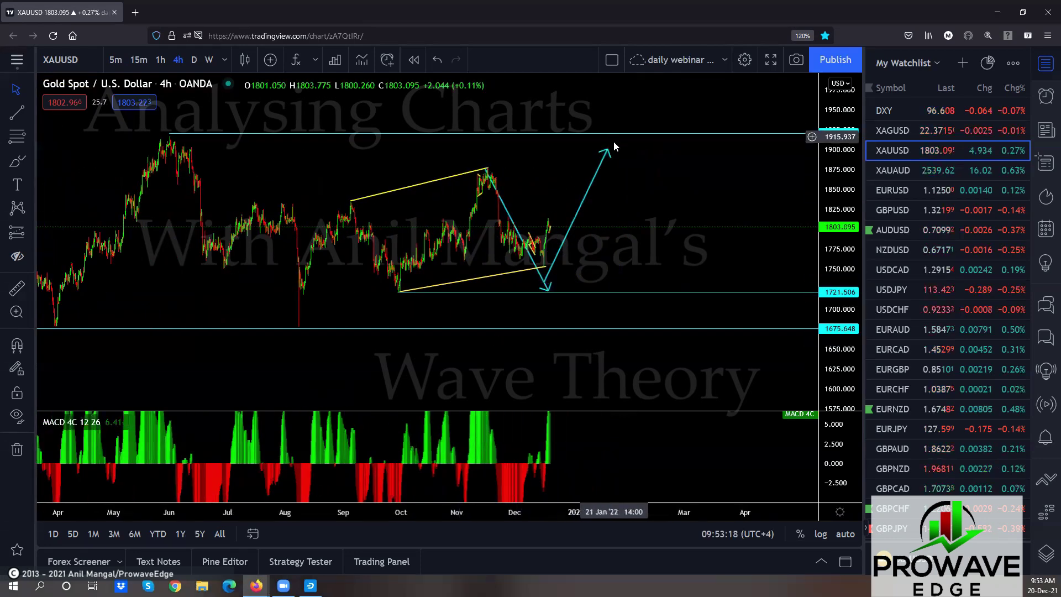
left_click(160, 59)
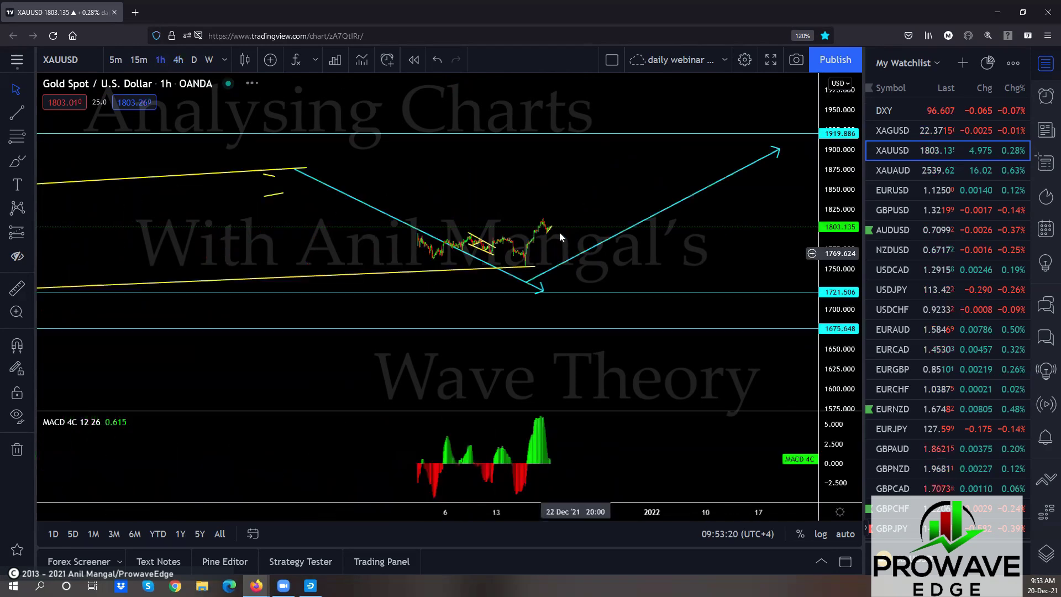
left_click_drag(821, 291, 824, 157)
scroll(618, 237, "up", 9)
left_click_drag(299, 271, 644, 266)
left_click_drag(832, 307, 832, 172)
scroll(509, 244, "up", 4)
left_click_drag(271, 248, 530, 262)
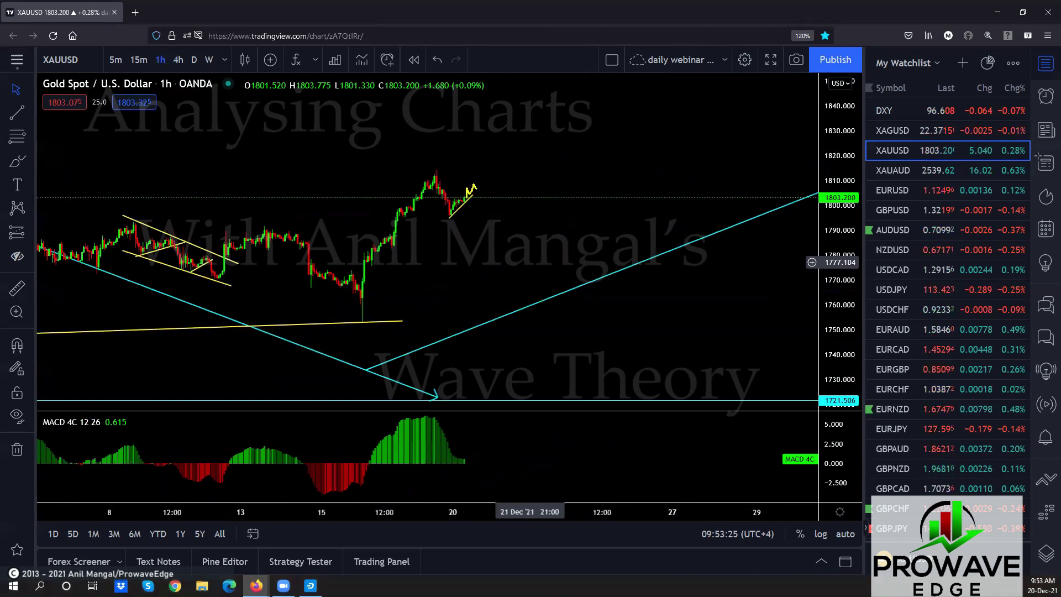
Sketch a line across gold's recent highs, a pullback to a base near 1795 and a rally above 1840, and clear the drawing.
left_click_drag(506, 203, 563, 64)
left_click_drag(447, 220, 519, 220)
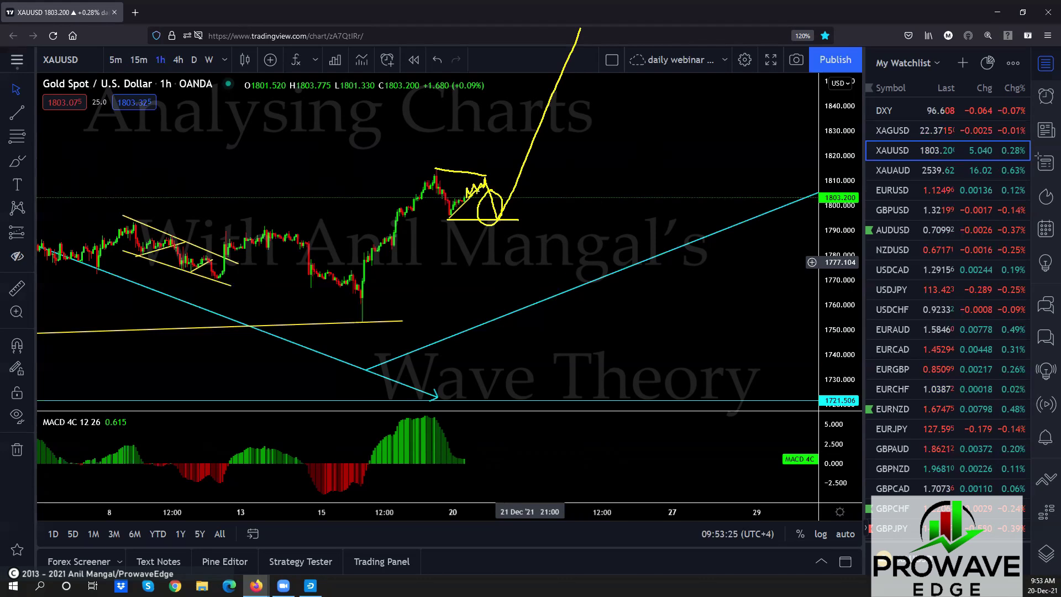
left_click_drag(434, 171, 476, 175)
left_click_drag(498, 218, 582, 6)
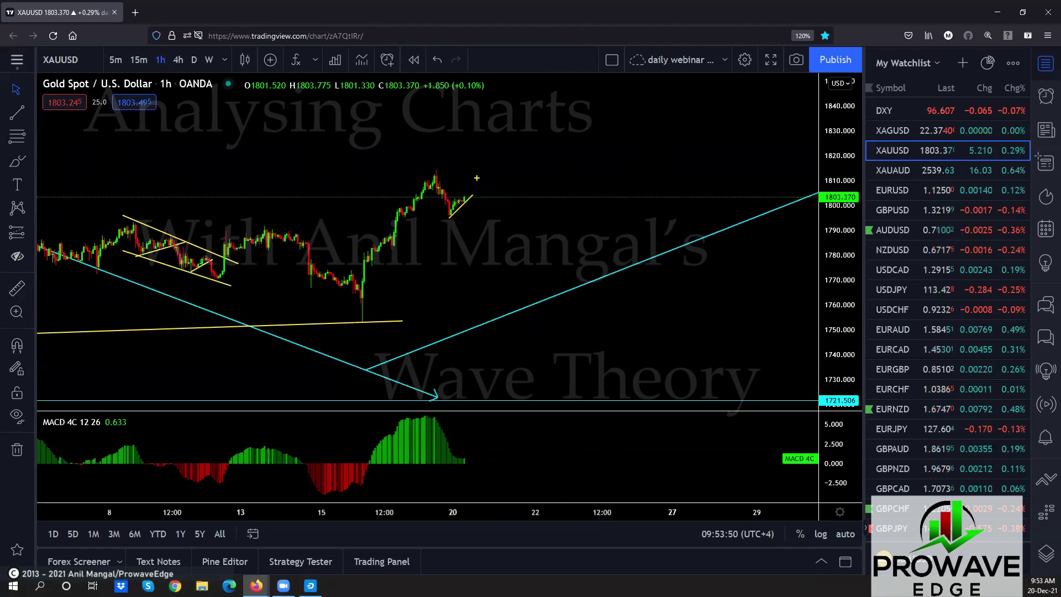
left_click_drag(469, 212, 474, 352)
key("Escape")
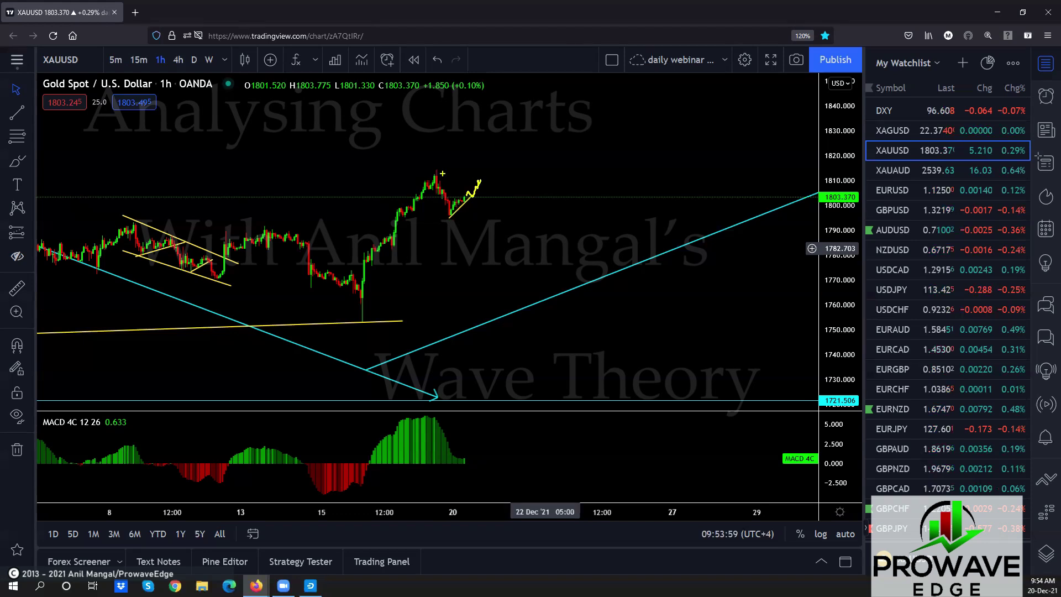
Sketch a flat top near 1813 with a rally above 1840, add a sloping lower boundary from about 1795, and clear the drawing.
mouse_move(456, 174)
left_mouse_down()
mouse_move(497, 175)
mouse_move(492, 210)
mouse_move(528, 69)
left_mouse_up()
left_click_drag(423, 219, 547, 238)
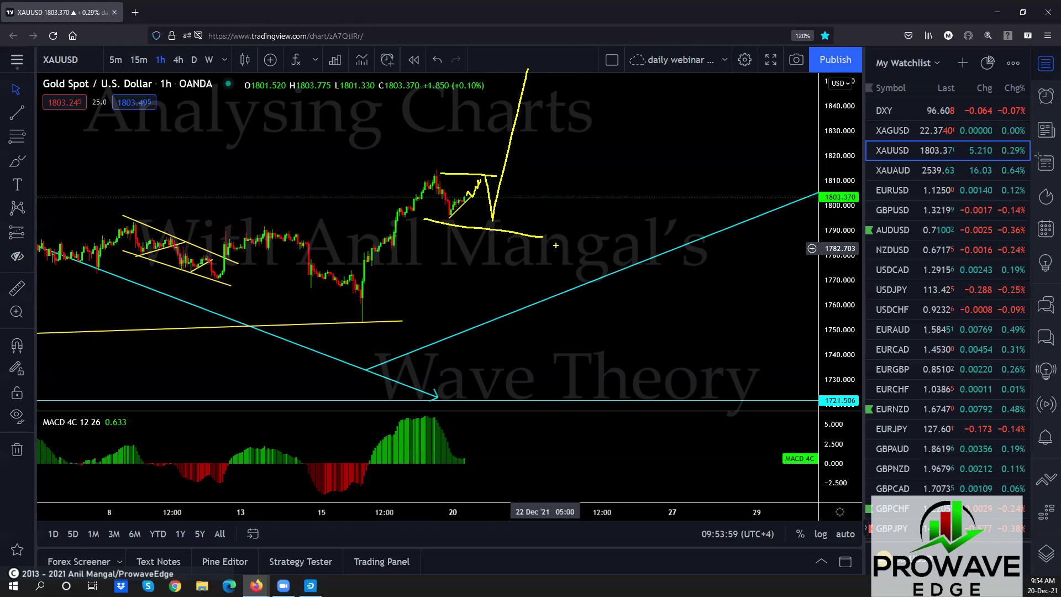
key("Escape")
Add a horizontal ray at 1795.322 from gold's latest pullback low on the 1-hour chart.
scroll(543, 248, "up", 4)
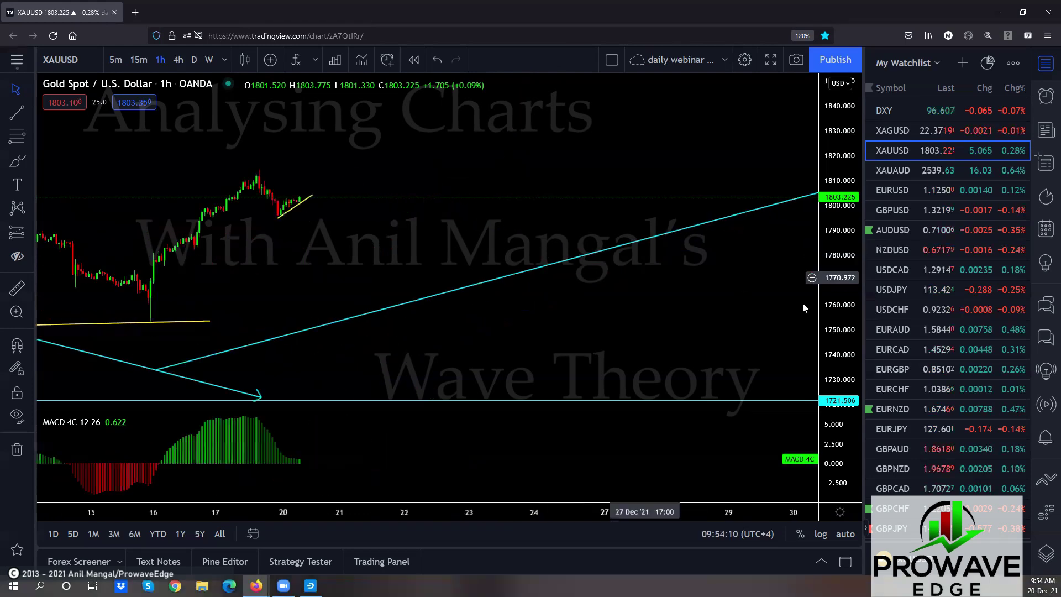
left_click_drag(834, 302, 834, 176)
left_click_drag(491, 266, 598, 279)
scroll(471, 283, "up", 3)
left_click_drag(252, 272, 387, 284)
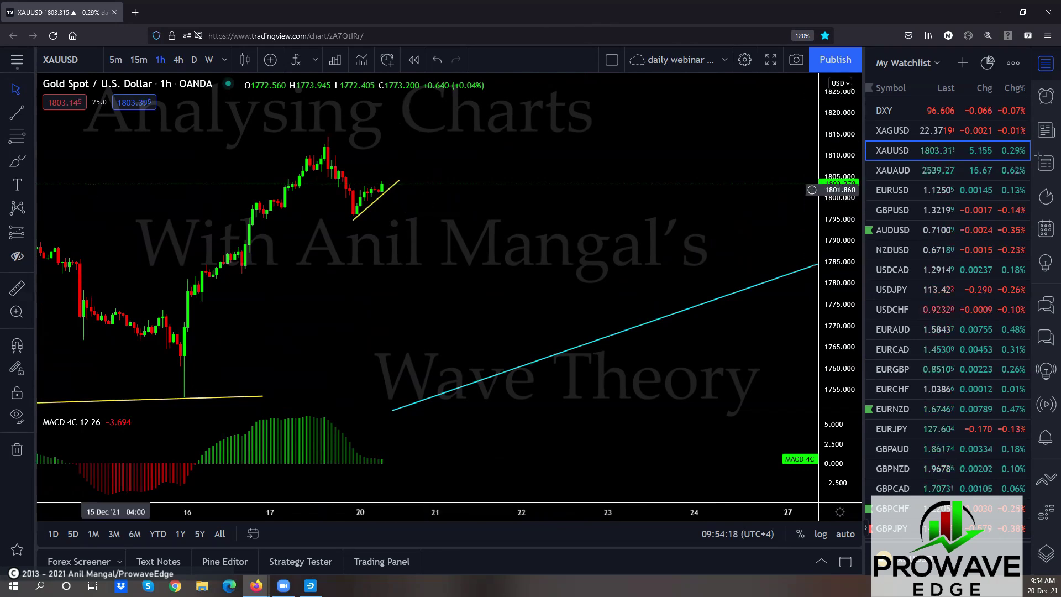
left_click(30, 112)
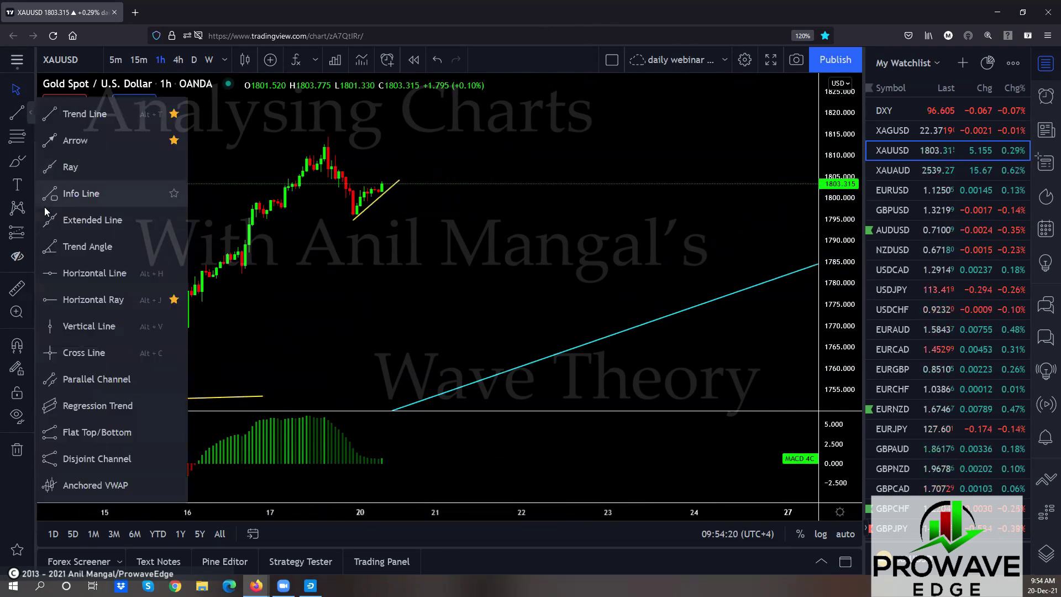
left_click(156, 299)
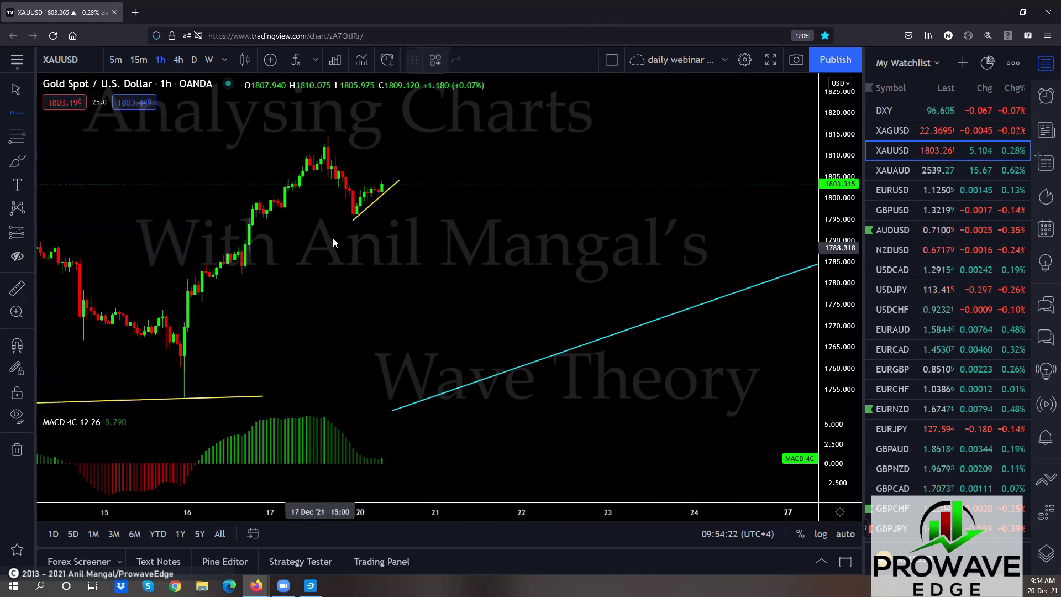
left_click(346, 218)
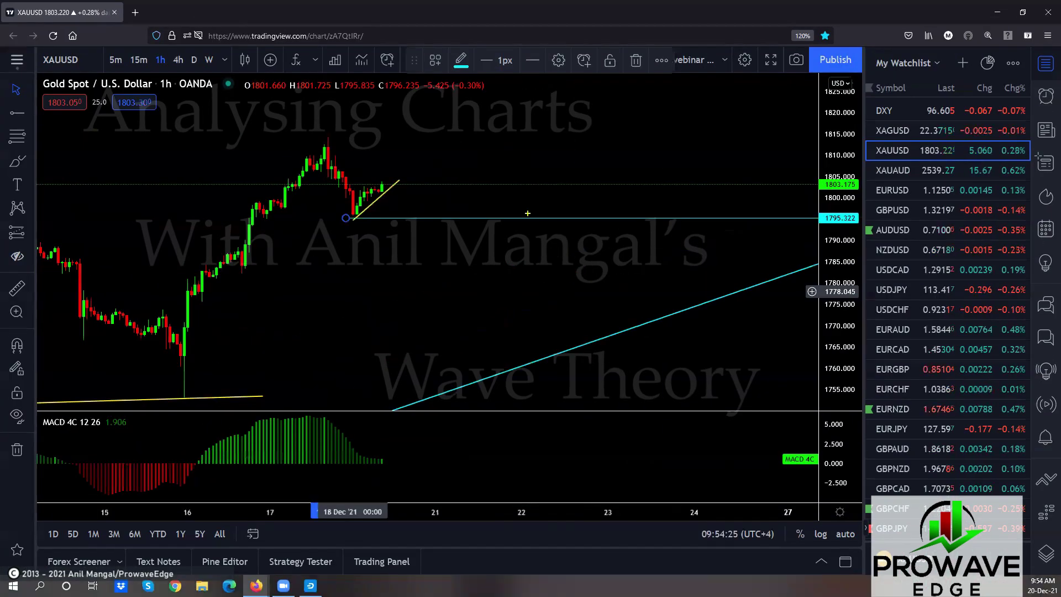
Sketch a zigzag rise to a line near 1810 and a cross over the new horizontal ray, and clear the drawing.
mouse_move(385, 178)
left_mouse_down()
mouse_move(412, 148)
mouse_move(438, 153)
left_mouse_up()
left_click_drag(501, 199, 467, 235)
left_click_drag(463, 202, 534, 278)
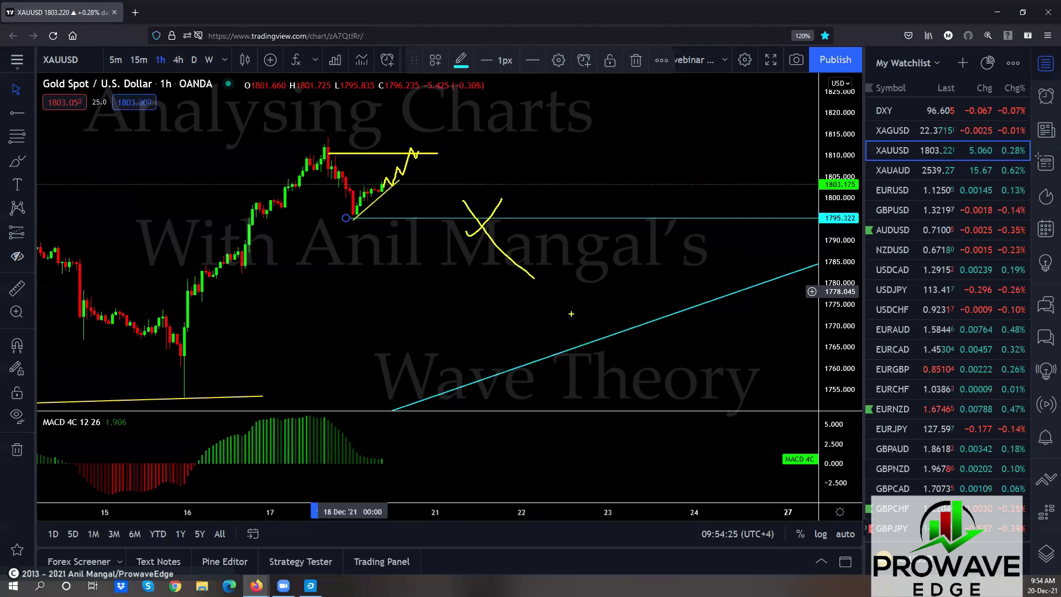
left_click_drag(386, 180, 401, 332)
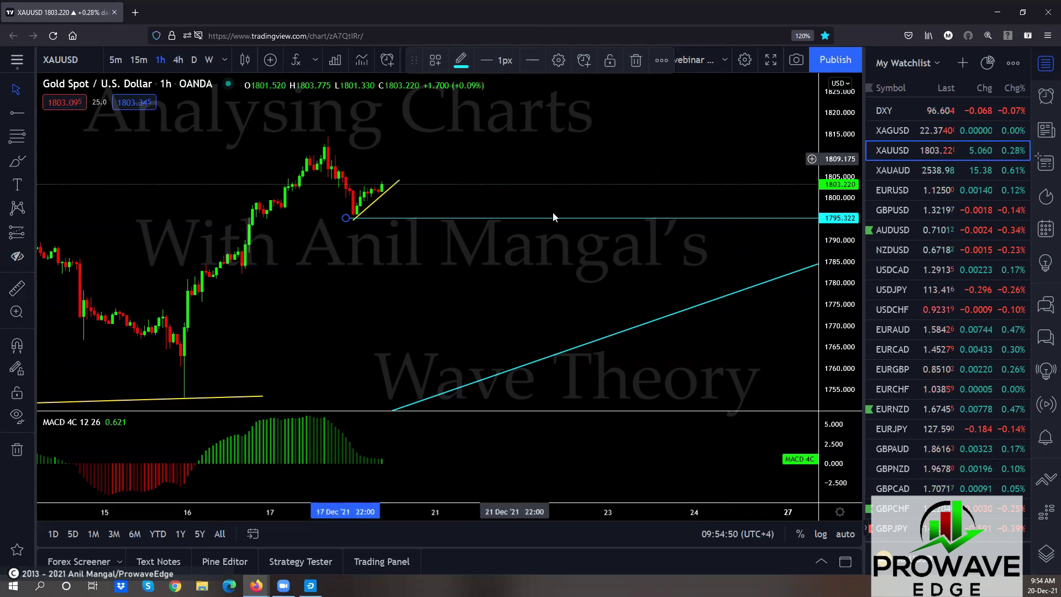
Load the XAUAUD chart on the daily timeframe and frame its rising channel with the projected arrows.
key("Down")
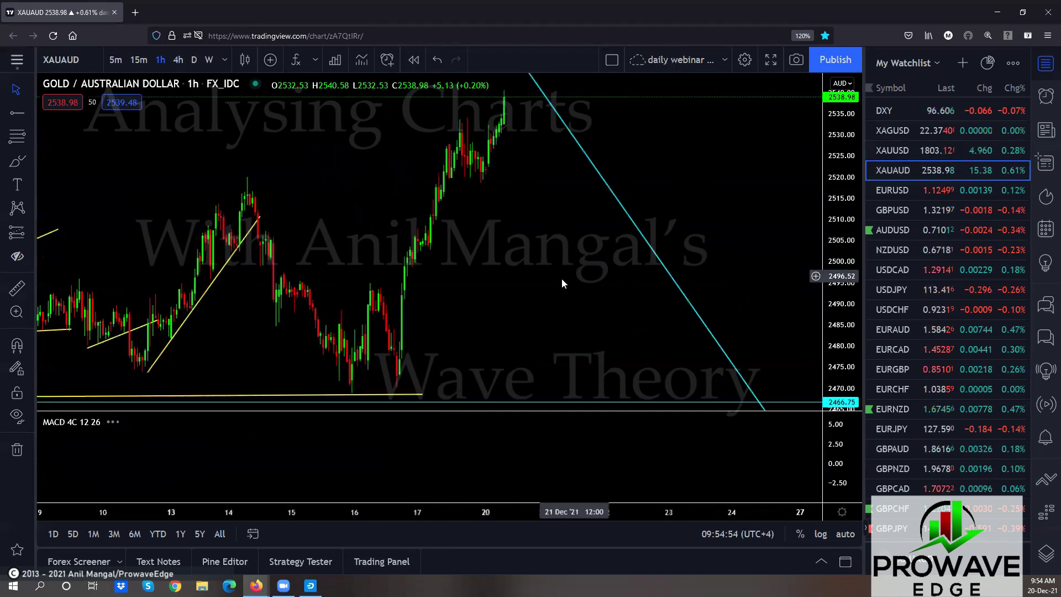
left_click(178, 59)
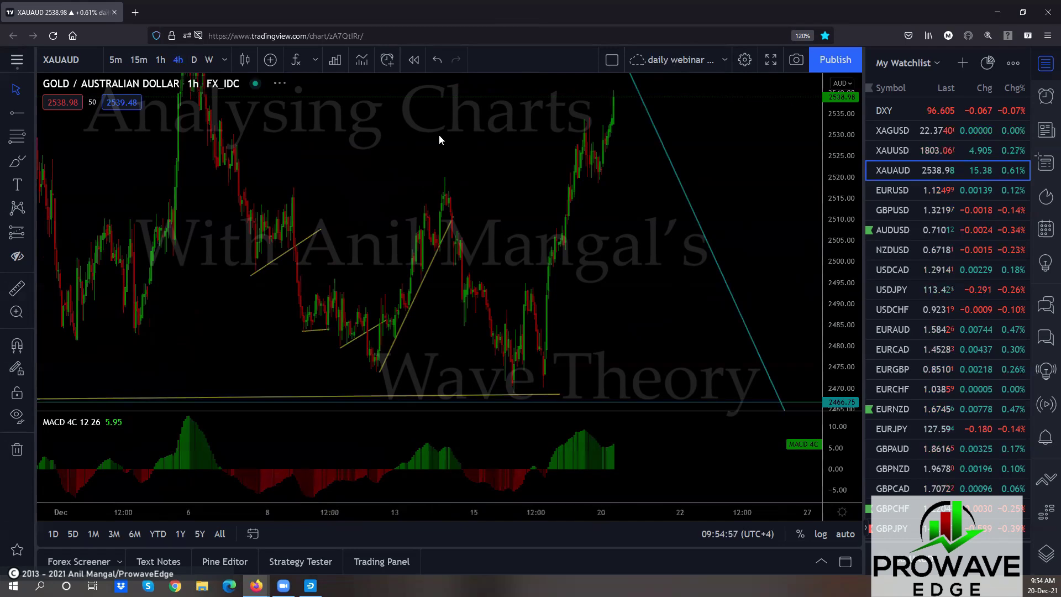
left_click(194, 60)
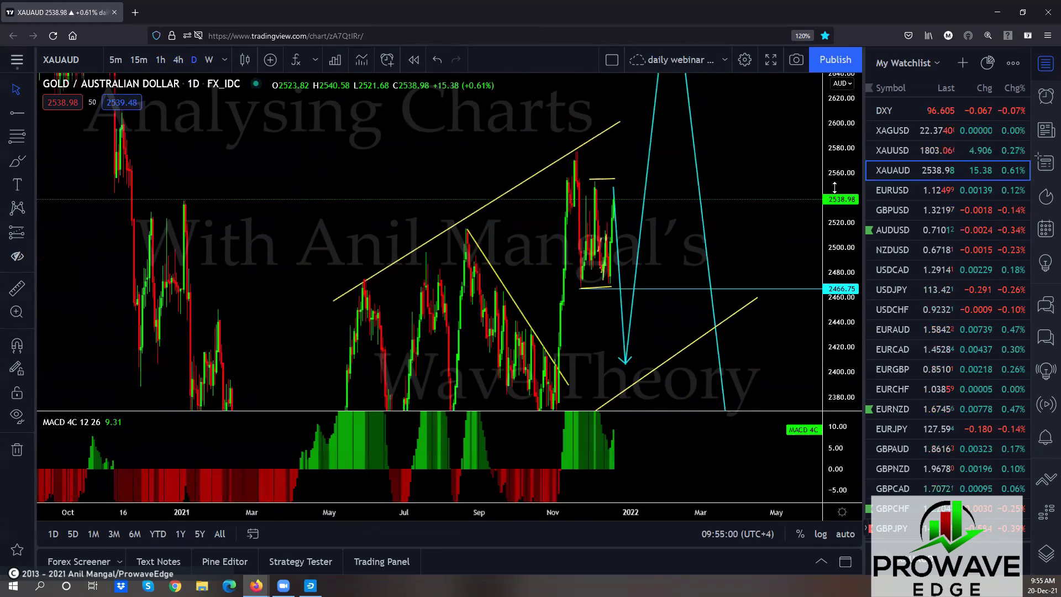
scroll(667, 346, "up", 3)
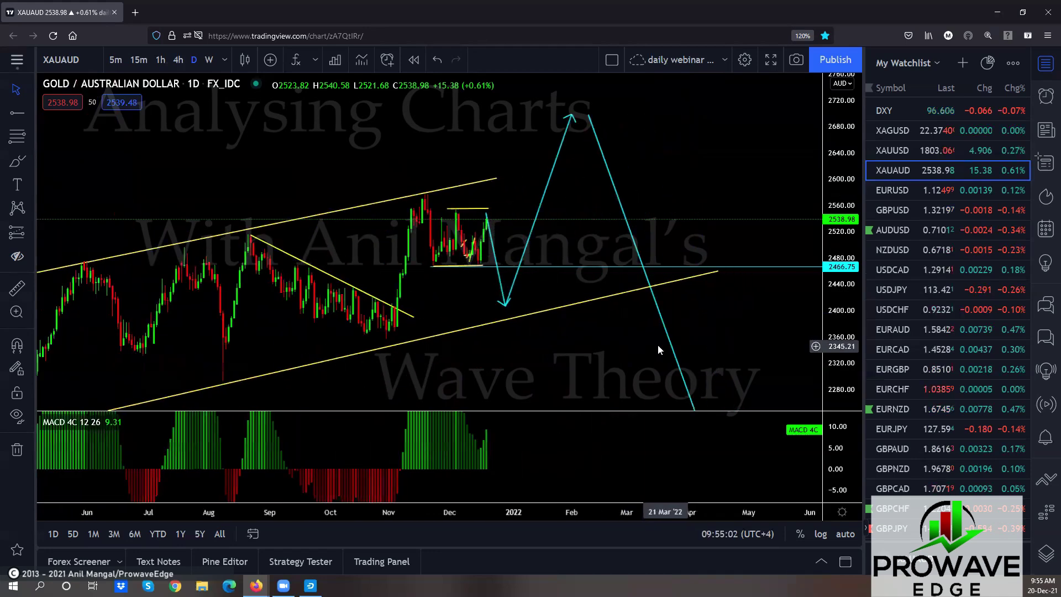
left_click_drag(619, 332, 643, 316)
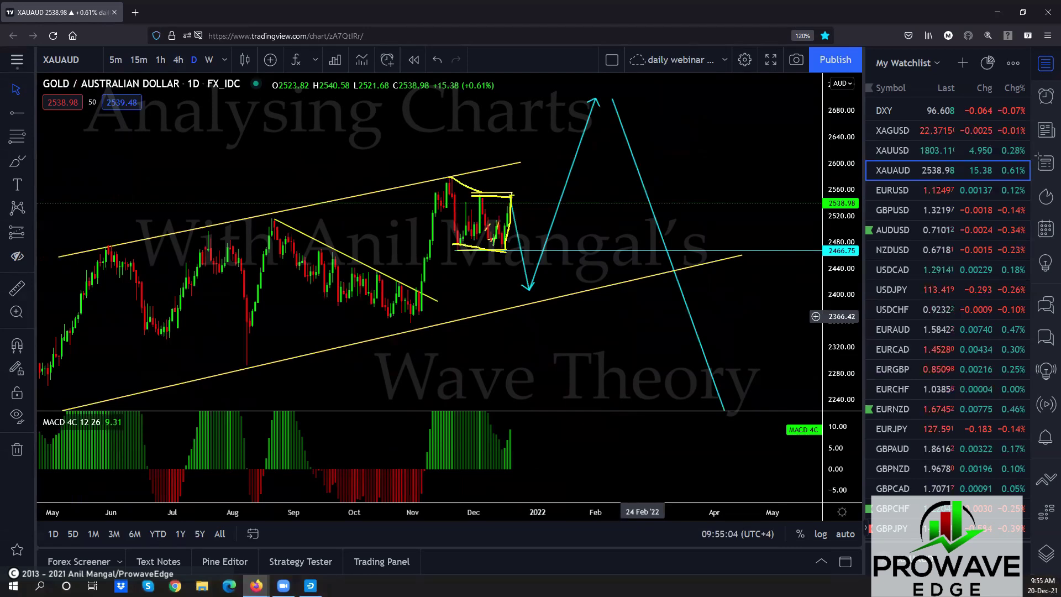
Trace XAUAUD's projected drop to about 2400, rally to about 2710 and fall to about 2300, and clear the drawing.
left_click_drag(520, 154, 515, 191)
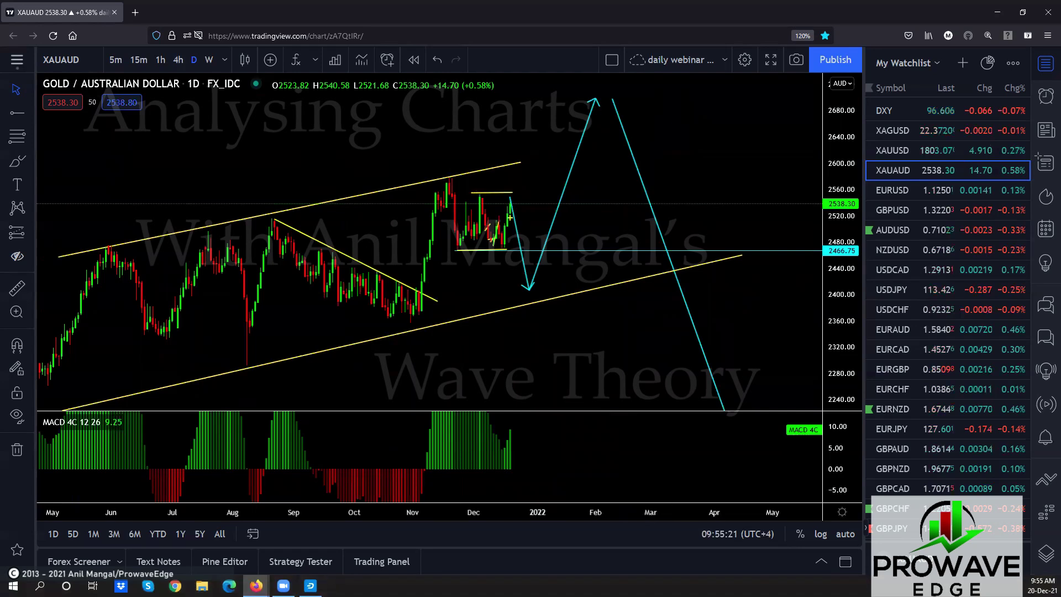
left_click_drag(511, 194, 529, 269)
mouse_move(514, 203)
left_mouse_down()
mouse_move(517, 270)
mouse_move(522, 230)
left_mouse_up()
mouse_move(529, 286)
left_mouse_down()
mouse_move(590, 117)
mouse_move(610, 105)
mouse_move(715, 362)
left_mouse_up()
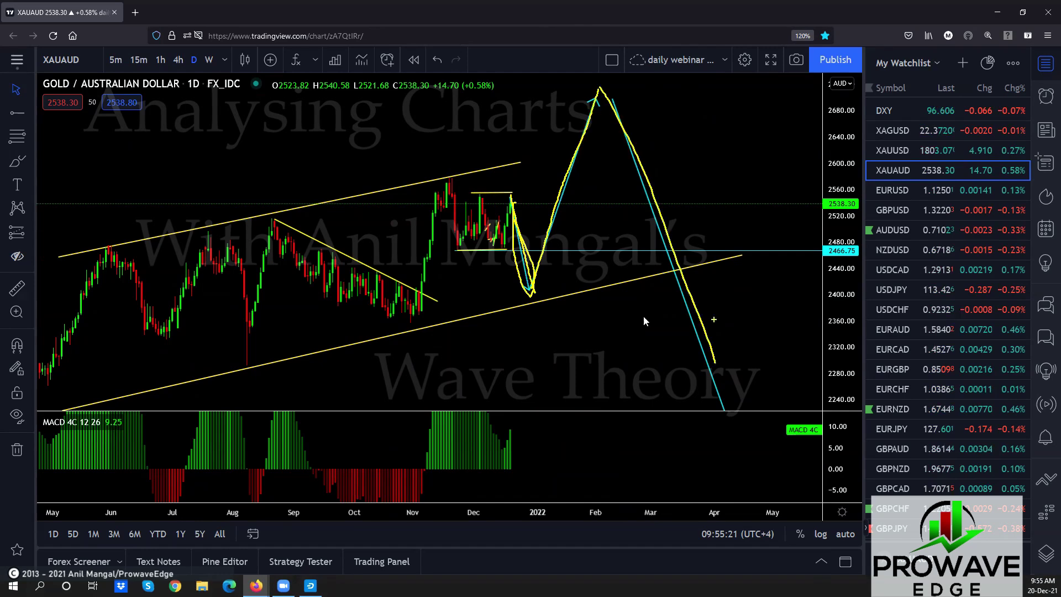
key("Escape")
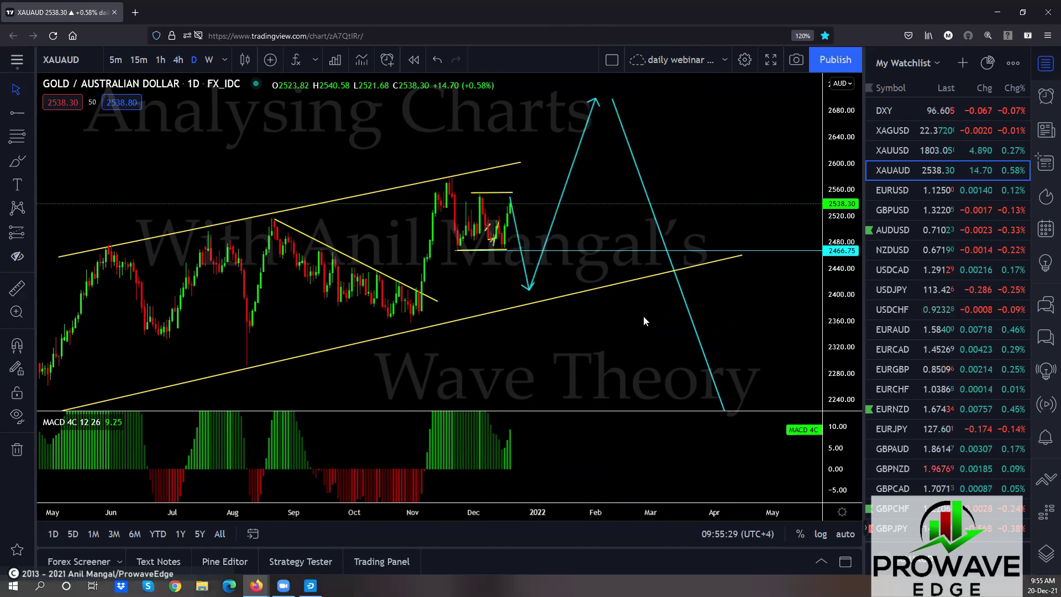
On the weekly XAUAUD chart, trace the decline from the 2020 high, the channel's zigzags and a fall to about 1860, and clear the drawing.
left_click(210, 61)
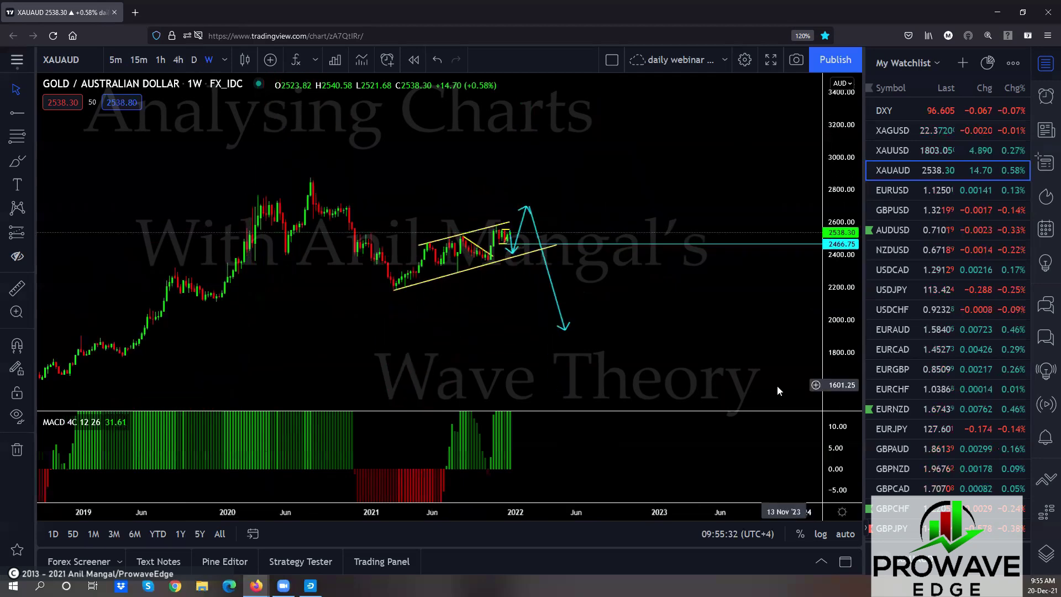
scroll(706, 336, "down", 6)
left_click_drag(606, 324, 561, 265)
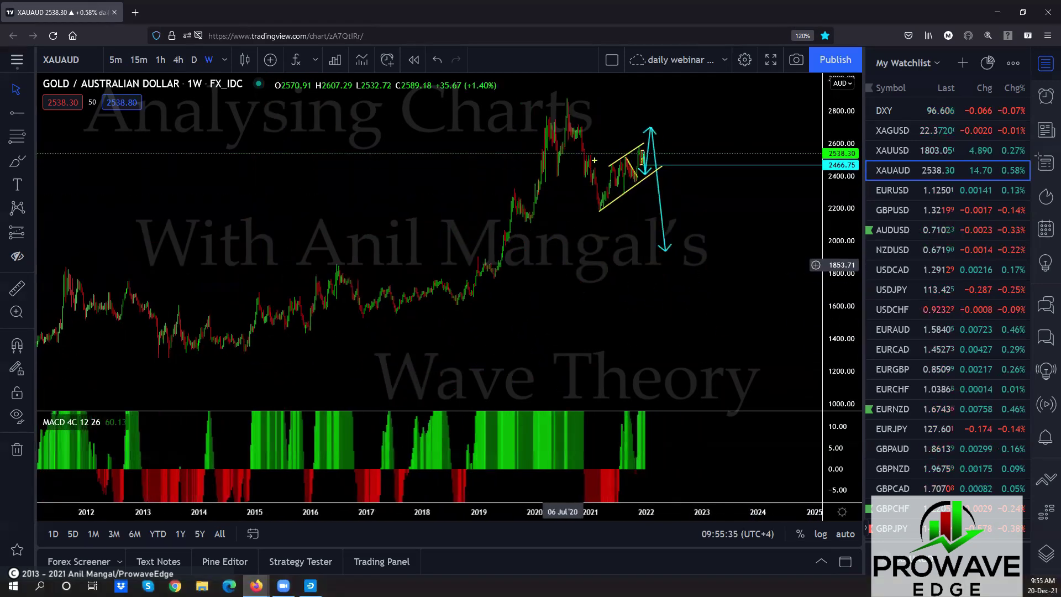
left_click_drag(568, 99, 601, 208)
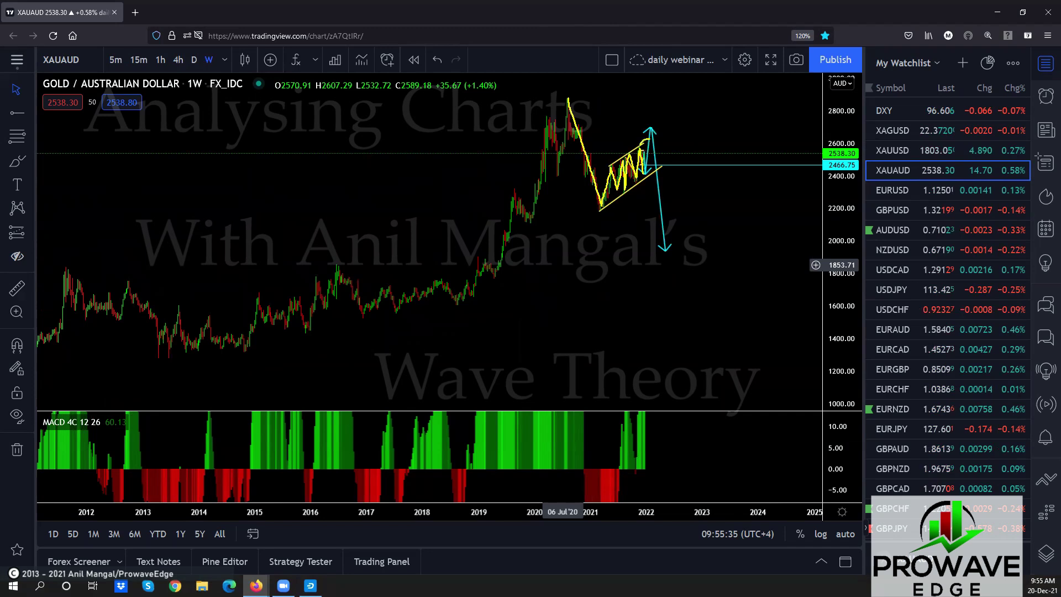
mouse_move(607, 200)
left_mouse_down()
mouse_move(650, 164)
mouse_move(675, 263)
left_mouse_up()
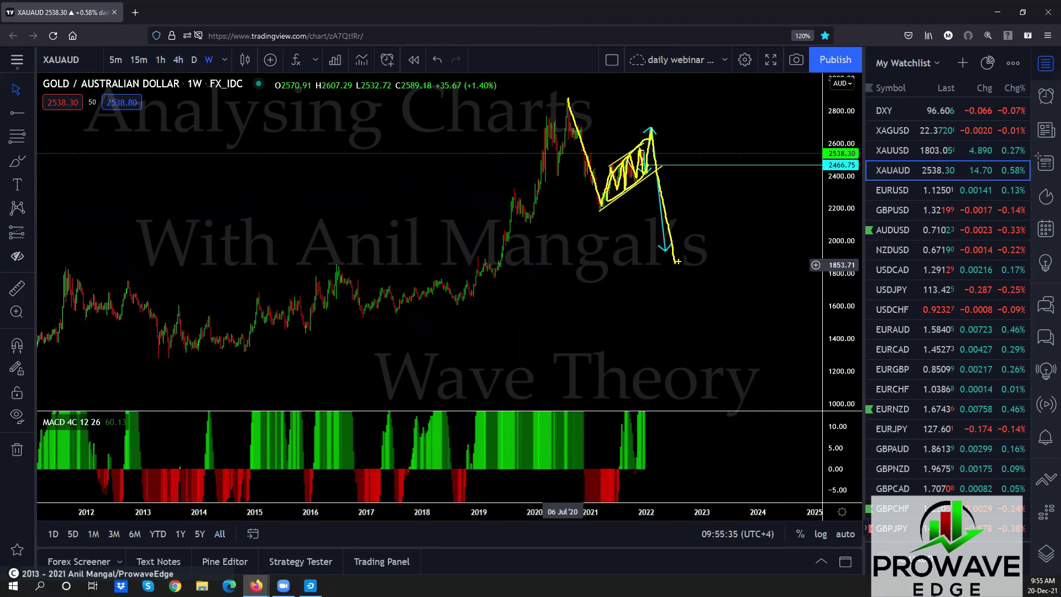
key("Escape")
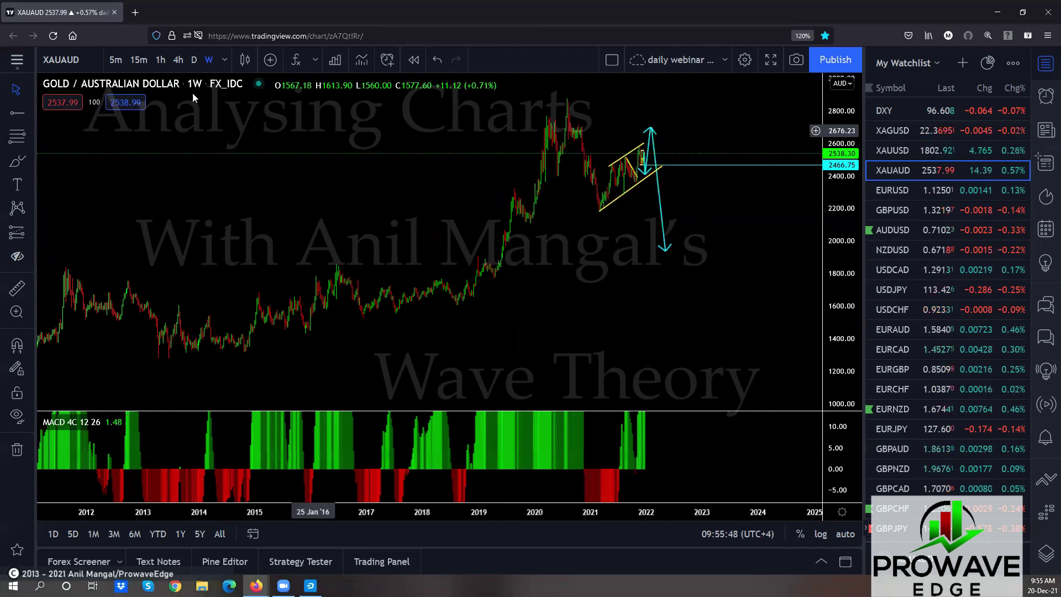
Switch XAUAUD to the 4-hour timeframe and extend the upper range line back to 26 Nov '21 at 2552.39.
left_click(178, 59)
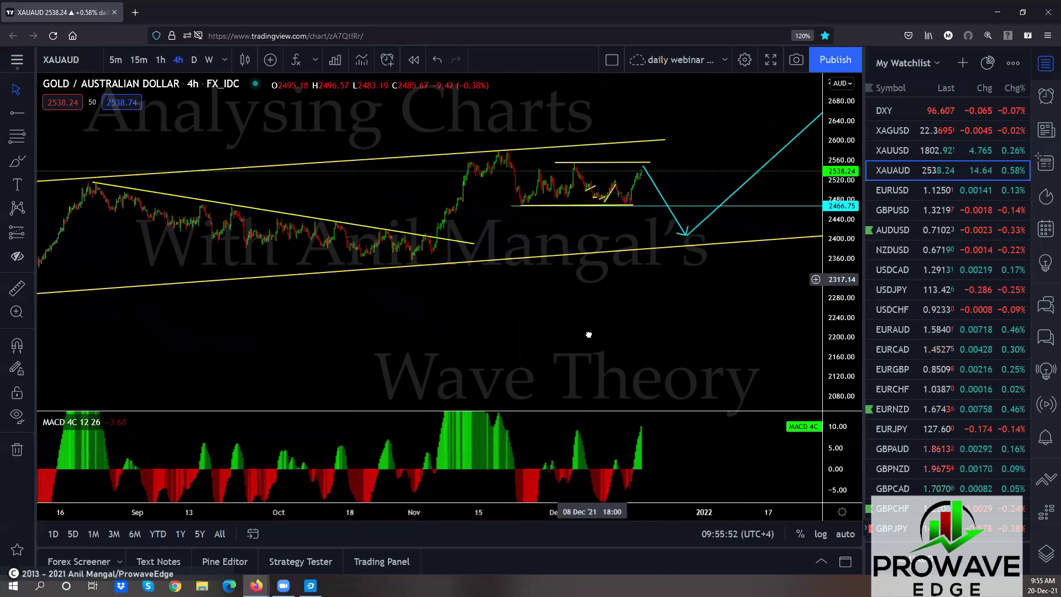
scroll(708, 264, "up", 5)
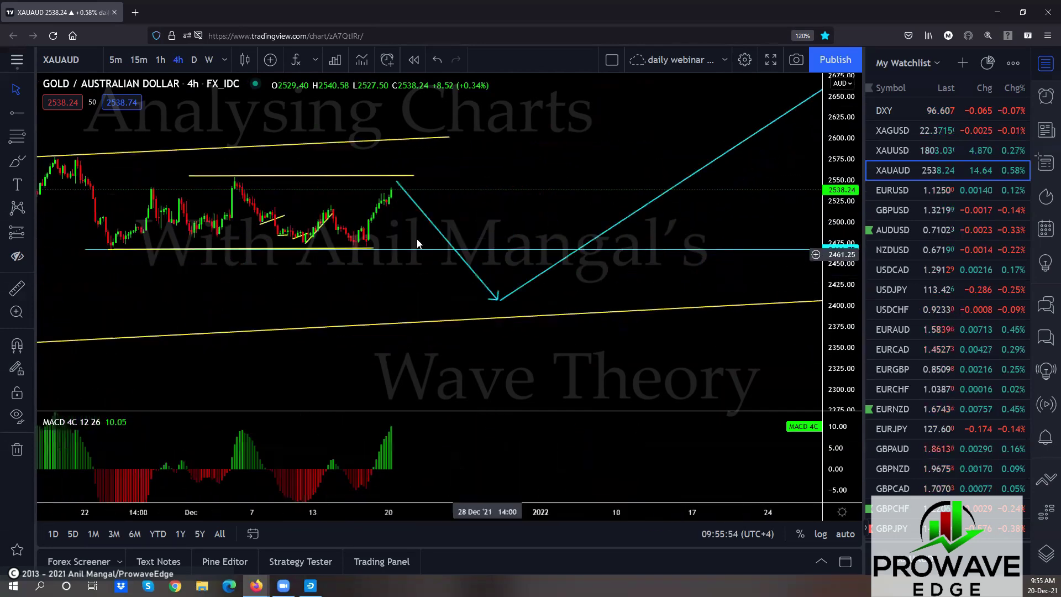
left_click_drag(364, 258, 524, 293)
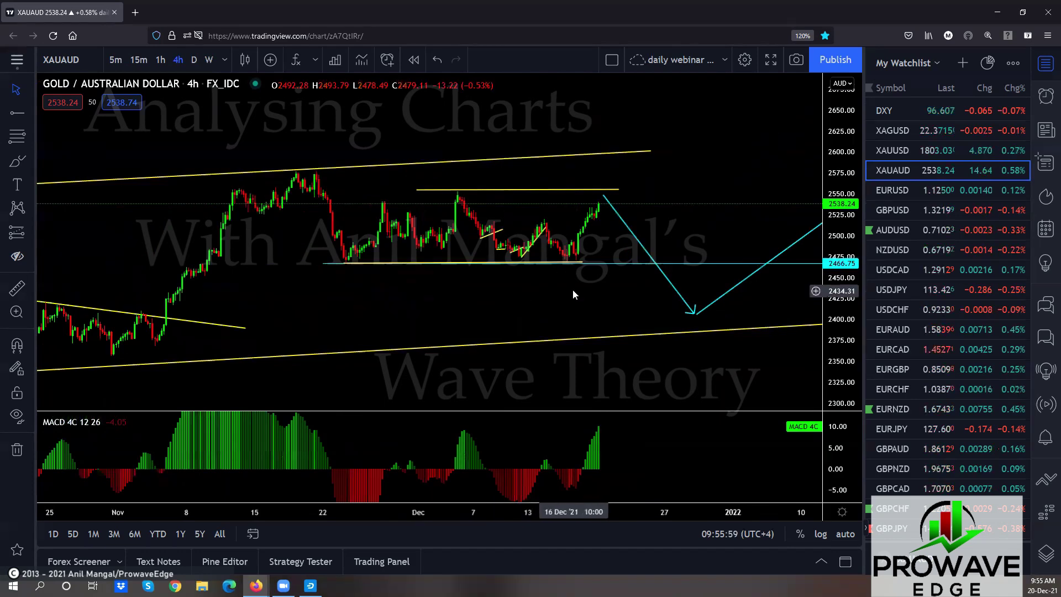
left_click_drag(417, 191, 379, 191)
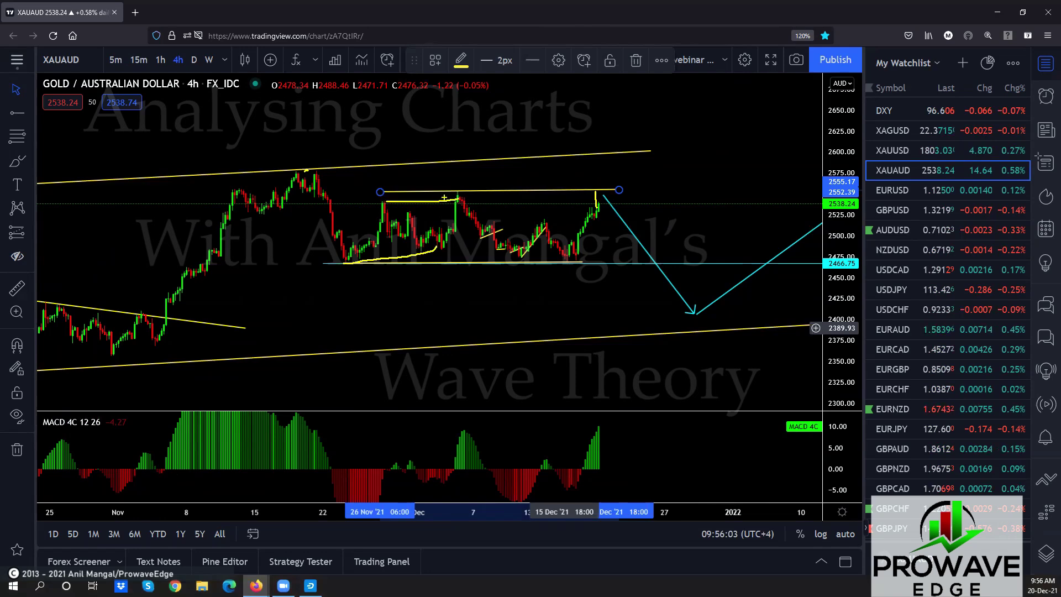
Trace XAUAUD's sideways waves on the 4-hour chart, a breakout rally to about 2640 and a drop through the lower channel line, and clear the drawing.
mouse_move(348, 259)
left_mouse_down()
mouse_move(448, 202)
mouse_move(580, 260)
left_mouse_up()
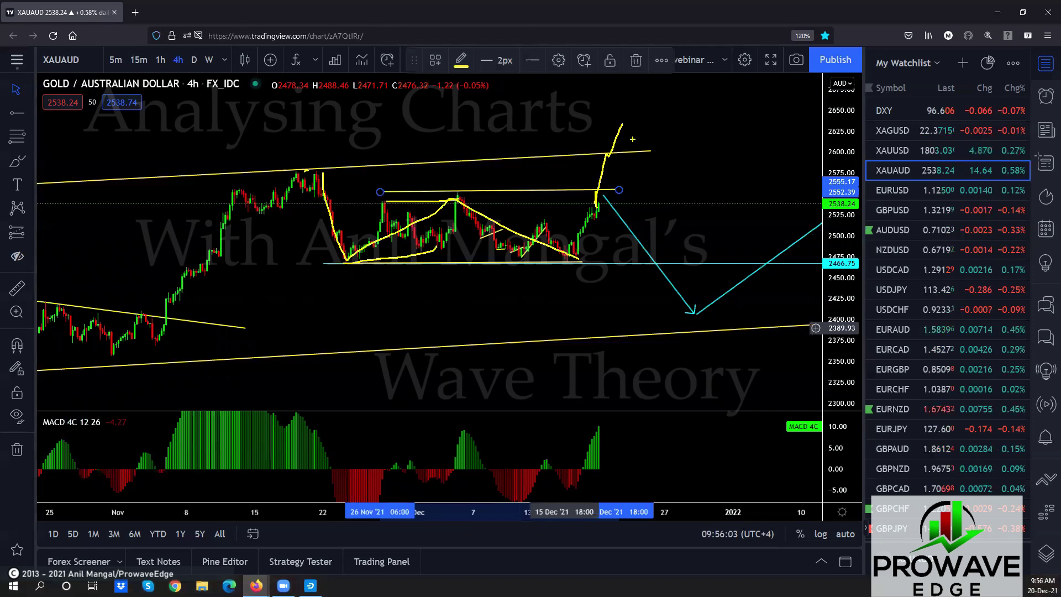
left_click_drag(612, 131, 629, 138)
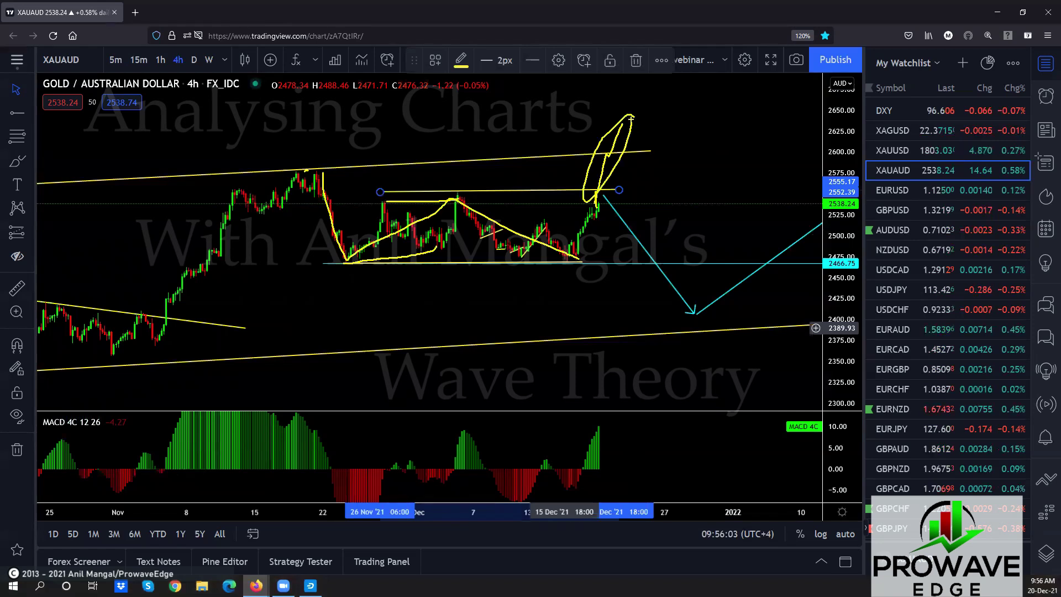
left_click_drag(632, 117, 647, 349)
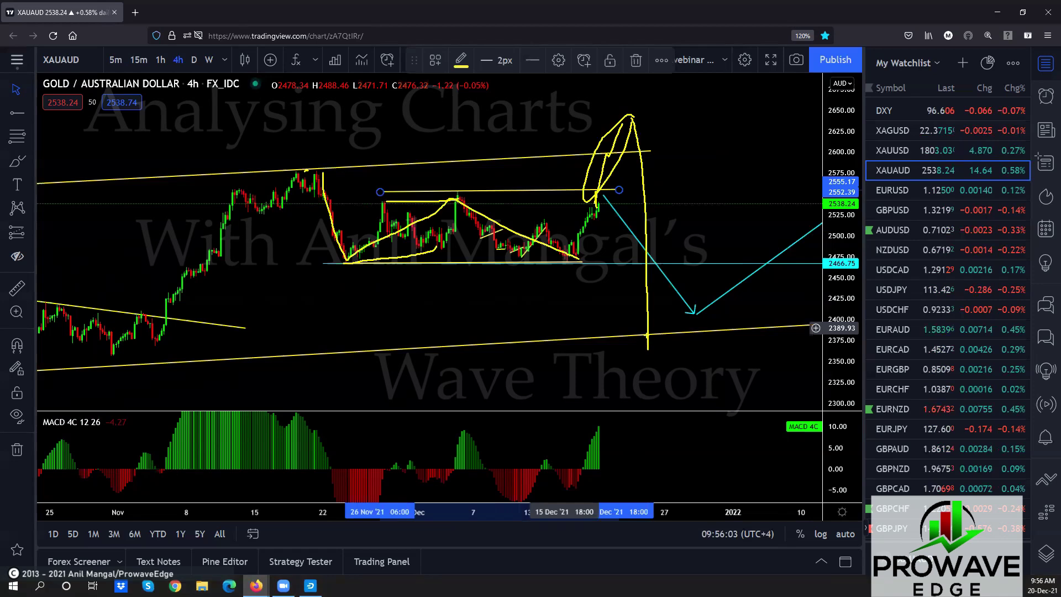
left_click_drag(595, 193, 646, 254)
left_click_drag(634, 118, 668, 410)
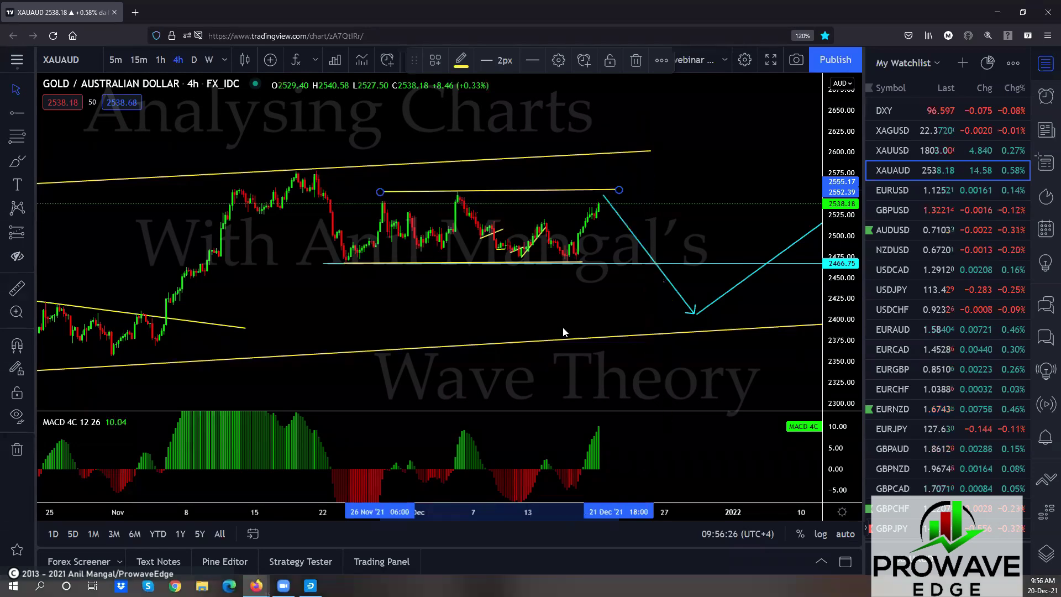
Frame XAUAUD's full 4-hour rising channel from its early-March 2021 low together with the projected arrows.
scroll(528, 310, "down", 3)
scroll(528, 316, "down", 6)
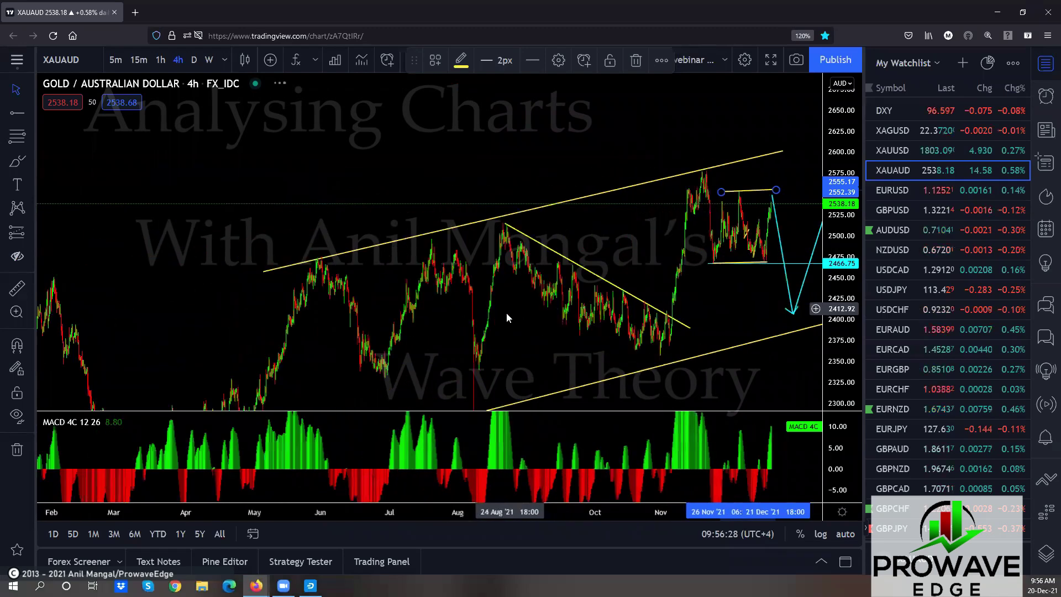
left_click_drag(509, 375, 430, 306)
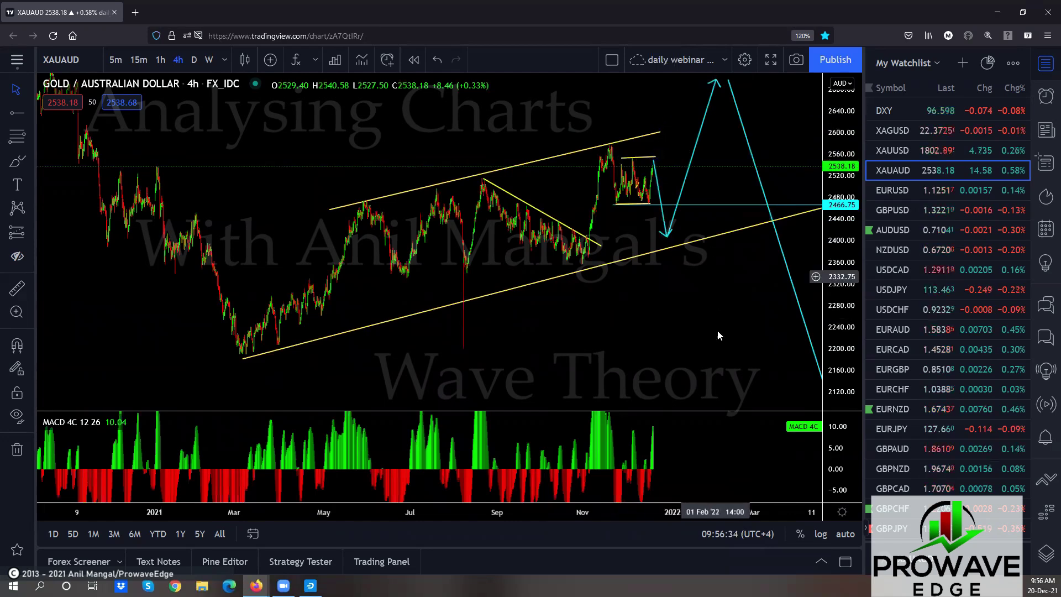
Load the EURUSD chart on the 1-hour timeframe and frame the December range with its projected arrows.
left_click(899, 190)
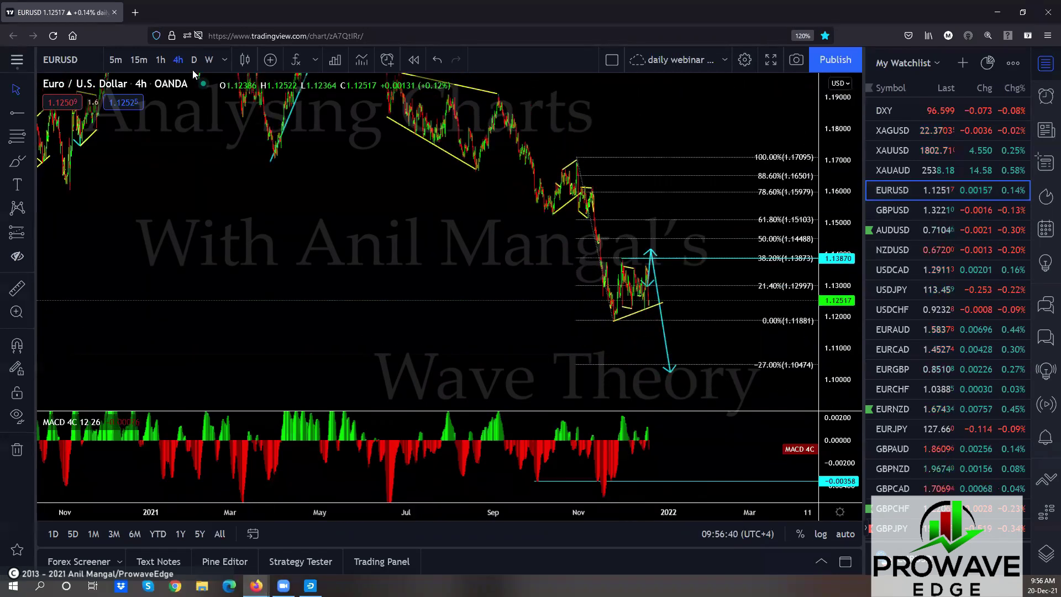
left_click_drag(837, 367, 838, 267)
scroll(680, 297, "up", 1)
scroll(680, 296, "up", 3)
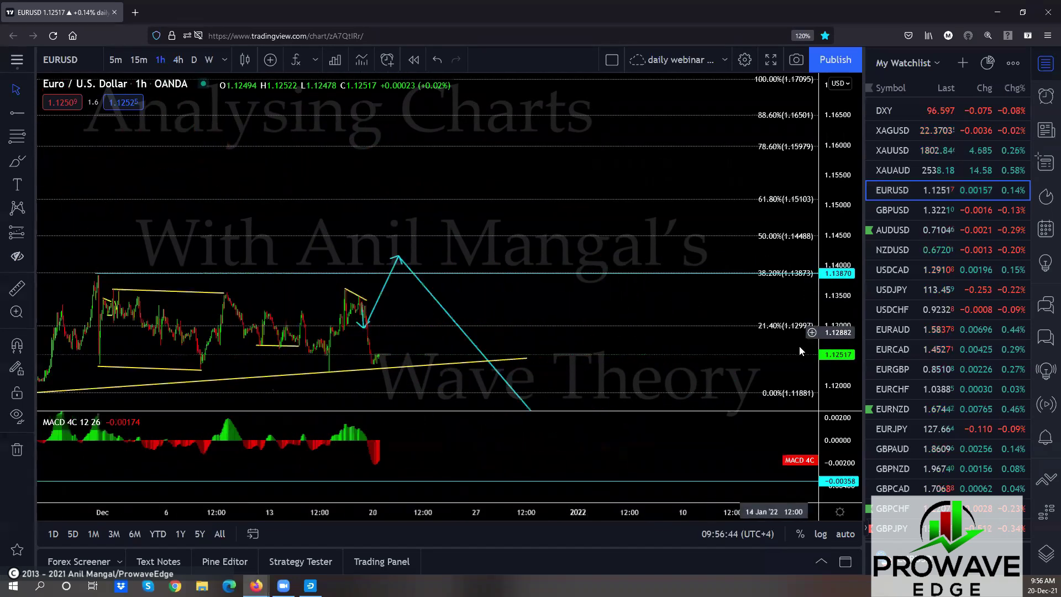
Trace EURUSD's projected rise from about 1.1300 to 1.1415 and fall to about 1.1200, and clear the drawing.
left_click_drag(483, 339, 596, 227)
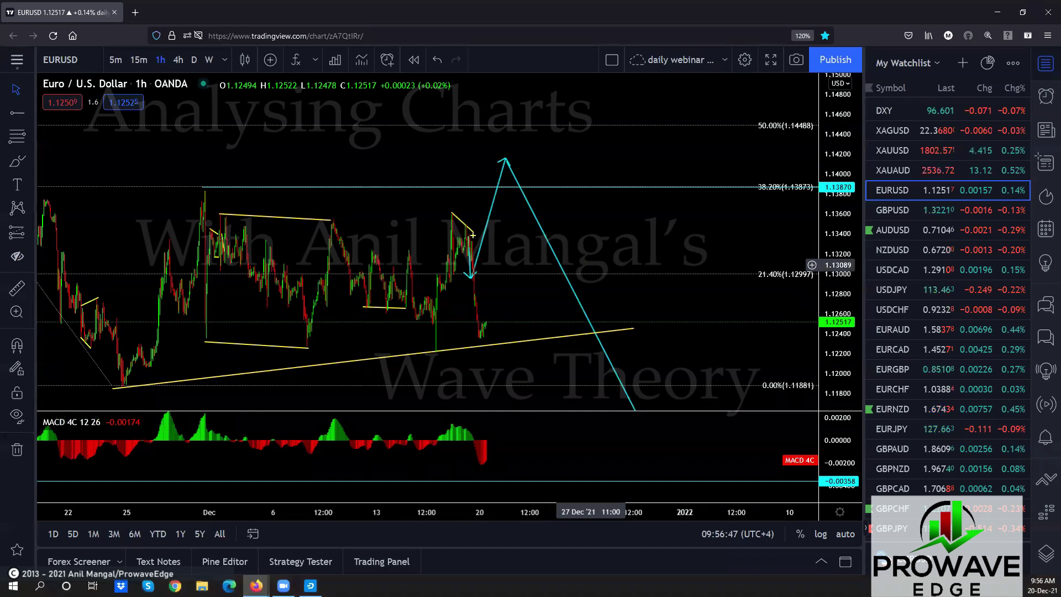
left_click_drag(504, 161, 625, 374)
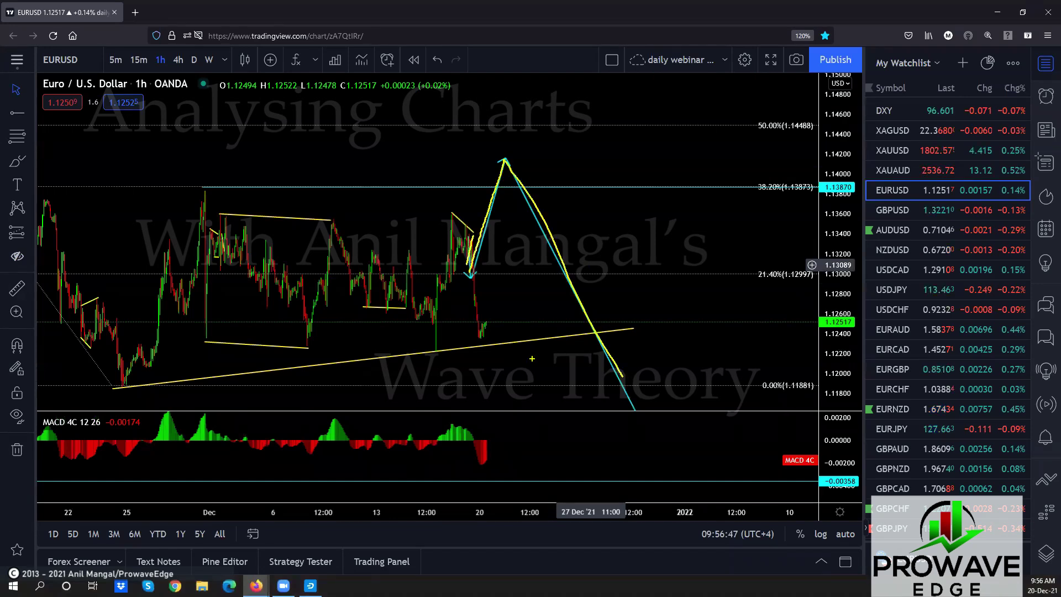
key("Escape")
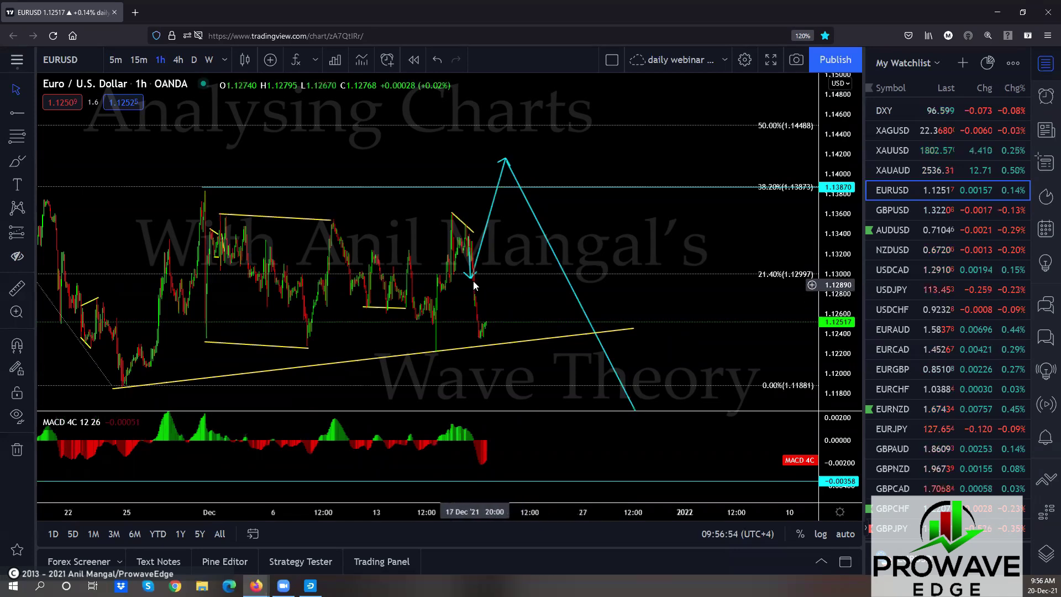
Delete EURUSD's outdated projection arrows down to about 1.1300 and up to about 1.1415.
left_click_drag(481, 242, 498, 268)
left_click(636, 62)
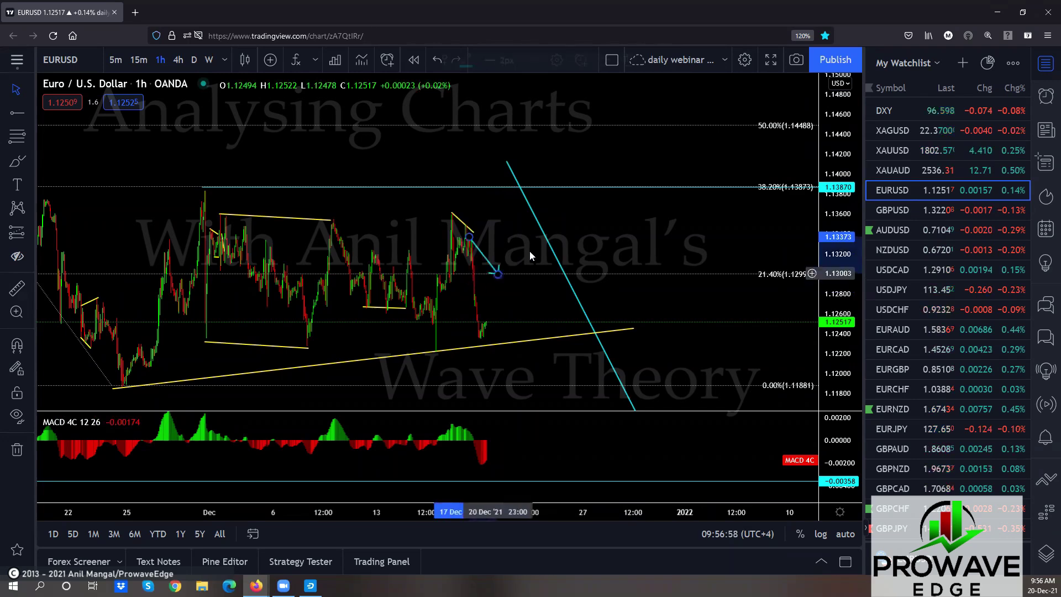
left_click(636, 62)
Trace EURUSD's channel and rising support, a projected rally to about 1.1410 and a steep fall below the November low, and clear the drawing.
scroll(518, 273, "down", 6)
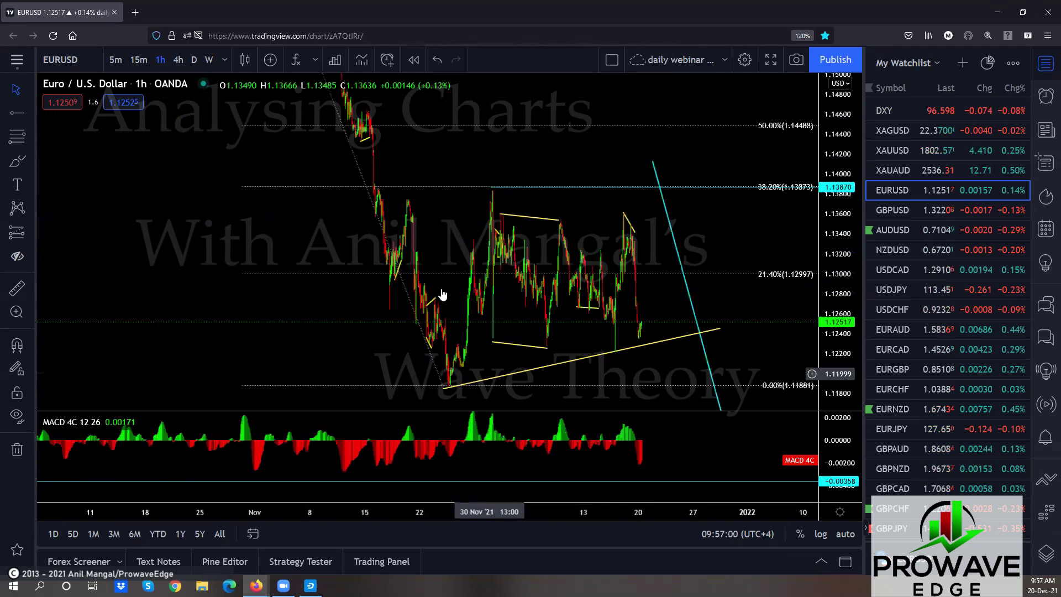
left_click_drag(671, 385, 635, 384)
left_click_drag(737, 224, 669, 230)
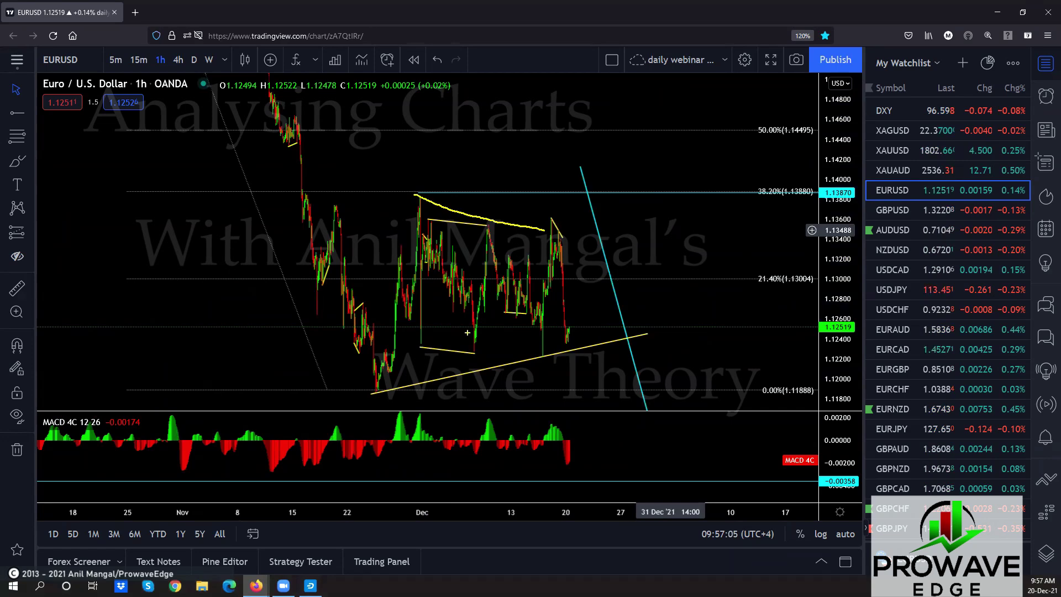
mouse_move(416, 340)
left_mouse_down()
mouse_move(564, 362)
mouse_move(598, 225)
left_mouse_up()
left_click_drag(613, 170, 697, 527)
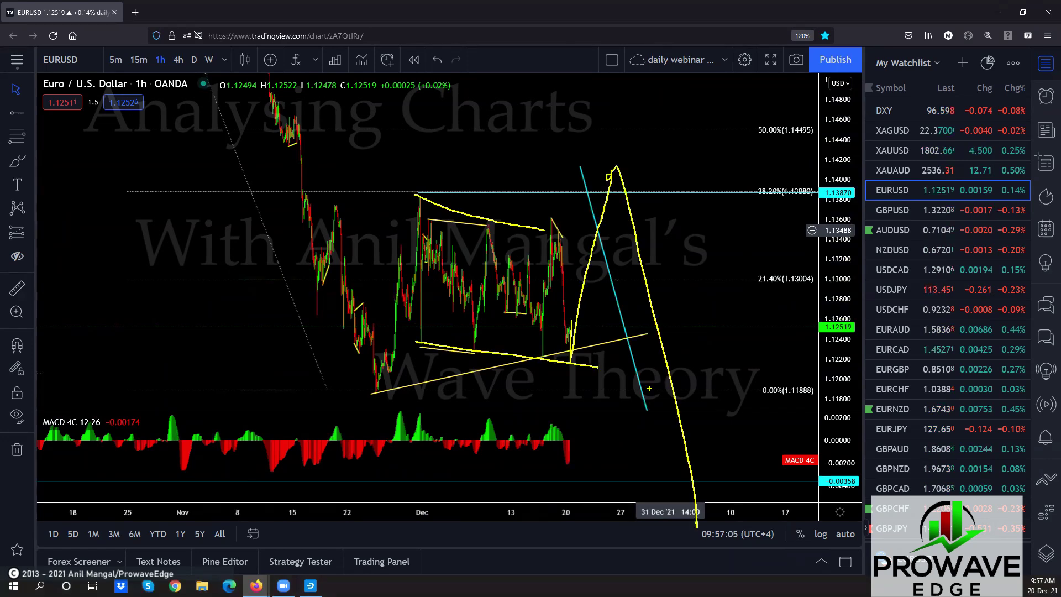
left_click_drag(566, 351, 378, 389)
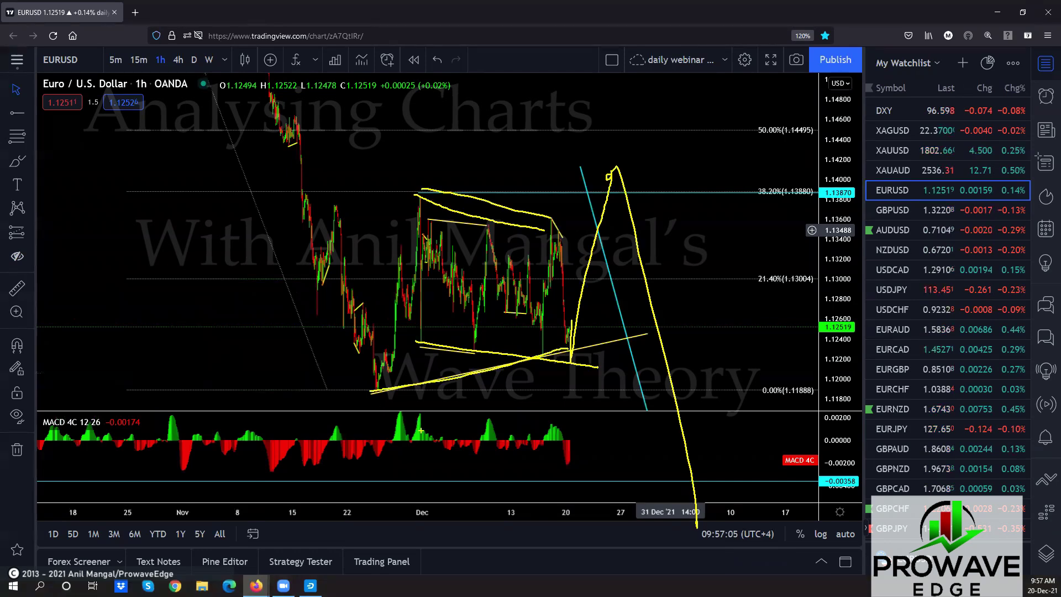
key("Escape")
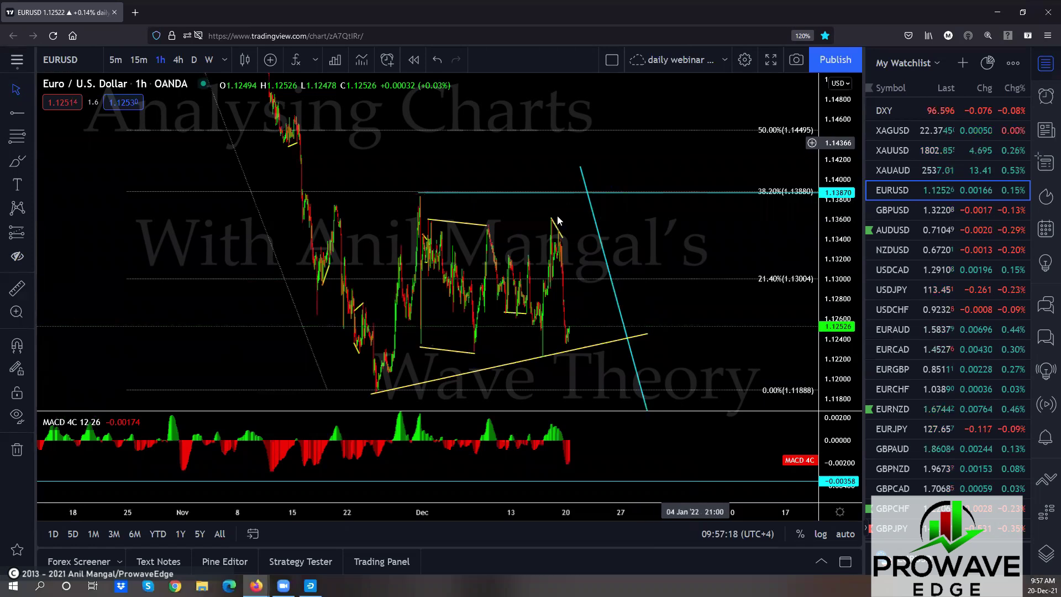
Redraw EURUSD's channel with an upper line from 30 Nov '21 at 1.13874 to 27 Dec '21 at 1.13475 and an extended lower line, removing the shorter upper line.
left_click_drag(561, 240, 413, 192)
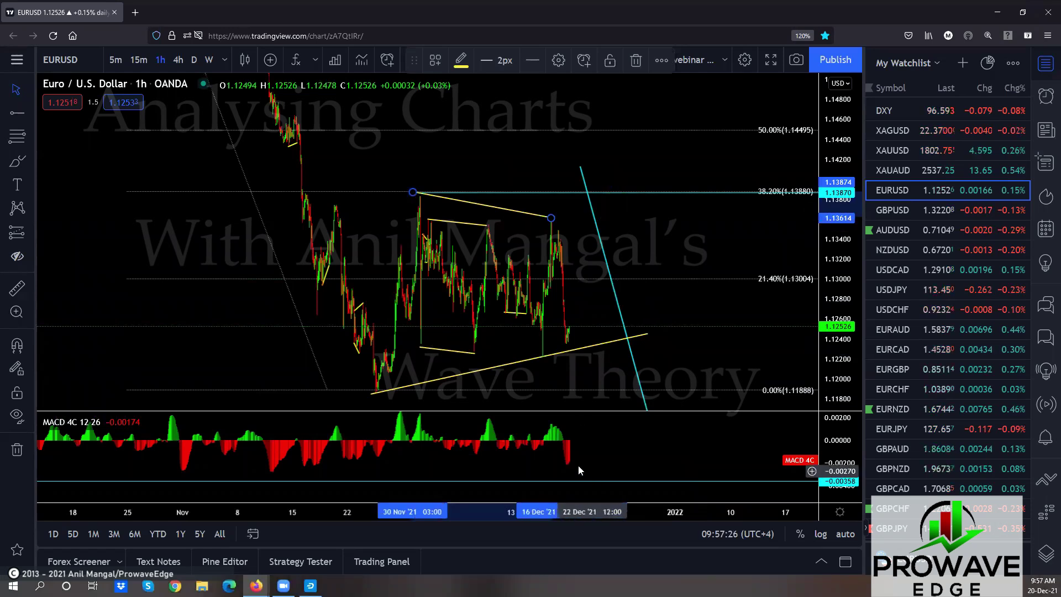
left_click_drag(474, 353, 579, 346)
left_click_drag(488, 225, 622, 231)
left_click(637, 63)
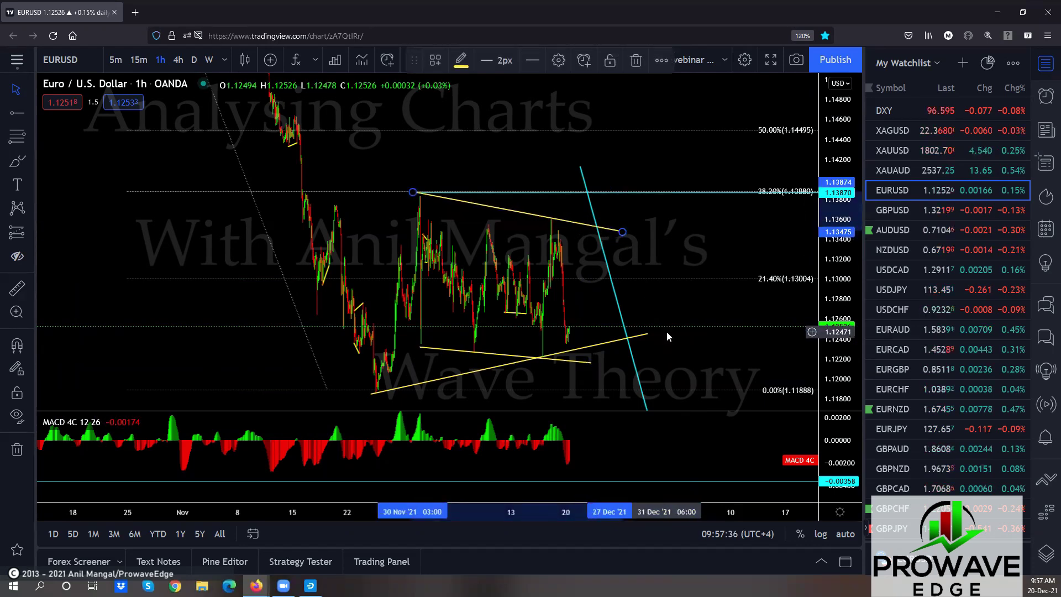
Trace two projected EURUSD rallies from the channel's lower line, to about 1.1430 and 1.1405, and a steep fall below the November low.
left_click_drag(572, 330, 608, 147)
mouse_move(587, 334)
left_mouse_down()
mouse_move(635, 173)
mouse_move(689, 502)
left_mouse_up()
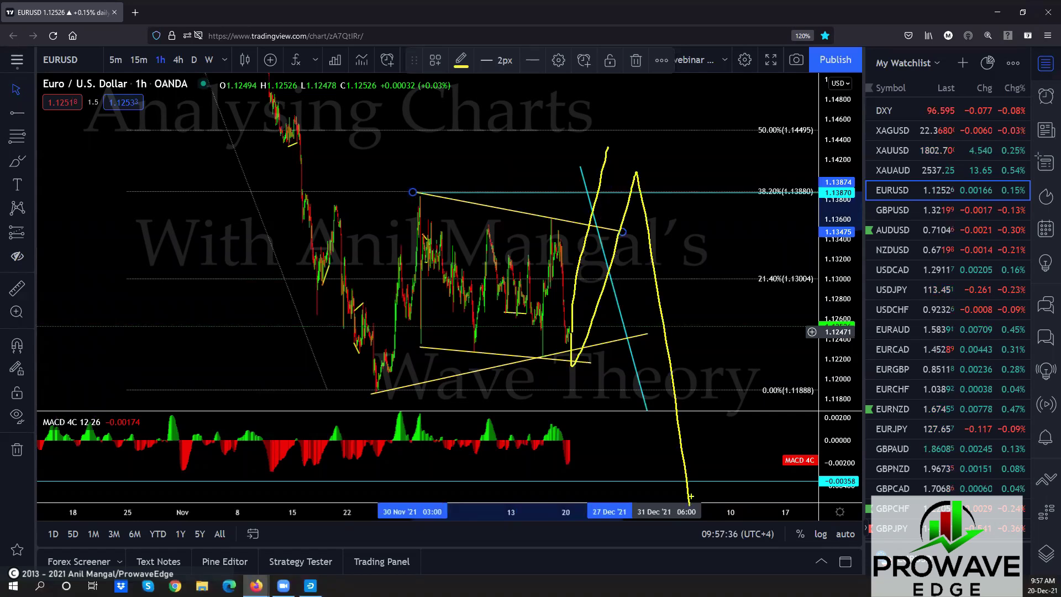
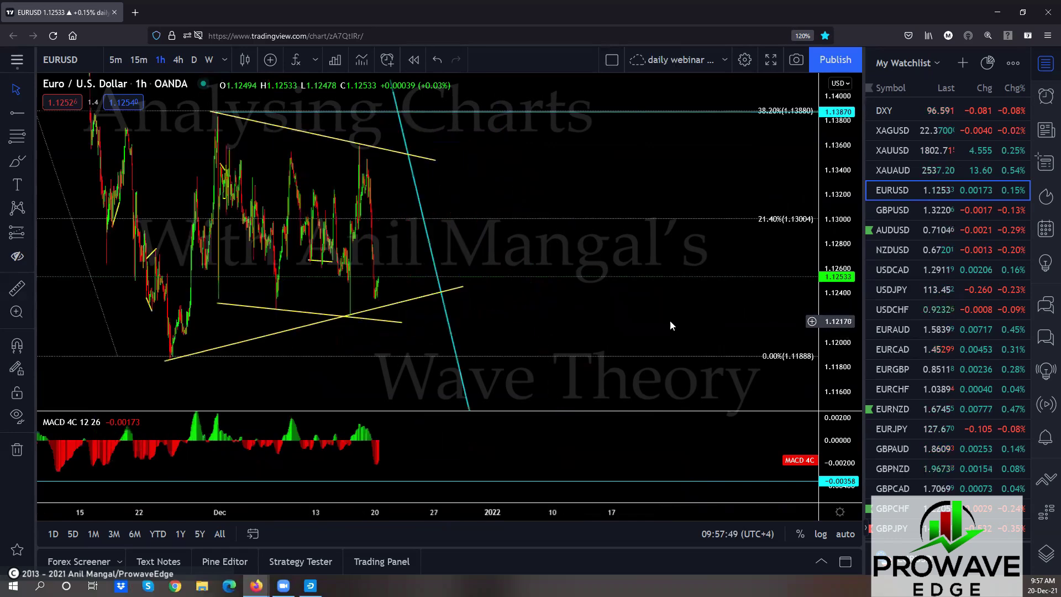
Sketch a EURUSD consolidation and dip to the channel's lower line, a rally to about 1.1400 and falls below the November low, and clear it.
left_click_drag(517, 311, 655, 313)
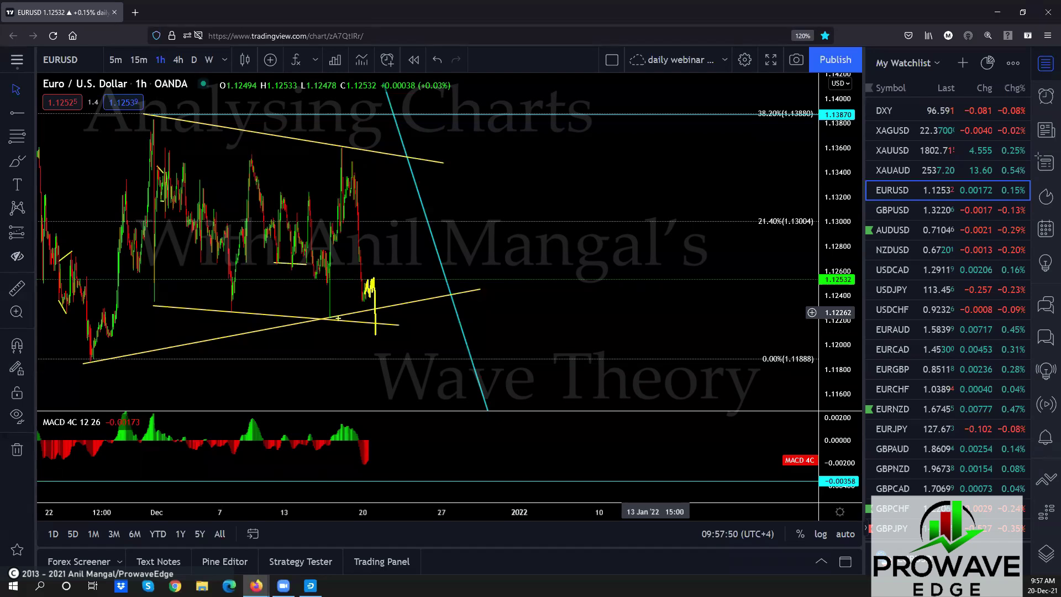
mouse_move(330, 318)
left_mouse_down()
mouse_move(415, 322)
mouse_move(434, 193)
mouse_move(466, 94)
left_mouse_up()
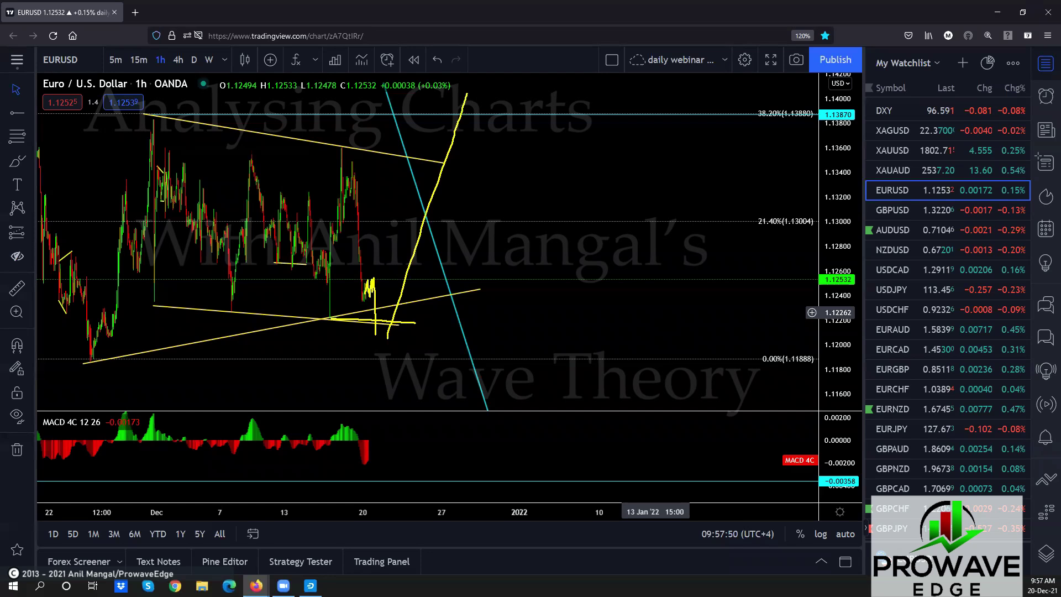
left_click_drag(381, 342, 372, 469)
left_click_drag(343, 321, 409, 322)
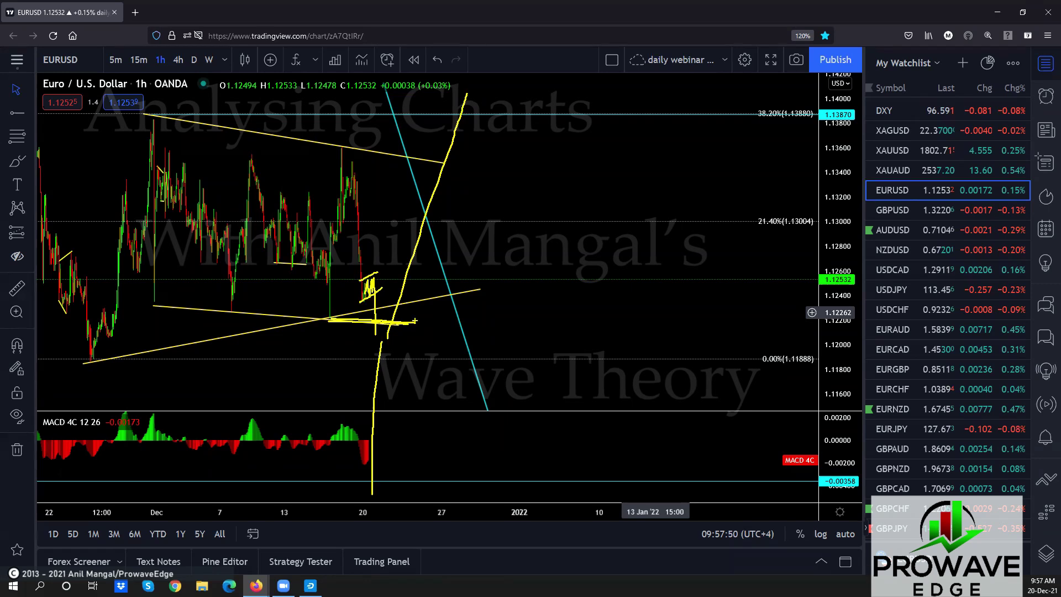
mouse_move(387, 320)
left_mouse_down()
mouse_move(470, 126)
mouse_move(520, 415)
left_mouse_up()
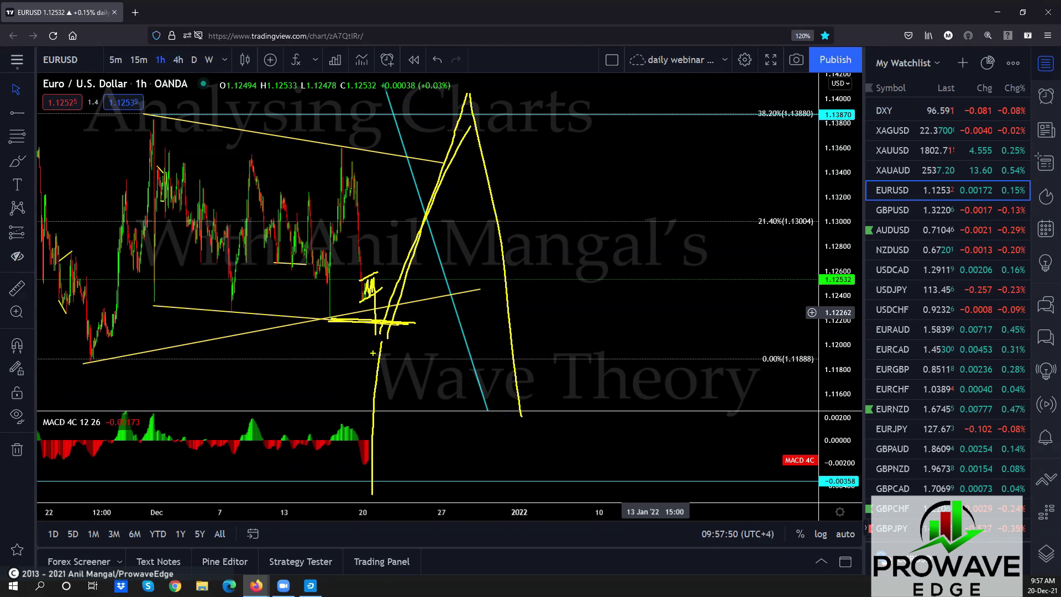
left_click_drag(380, 333, 365, 515)
left_click_drag(339, 148, 133, 107)
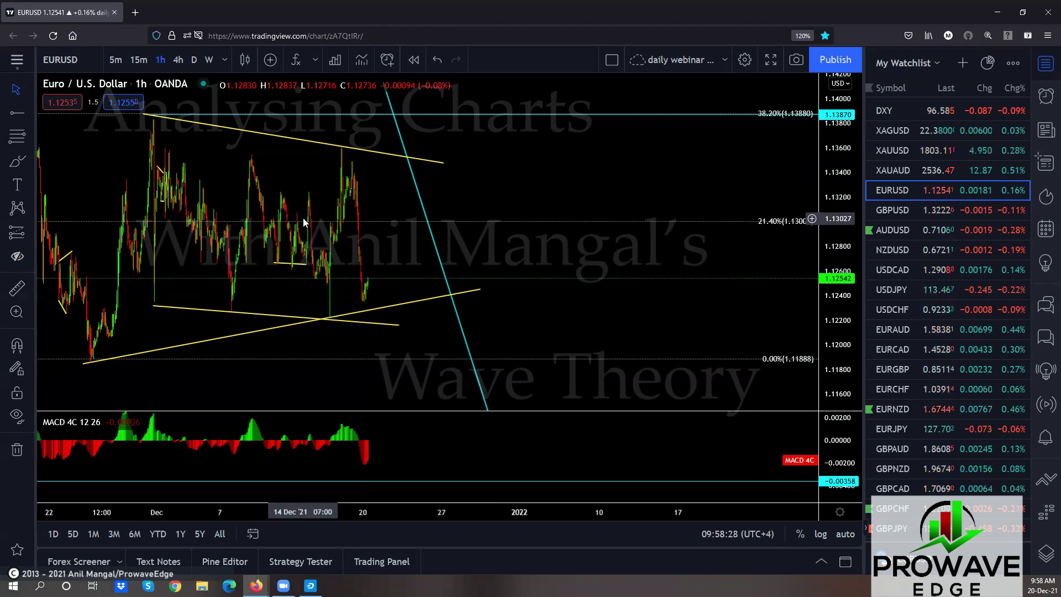
Trace EURUSD's repeated December swings between the channel lines, with a projected rally to about 1.1400 and subsequent steep fall, and clear the drawing.
left_click_drag(223, 308, 319, 312)
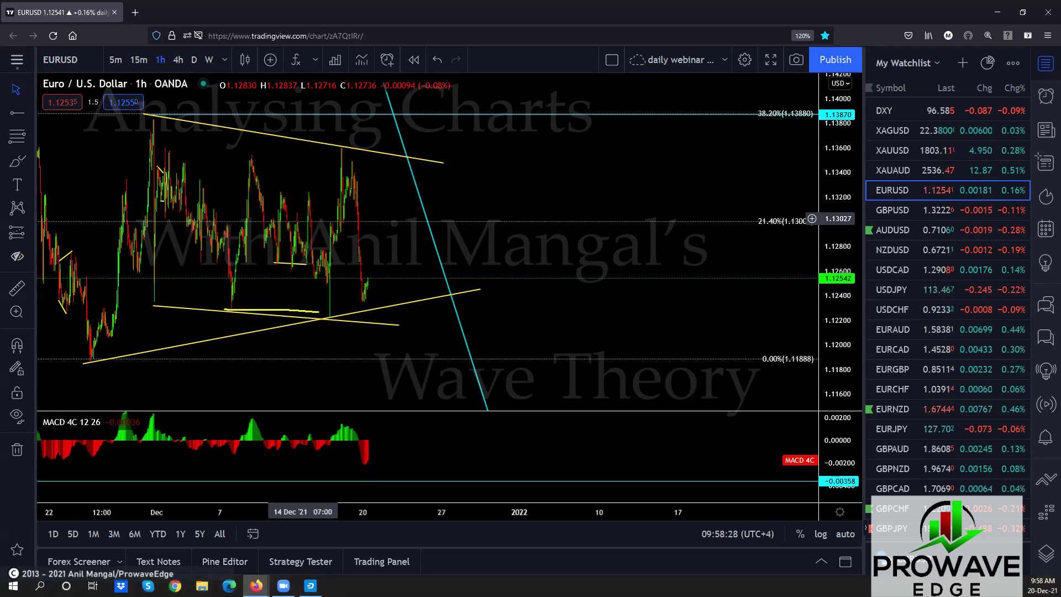
mouse_move(231, 293)
left_mouse_down()
mouse_move(261, 171)
mouse_move(320, 305)
mouse_move(333, 152)
left_mouse_up()
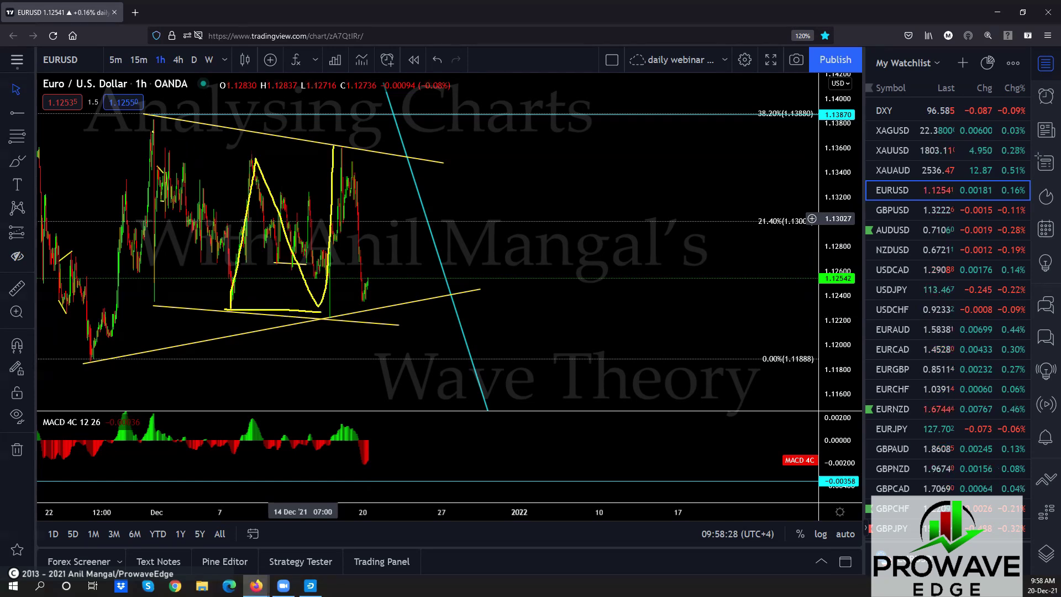
mouse_move(153, 131)
left_mouse_down()
mouse_move(234, 301)
mouse_move(315, 197)
mouse_move(346, 190)
mouse_move(364, 308)
left_mouse_up()
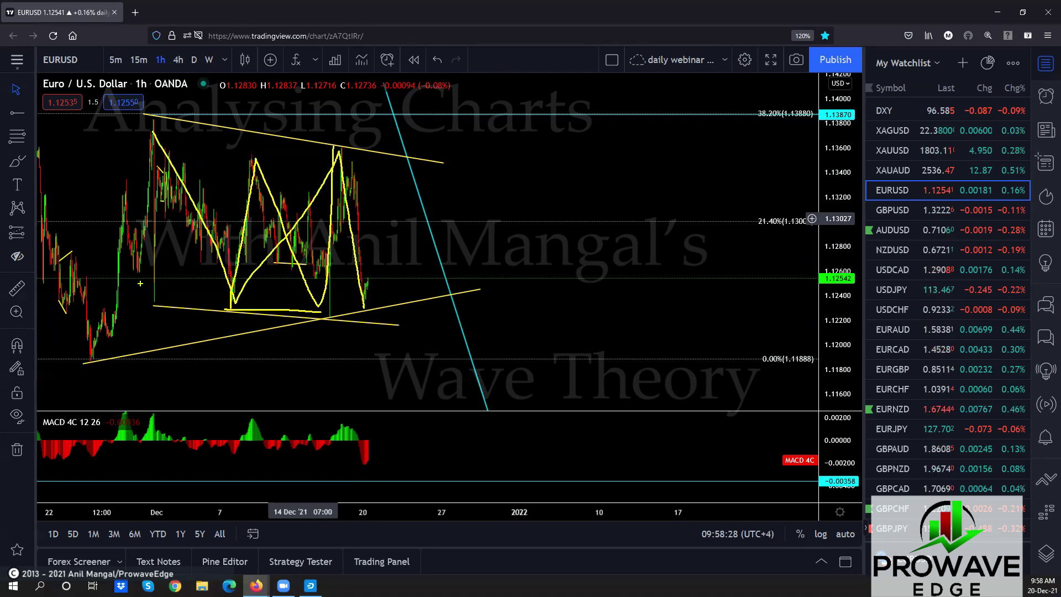
left_click_drag(159, 166, 147, 301)
mouse_move(161, 129)
left_mouse_down()
mouse_move(334, 296)
mouse_move(412, 100)
left_mouse_up()
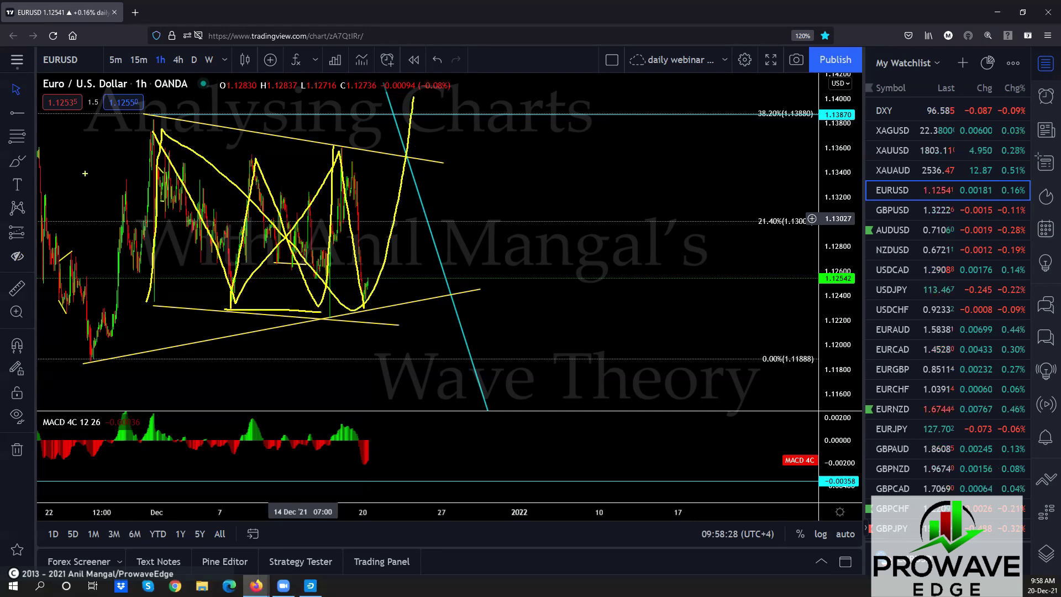
mouse_move(156, 161)
left_mouse_down()
mouse_move(164, 318)
mouse_move(127, 269)
mouse_move(95, 365)
left_mouse_up()
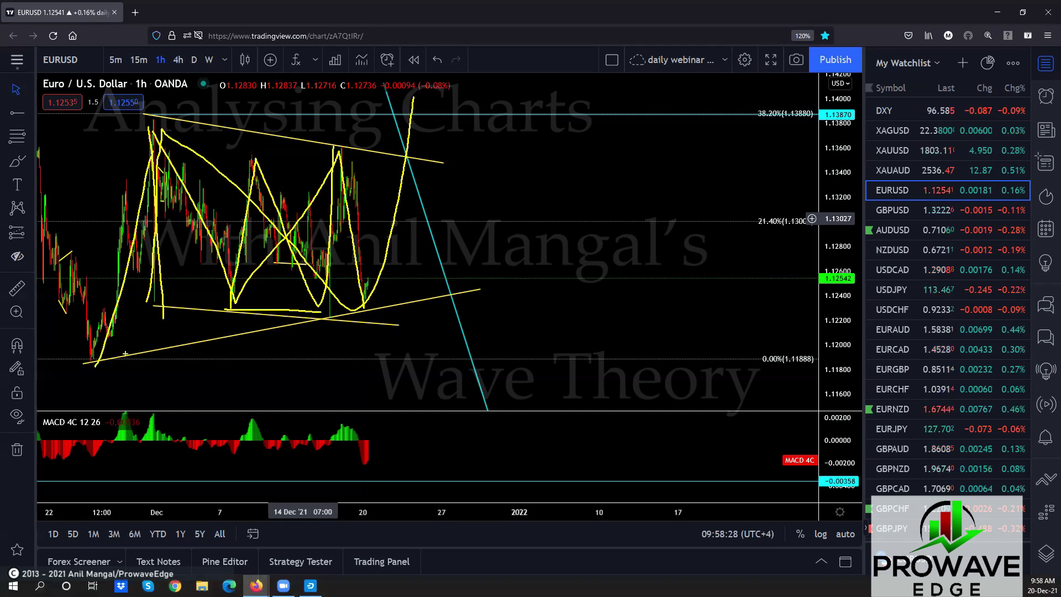
mouse_move(407, 156)
left_mouse_down()
mouse_move(429, 315)
mouse_move(492, 82)
mouse_move(540, 210)
mouse_move(588, 433)
left_mouse_up()
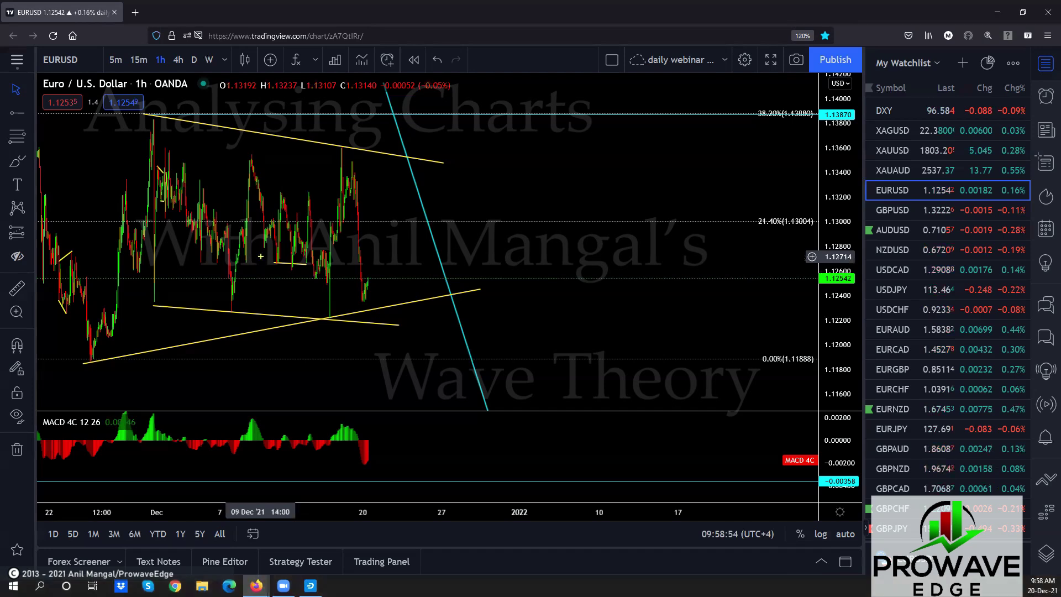
Trace alternative EURUSD swing groupings from the late-November low through December's highs and lows, add a steep projected fall, and clear the drawing.
mouse_move(156, 293)
left_mouse_down()
mouse_move(160, 205)
mouse_move(222, 281)
mouse_move(248, 145)
left_mouse_up()
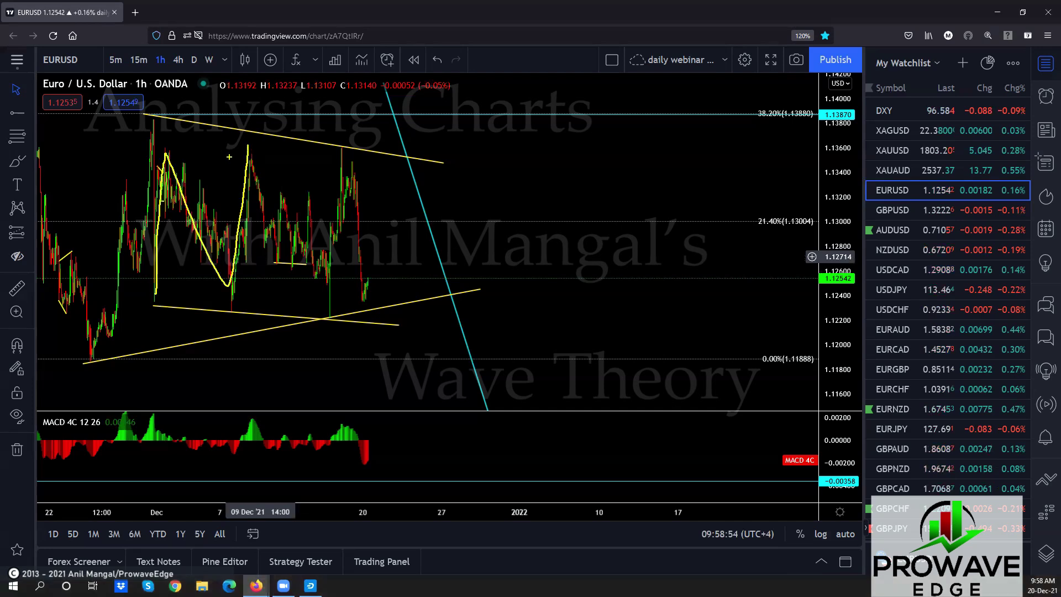
mouse_move(144, 130)
left_mouse_down()
mouse_move(162, 307)
mouse_move(276, 186)
mouse_move(327, 300)
left_mouse_up()
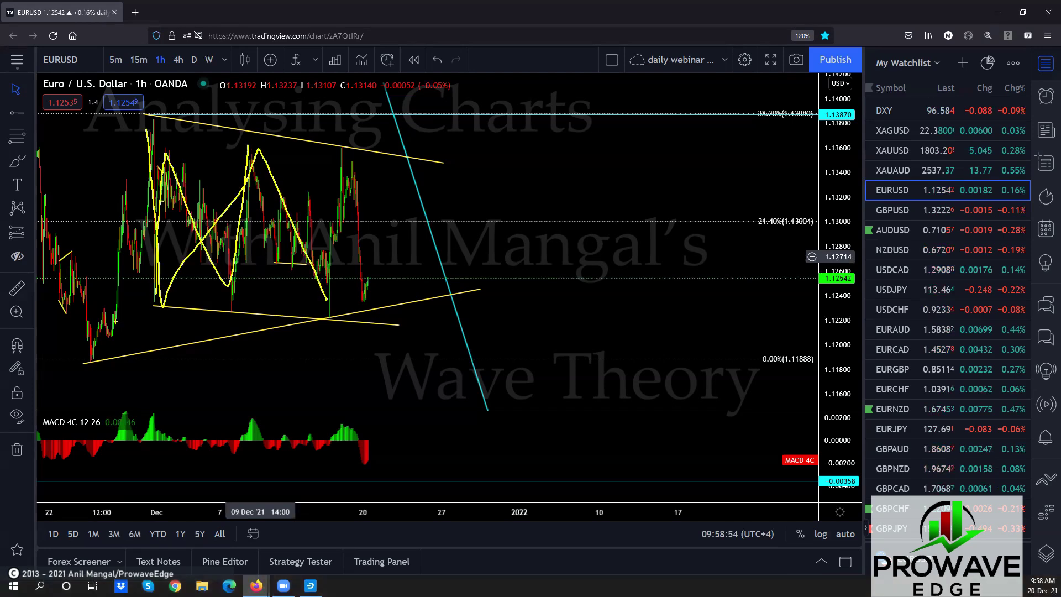
mouse_move(91, 342)
left_mouse_down()
mouse_move(249, 212)
mouse_move(342, 166)
left_mouse_up()
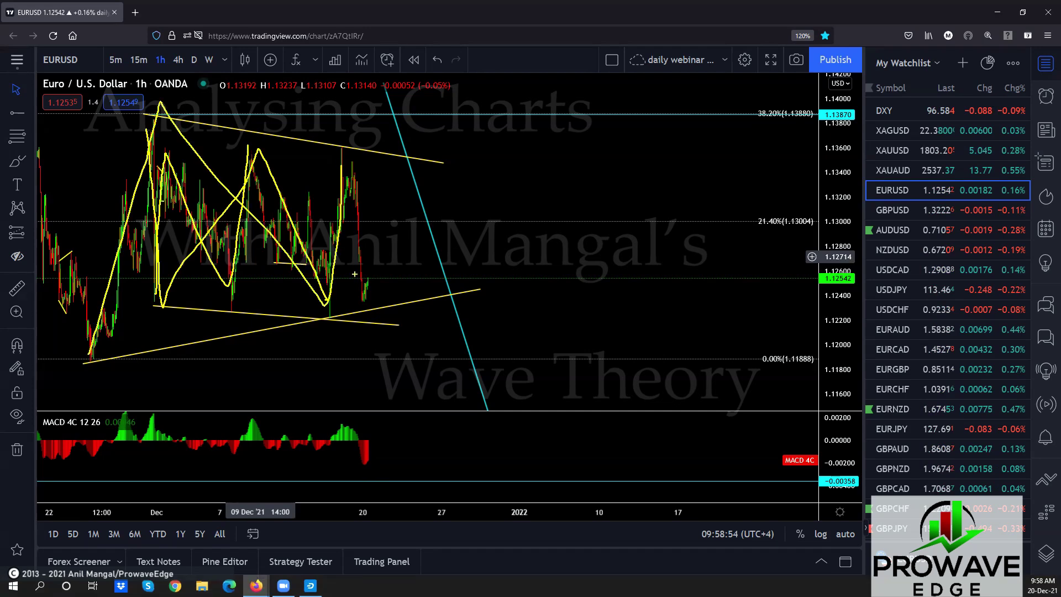
left_click_drag(373, 284, 377, 506)
key("Escape")
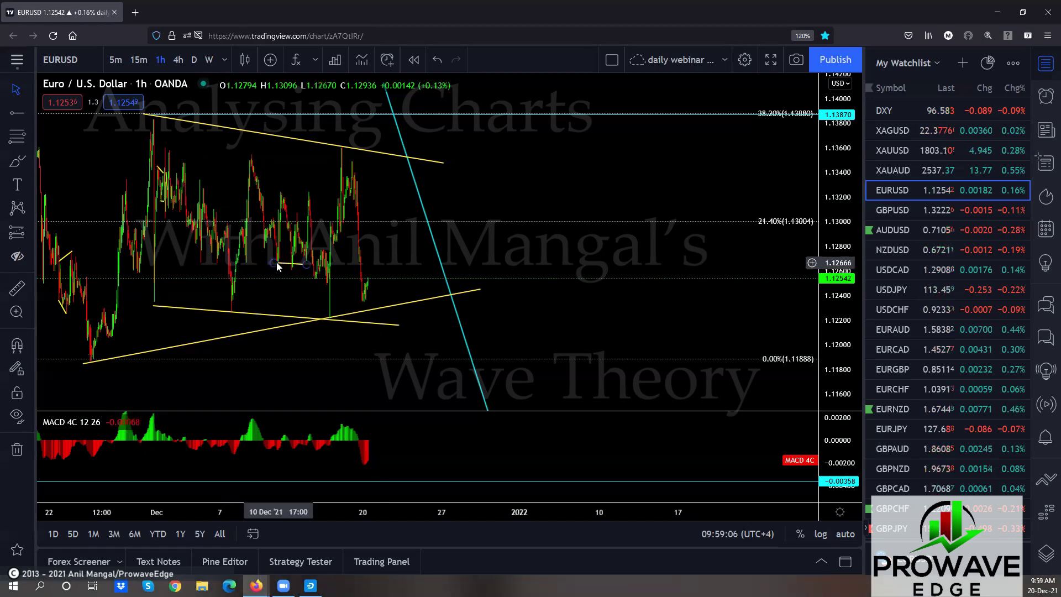
Sketch a small EURUSD consolidation at the current price with a rally to about 1.1350 and a drop to about 1.1130, and clear it.
left_click_drag(837, 218, 836, 277)
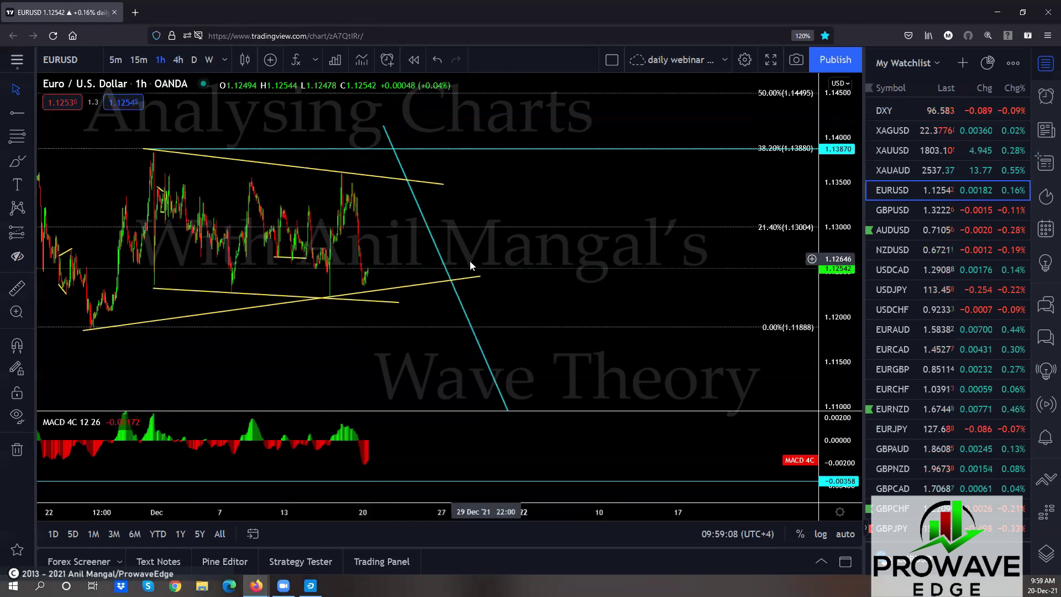
left_click_drag(466, 246, 684, 244)
scroll(681, 250, "up", 2)
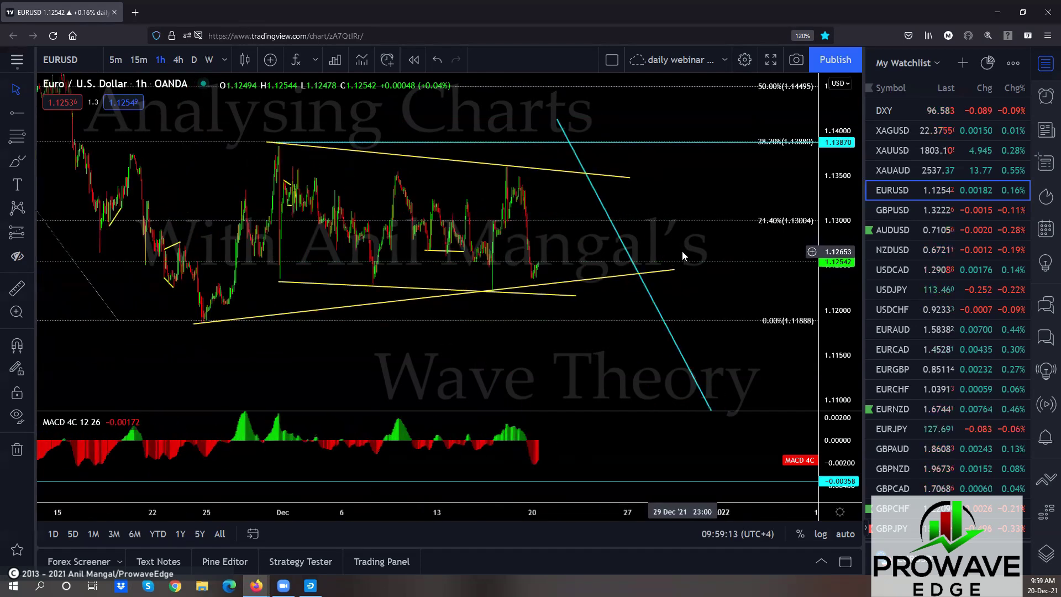
scroll(682, 251, "down", 1)
scroll(540, 254, "down", 1)
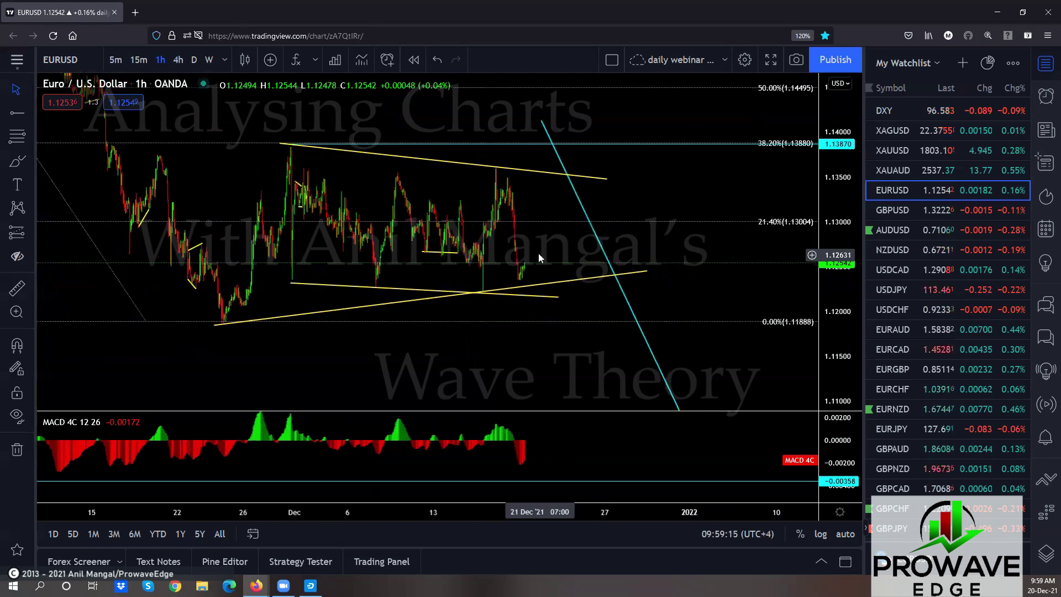
scroll(539, 253, "down", 1)
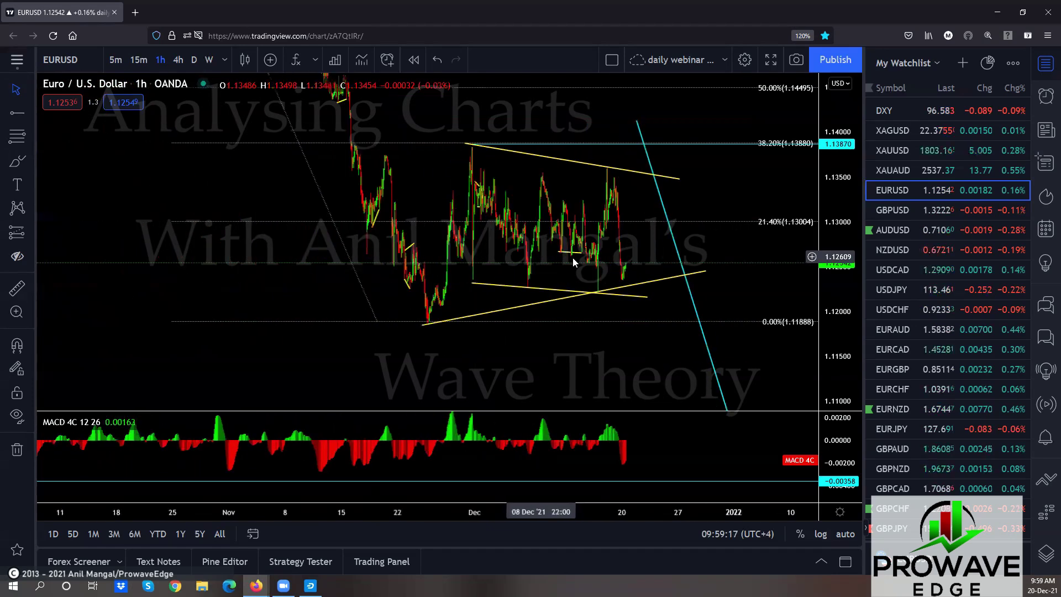
left_click_drag(622, 243, 507, 198)
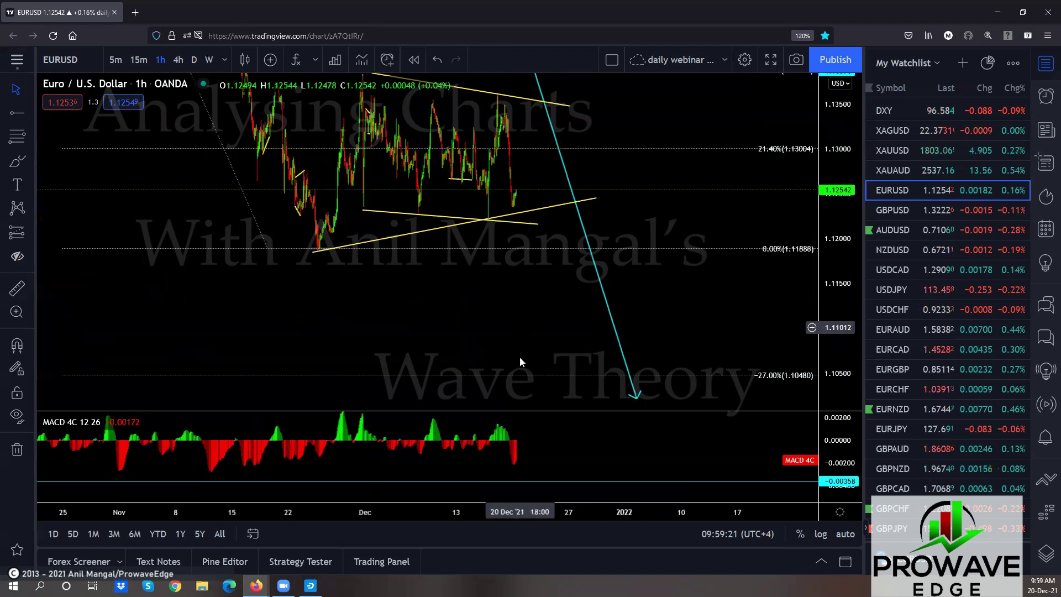
left_click_drag(529, 351, 530, 364)
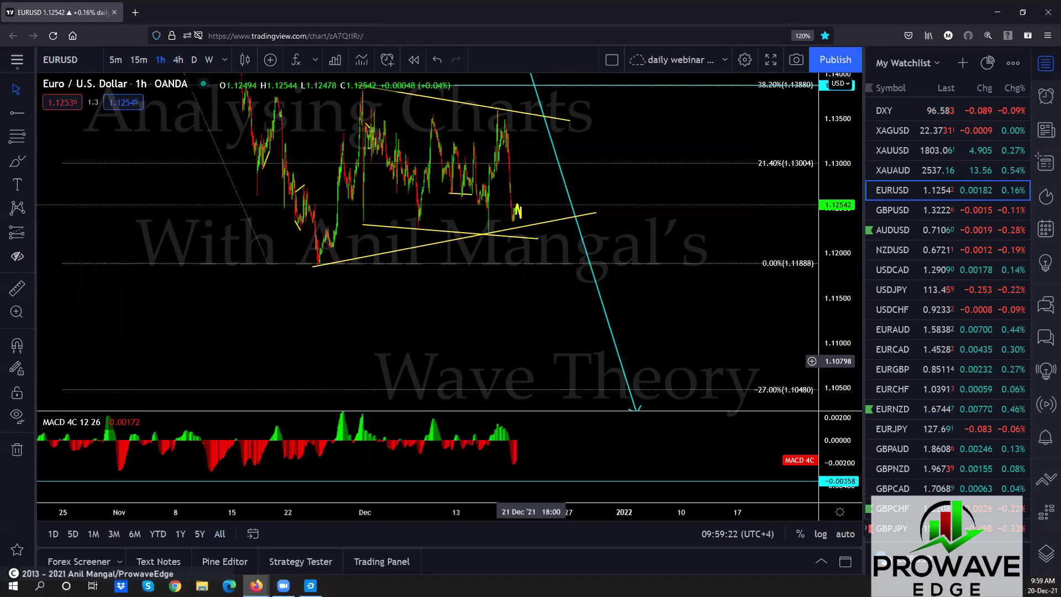
left_click_drag(522, 208, 528, 280)
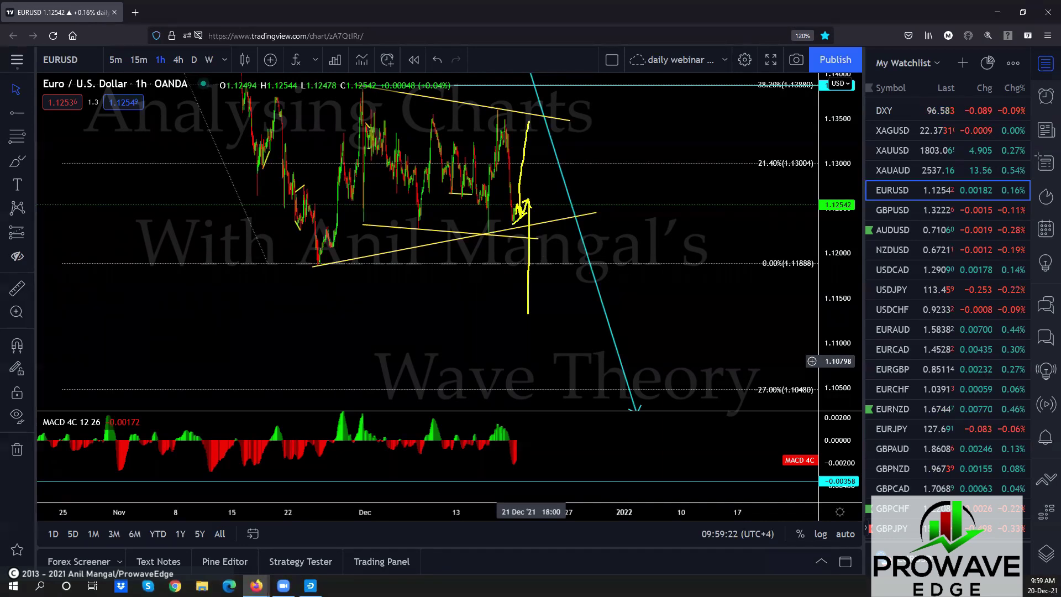
key("Escape")
Sketch a rising EURUSD mini-channel with a drop to about 1.1150 and an alternative rally like mid-December's to about 1.1360, and clear it.
scroll(532, 359, "up", 6)
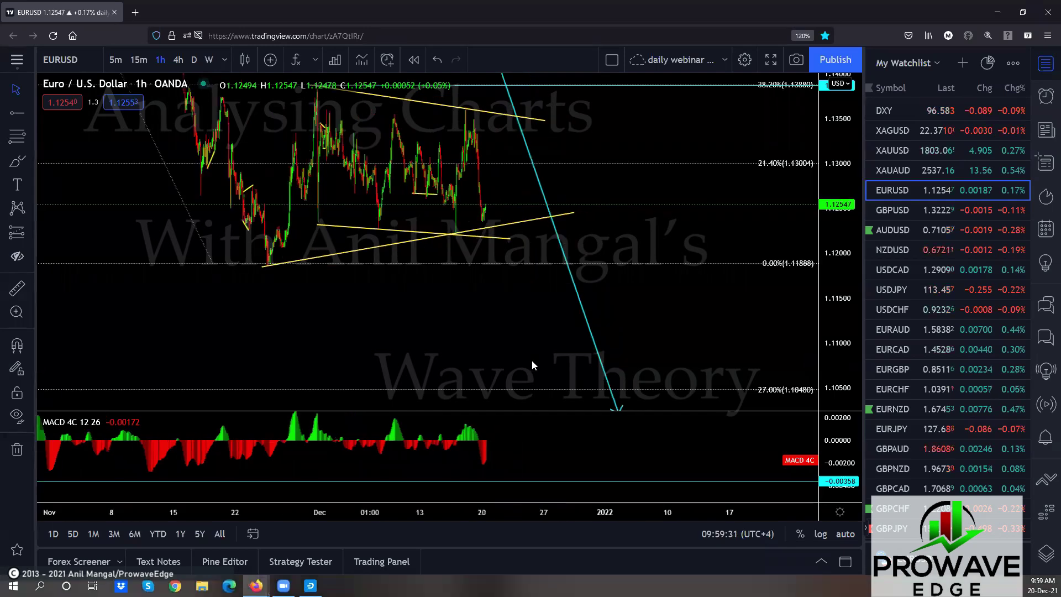
mouse_move(543, 324)
left_mouse_down()
mouse_move(808, 352)
mouse_move(851, 238)
left_mouse_up()
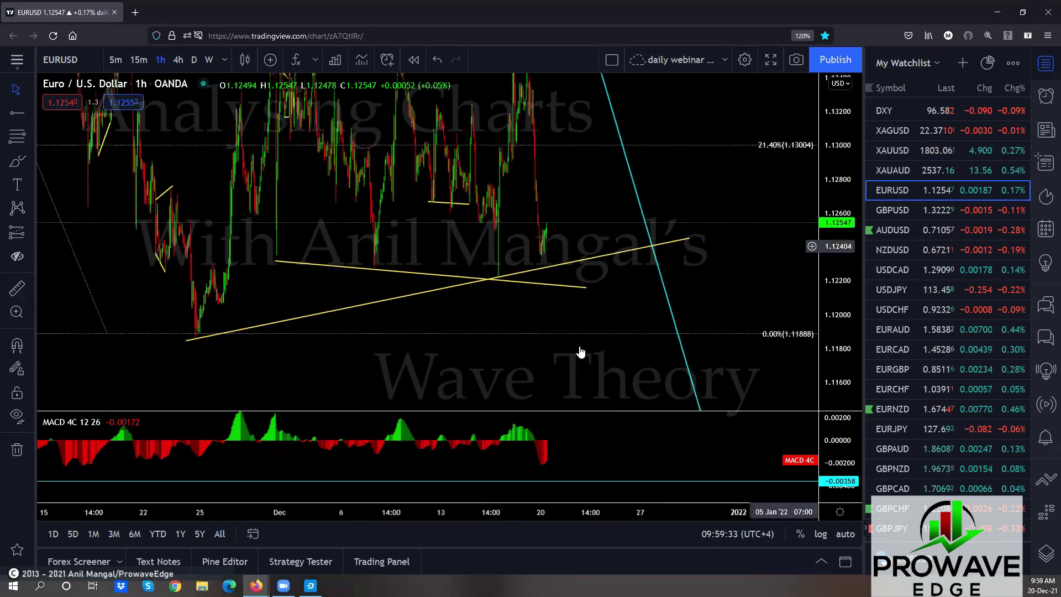
scroll(549, 352, "up", 7)
left_click_drag(379, 303, 483, 280)
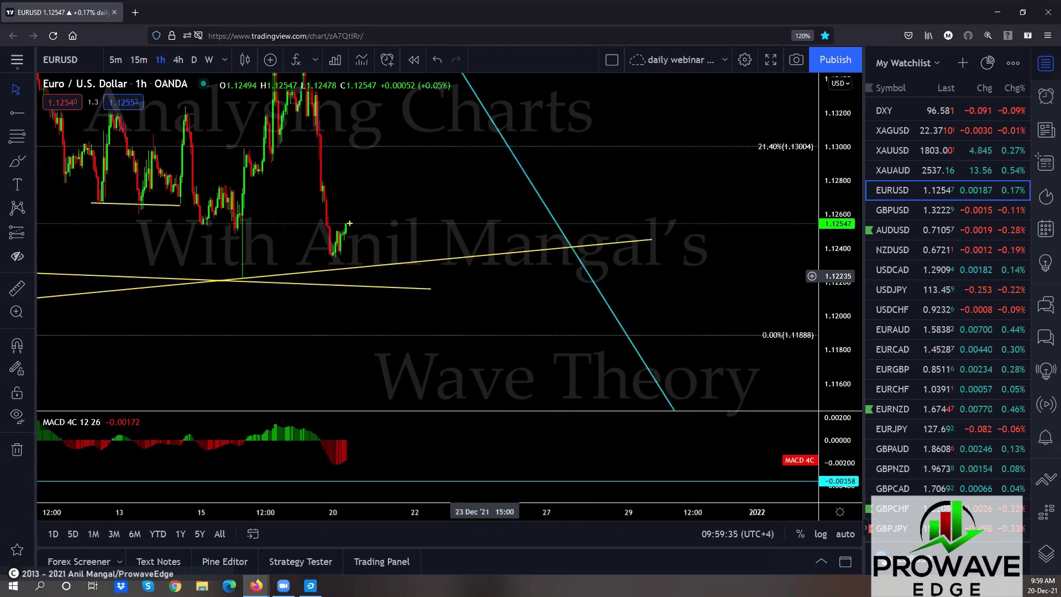
left_click_drag(374, 217, 386, 395)
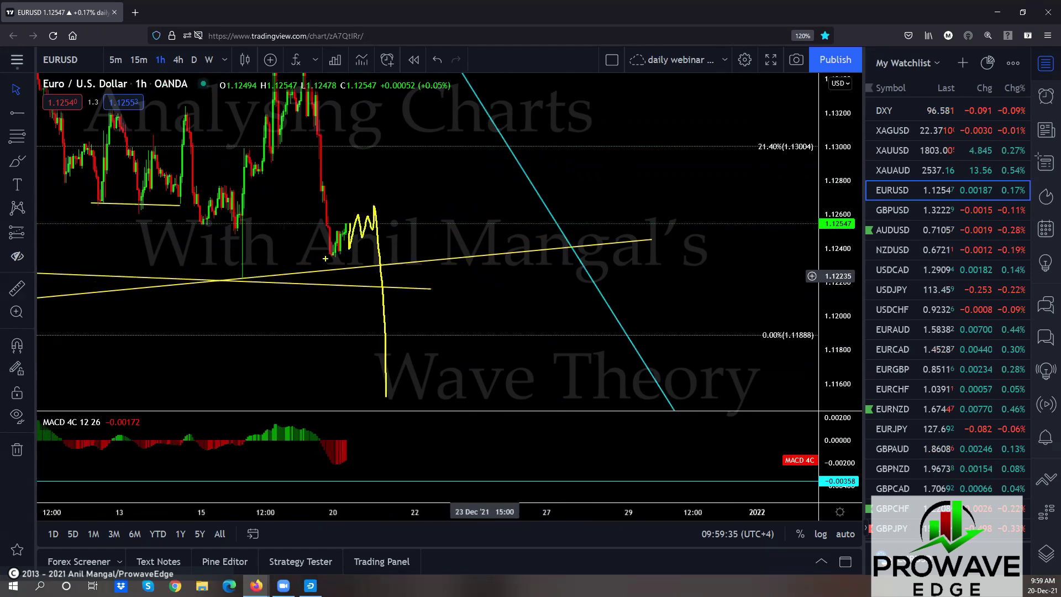
mouse_move(325, 257)
left_mouse_down()
mouse_move(387, 221)
mouse_move(387, 194)
left_mouse_up()
left_click_drag(336, 243, 410, 41)
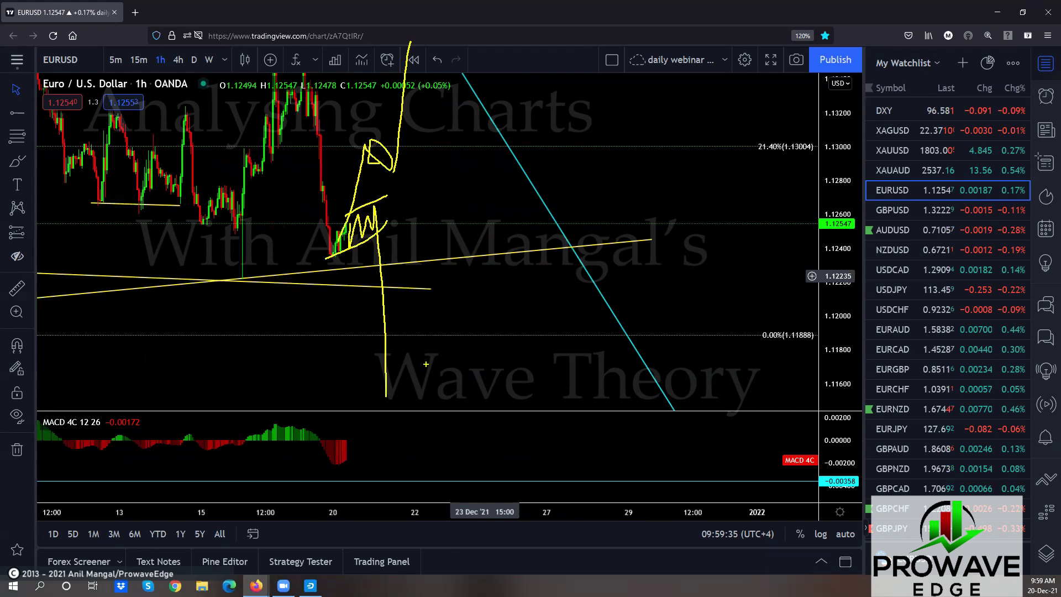
mouse_move(228, 273)
left_mouse_down()
mouse_move(245, 164)
mouse_move(289, 87)
left_mouse_up()
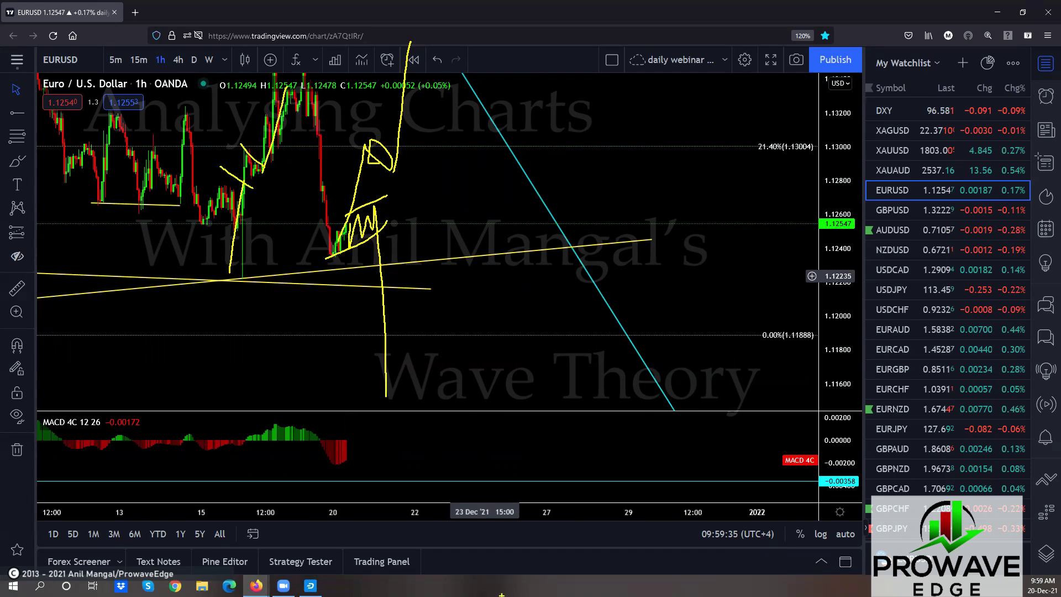
key("Escape")
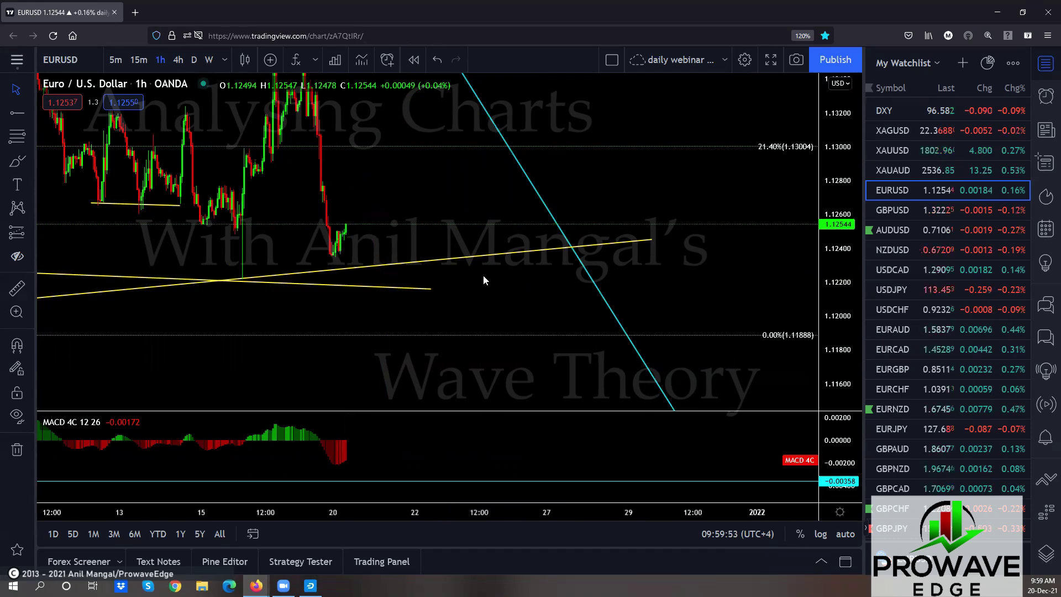
Open the GBPUSD chart and compare price around 1.33011 and 1.31605 on the 1-hour and 4-hour timeframes, returning to 1-hour.
left_click(894, 212)
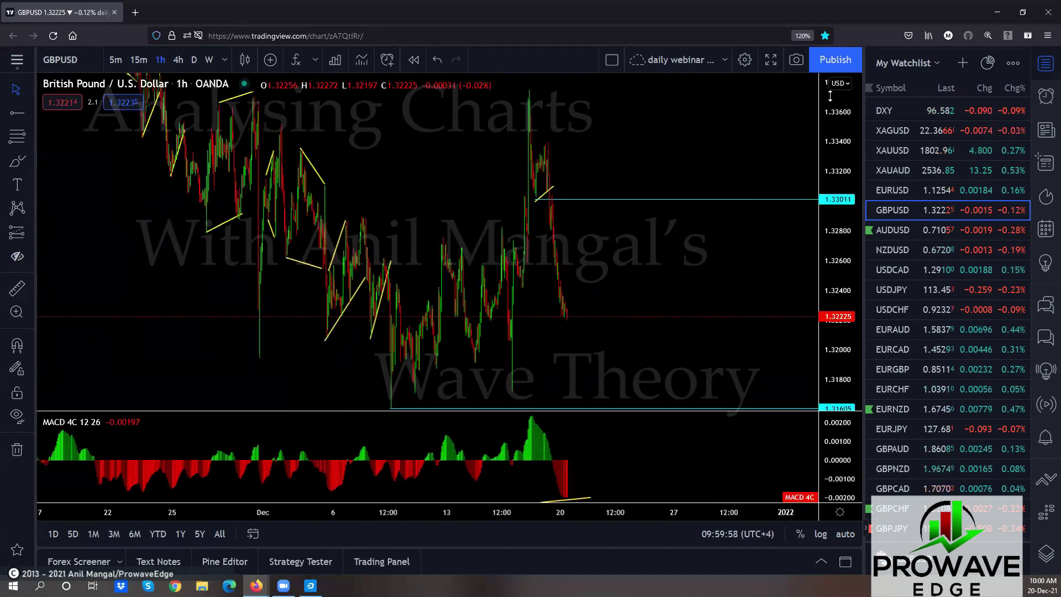
left_click_drag(728, 291, 670, 277)
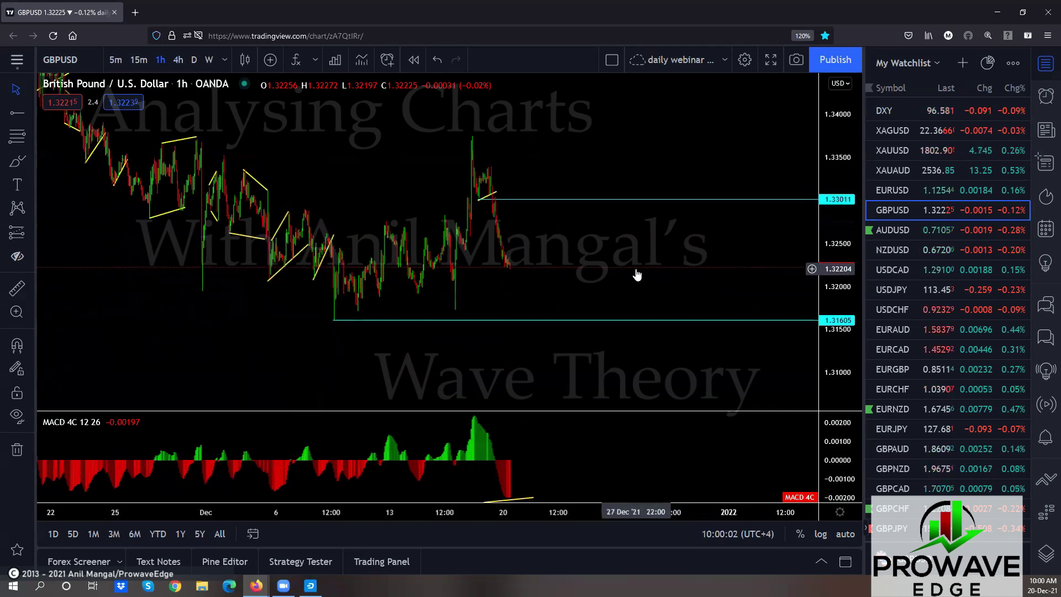
scroll(636, 274, "down", 1)
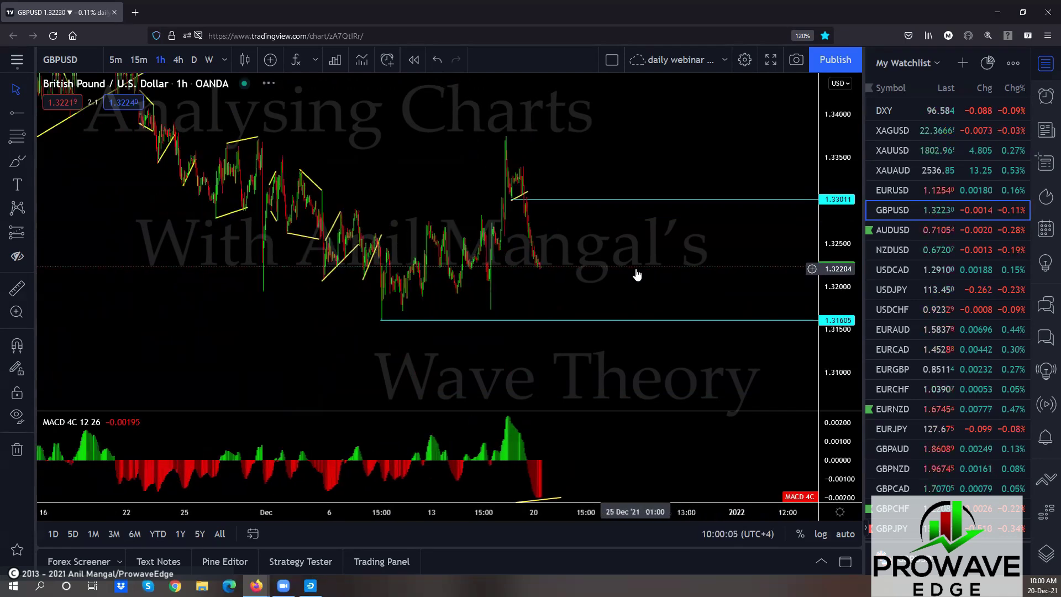
left_click(184, 59)
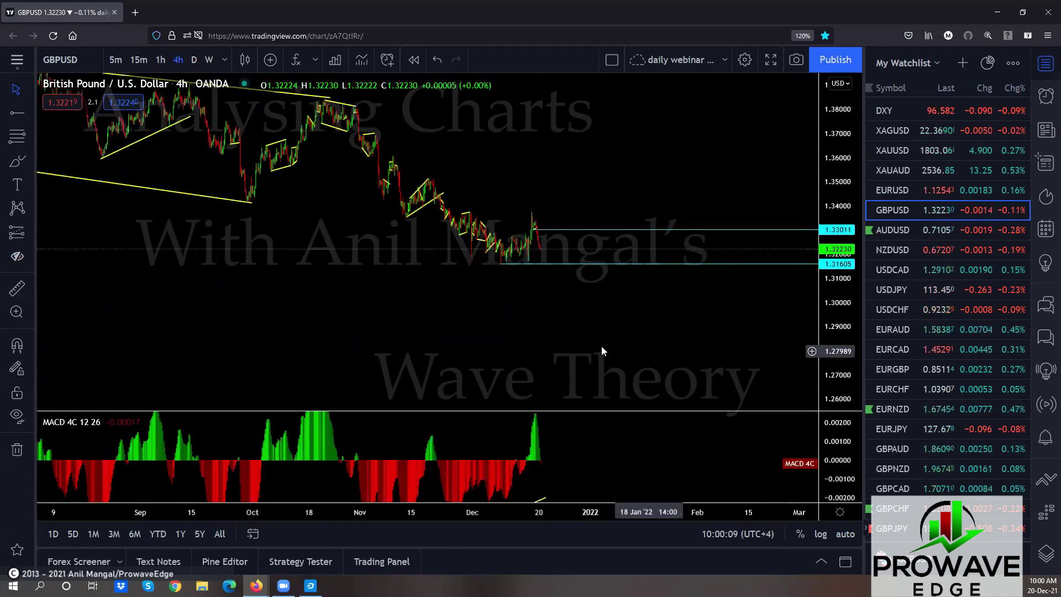
scroll(590, 339, "up", 2)
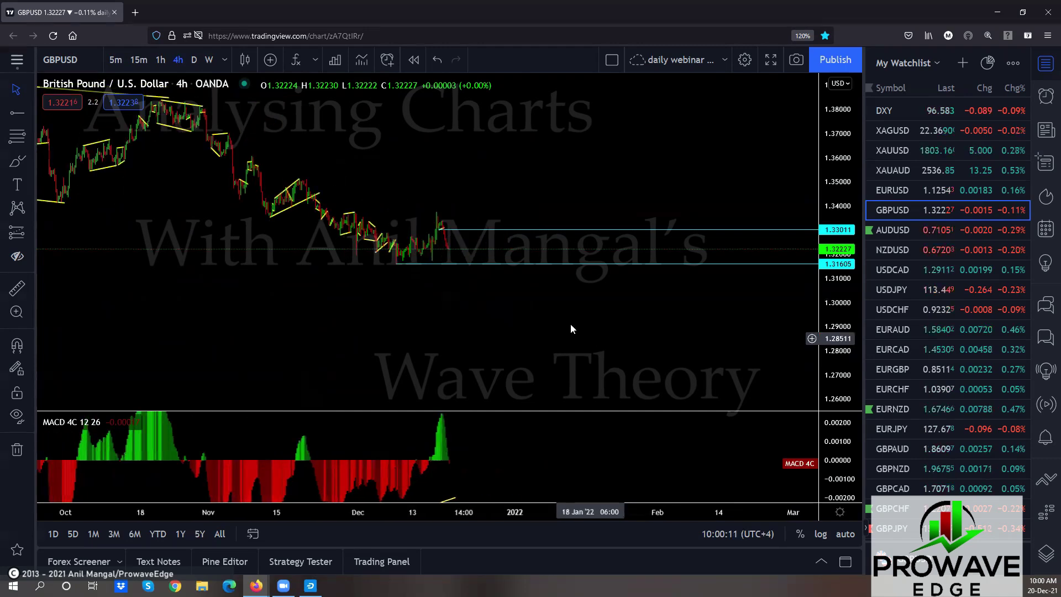
left_click(161, 59)
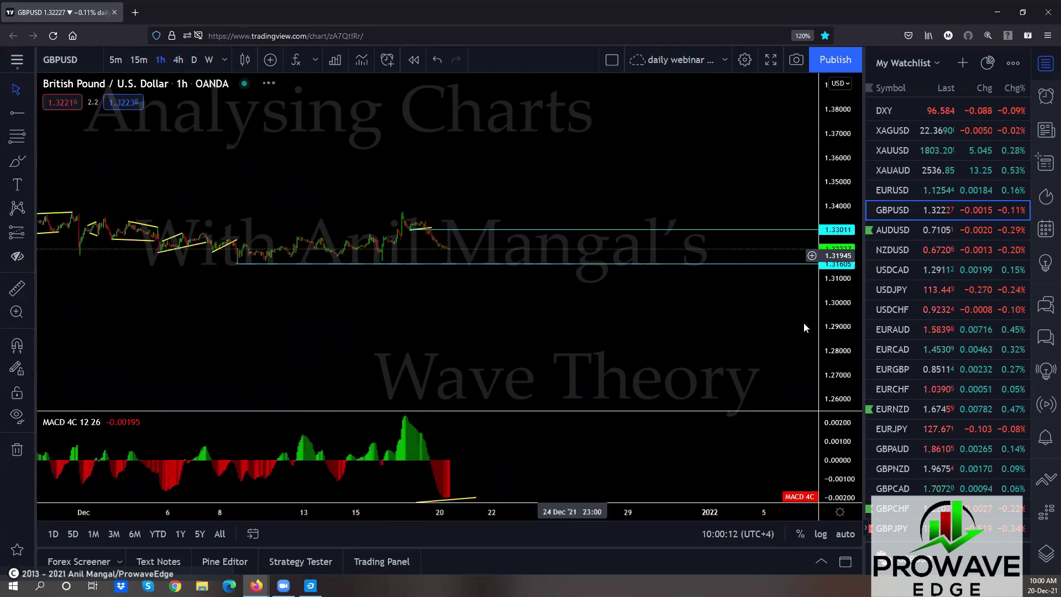
Open the AUDUSD chart and delete the horizontal ray that starts on 17 December.
left_click_drag(830, 327, 830, 119)
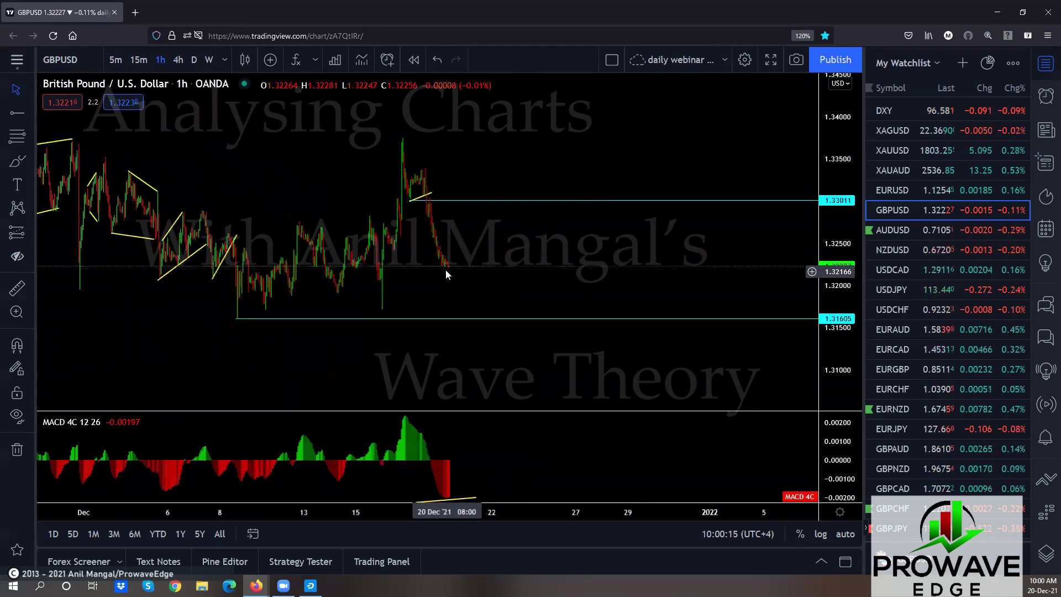
left_click_drag(551, 249, 574, 184)
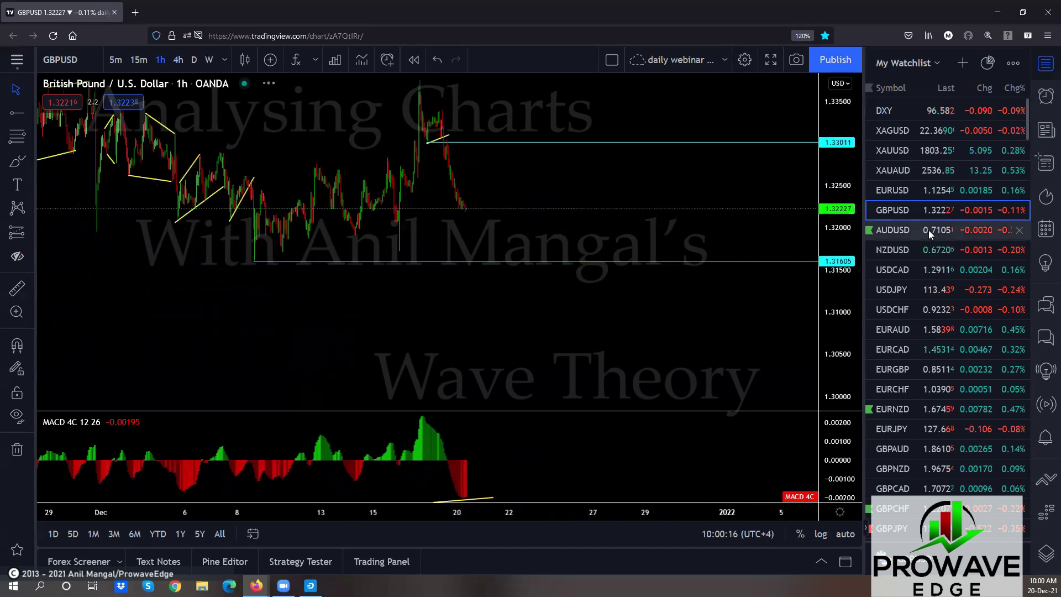
left_click(906, 232)
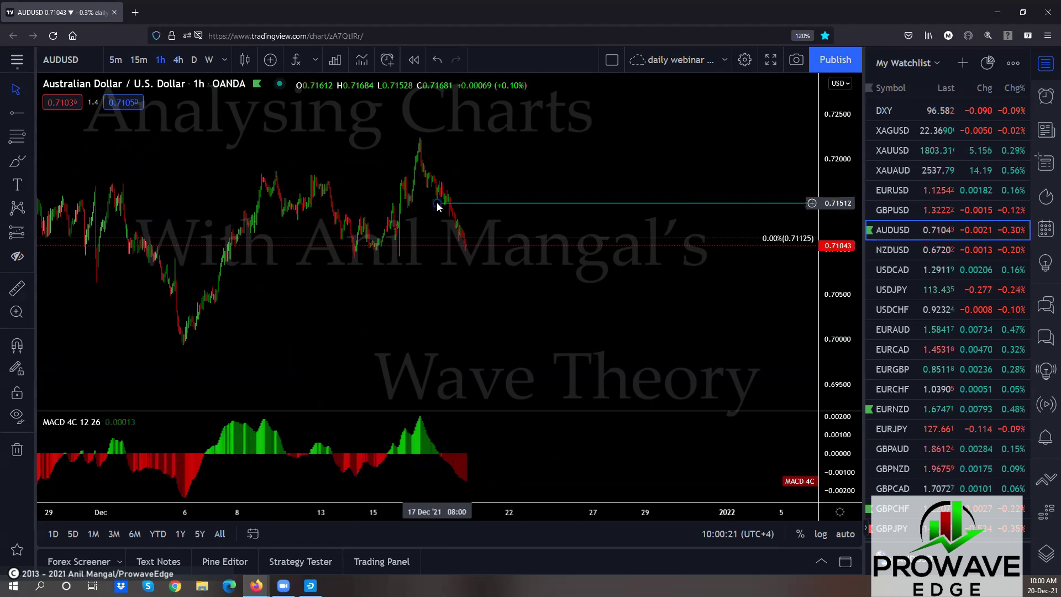
left_click(435, 206)
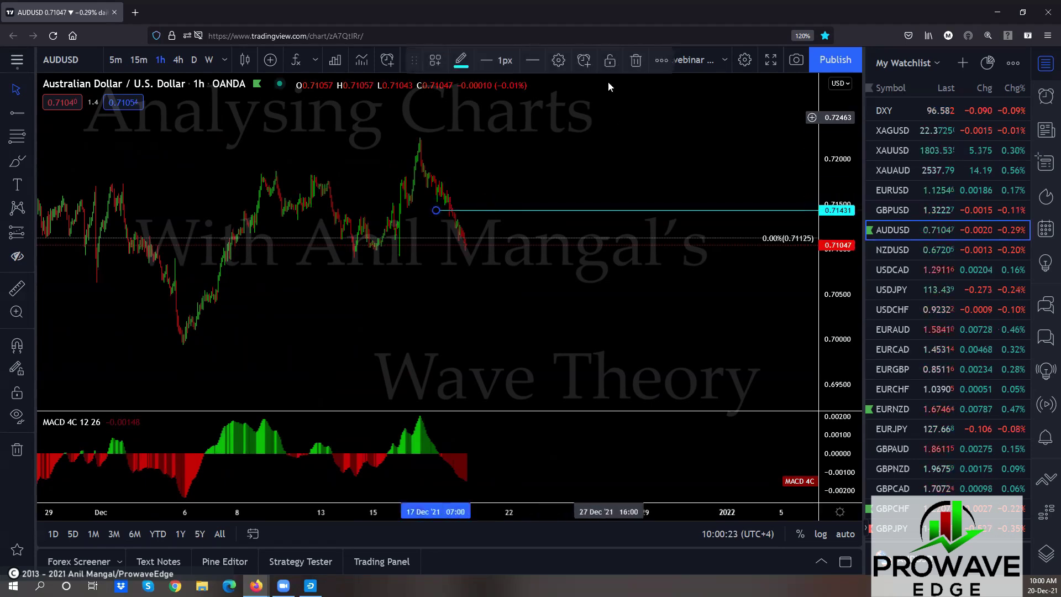
left_click(634, 61)
Switch the AUDUSD chart to the 4-hour timeframe and examine the decline from the 0.80020 high against the Fibonacci levels.
left_click_drag(833, 144, 833, 206)
scroll(641, 246, "down", 5)
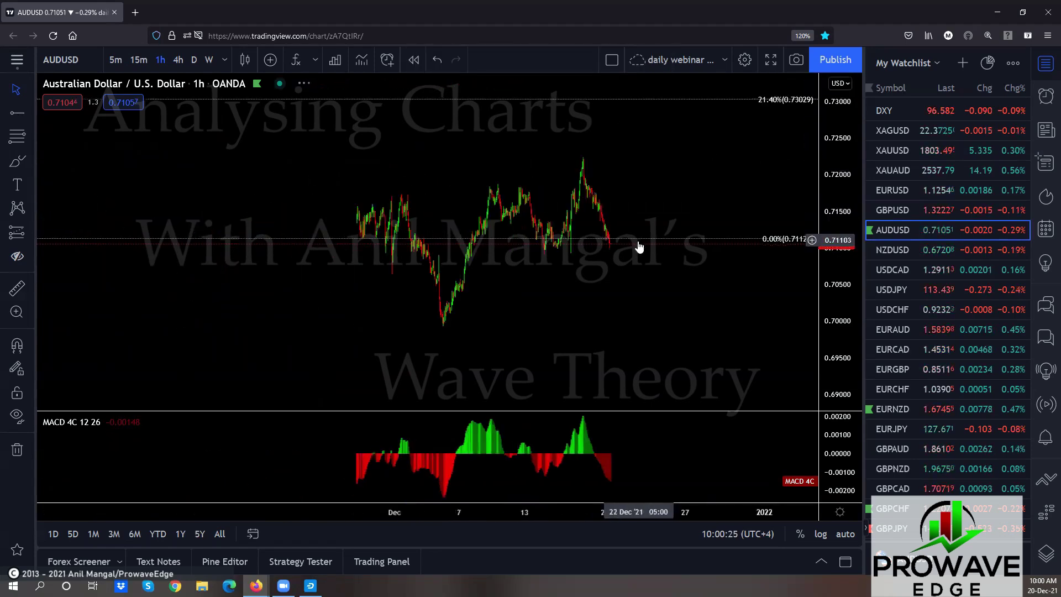
left_click(178, 61)
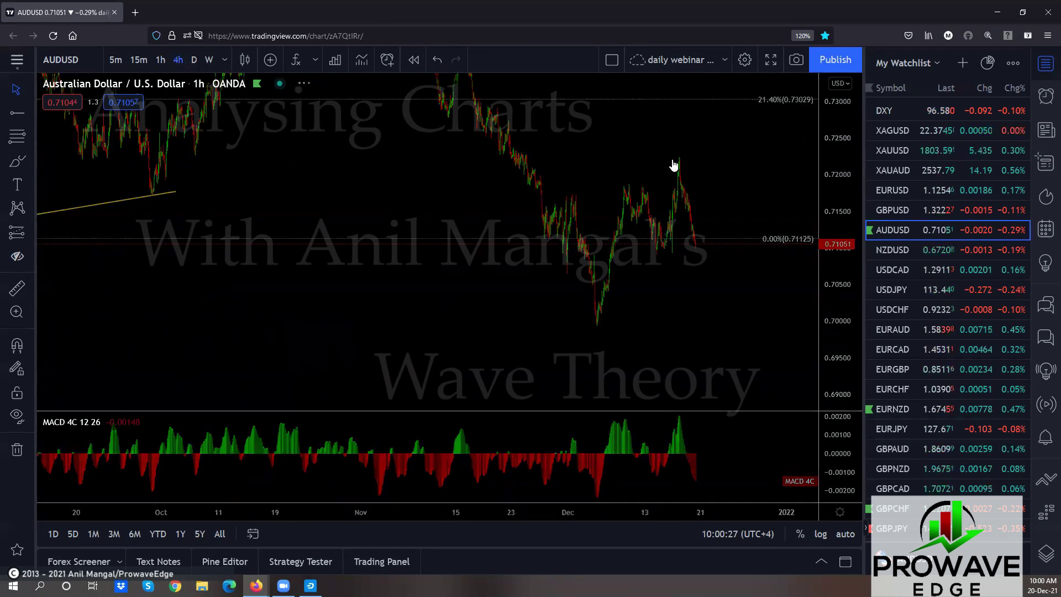
left_click_drag(836, 113, 833, 302)
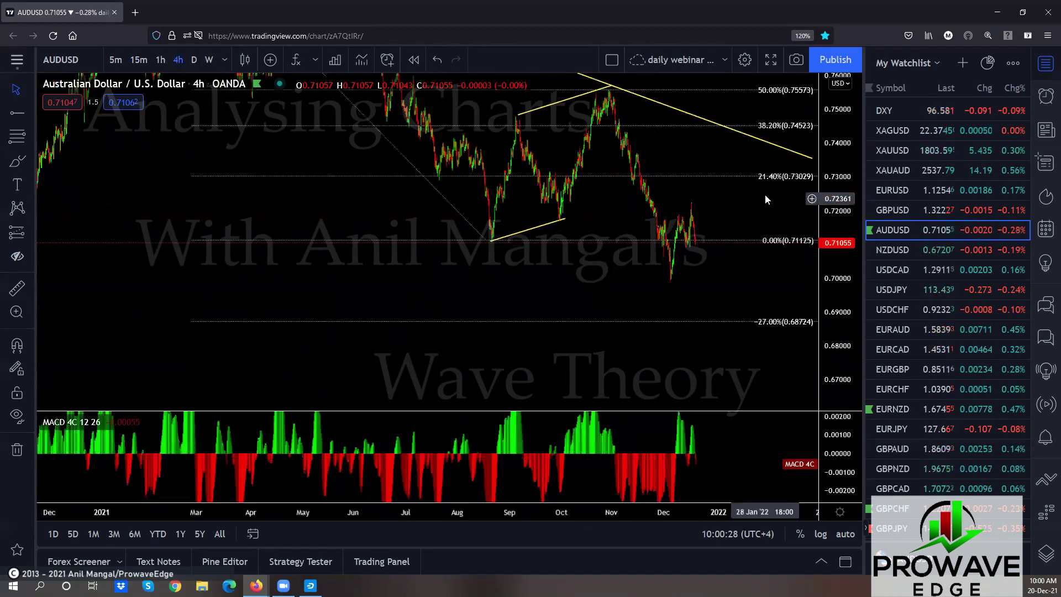
left_click_drag(719, 290, 700, 323)
left_click_drag(839, 145, 835, 309)
scroll(369, 270, "down", 3)
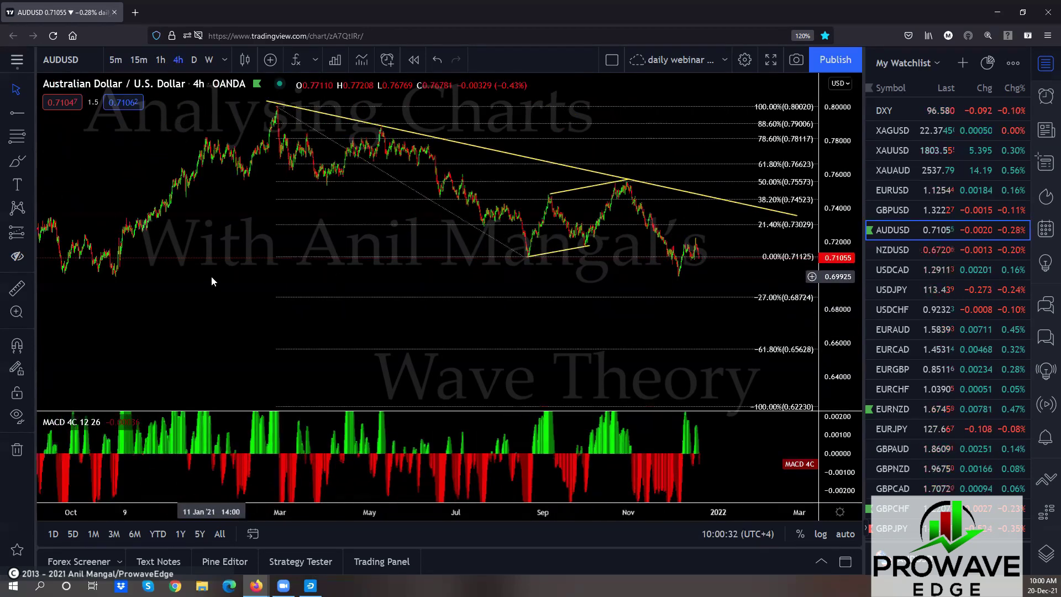
On the daily AUDUSD chart, sketch curves under the 2015 and 2020 lows and a projected low near 0.62 with a rally to about 0.87.
left_click(194, 60)
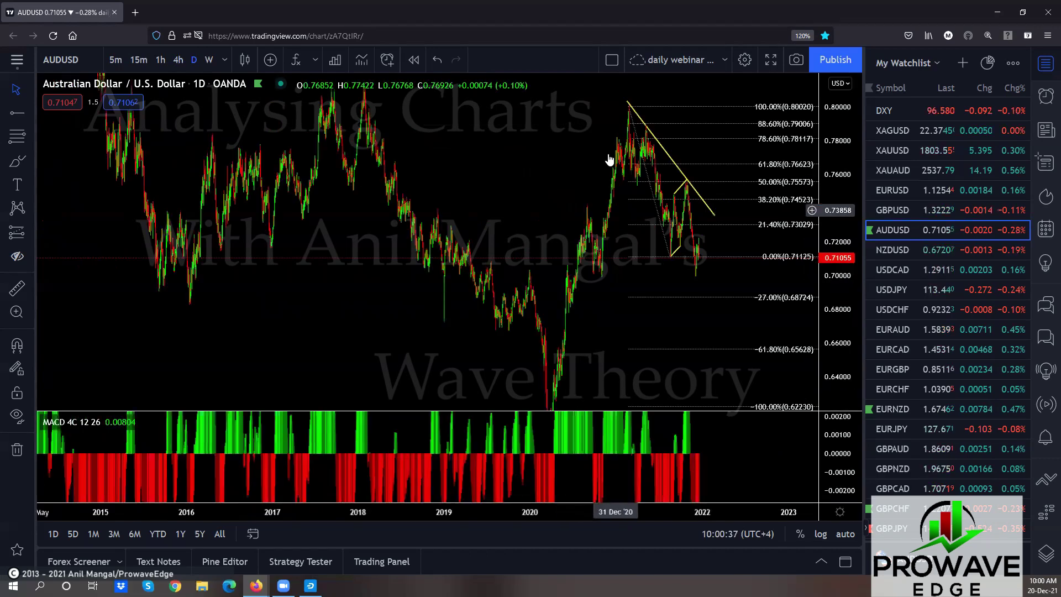
left_click_drag(438, 161, 377, 154)
left_click_drag(835, 219, 727, 340)
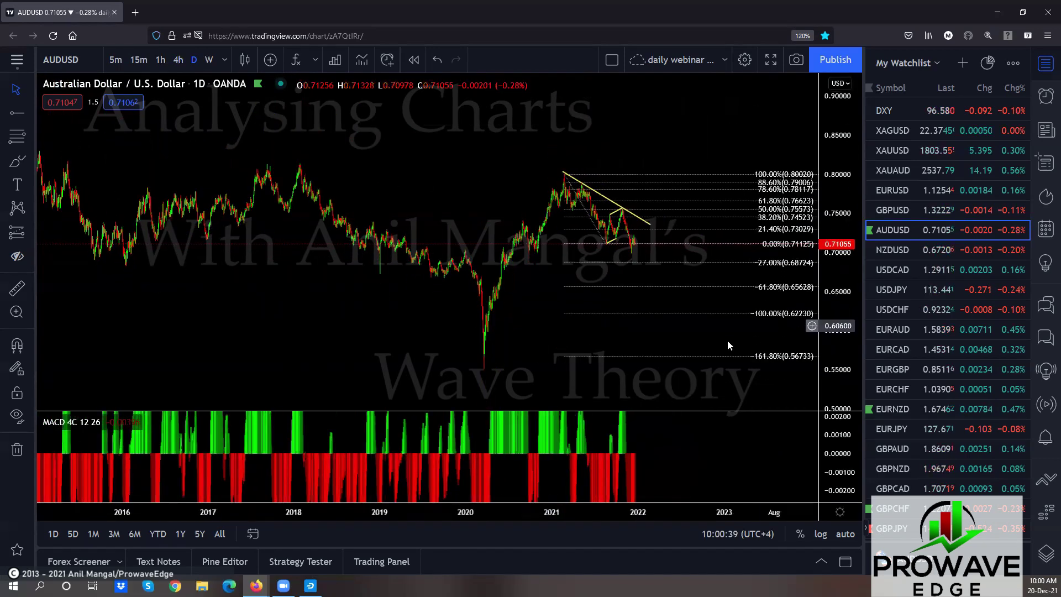
left_click_drag(365, 342, 331, 329)
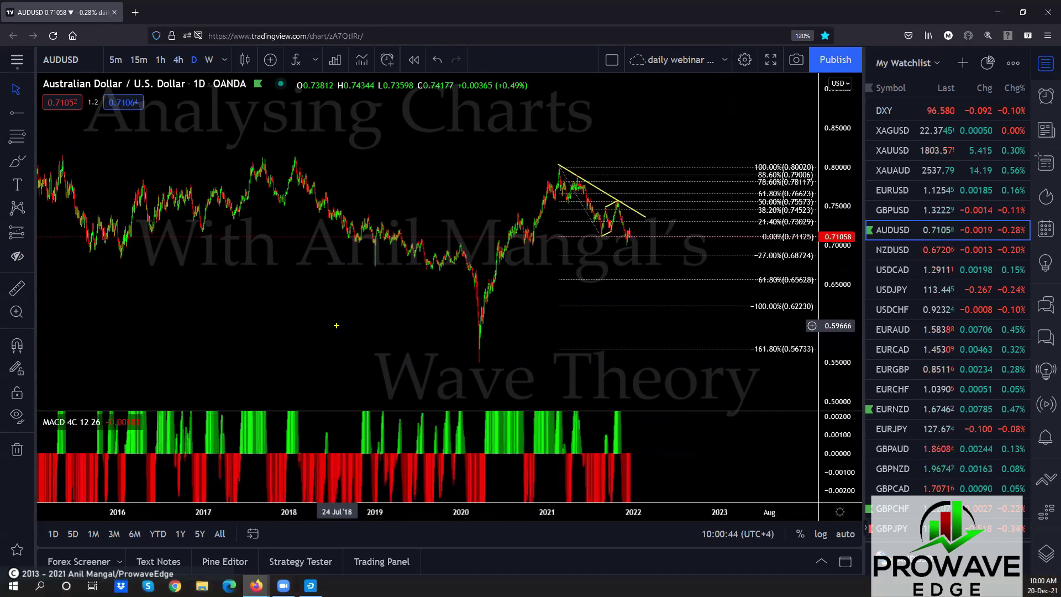
left_click_drag(66, 222, 148, 252)
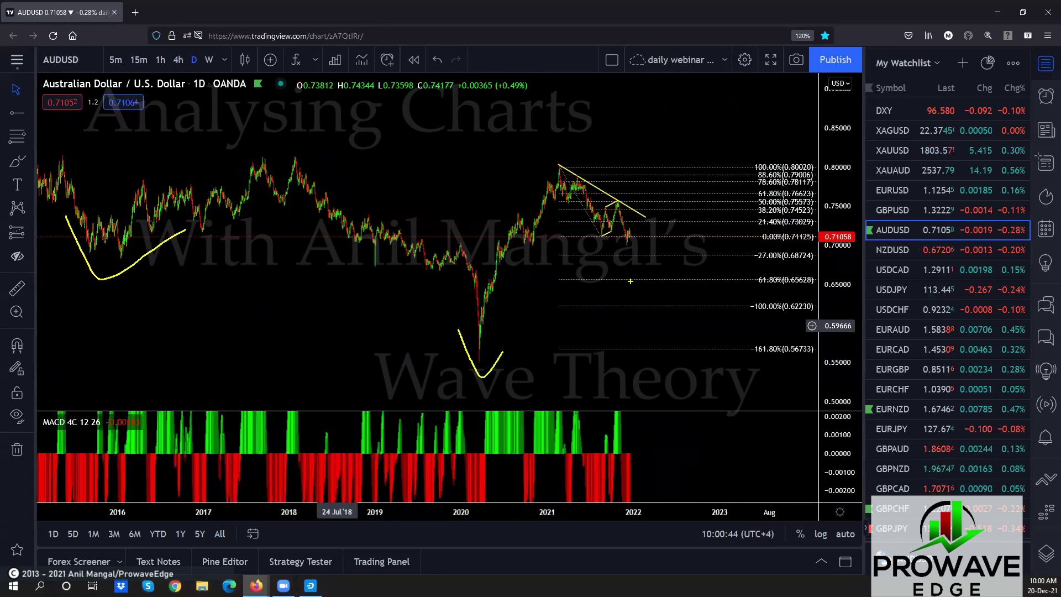
mouse_move(663, 278)
left_mouse_down()
mouse_move(736, 261)
mouse_move(758, 109)
left_mouse_up()
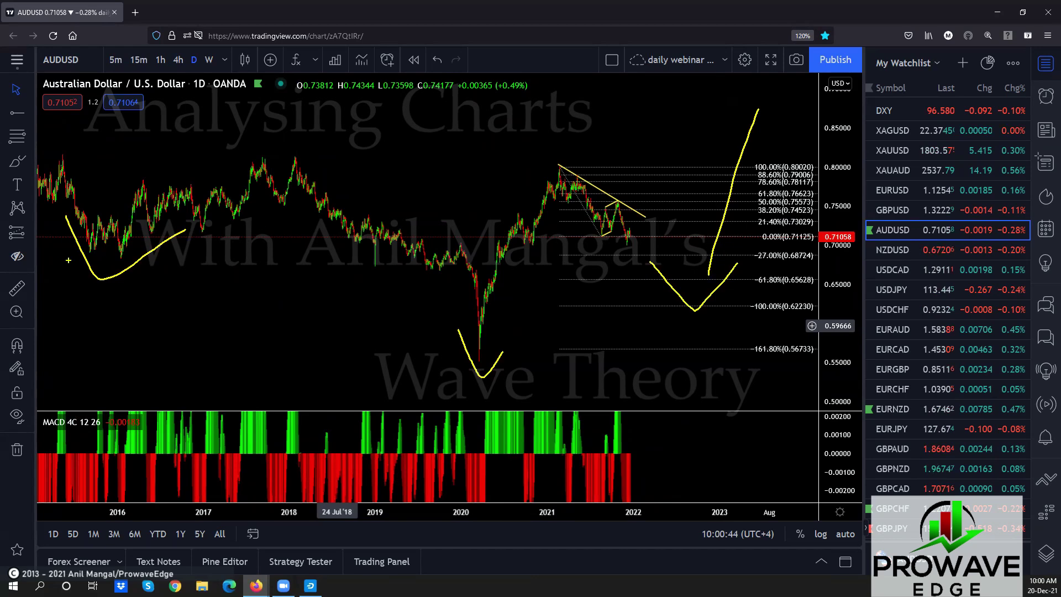
Outline the 2016 to early-2018 AUDUSD rise with a channel, add channel lines around the 2021 decline, and clear the drawing.
left_click_drag(115, 264, 306, 194)
left_click_drag(287, 150, 90, 198)
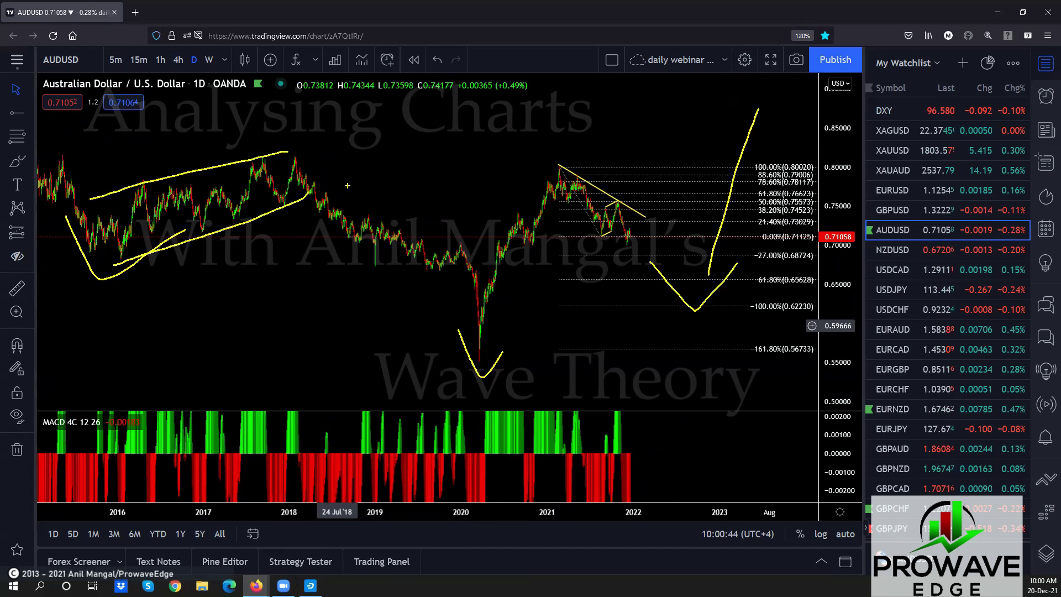
left_click_drag(560, 173, 672, 239)
left_click_drag(545, 208, 670, 303)
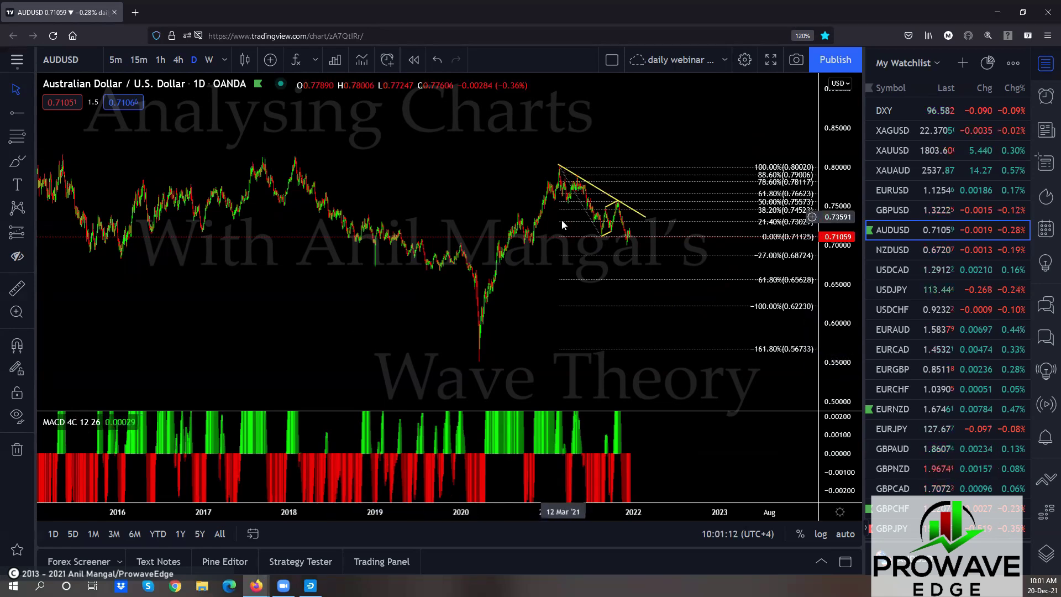
Sketch a direct AUDUSD rally to about 0.84 and an alternative dip to about 0.67 followed by a rally, and clear the drawing.
scroll(515, 319, "up", 2)
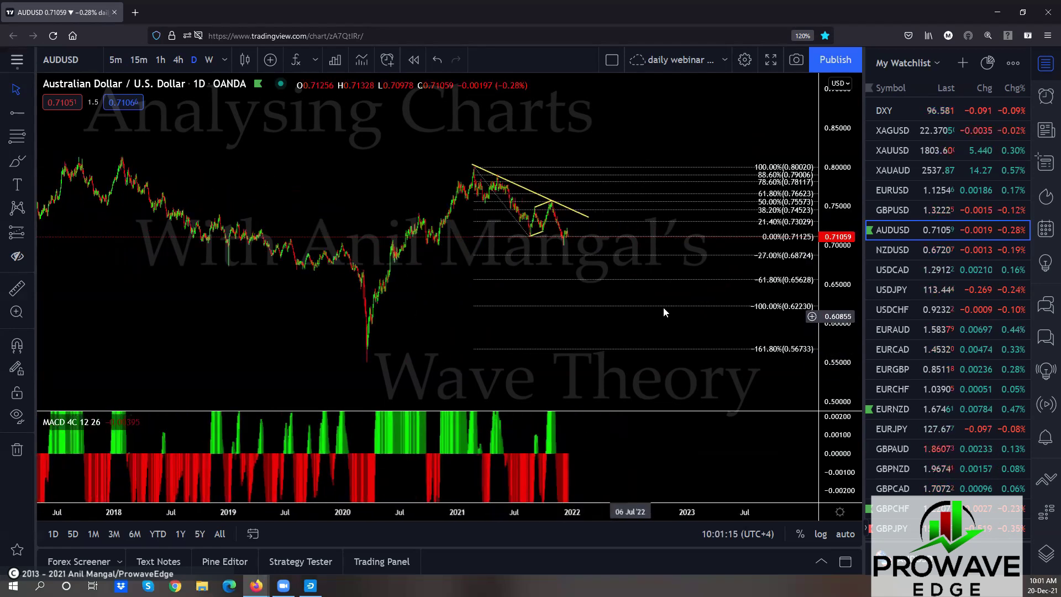
scroll(663, 308, "up", 1)
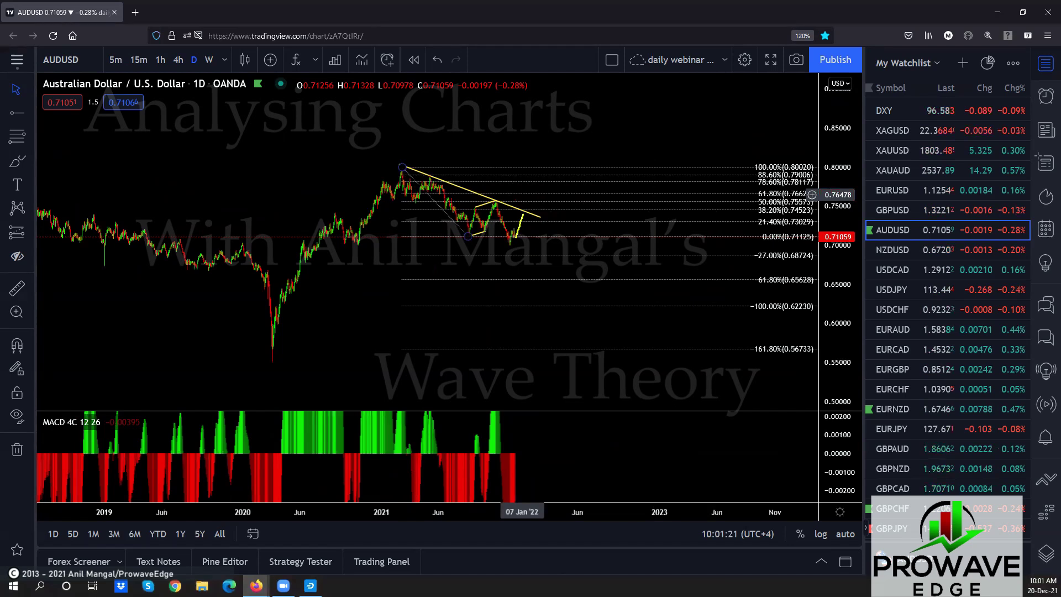
left_click_drag(526, 208, 559, 137)
mouse_move(515, 233)
left_mouse_down()
mouse_move(522, 249)
mouse_move(593, 138)
left_mouse_up()
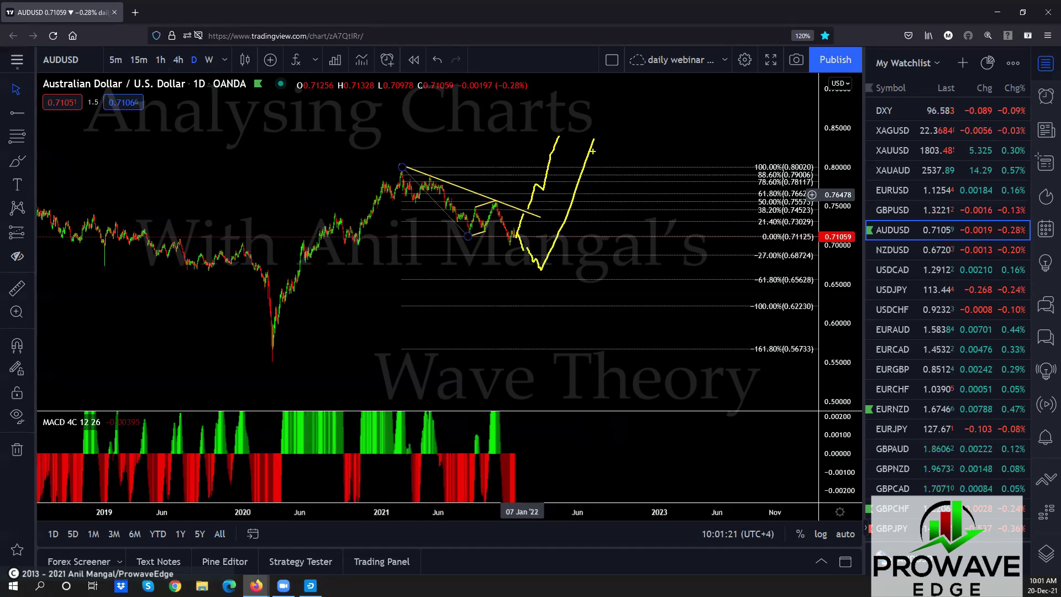
key("Escape")
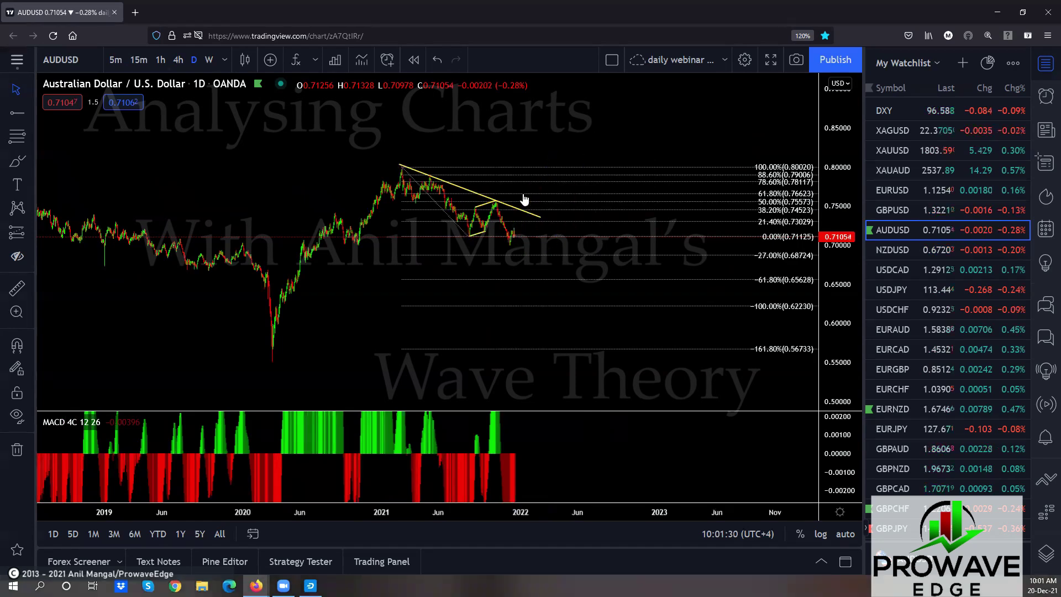
Switch AUDUSD to the 4-hour timeframe, sketch the mid-December consolidation with a steep rally to about 0.7450, and clear it.
left_click(178, 60)
left_click_drag(831, 379, 661, 114)
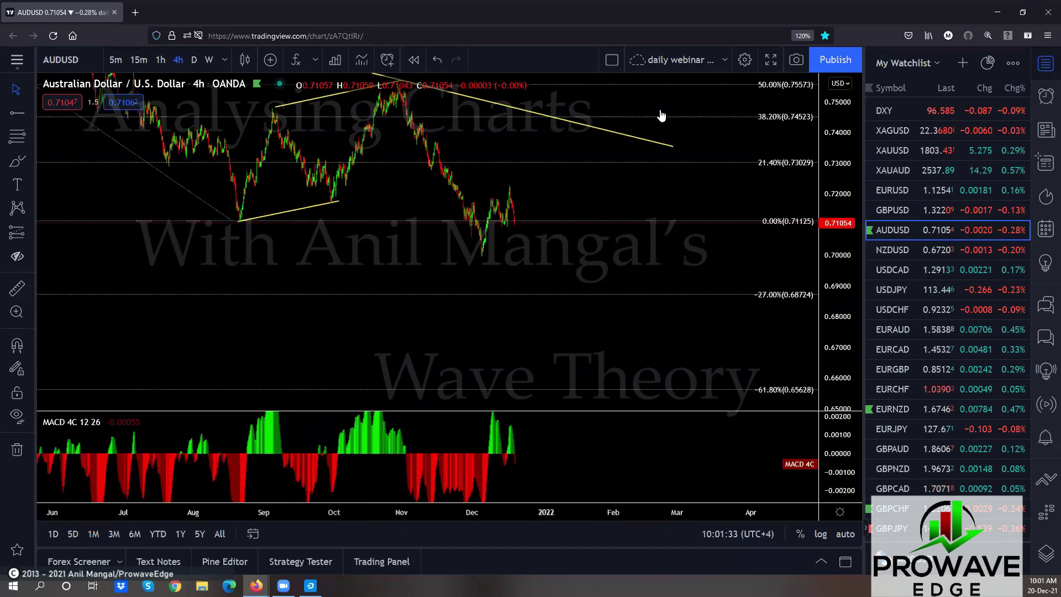
scroll(626, 179, "up", 3)
scroll(561, 228, "up", 1)
left_click_drag(443, 259, 562, 267)
scroll(563, 267, "up", 1)
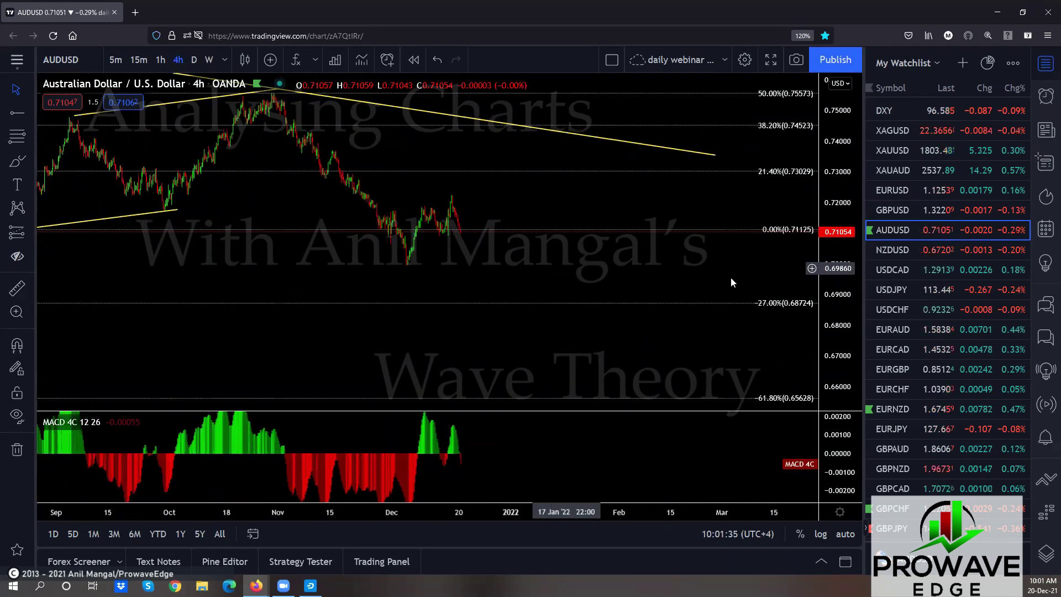
left_click_drag(834, 321, 823, 231)
scroll(556, 264, "up", 4)
left_click_drag(407, 264, 520, 284)
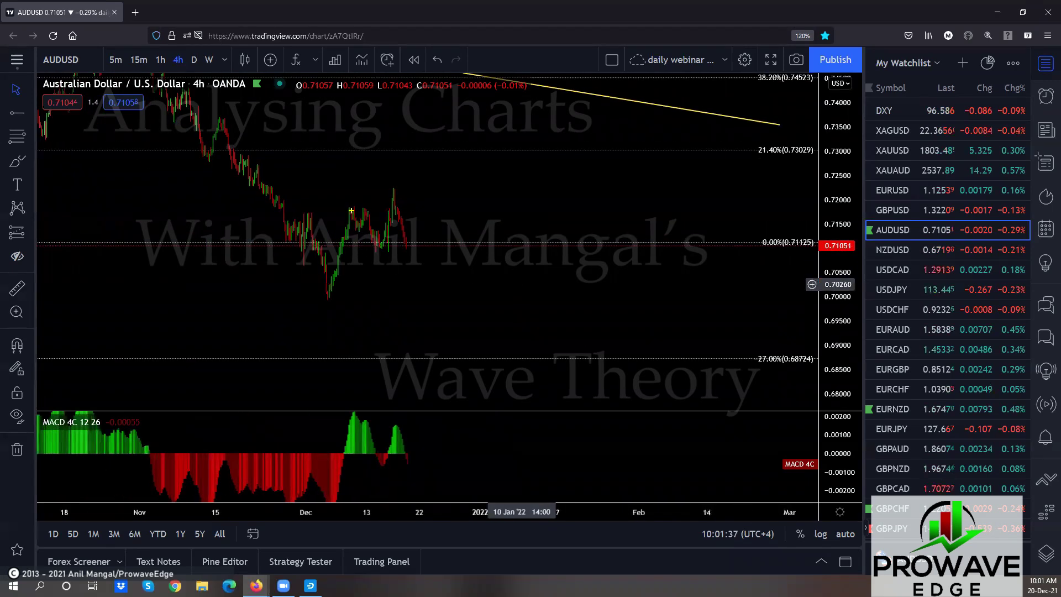
mouse_move(352, 232)
left_mouse_down()
mouse_move(374, 257)
mouse_move(366, 197)
left_mouse_up()
left_click_drag(379, 244, 434, 76)
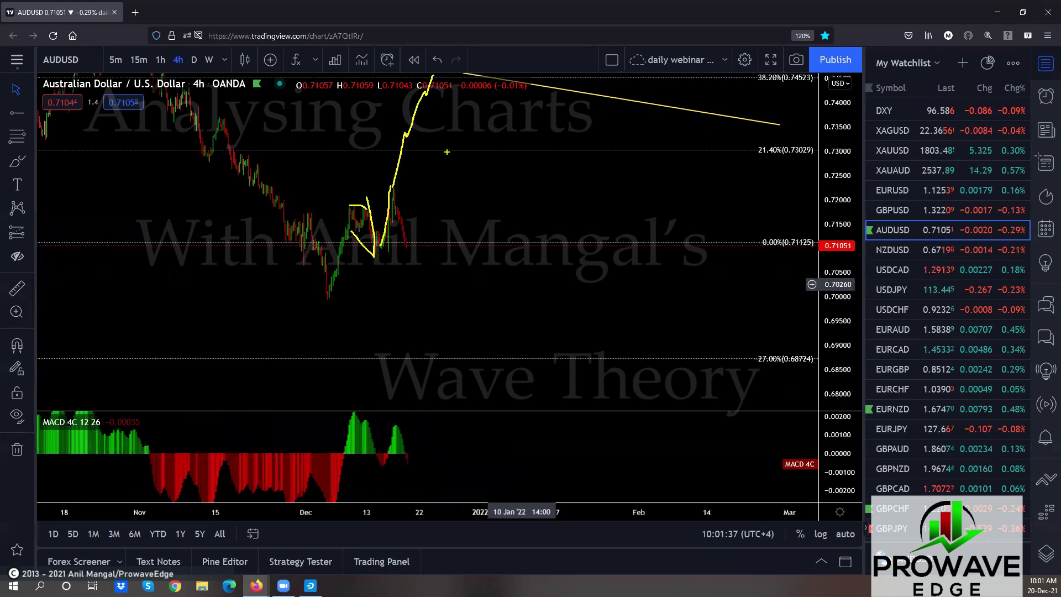
key("Escape")
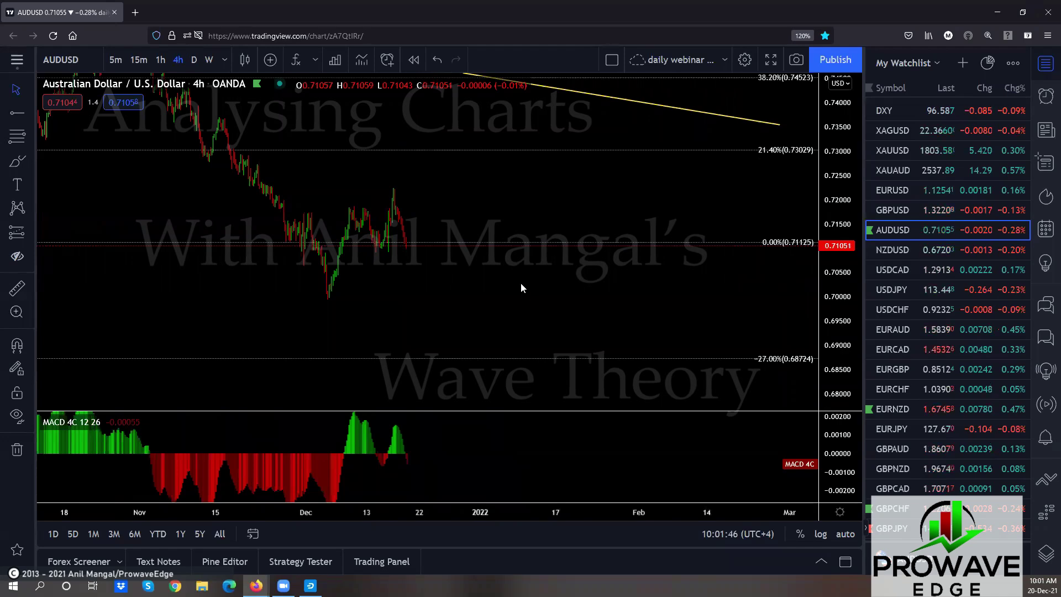
Sketch a rising channel around AUDUSD's mid-December highs and lows with a projected rally to about 0.7360, and clear it.
scroll(549, 299, "up", 3)
left_click_drag(481, 284, 613, 288)
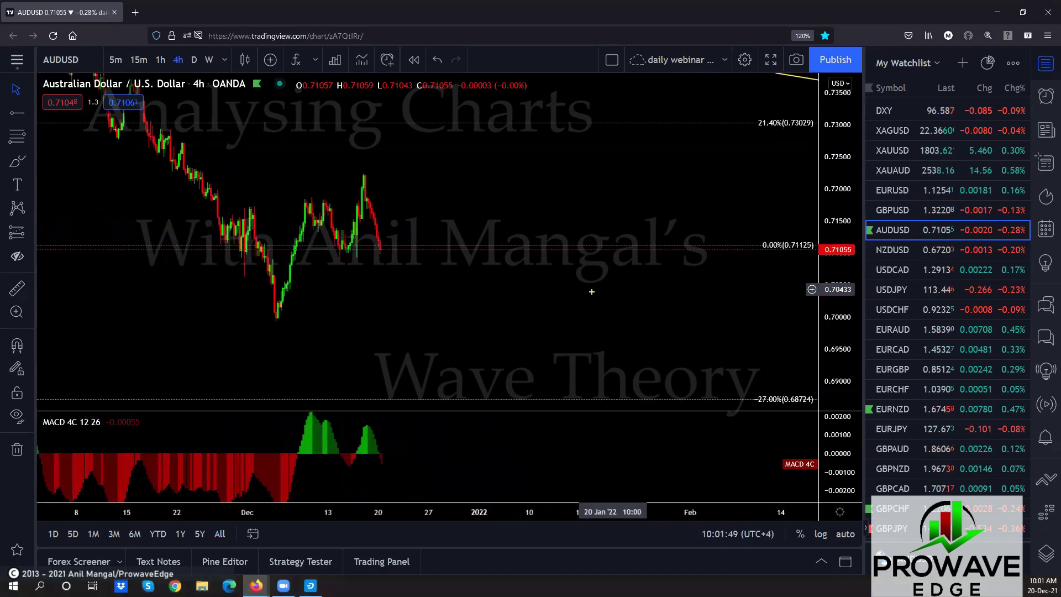
left_click_drag(314, 194, 359, 177)
mouse_move(337, 263)
left_mouse_down()
mouse_move(400, 233)
mouse_move(461, 87)
left_mouse_up()
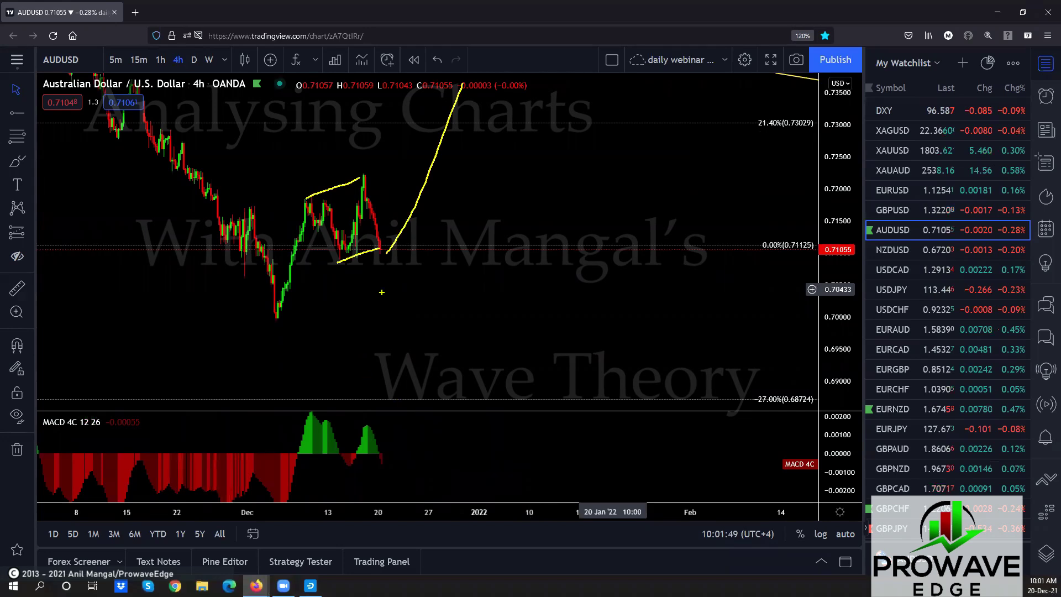
mouse_move(381, 249)
left_mouse_down()
mouse_move(385, 230)
mouse_move(407, 222)
mouse_move(465, 48)
left_mouse_up()
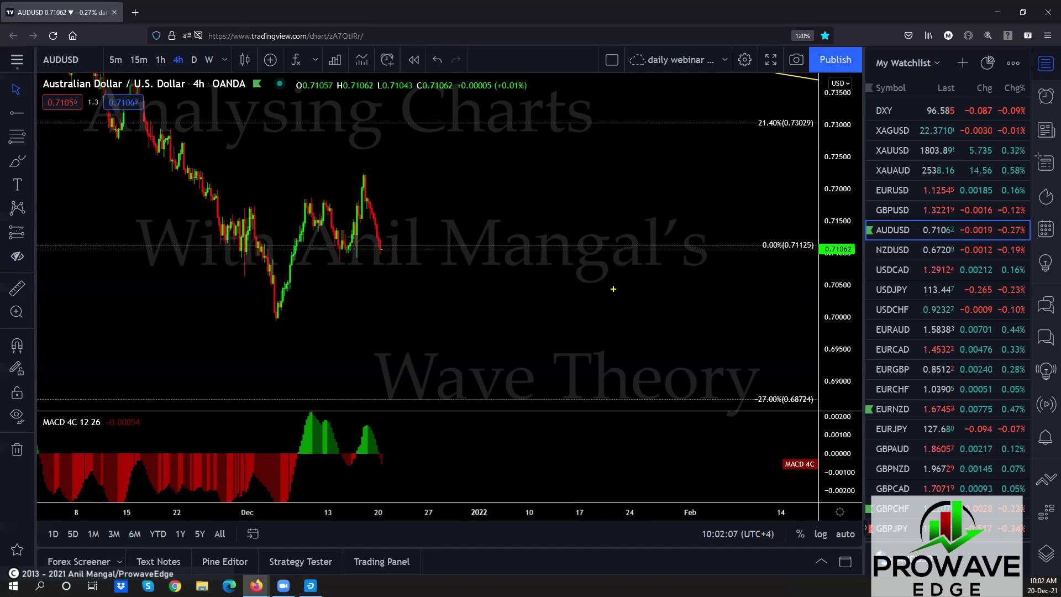
Trace AUDUSD's three-leg rise from December's low, project a fall to about 0.6885 through a line near 0.6985, and clear the drawing.
mouse_move(275, 311)
left_mouse_down()
mouse_move(305, 197)
mouse_move(343, 247)
mouse_move(368, 174)
left_mouse_up()
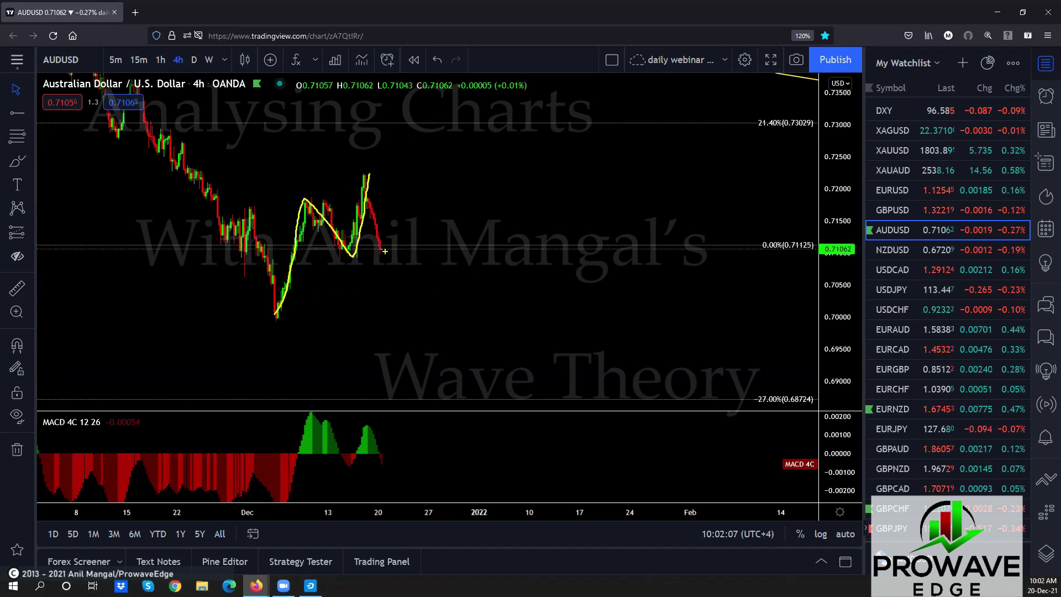
left_click_drag(384, 252, 395, 390)
left_click_drag(269, 327, 476, 326)
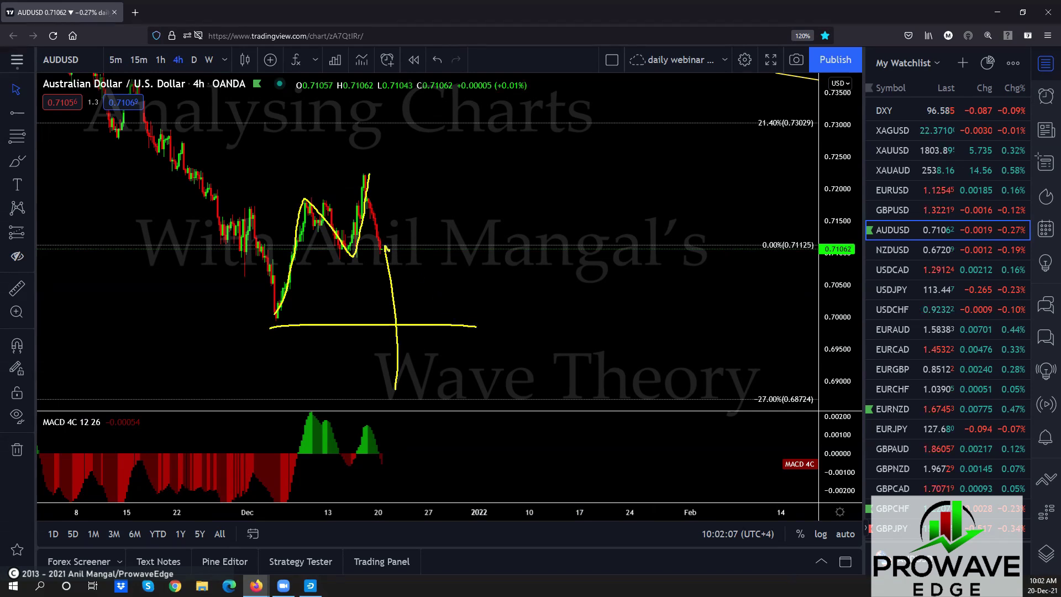
left_click_drag(399, 241, 414, 416)
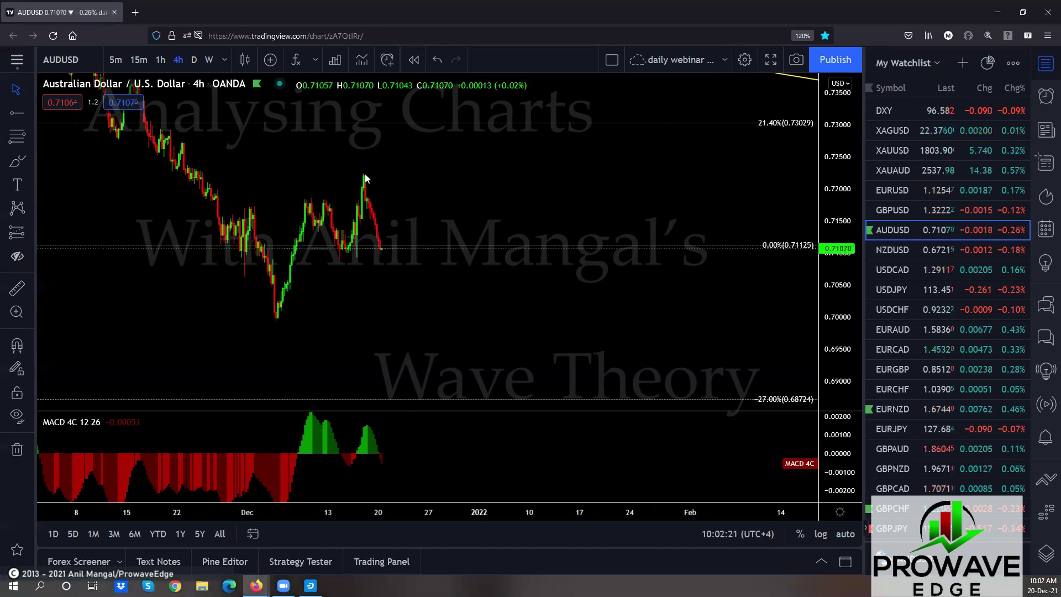
Switch AUDUSD to the 1-hour timeframe and sketch a short line near 0.7160, a rising line over December's highs and support near 0.7090.
left_click(159, 60)
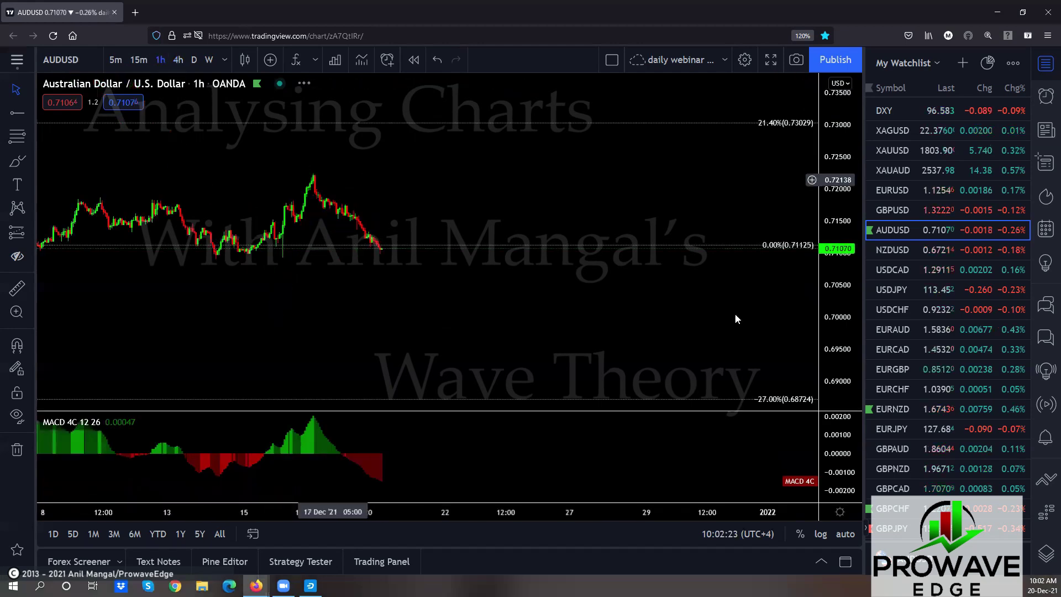
left_click_drag(638, 320, 652, 324)
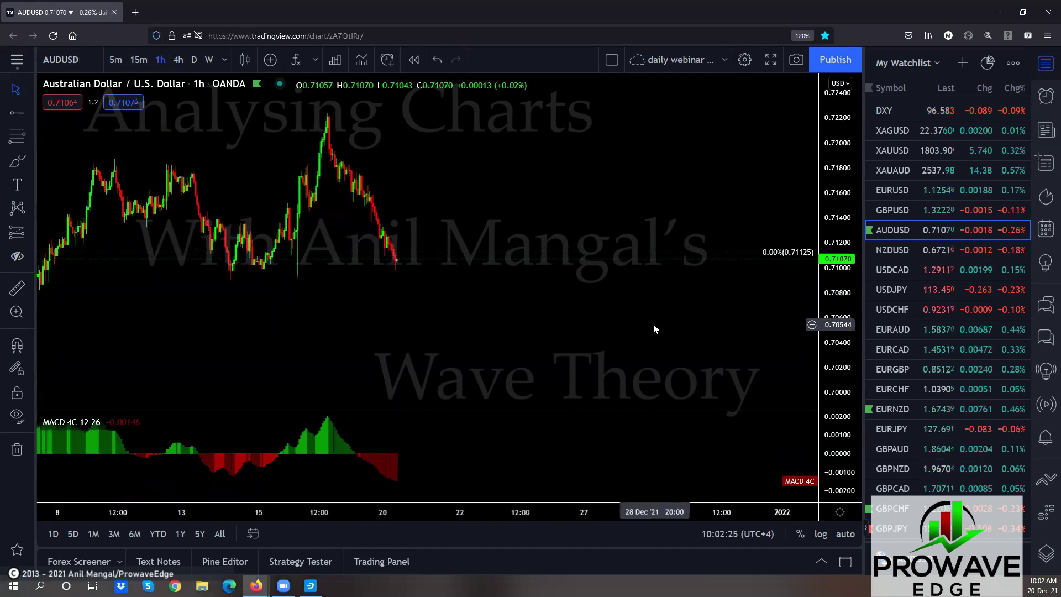
key("ctrl+2")
left_click_drag(343, 197, 374, 192)
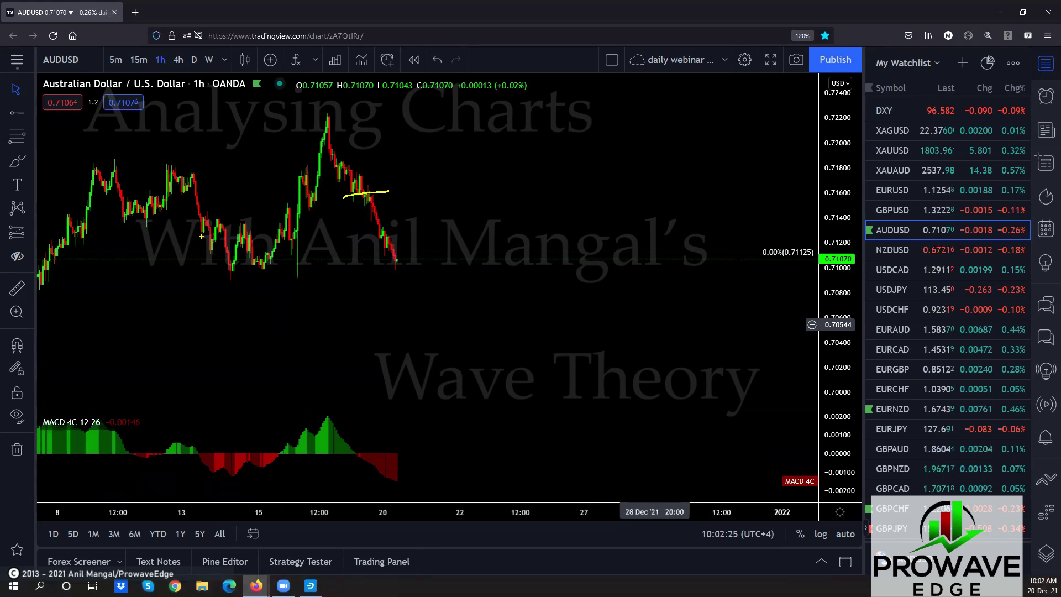
mouse_move(87, 159)
left_mouse_down()
mouse_move(264, 138)
mouse_move(347, 114)
left_mouse_up()
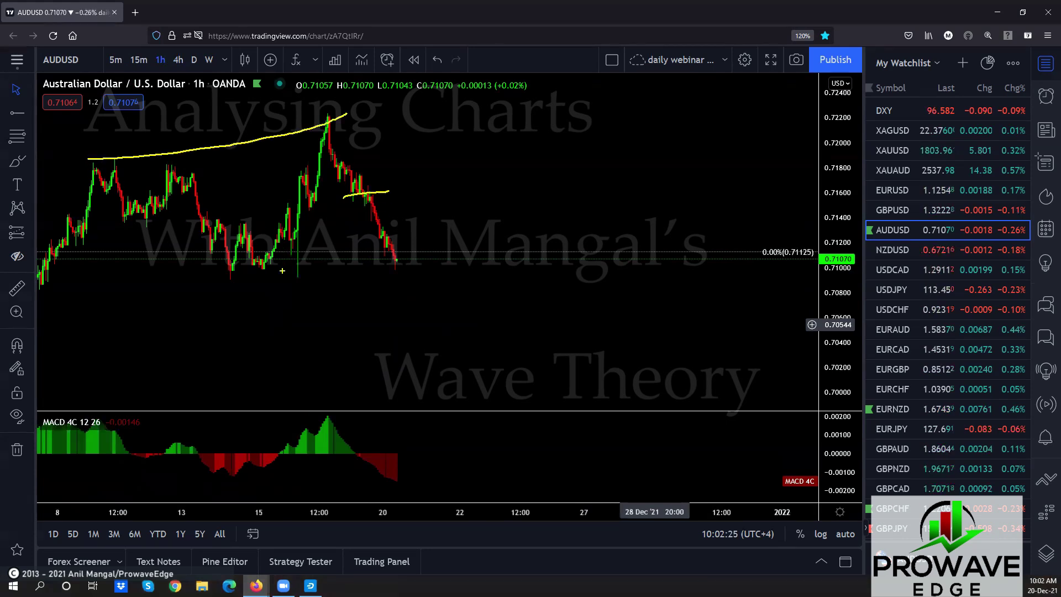
left_click_drag(224, 285, 418, 277)
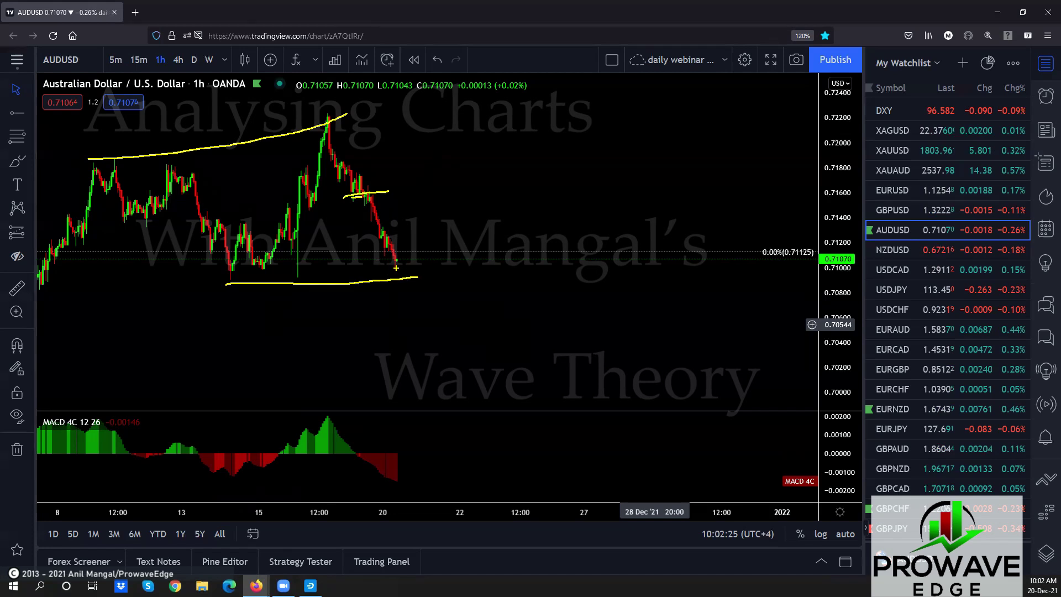
Sketch an AUDUSD consolidation near 0.7110 with alternative projections, a drop below 0.7000 and a rally to about 0.7245, and clear the drawing.
mouse_move(406, 263)
left_mouse_down()
mouse_move(421, 249)
mouse_move(397, 250)
mouse_move(430, 451)
left_mouse_up()
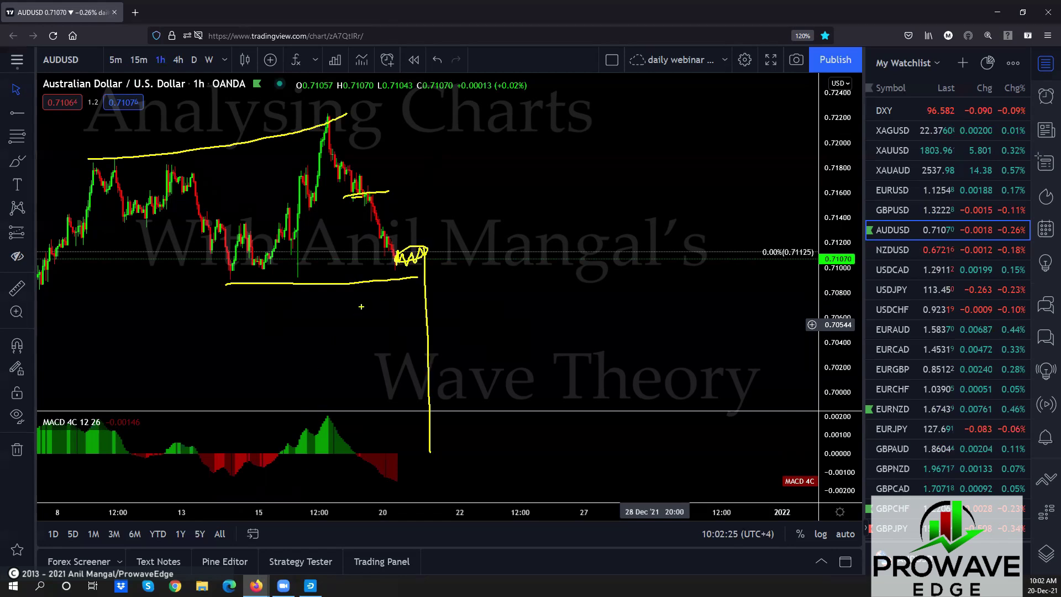
mouse_move(402, 254)
left_mouse_down()
mouse_move(412, 197)
mouse_move(437, 211)
mouse_move(463, 86)
left_mouse_up()
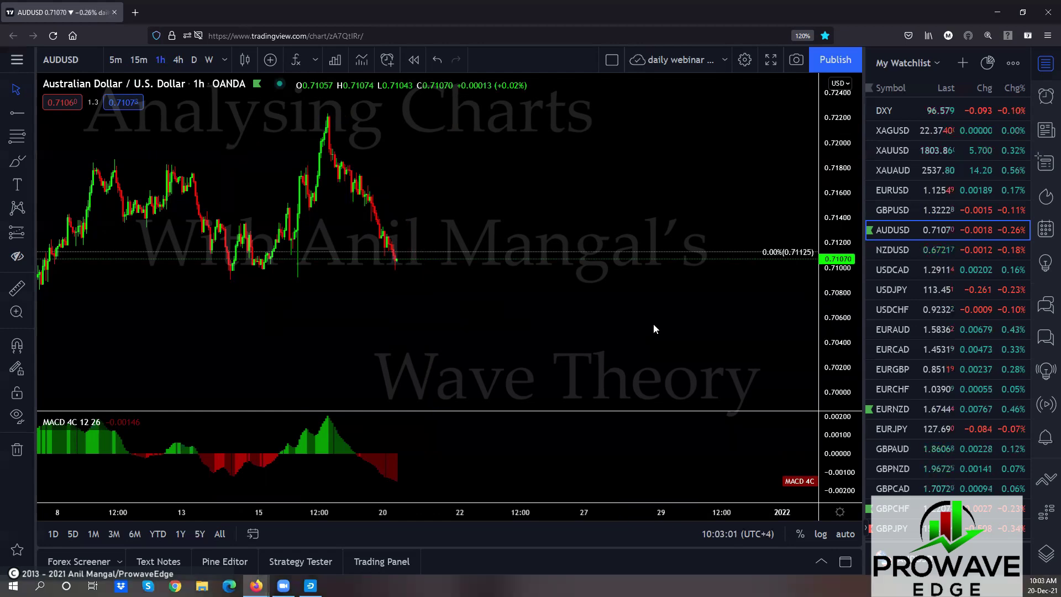
scroll(621, 298, "down", 3)
scroll(690, 287, "down", 4)
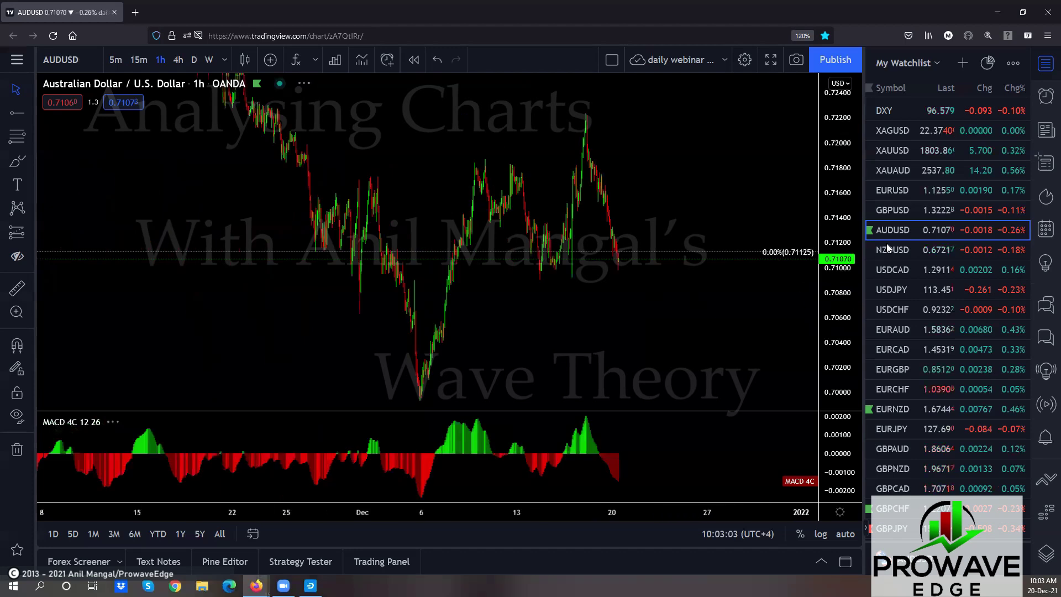
Switch to the NZDUSD chart on the 4-hour timeframe and fit its whole 2021 falling channel in view.
key("Down")
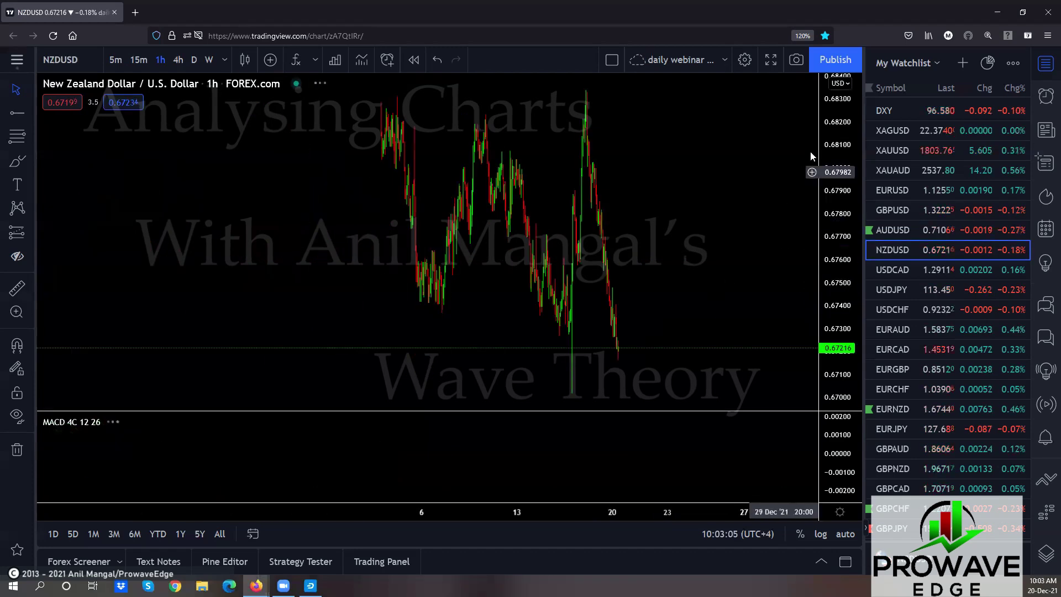
scroll(727, 277, "down", 5)
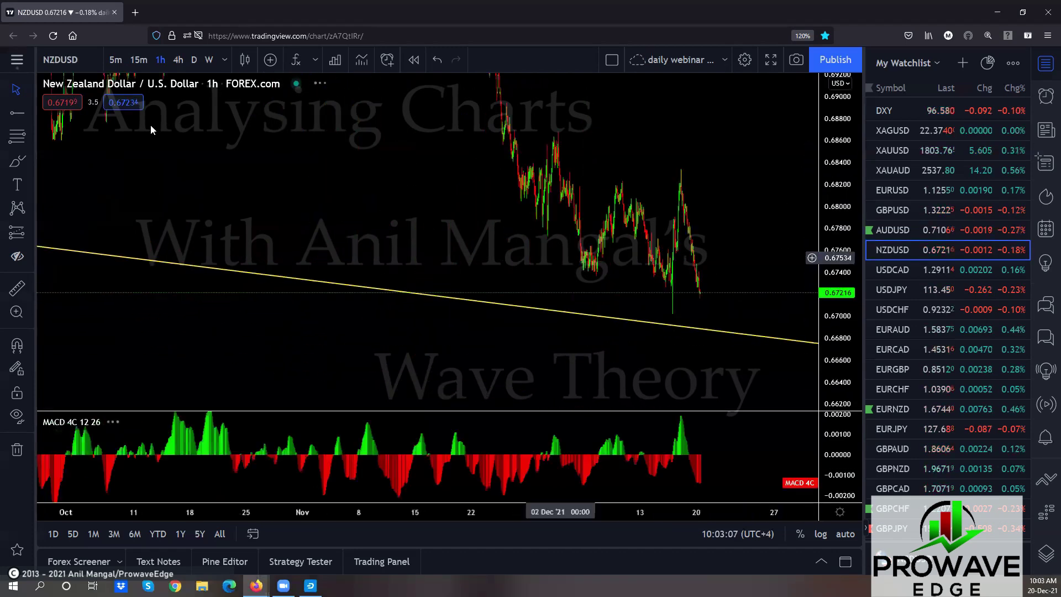
left_click(178, 59)
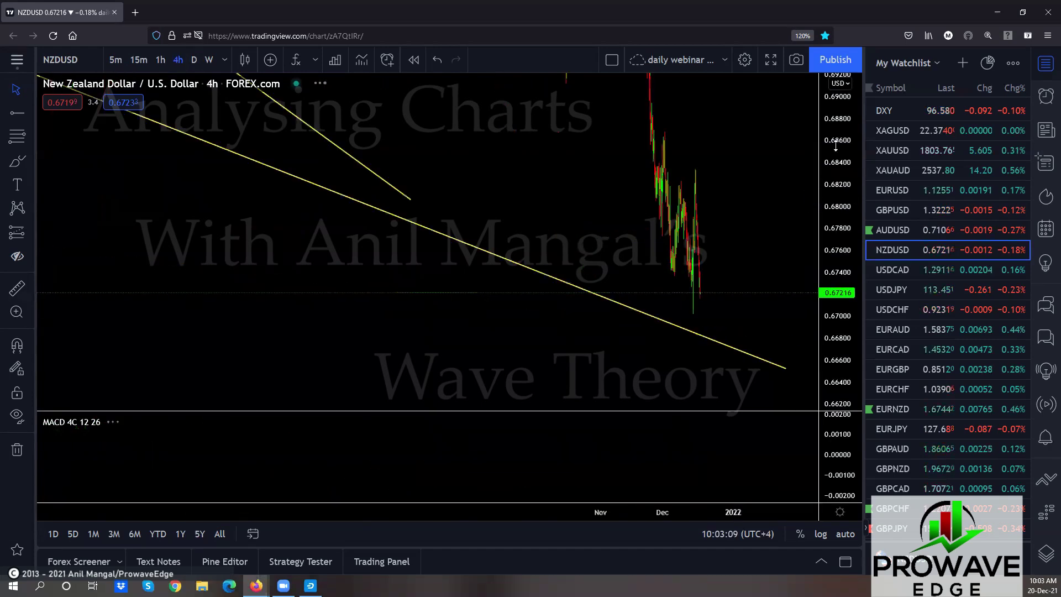
scroll(552, 331, "down", 3)
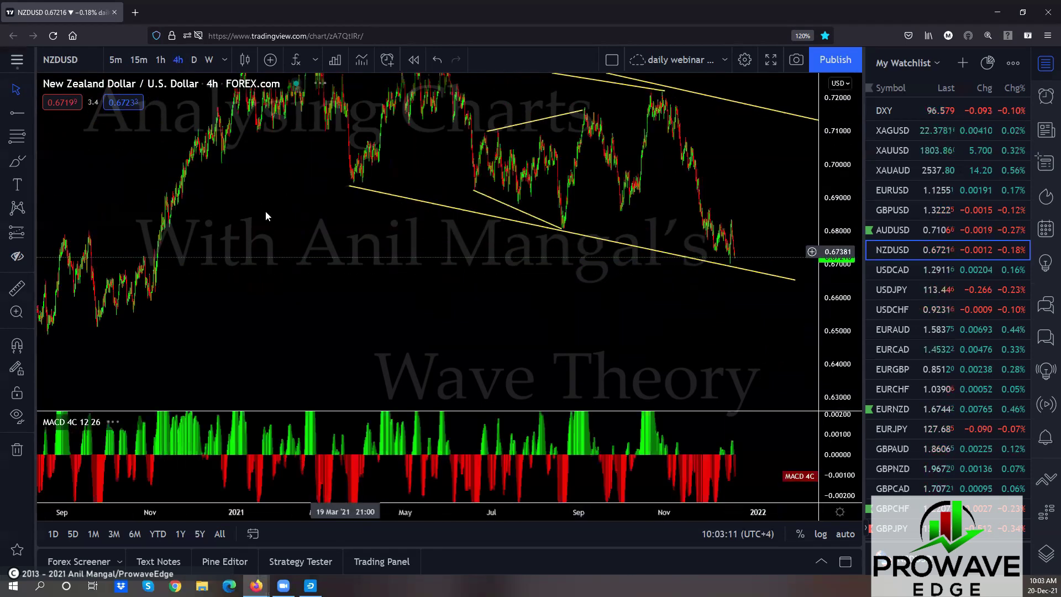
left_click_drag(254, 217, 138, 287)
left_click_drag(831, 191, 803, 261)
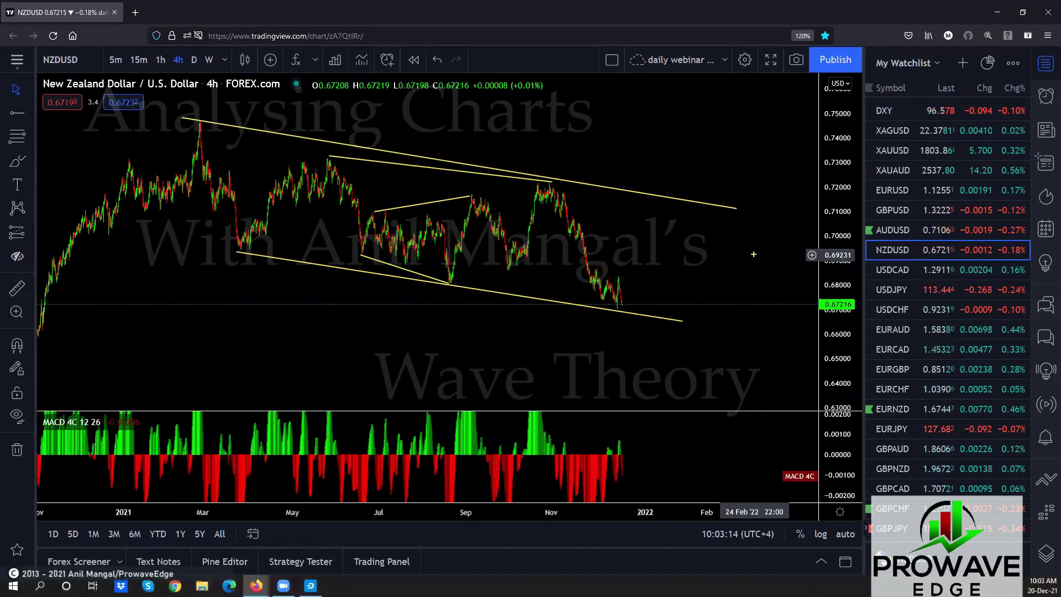
Trace NZDUSD's swings inside the channel, project a rally to about 0.7110 and a steeper alternative from the lower line, and clear everything.
mouse_move(196, 132)
left_mouse_down()
mouse_move(254, 268)
mouse_move(330, 160)
mouse_move(454, 279)
mouse_move(543, 185)
mouse_move(629, 311)
mouse_move(730, 215)
left_mouse_up()
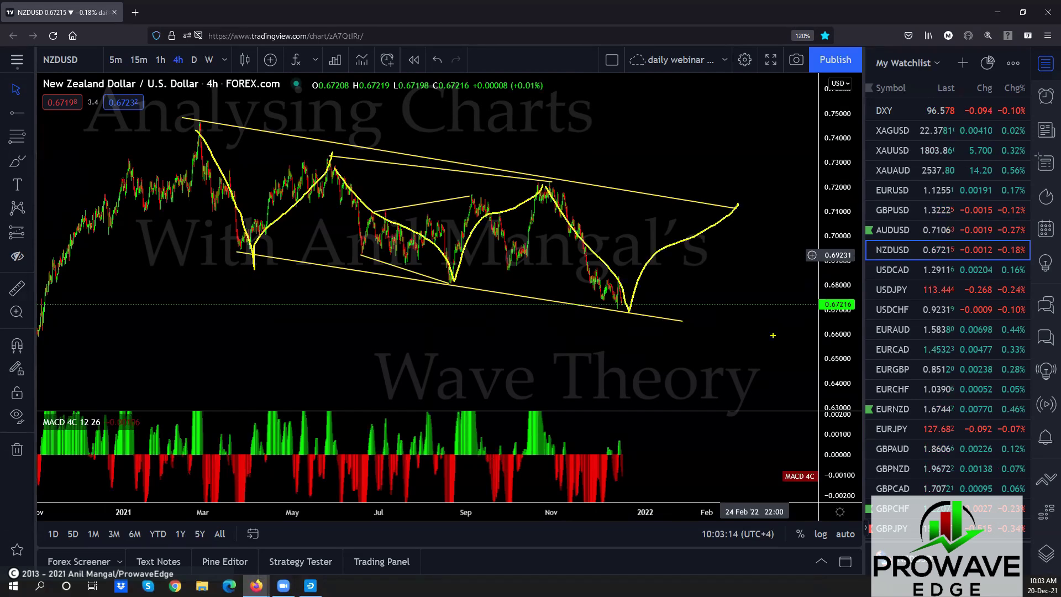
mouse_move(632, 307)
left_mouse_down()
mouse_move(678, 8)
mouse_move(646, 265)
mouse_move(728, 206)
left_mouse_up()
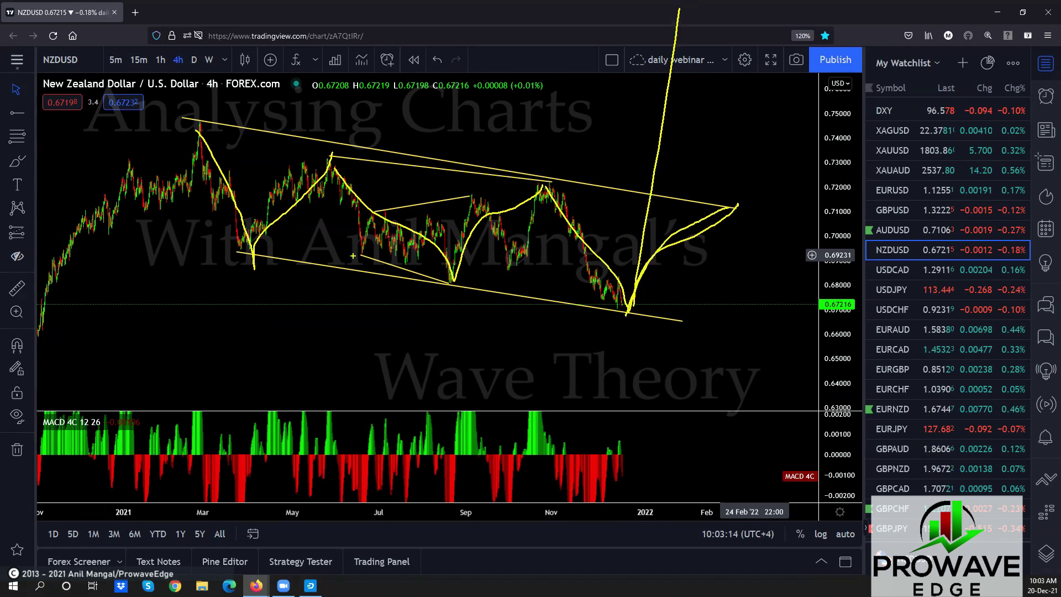
left_click_drag(352, 256, 528, 187)
left_click_drag(220, 254, 331, 154)
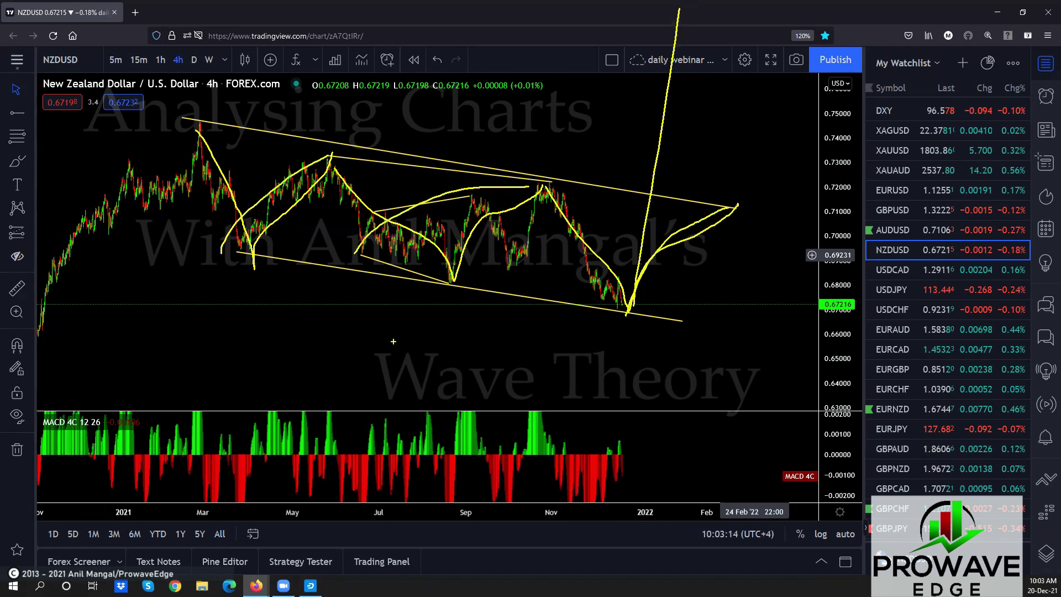
mouse_move(638, 301)
left_mouse_down()
mouse_move(601, 308)
mouse_move(615, 282)
left_mouse_up()
key("Escape")
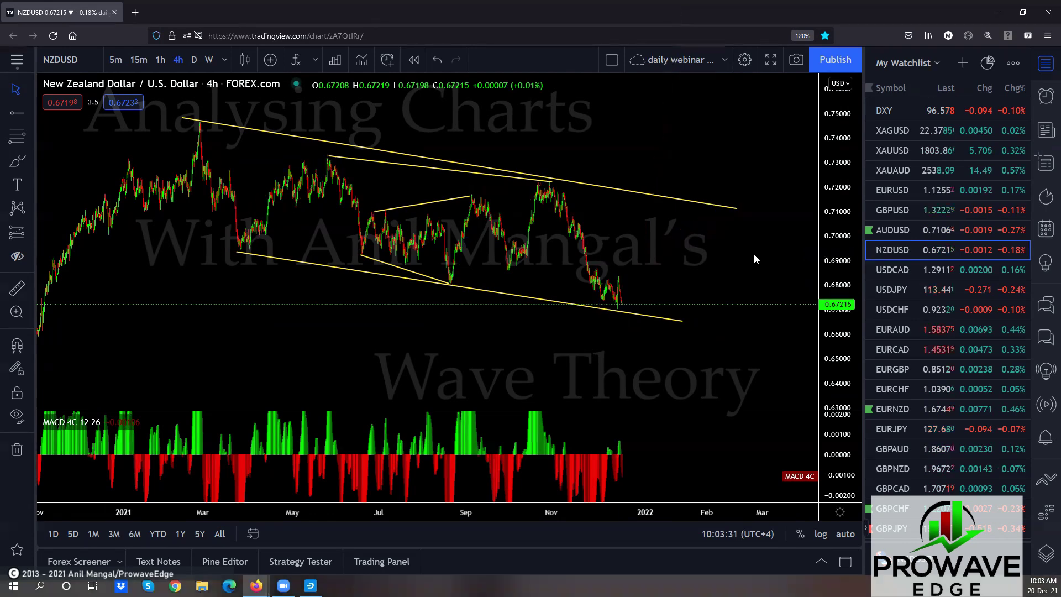
Switch NZDUSD to the 1-hour timeframe and frame December's price action against the channel's lower line.
left_click_drag(729, 246, 604, 220)
scroll(580, 213, "up", 4)
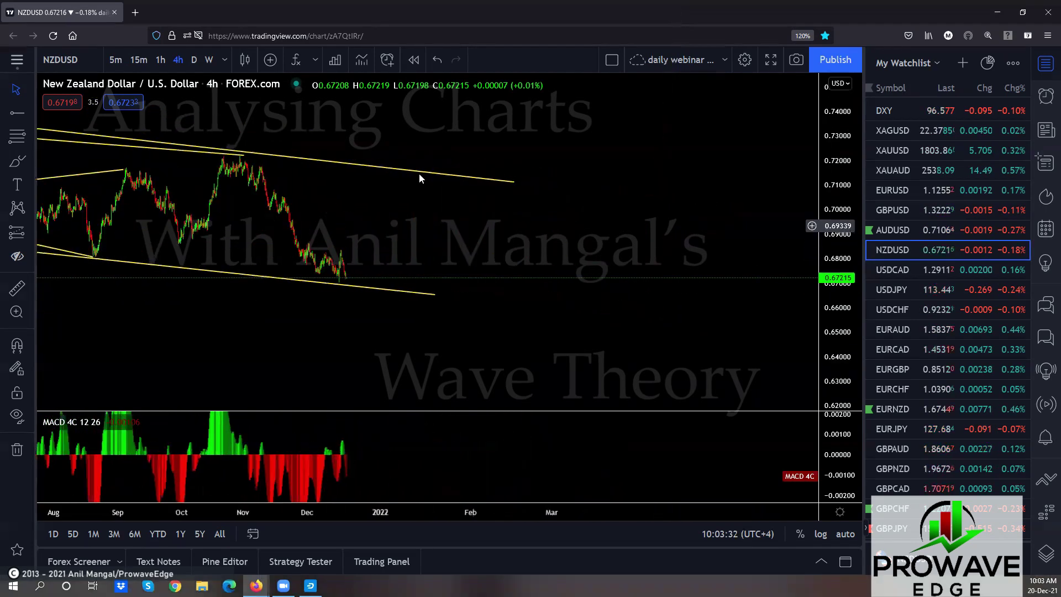
left_click(160, 65)
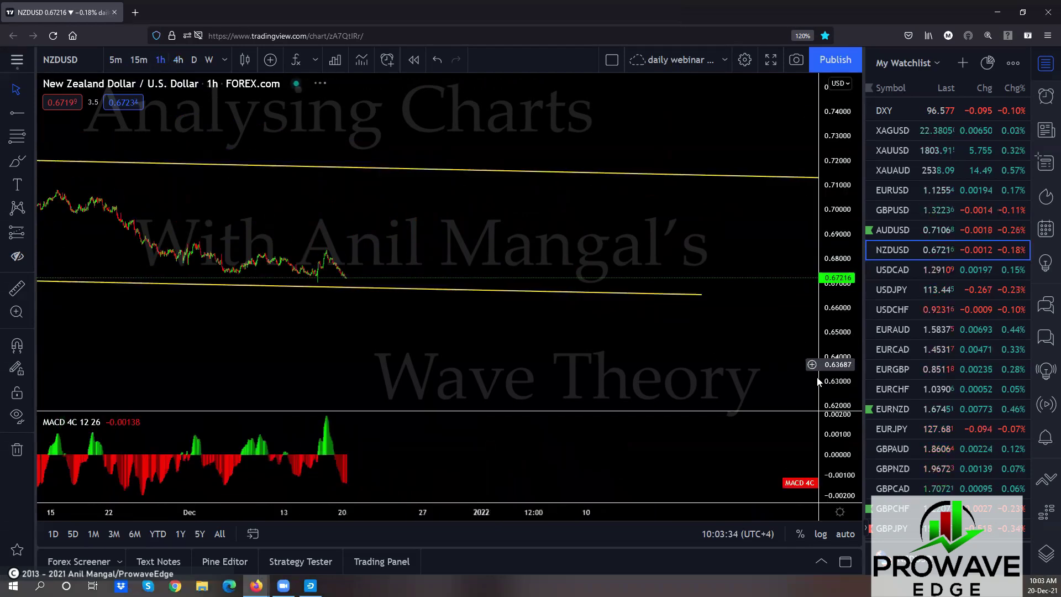
left_click_drag(814, 364, 803, 183)
left_click_drag(450, 226, 671, 404)
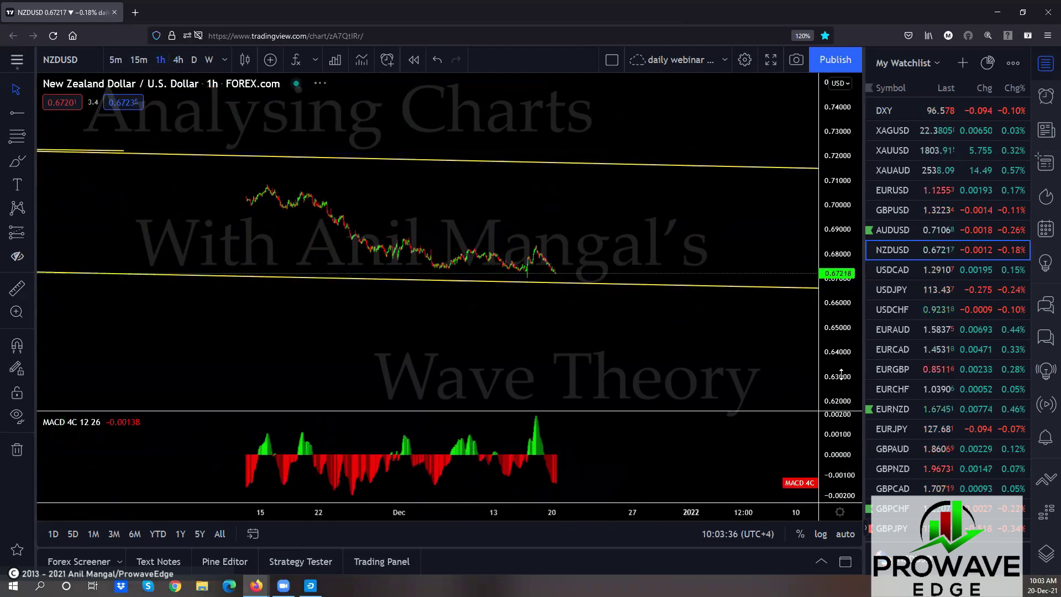
left_click_drag(840, 376, 835, 176)
scroll(686, 220, "up", 4)
scroll(686, 220, "up", 3)
left_click_drag(419, 254, 635, 226)
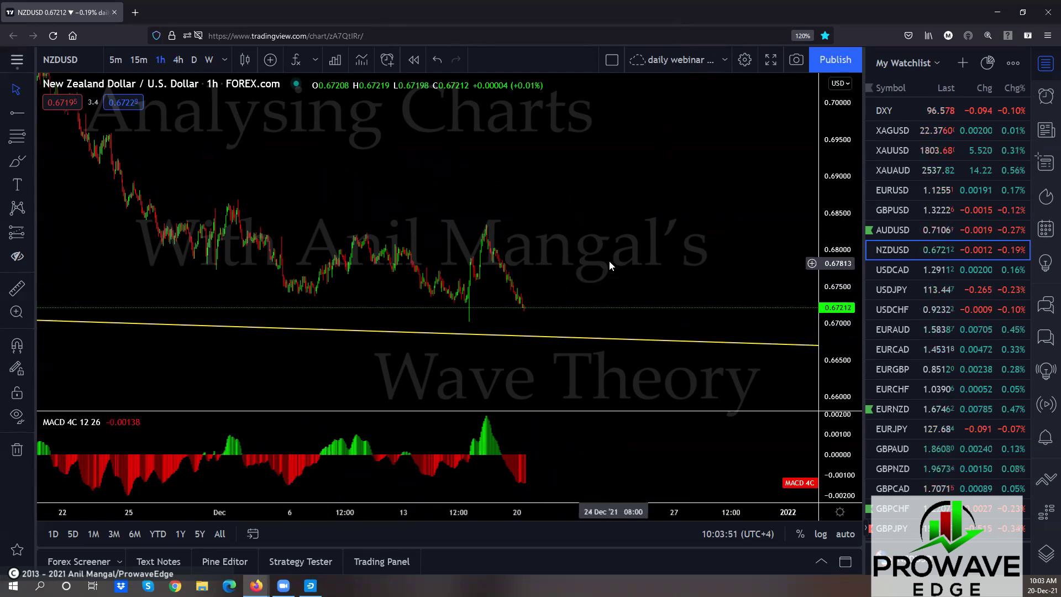
Switch to USDCAD, sketch the two December declines with a projected dip to about 1.2695 and rally to about 1.2950, and clear the sketch.
left_click(895, 269)
left_click_drag(824, 211, 817, 301)
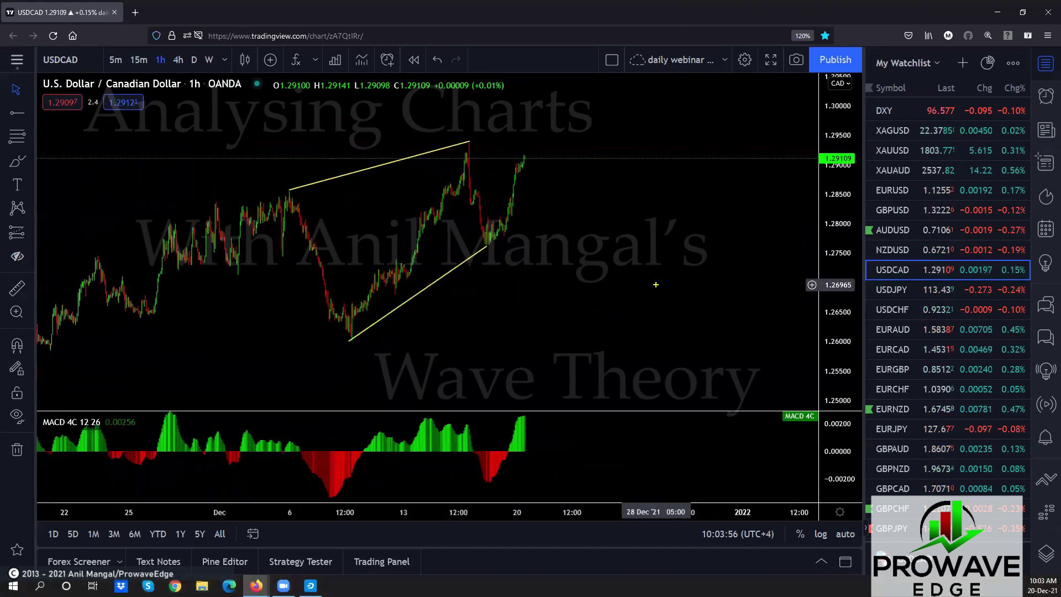
left_click_drag(292, 201, 341, 331)
mouse_move(476, 145)
left_mouse_down()
mouse_move(487, 243)
mouse_move(512, 286)
mouse_move(596, 136)
left_mouse_up()
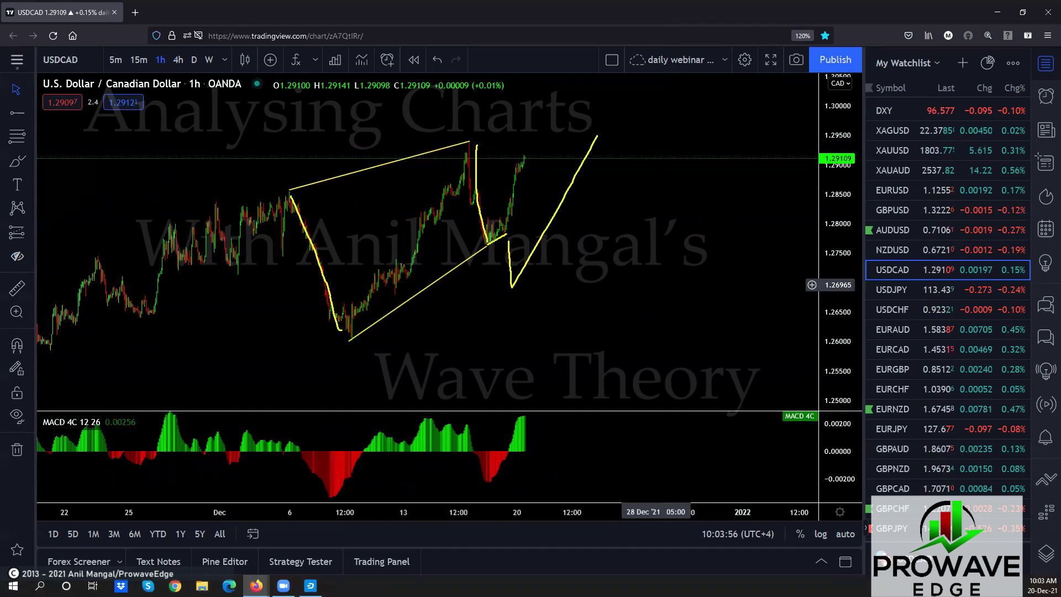
left_click_drag(505, 229, 541, 164)
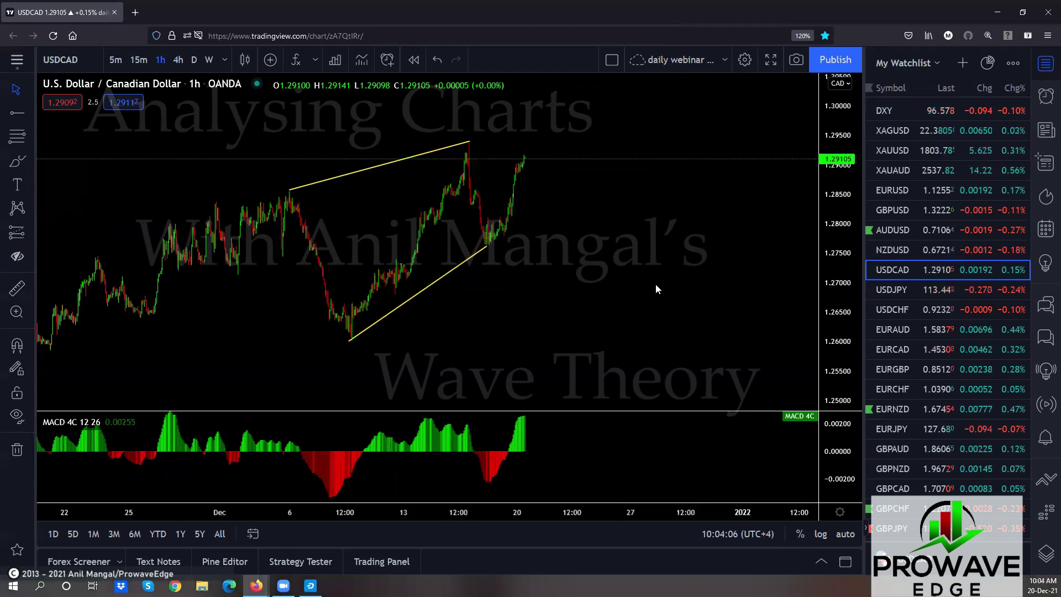
Examine USDCAD's rebound from the mid-December low up close and against the two December trendlines.
scroll(408, 223, "up", 3)
scroll(409, 221, "up", 5)
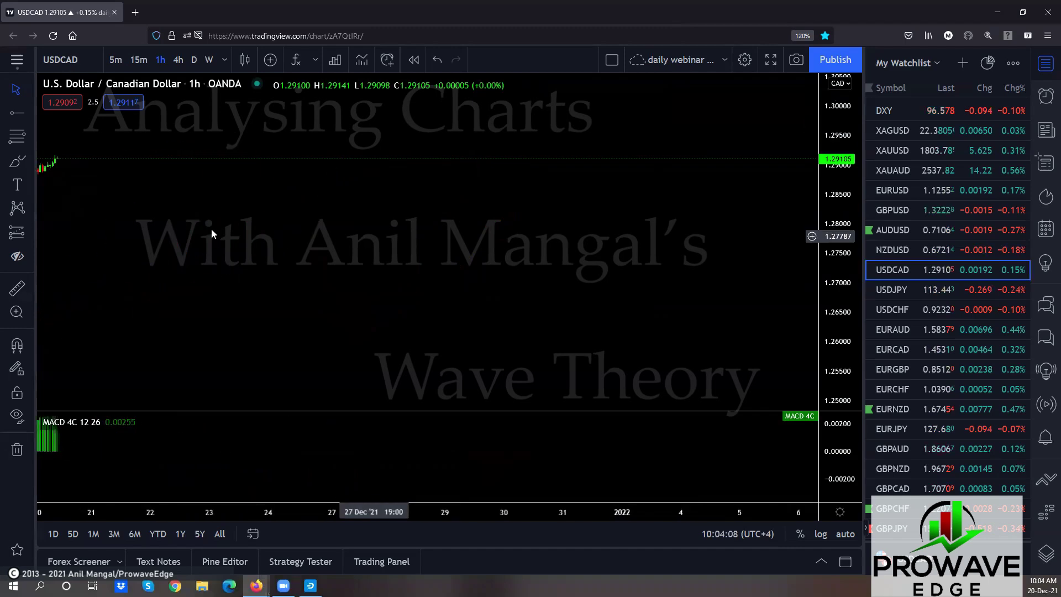
left_click_drag(217, 233, 598, 277)
left_click_drag(824, 319, 805, 186)
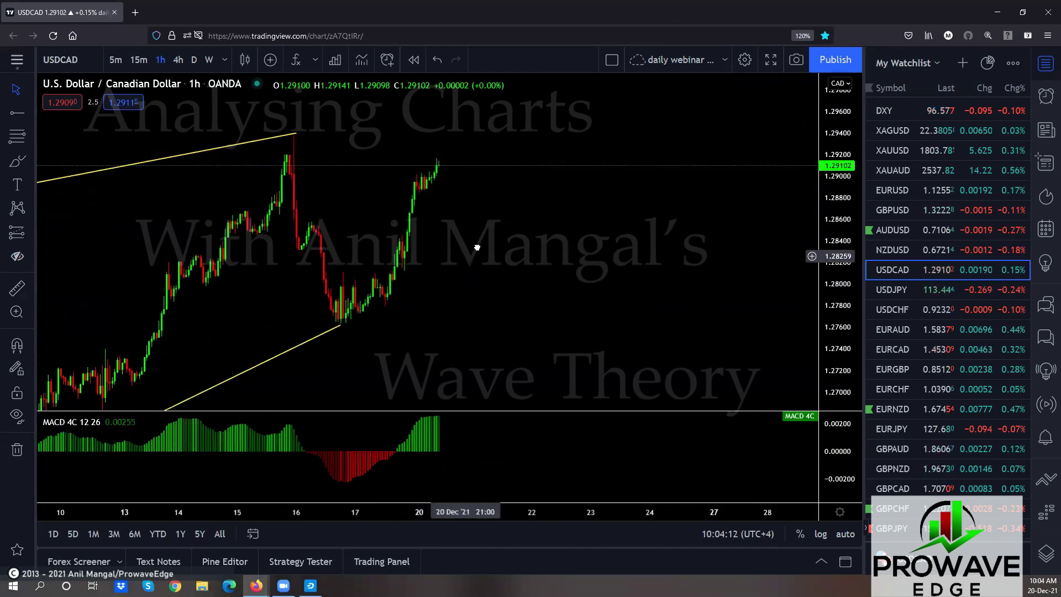
scroll(536, 194, "down", 5)
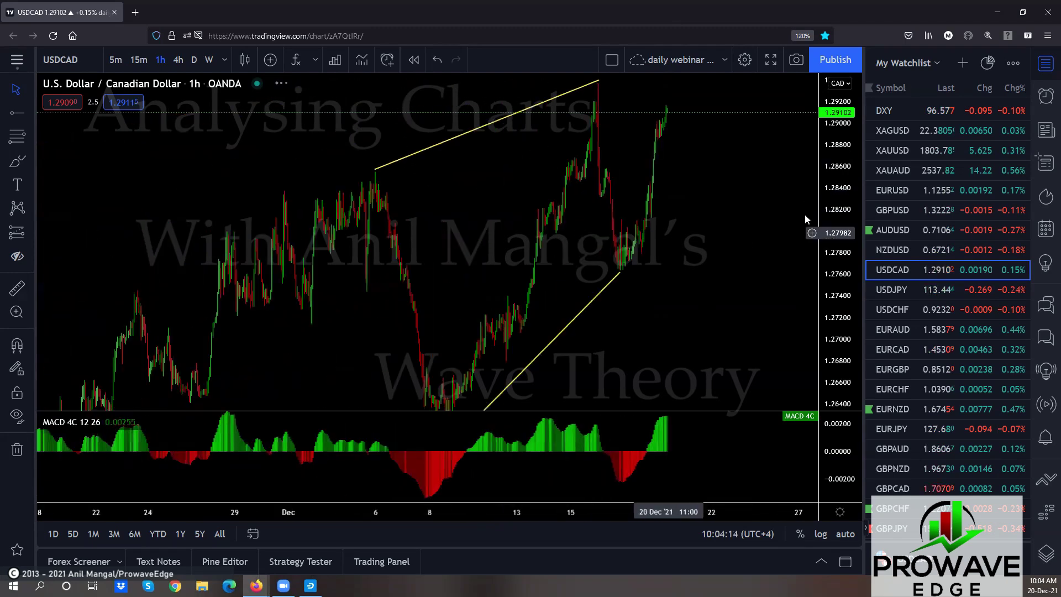
scroll(681, 297, "down", 2)
left_click_drag(681, 297, 549, 326)
left_click_drag(824, 291, 823, 352)
left_click_drag(675, 322, 646, 297)
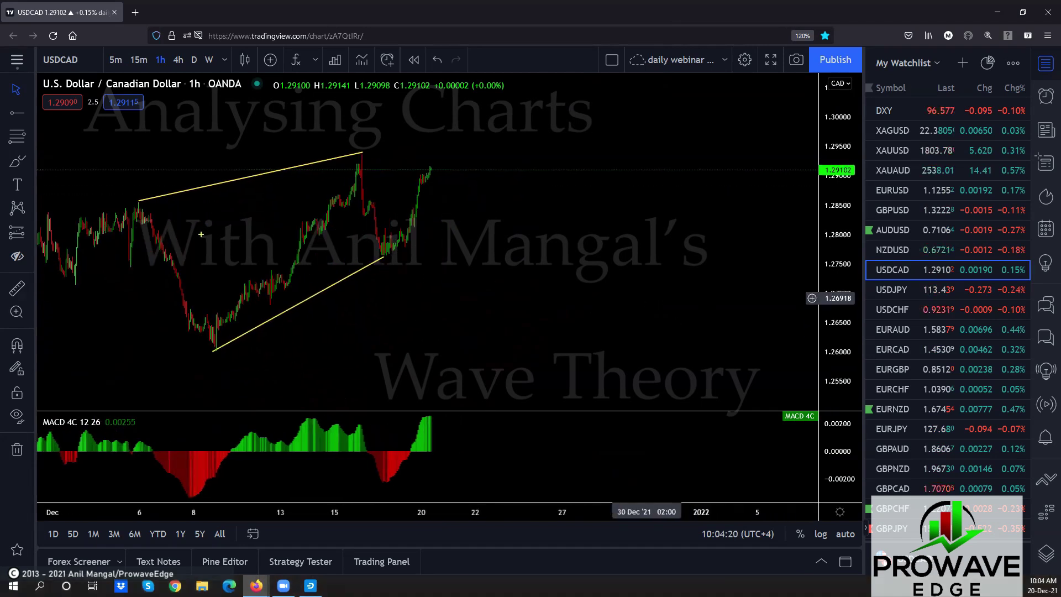
Trace USDCAD's declines from the two December highs, sketch projected moves from about 1.2910 including a rally above 1.3000, and clear the drawing.
left_click_drag(139, 205, 217, 335)
left_click_drag(364, 164, 378, 251)
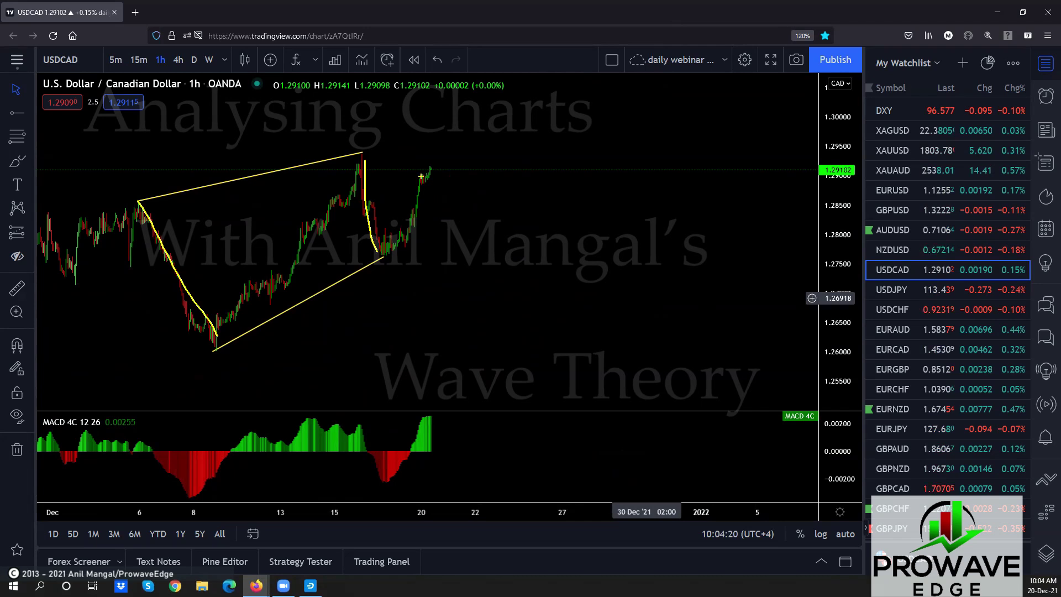
mouse_move(430, 169)
left_mouse_down()
mouse_move(435, 146)
mouse_move(447, 243)
mouse_move(475, 150)
mouse_move(494, 208)
left_mouse_up()
mouse_move(509, 235)
left_mouse_down()
mouse_move(530, 145)
mouse_move(552, 253)
mouse_move(652, 76)
mouse_move(713, 217)
mouse_move(188, 335)
left_mouse_up()
mouse_move(166, 236)
left_mouse_down()
mouse_move(320, 157)
mouse_move(624, 82)
left_mouse_up()
mouse_move(522, 147)
left_mouse_down()
mouse_move(347, 216)
mouse_move(525, 238)
mouse_move(526, 157)
left_mouse_up()
mouse_move(207, 326)
left_mouse_down()
mouse_move(346, 151)
mouse_move(568, 259)
mouse_move(646, 74)
mouse_move(721, 223)
mouse_move(804, 0)
left_mouse_up()
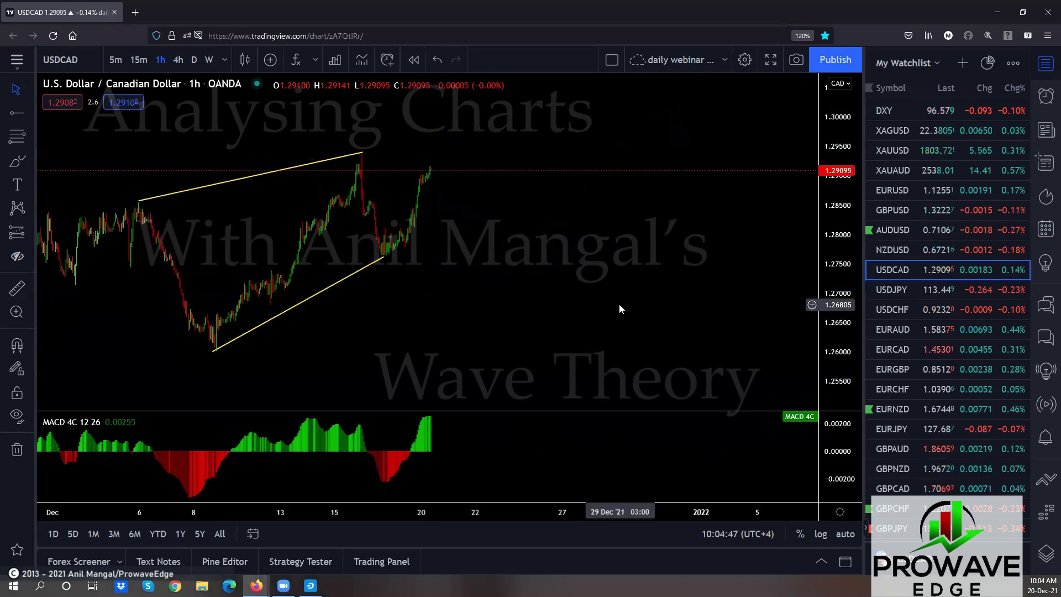
Examine USDCAD's November-to-December advance and its latest swing relative to the mid-December high.
scroll(619, 304, "down", 3)
scroll(616, 306, "down", 2)
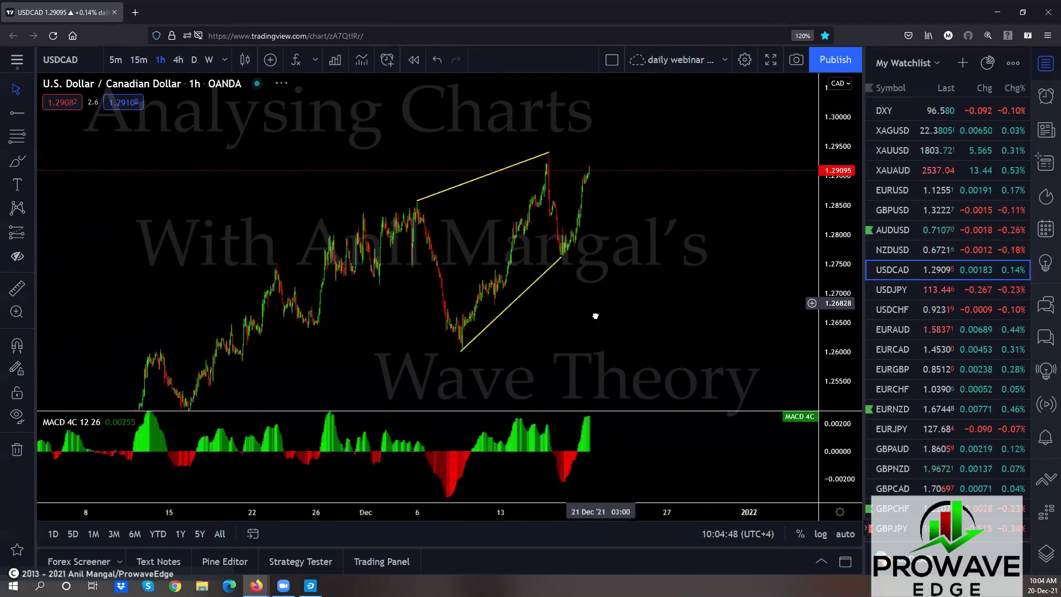
scroll(558, 284, "down", 2)
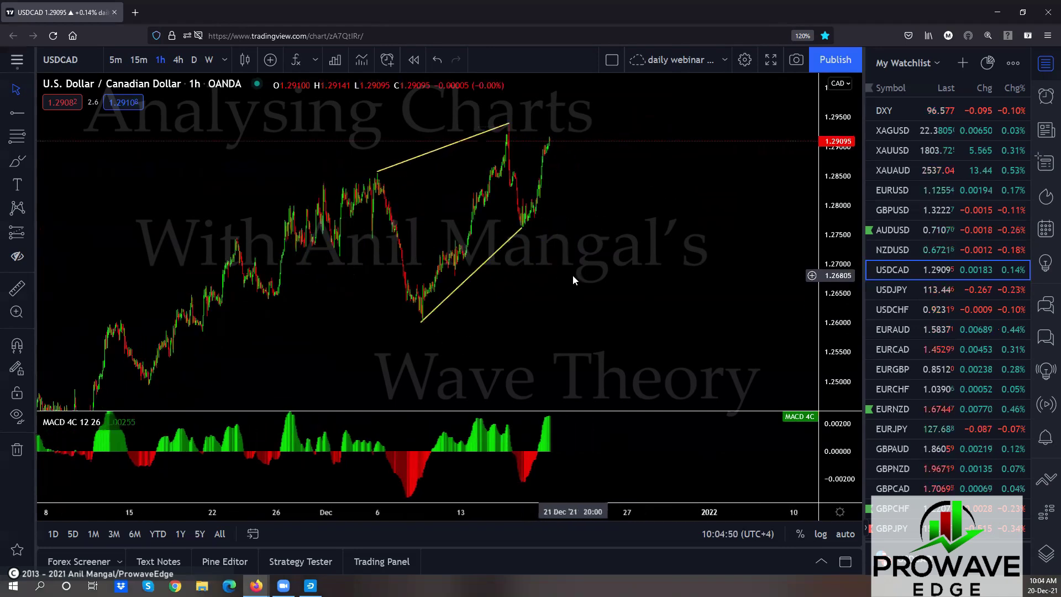
left_click_drag(548, 282, 502, 277)
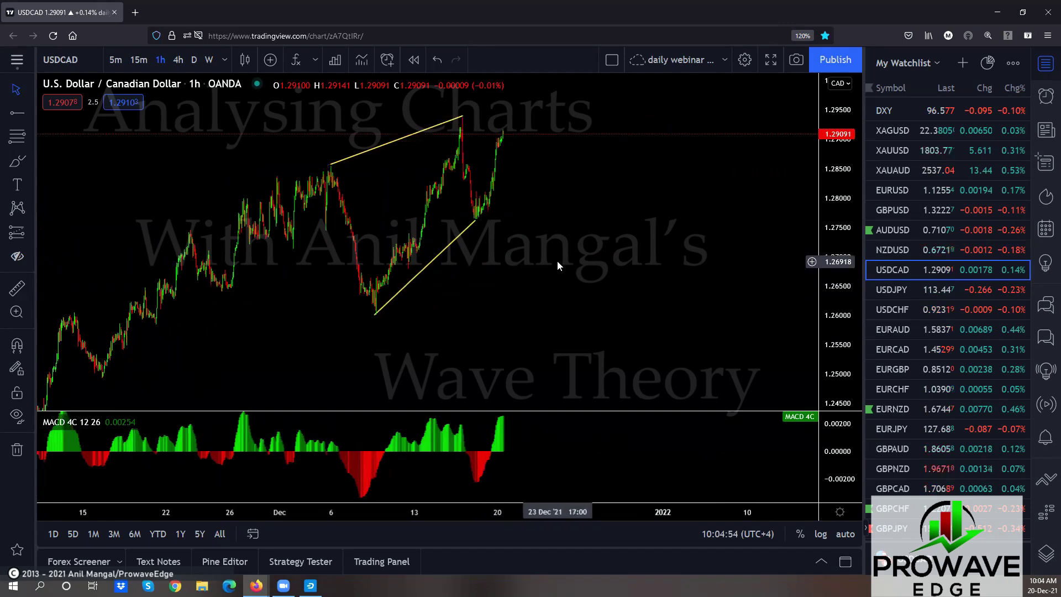
scroll(555, 271, "up", 2)
left_click_drag(553, 271, 546, 332)
left_click_drag(836, 309, 834, 221)
left_click_drag(620, 269, 593, 319)
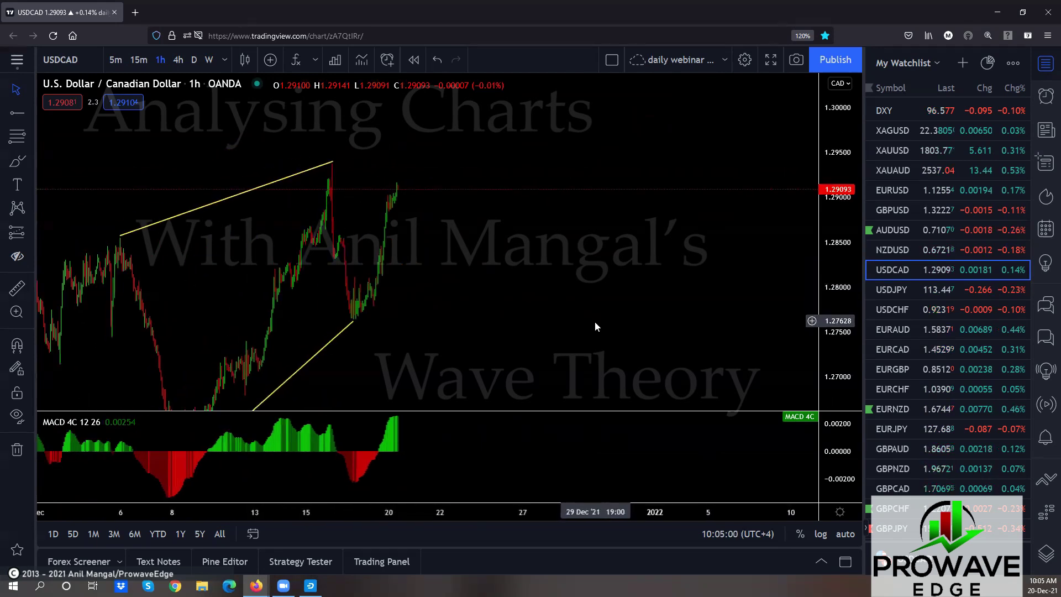
scroll(586, 317, "up", 1)
left_click_drag(476, 311, 523, 279)
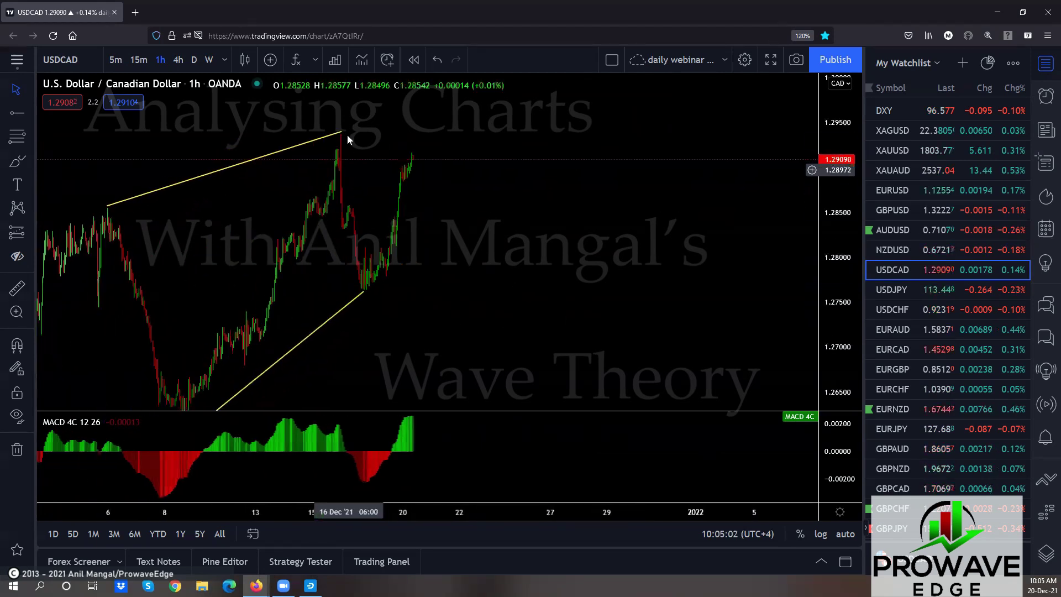
scroll(547, 331, "up", 4)
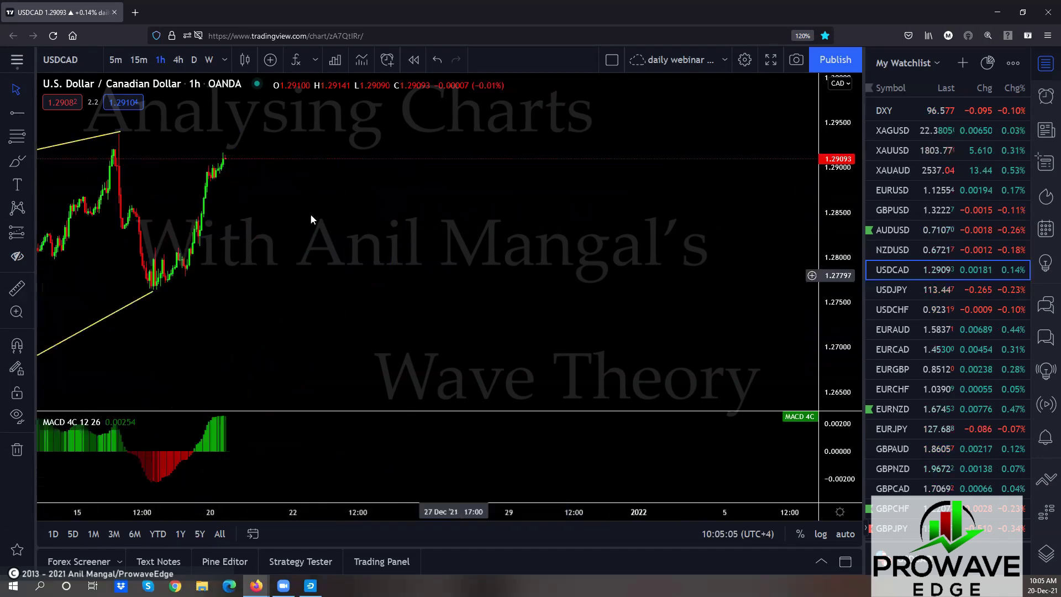
left_click_drag(367, 251, 590, 285)
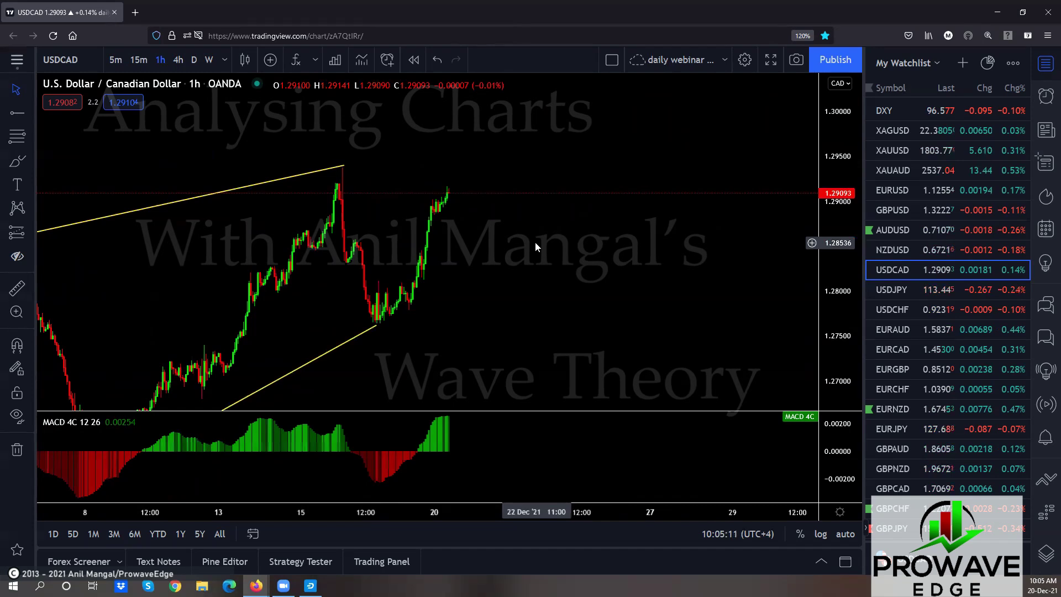
scroll(531, 249, "down", 4)
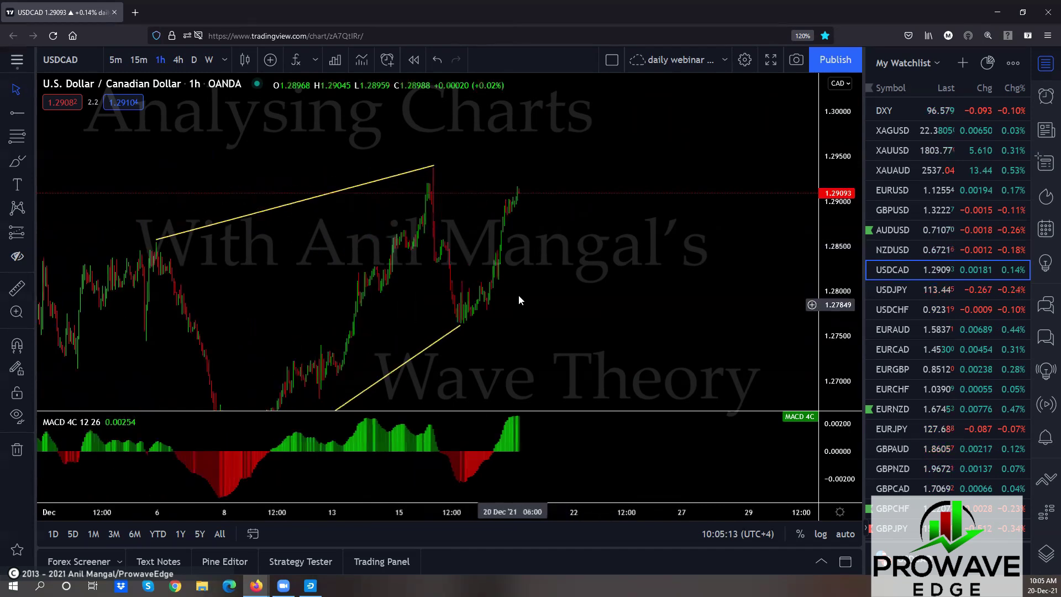
left_click_drag(704, 271, 645, 270)
Switch to USDJPY on the daily timeframe, mark the 2021 advance's corrections with a projected rise to about 117.5, and clear the sketch.
left_click(891, 292)
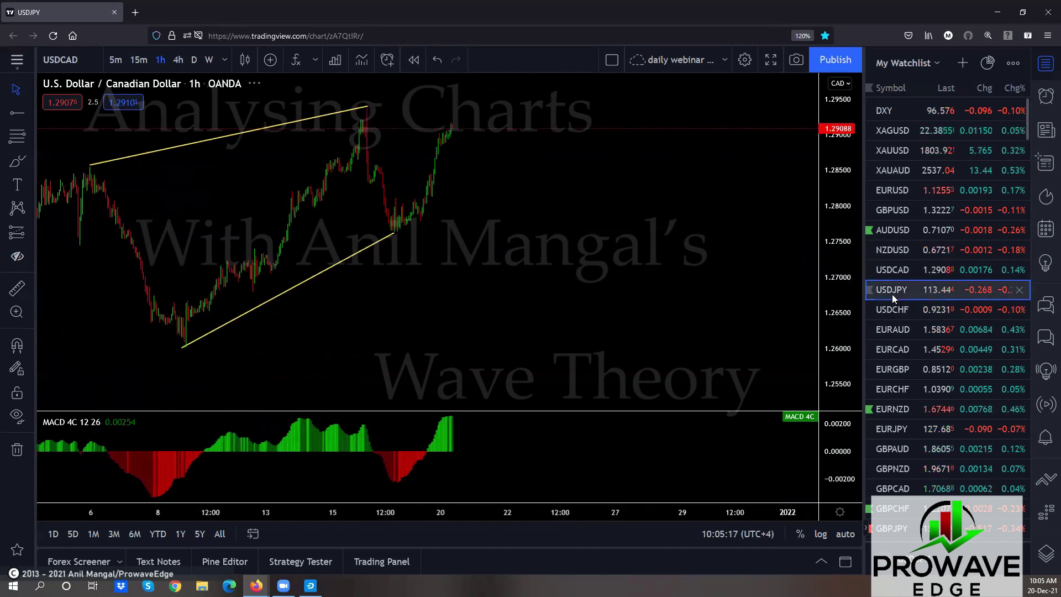
scroll(762, 296, "down", 8)
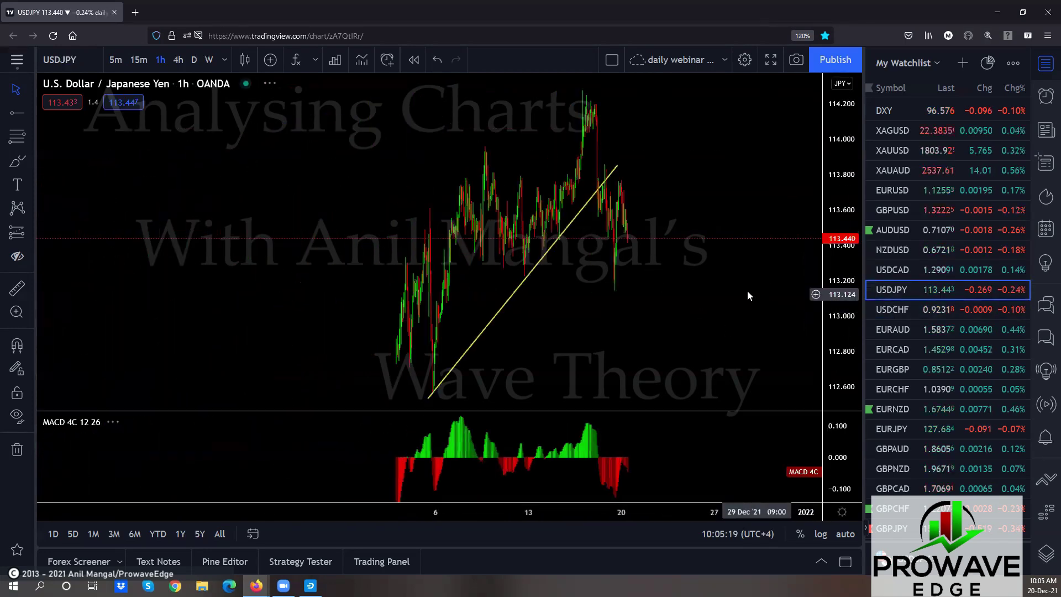
left_click_drag(835, 137, 794, 373)
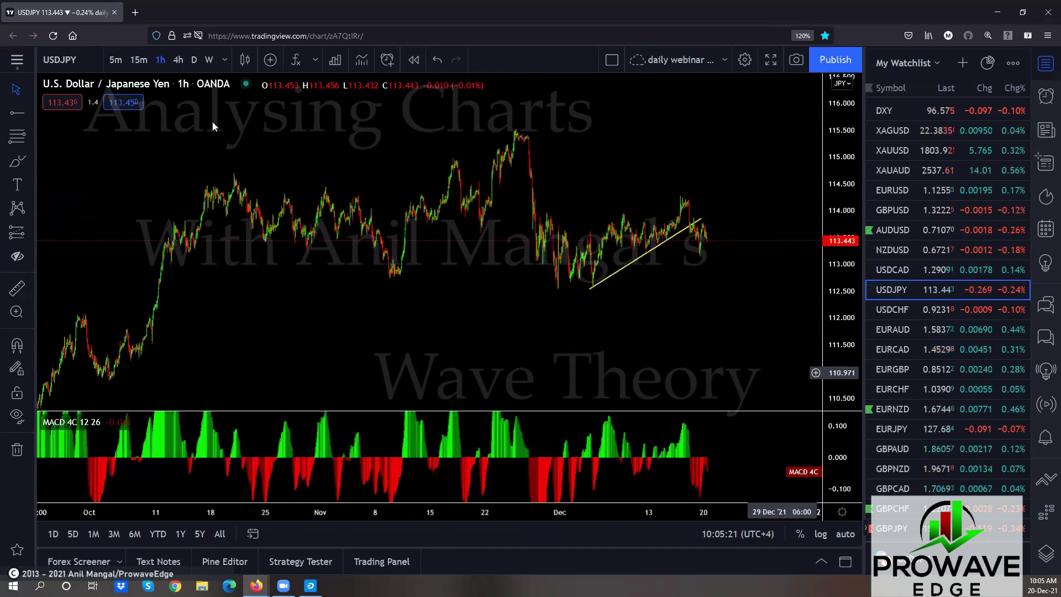
left_click(193, 60)
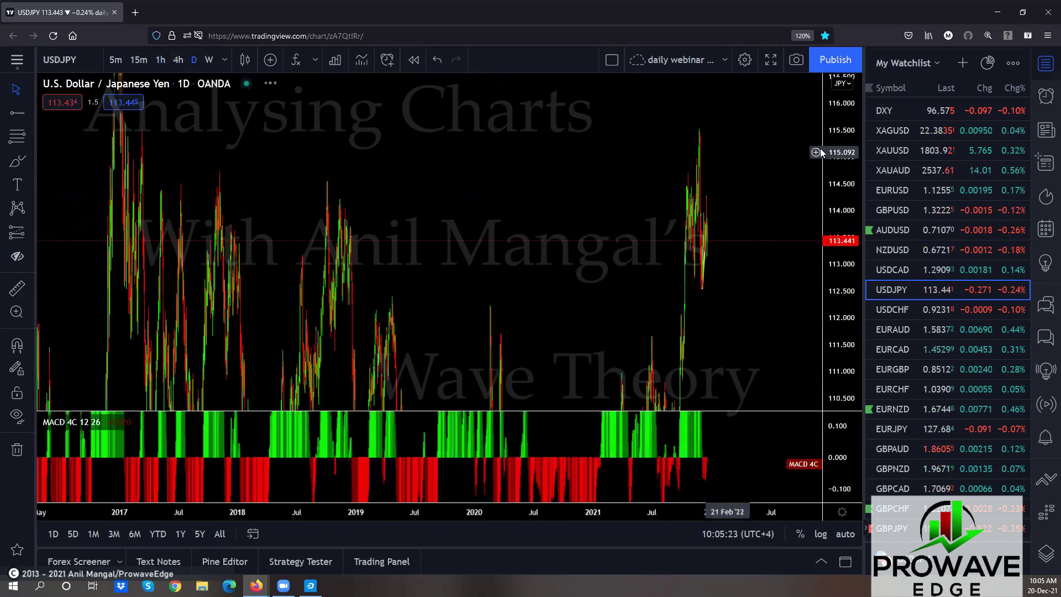
left_click_drag(768, 358, 602, 331)
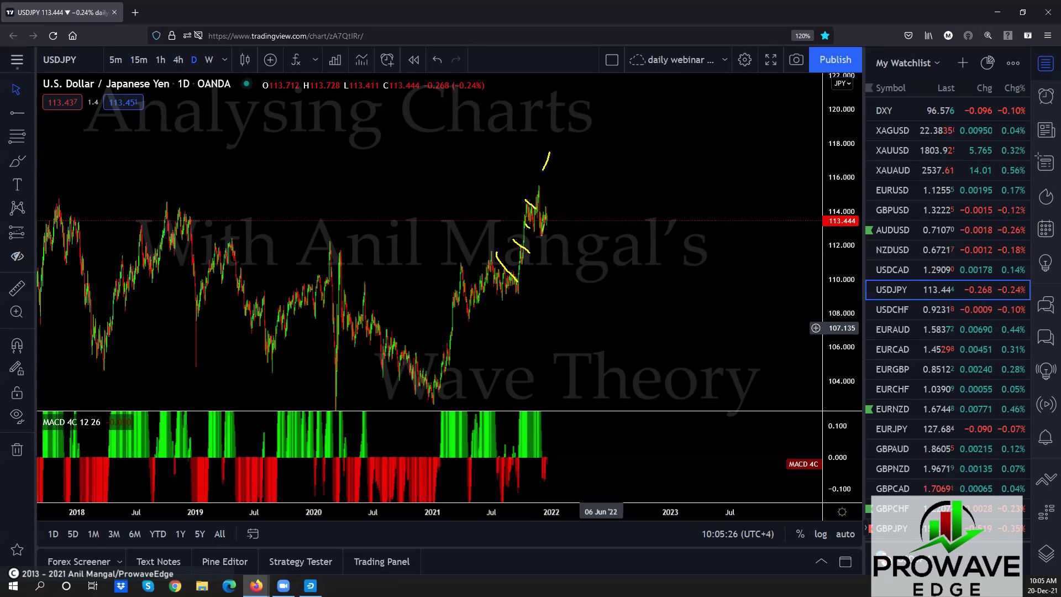
key("Escape")
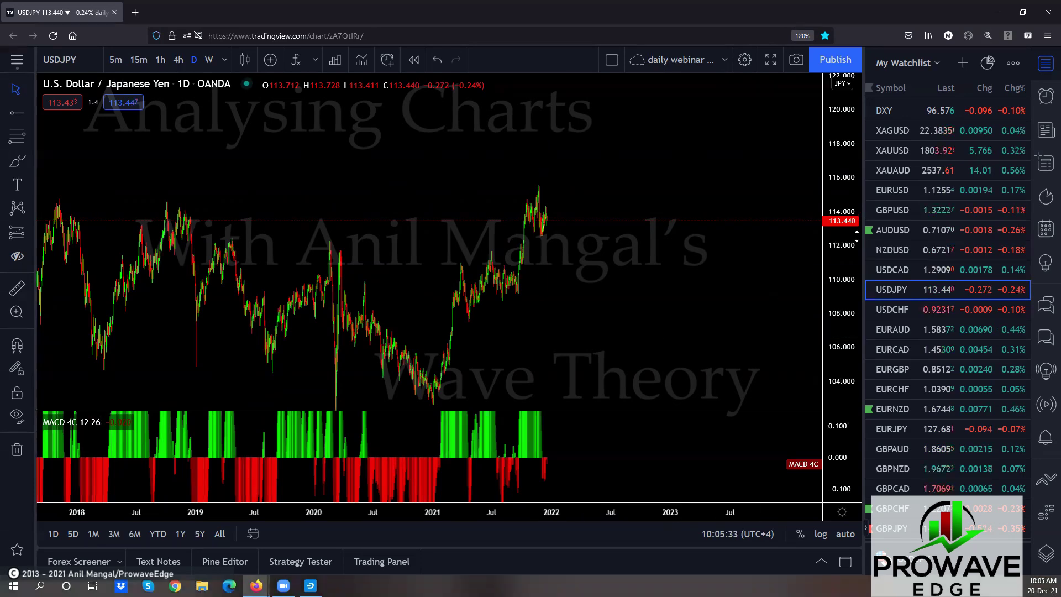
Add a horizontal ray on the daily USDJPY chart from the December 2016 high at about 118.69.
left_click_drag(854, 232, 850, 293)
scroll(602, 326, "down", 2)
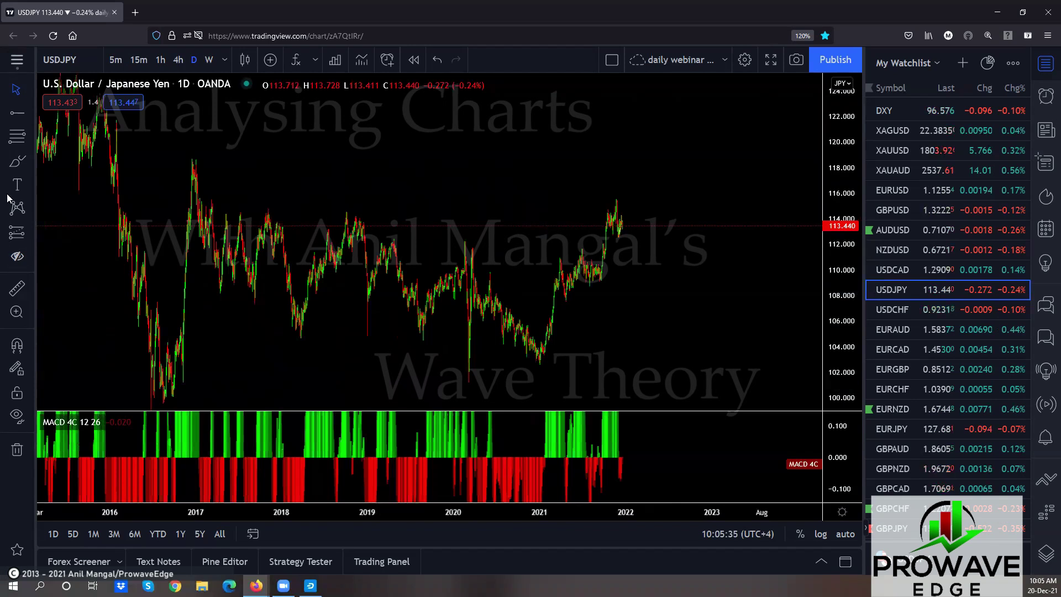
left_click(14, 128)
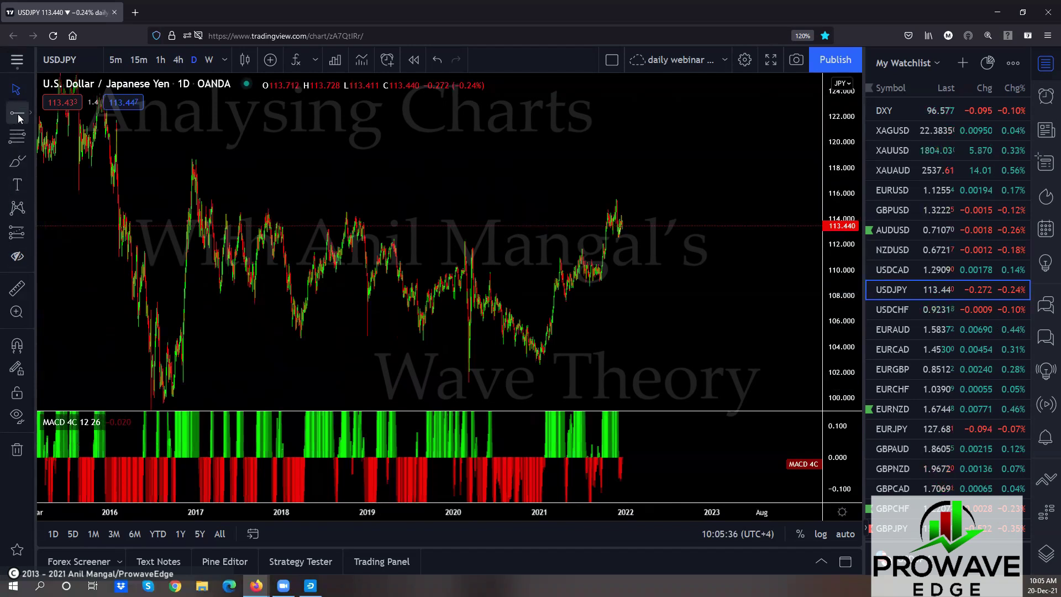
left_click(190, 159)
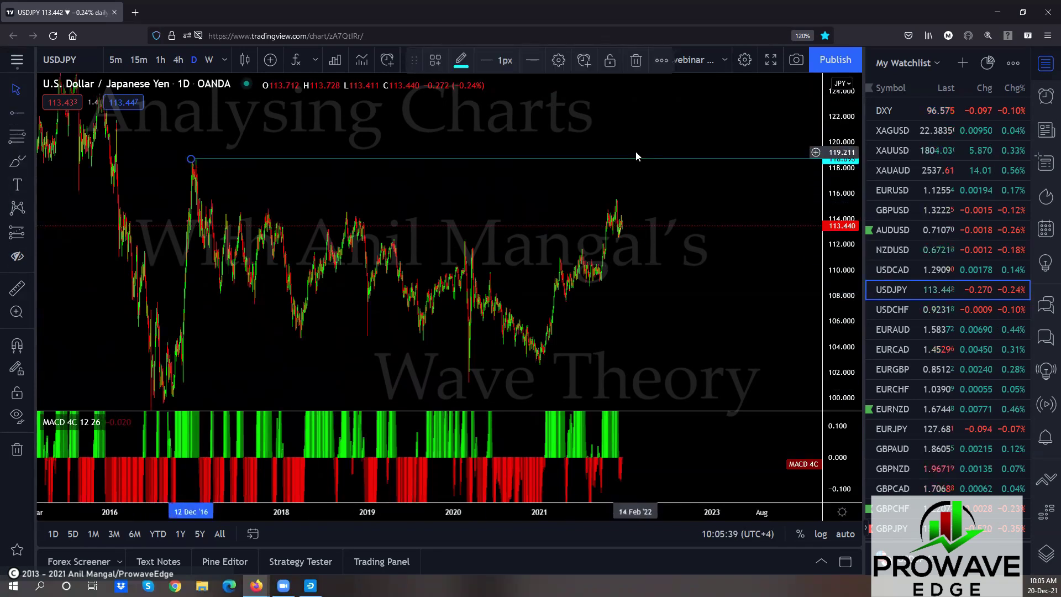
left_click(696, 273)
Sketch a consolidation box from USDJPY's November 2021 high, a projected drop to about 108.3 and rallies above the horizontal ray, and clear the drawing.
scroll(677, 264, "up", 5)
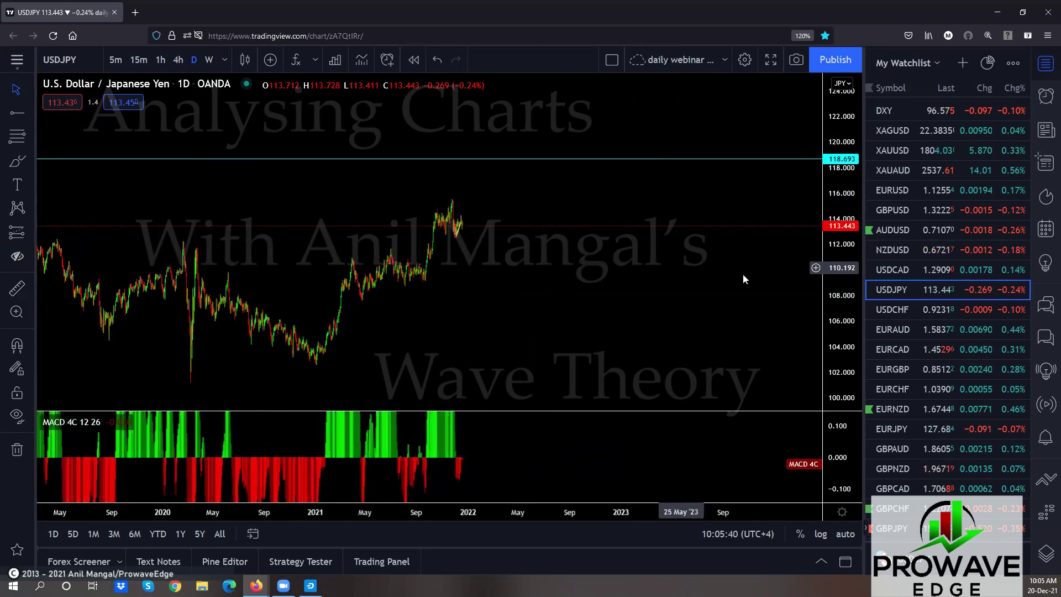
left_click_drag(840, 314, 840, 257)
left_click_drag(503, 282, 780, 215)
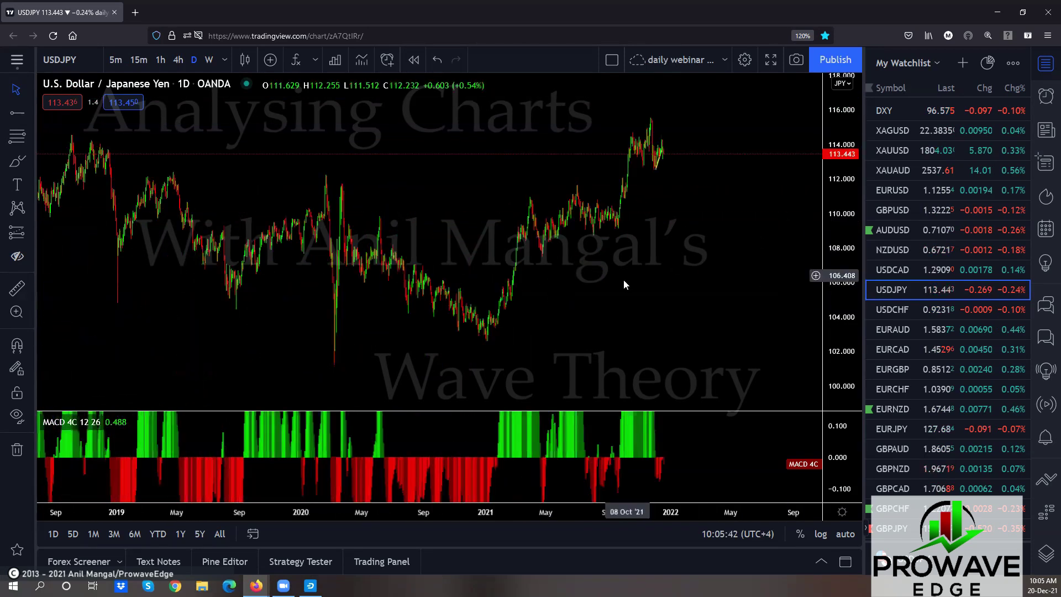
scroll(634, 271, "up", 7)
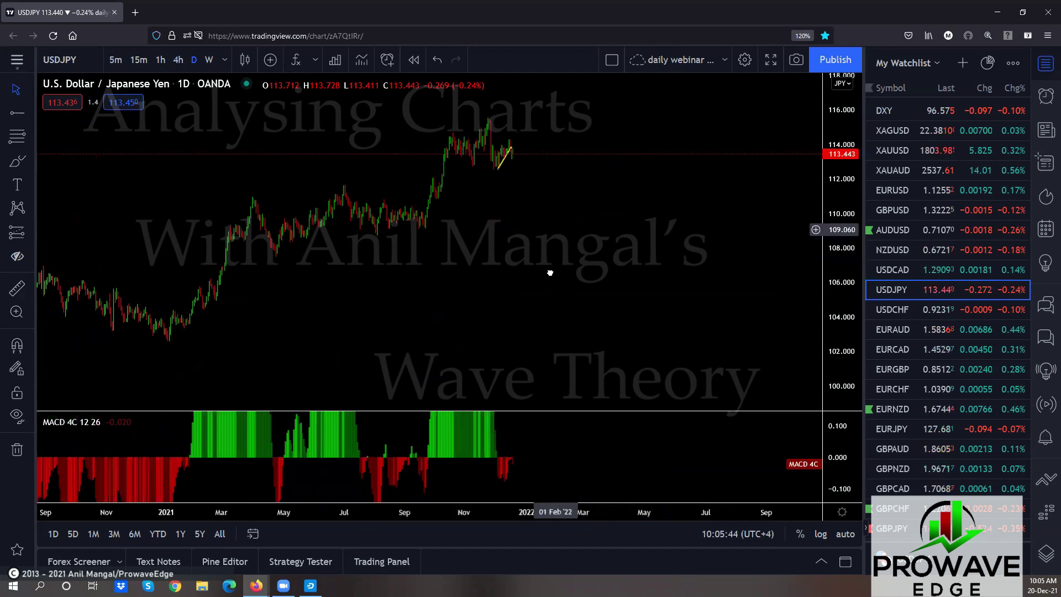
left_click_drag(551, 263, 540, 308)
scroll(524, 307, "up", 2)
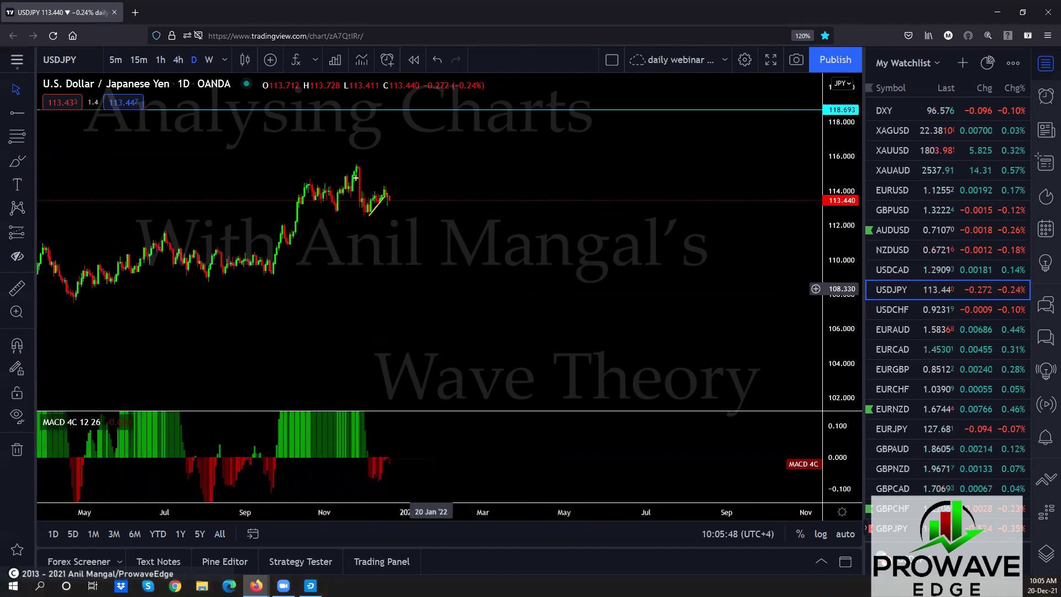
left_click_drag(389, 222, 391, 289)
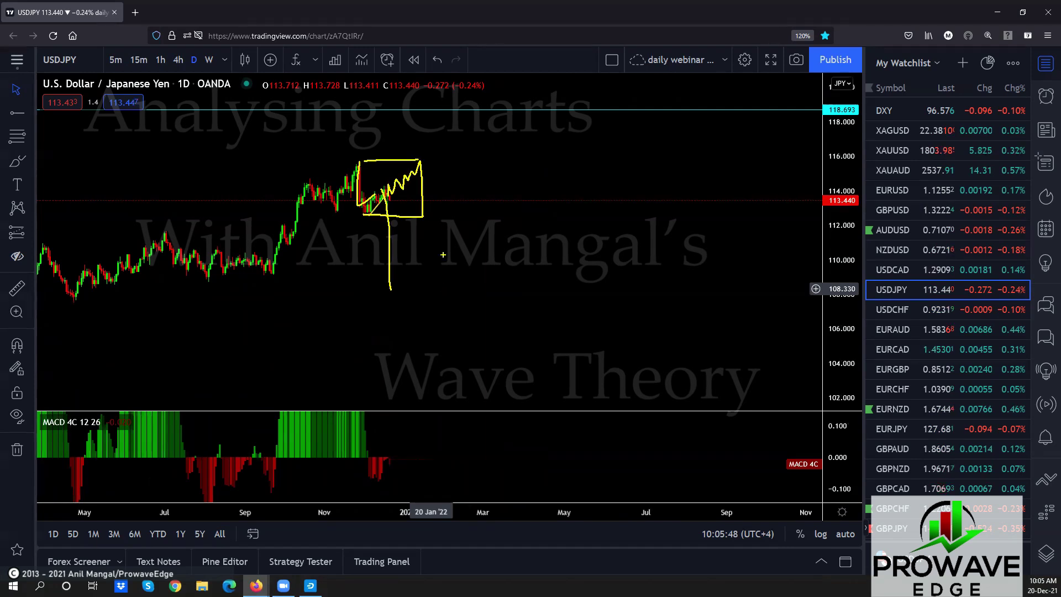
left_click_drag(424, 215, 462, 152)
left_click_drag(395, 277, 531, 102)
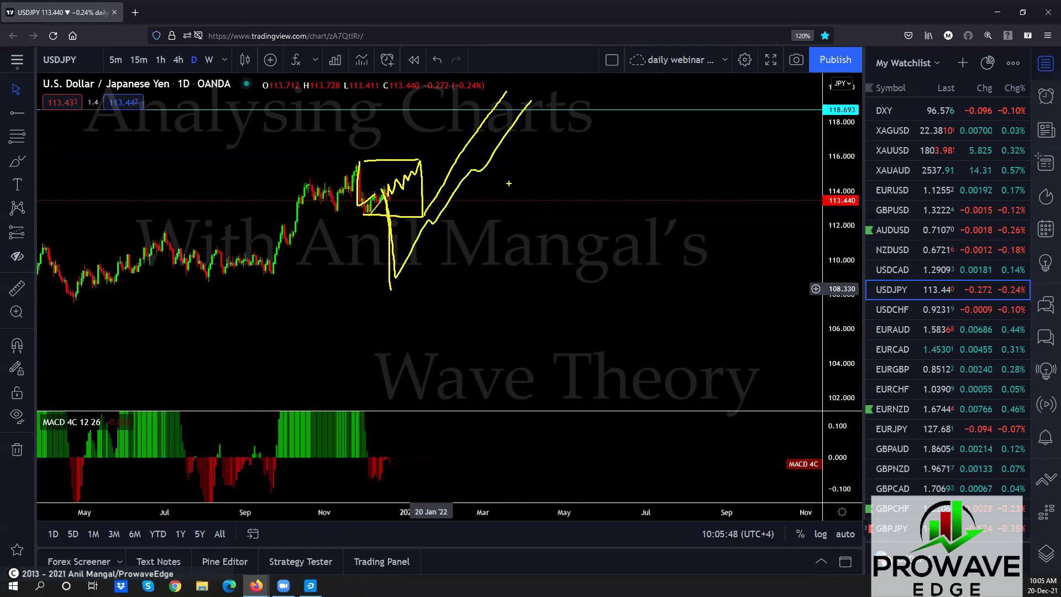
key("Escape")
Set USDJPY to 4-hour, sketch a falling channel from the November high with a dip to about 112.4 and rally to about 116, and clear it.
scroll(364, 285, "down", 2)
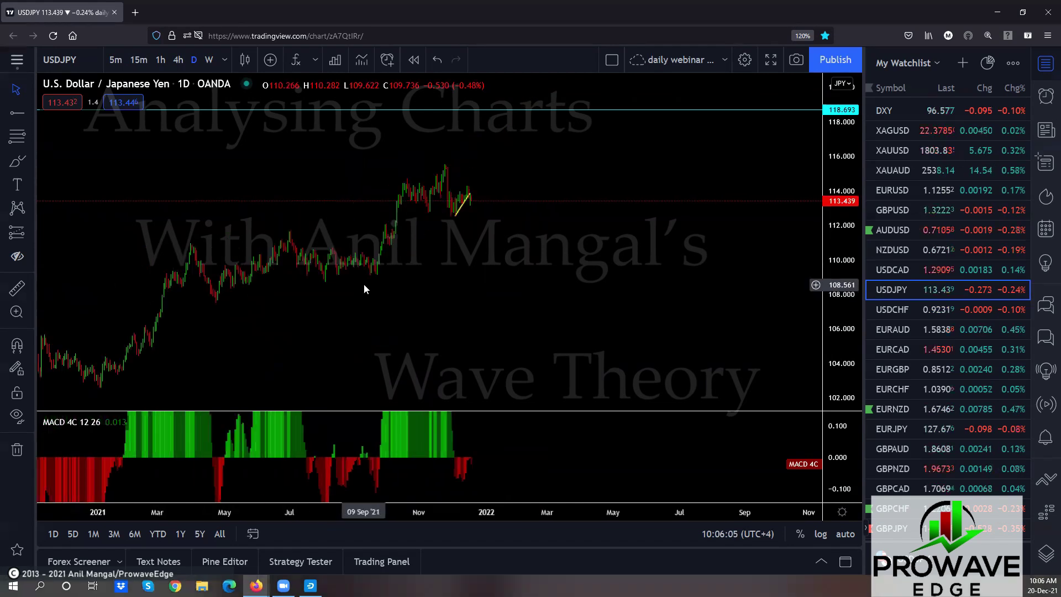
scroll(397, 297, "up", 4)
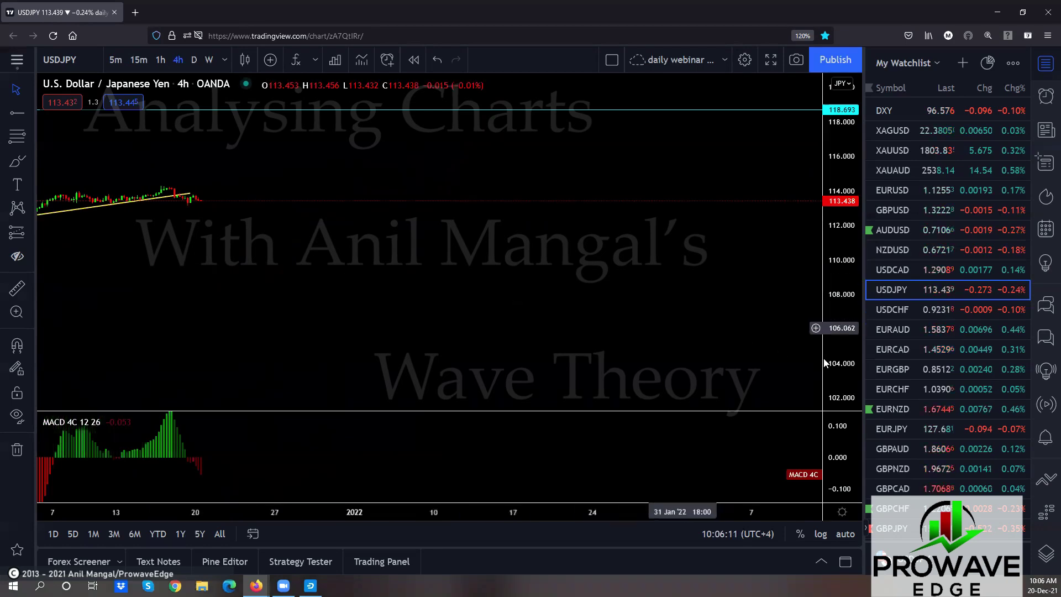
left_click_drag(833, 364, 737, 124)
left_click_drag(166, 256, 476, 371)
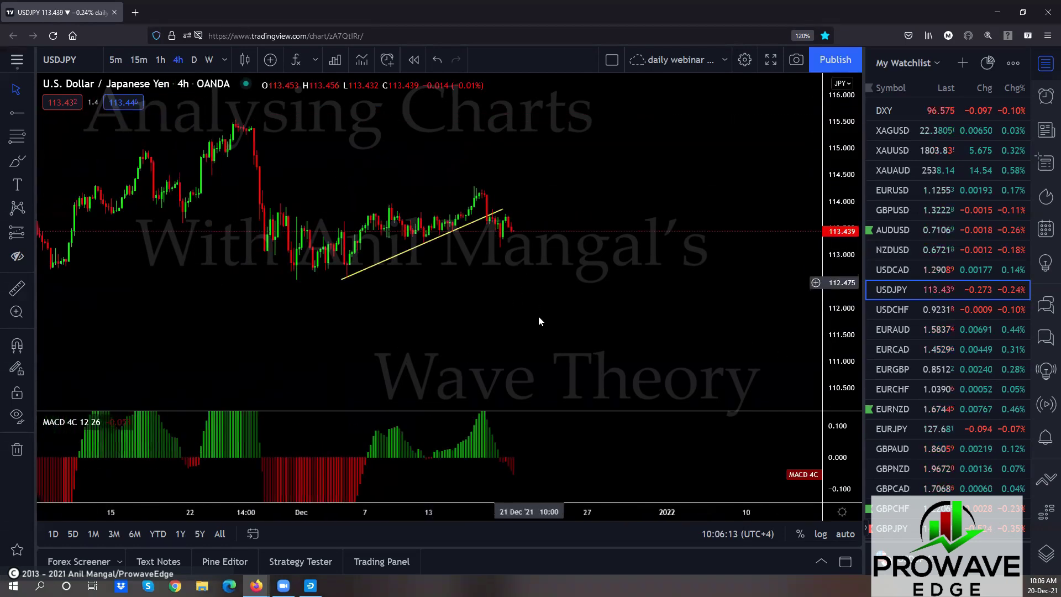
scroll(538, 316, "down", 2)
left_click_drag(544, 327, 438, 334)
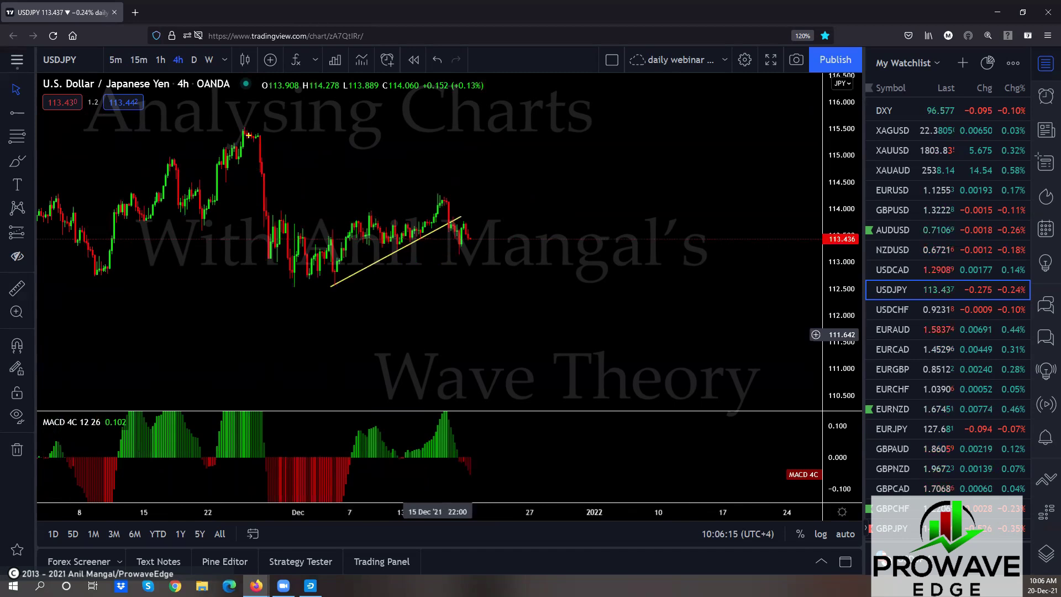
left_click_drag(260, 145, 249, 242)
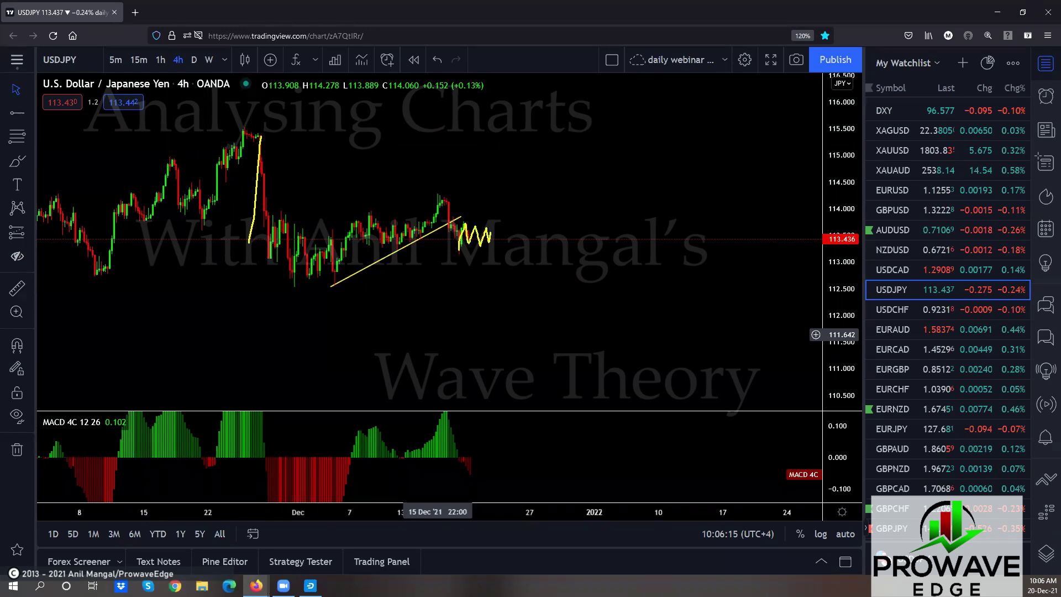
mouse_move(496, 293)
left_mouse_down()
mouse_move(528, 198)
mouse_move(580, 96)
left_mouse_up()
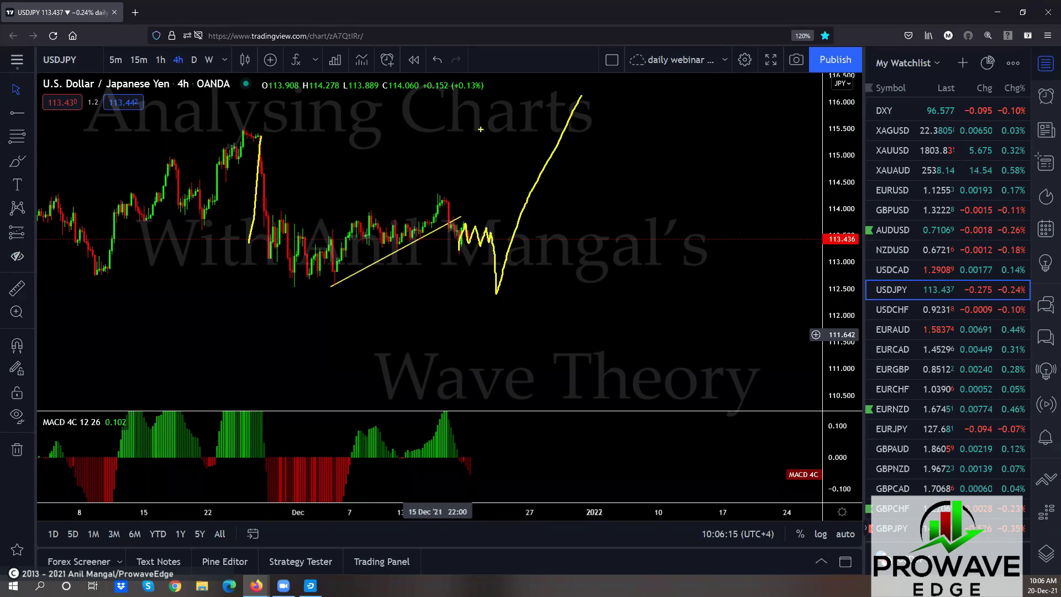
left_click_drag(242, 133, 493, 211)
left_click_drag(259, 264, 513, 323)
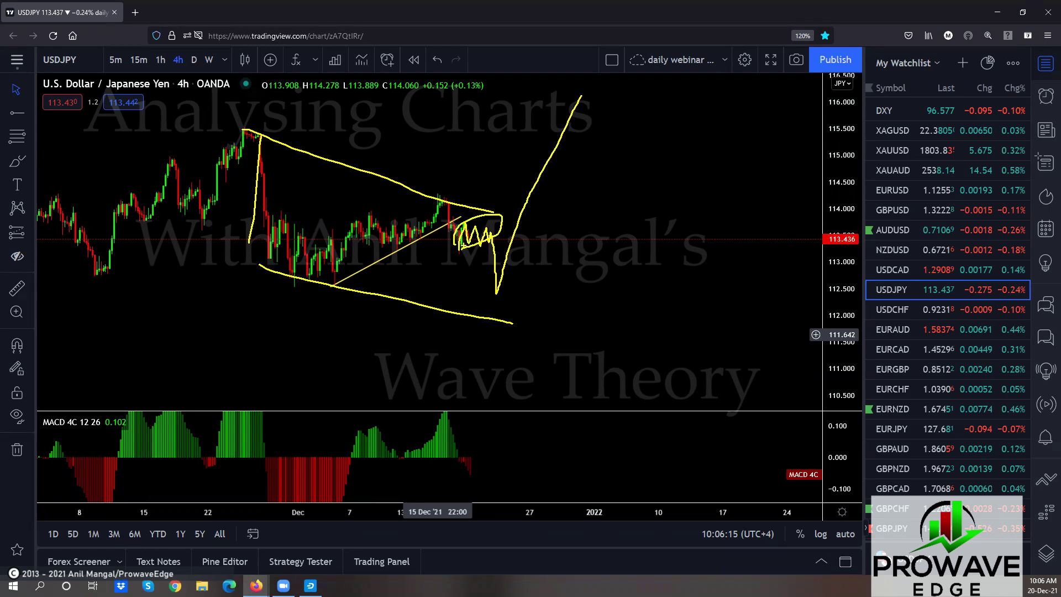
key("Escape")
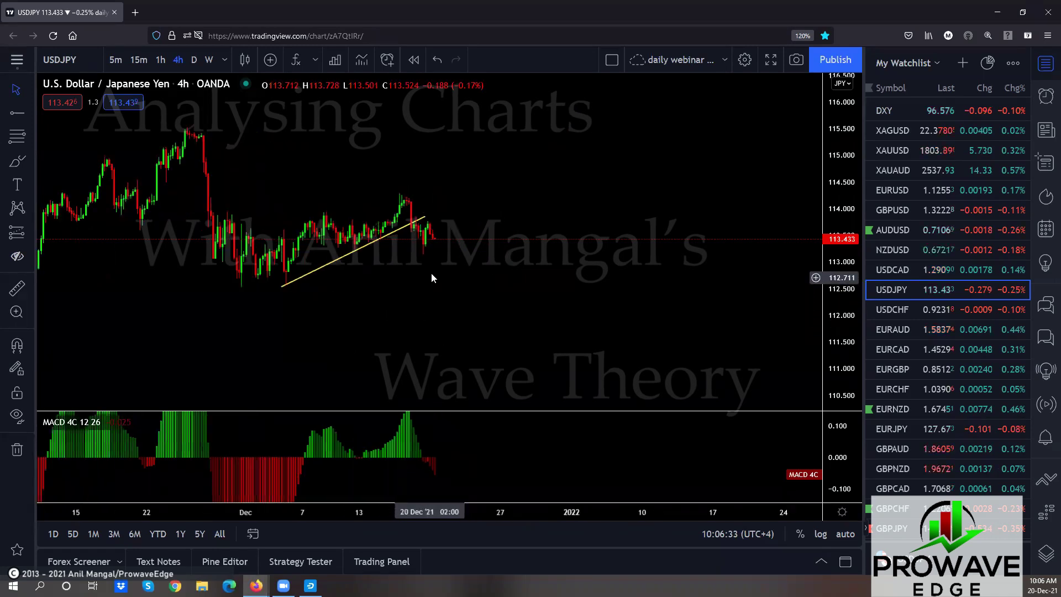
Sketch a small sideways pattern at USDJPY's latest 4-hour swing with a projected drop to about 112.4, and clear the drawing.
scroll(431, 274, "up", 1)
left_click_drag(840, 333, 839, 251)
scroll(412, 308, "up", 1)
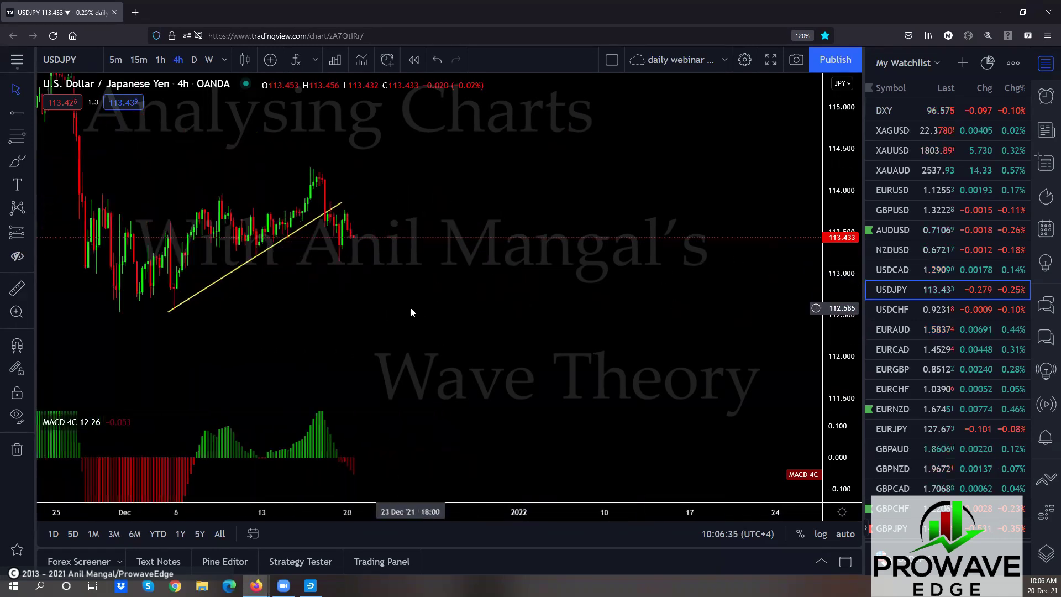
left_click_drag(409, 312, 452, 298)
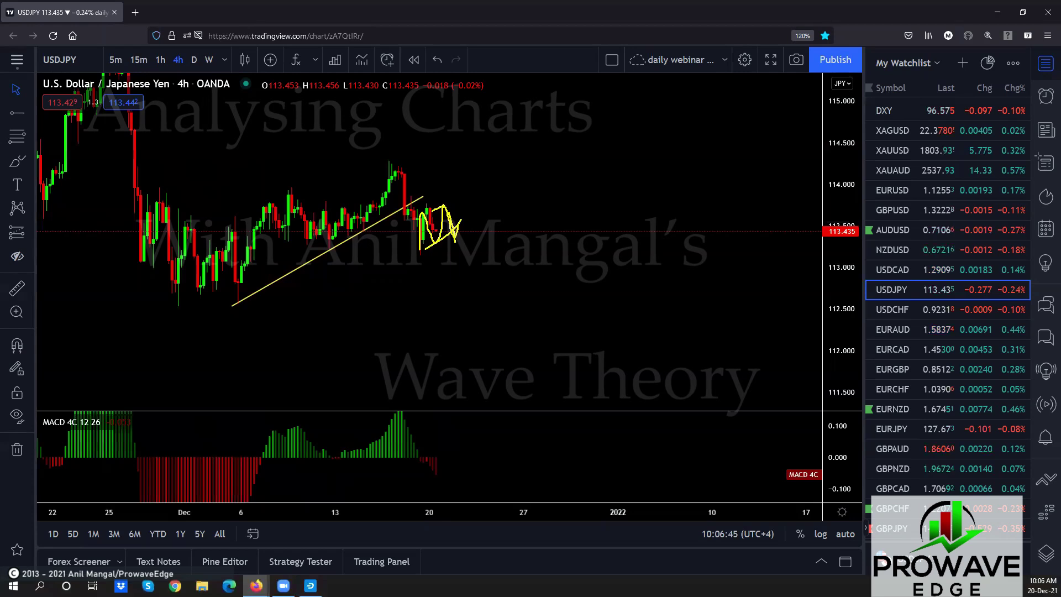
left_click_drag(454, 235, 459, 320)
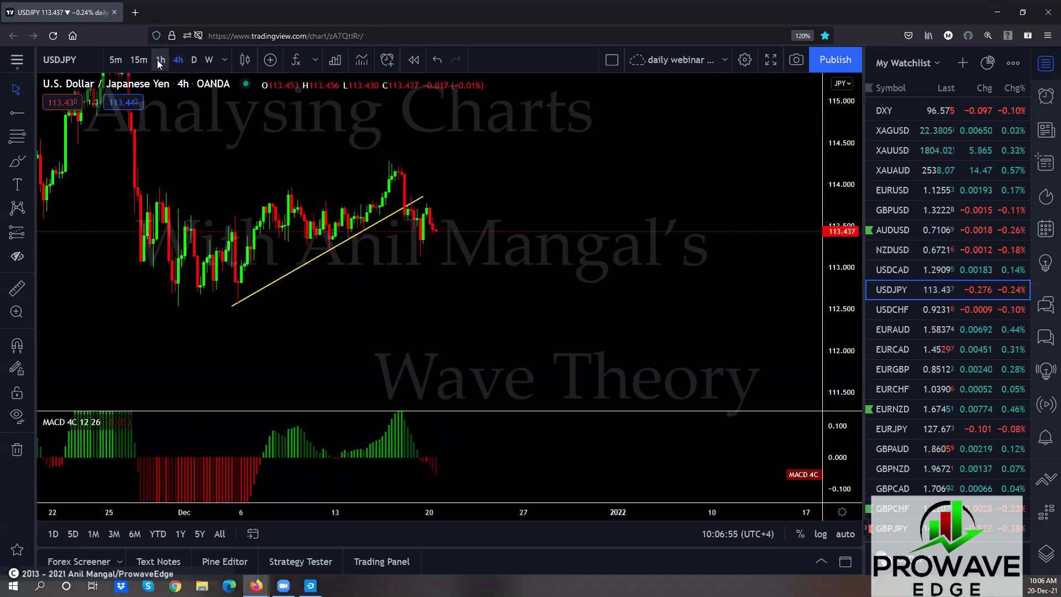
Set USDJPY to 1-hour, sketch its latest rebound, a boxed zigzag to about 113.2, a rise to about 113.8 and a drop below 112.6, and clear it.
left_click(160, 61)
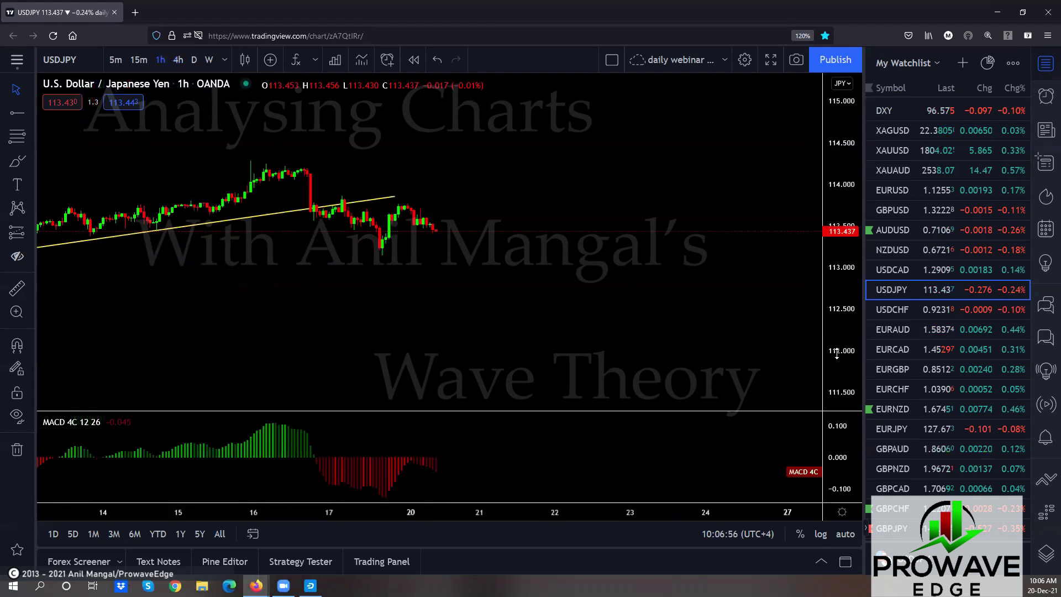
left_click_drag(837, 353, 836, 167)
left_click_drag(551, 263, 538, 270)
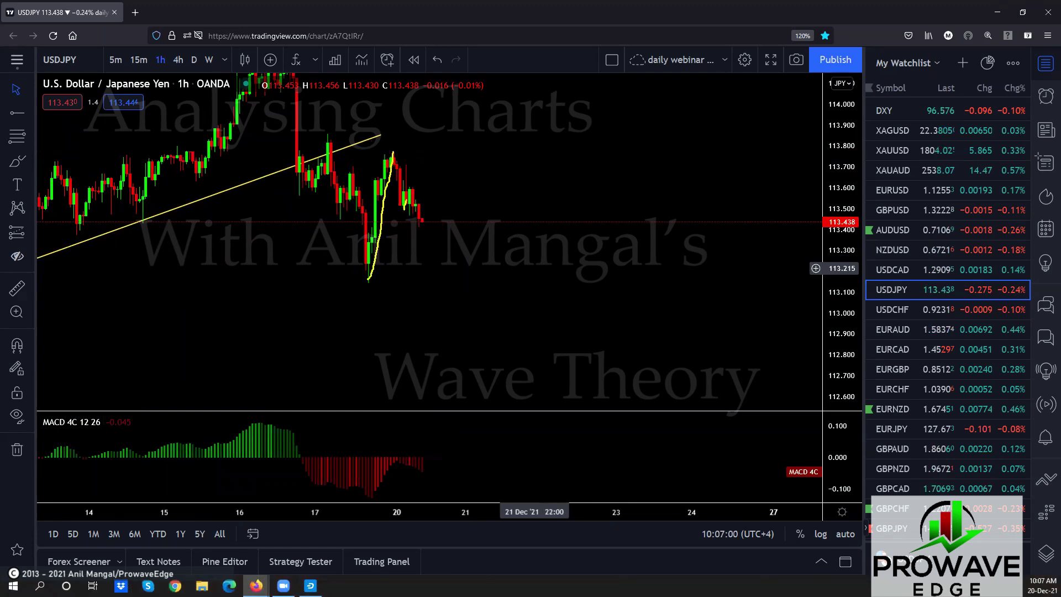
mouse_move(425, 205)
left_mouse_down()
mouse_move(445, 271)
mouse_move(464, 144)
mouse_move(398, 149)
left_mouse_up()
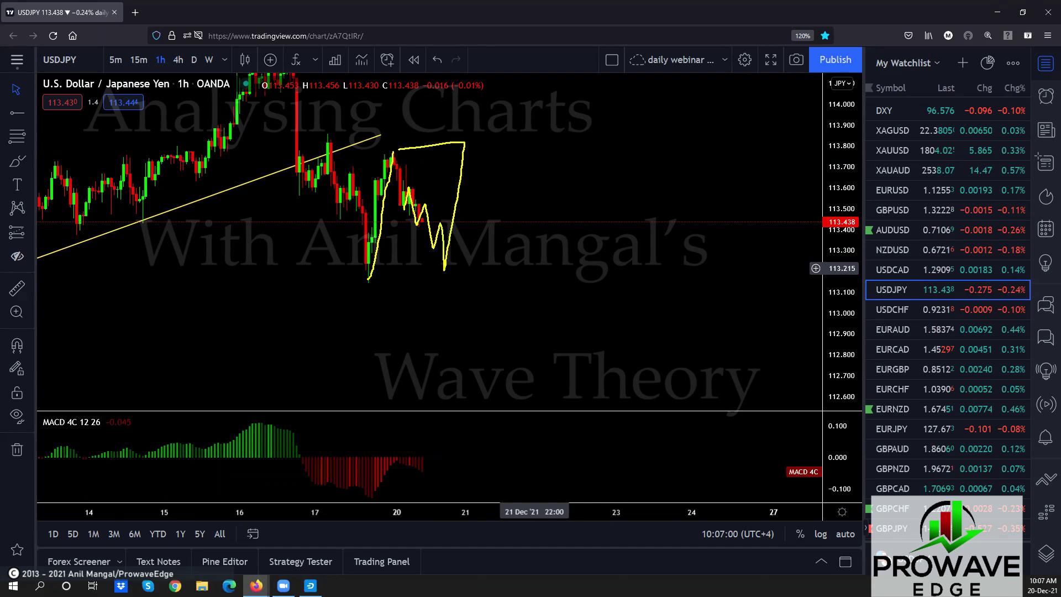
left_click_drag(375, 270, 443, 259)
left_click_drag(471, 143, 485, 500)
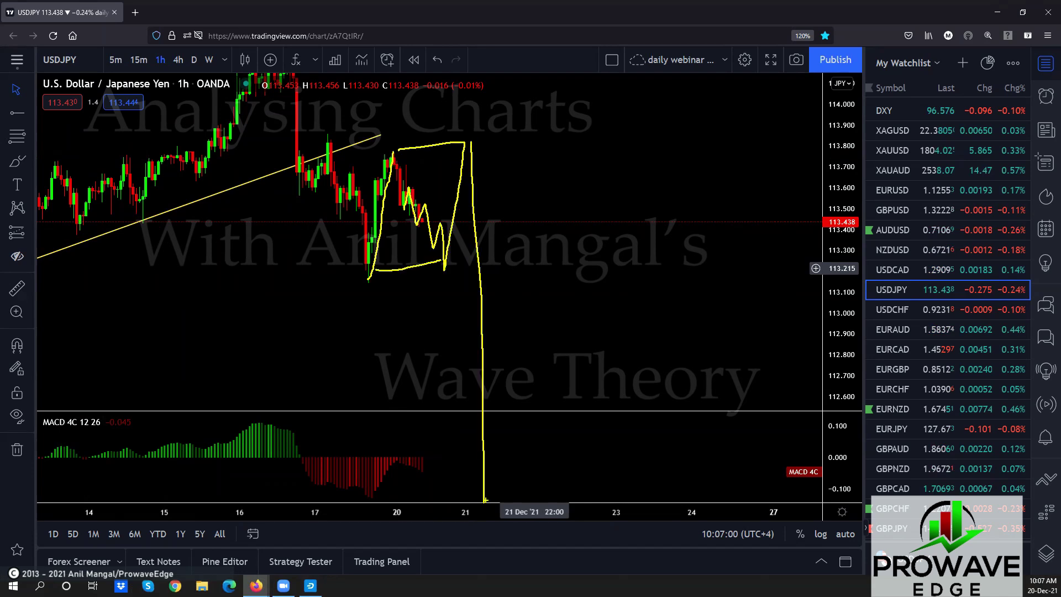
key("Escape")
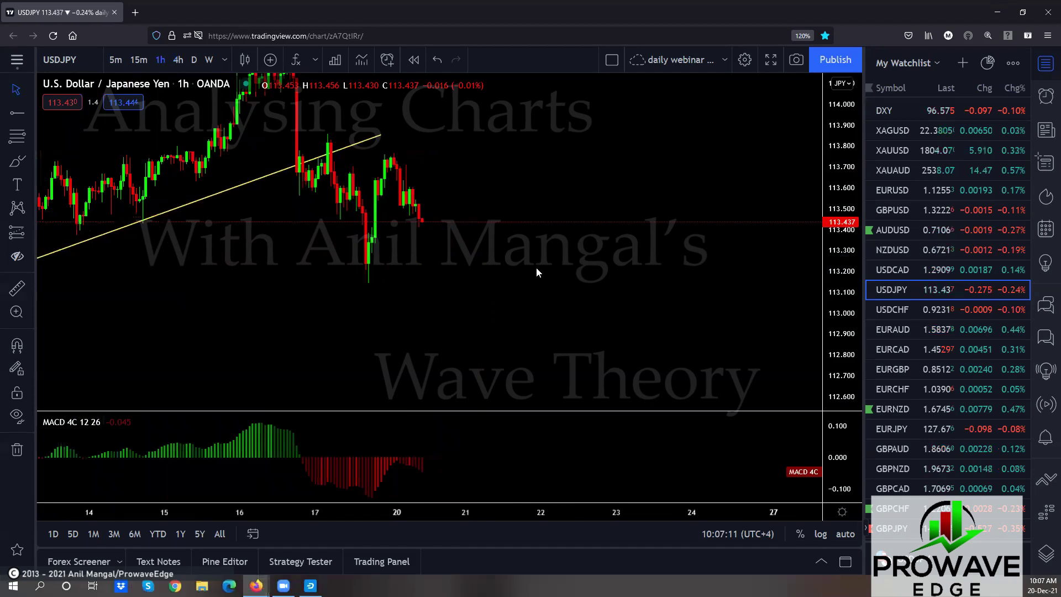
Switch to USDCHF and show its 2021 swings and drawn projections on the 4-hour timeframe.
left_click(896, 308)
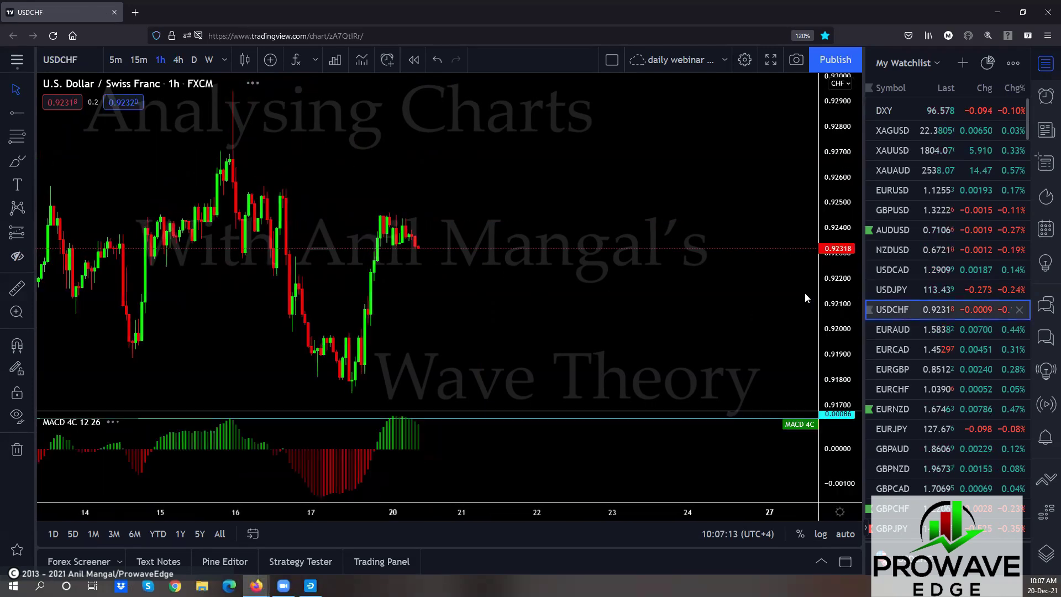
scroll(517, 297, "down", 5)
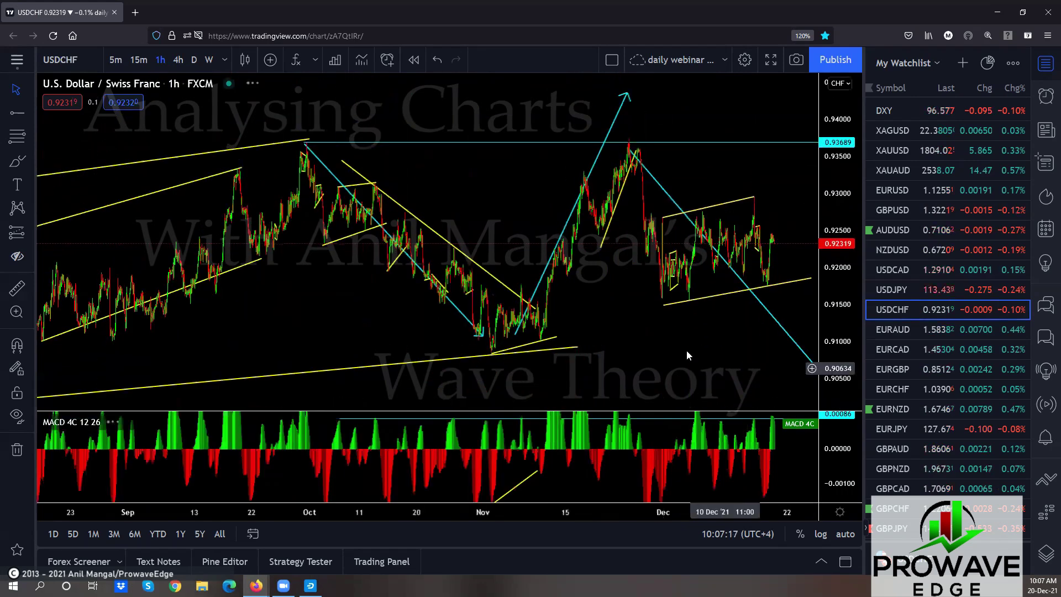
left_click(178, 60)
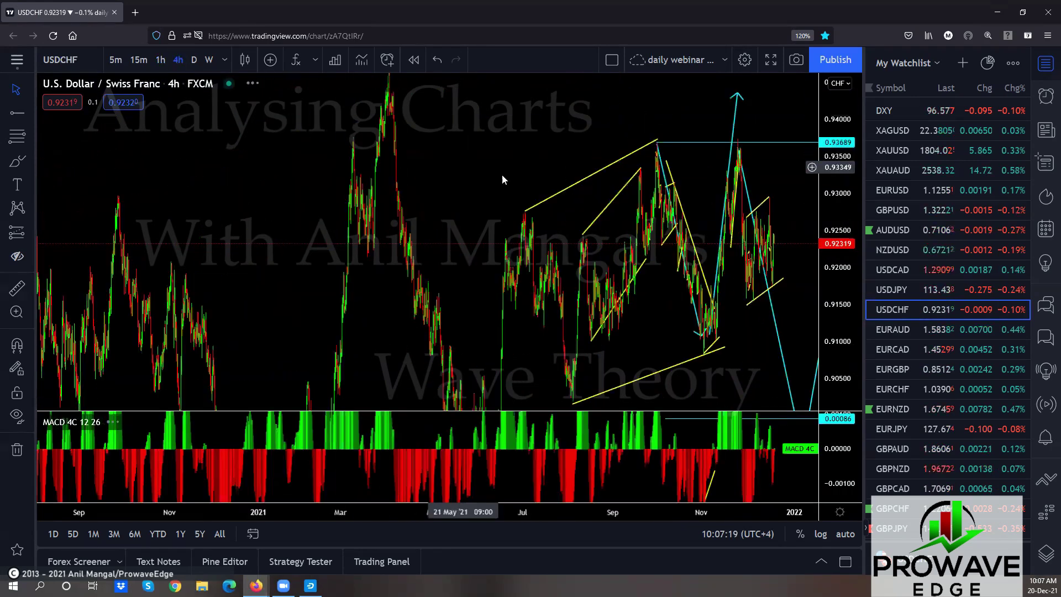
left_click_drag(513, 176, 353, 135)
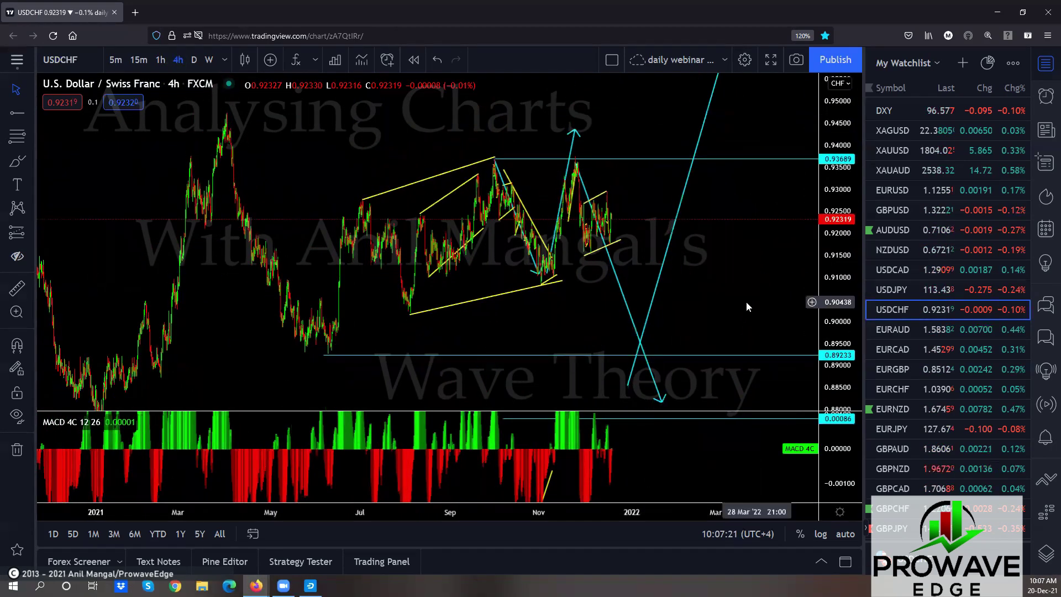
Circle USDCHF's early-December 4-hour consolidation, sketch the zigzag after it and a projected drop to about 0.887, and clear the drawing.
scroll(746, 301, "up", 3)
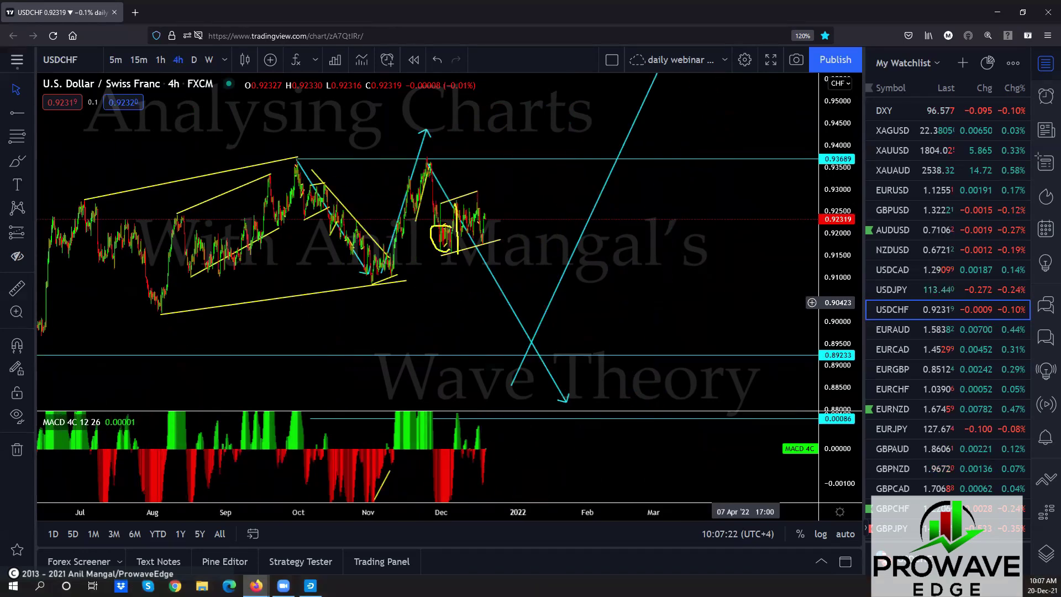
left_click_drag(459, 276, 471, 377)
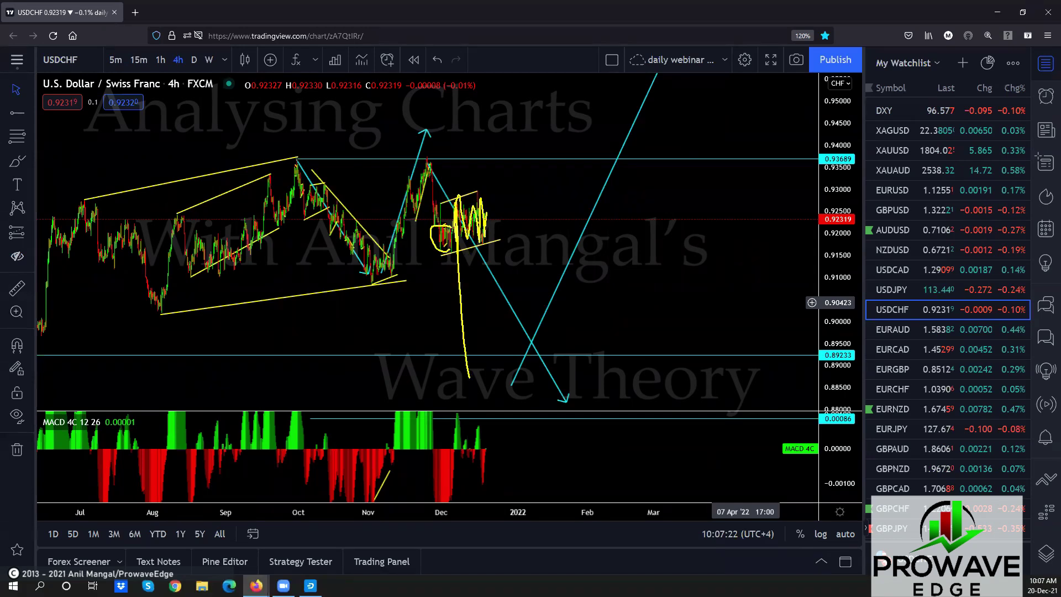
left_click_drag(488, 190, 546, 448)
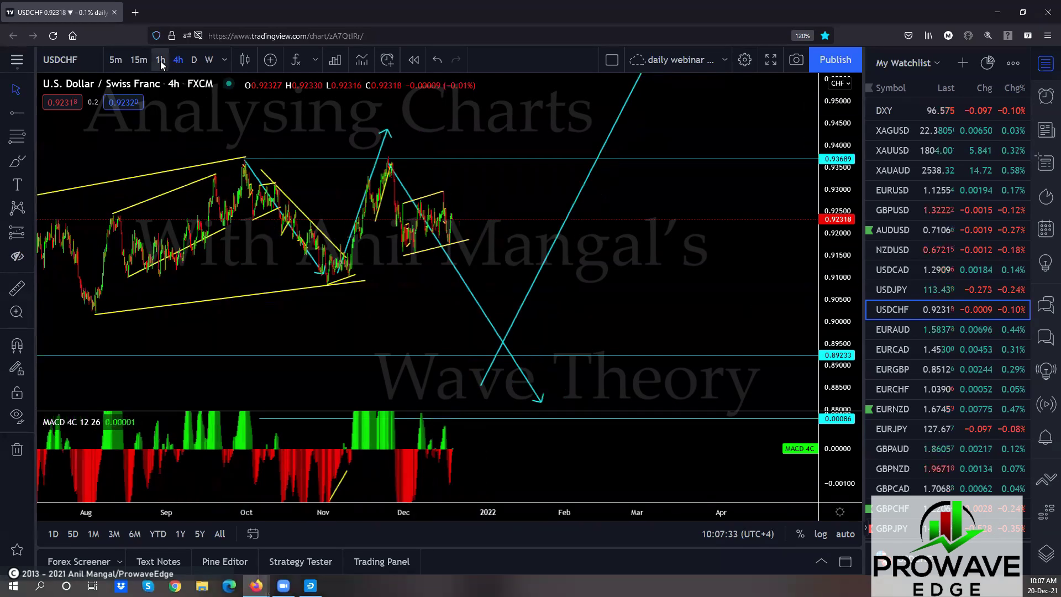
Set USDCHF to 1-hour, sketch a small pattern at its latest high, a rise to about 0.931 and a drop below 0.905, and clear it.
left_click_drag(833, 326, 833, 157)
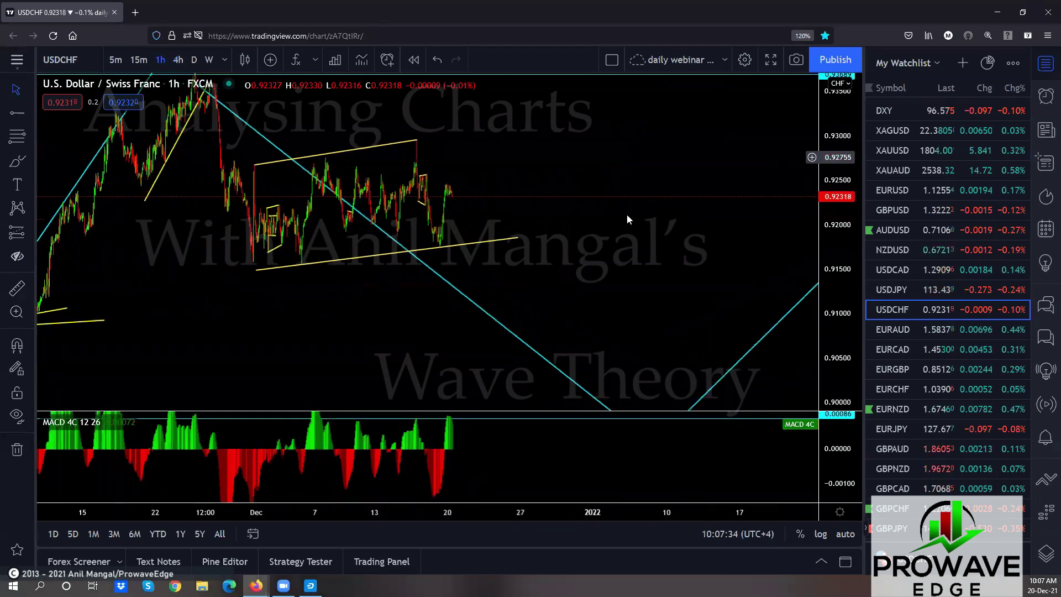
left_click_drag(615, 267, 624, 306)
key("ctrl+2")
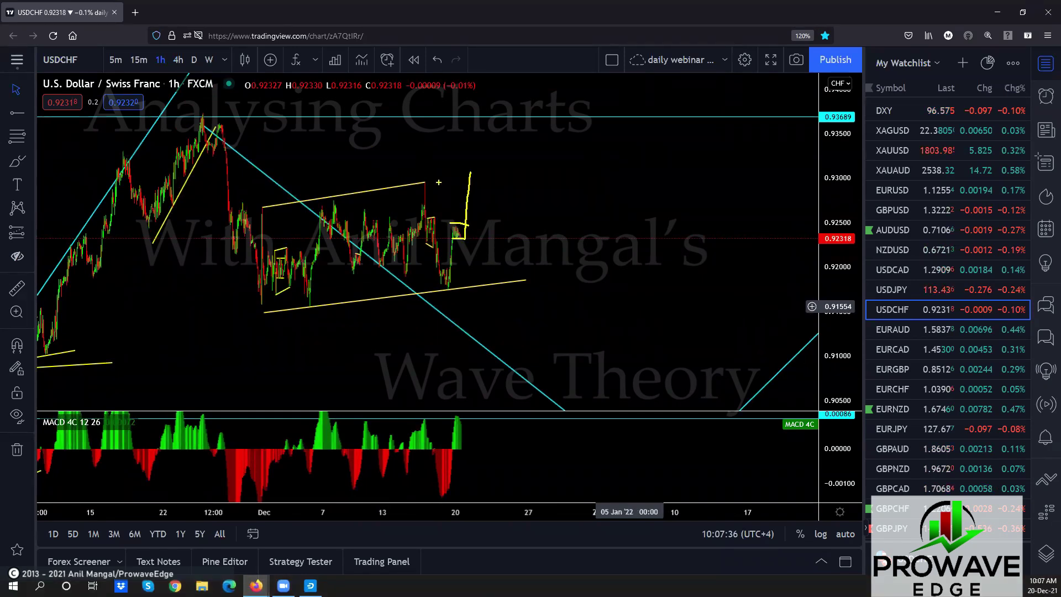
left_click_drag(472, 168, 502, 431)
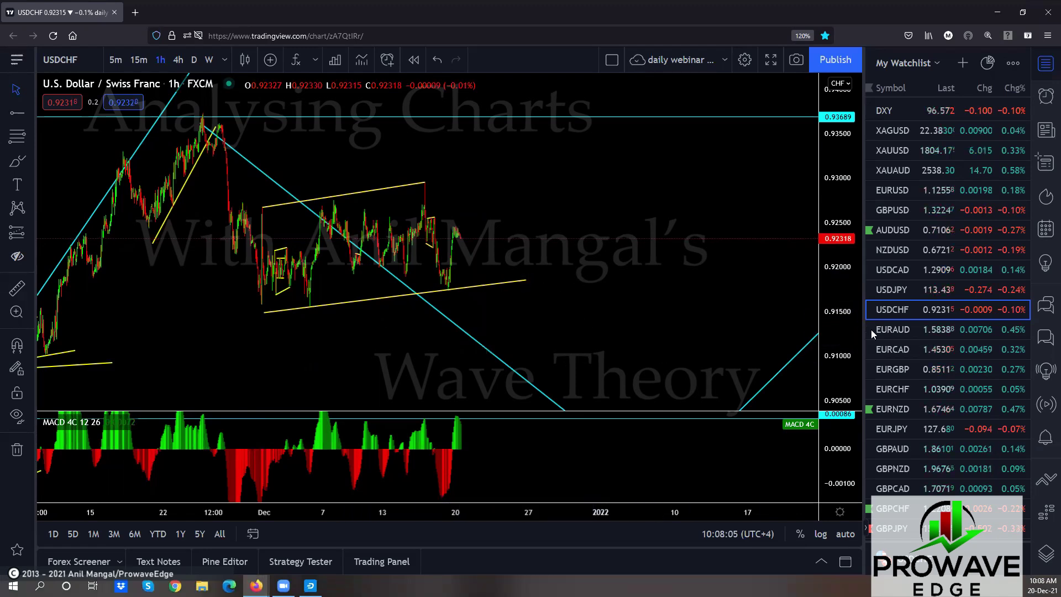
Switch to EURAUD and show its 1-hour swings since October with the rising trendline.
left_click(891, 330)
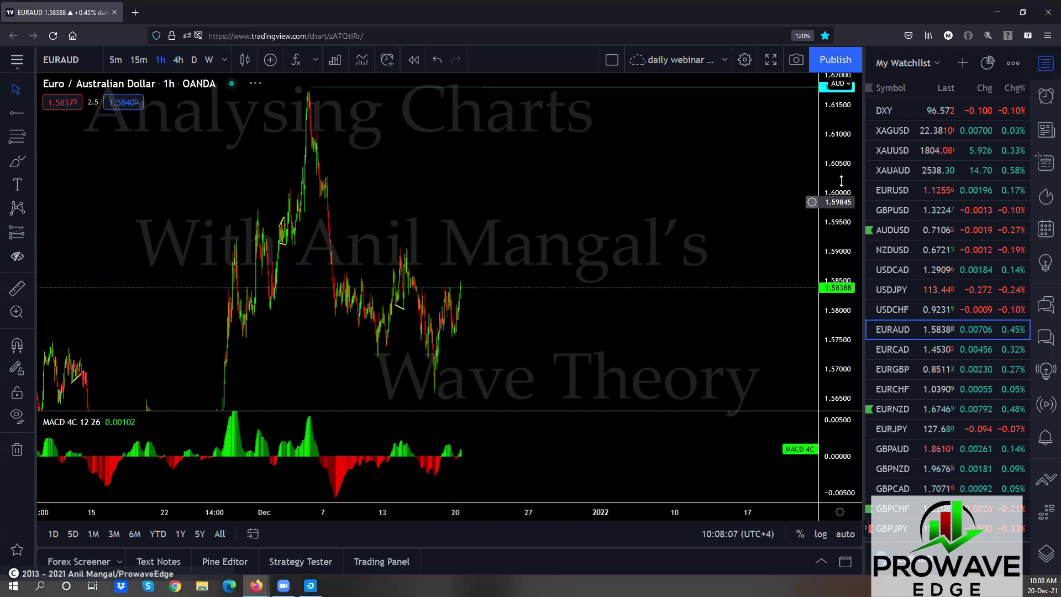
scroll(619, 302, "down", 4)
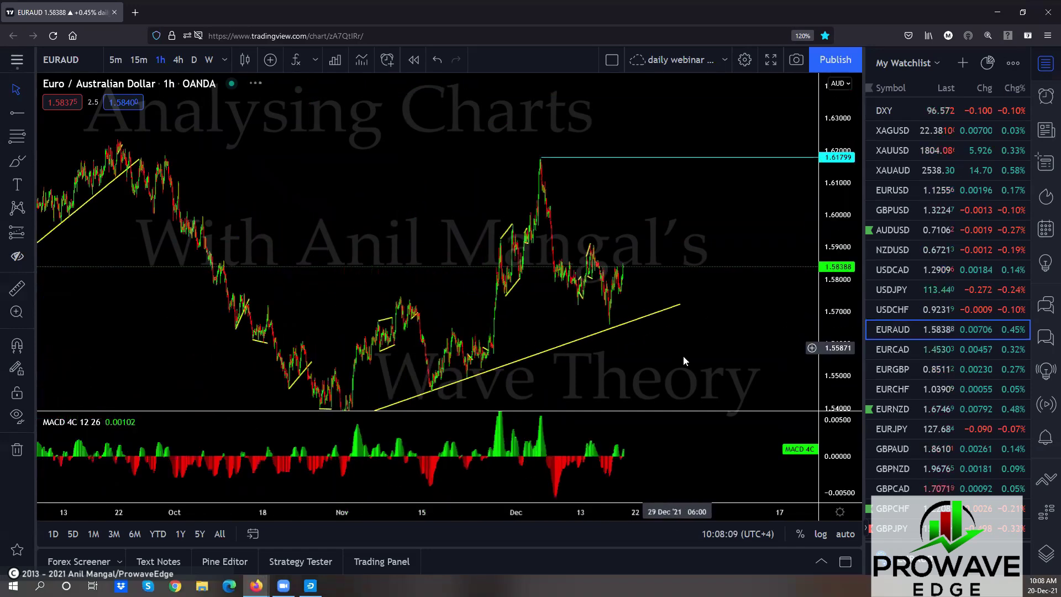
left_click_drag(679, 342, 639, 278)
scroll(768, 314, "up", 5)
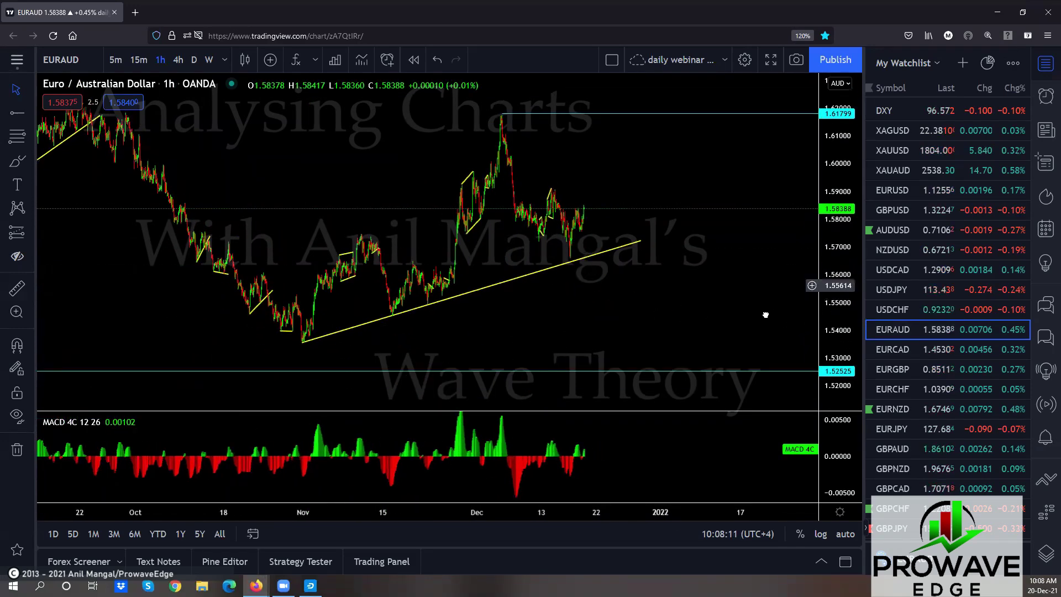
Sketch a small zigzag at EURAUD's latest 1-hour rebound with a projected rise to about 1.613, and clear the drawing.
left_click_drag(363, 321, 585, 326)
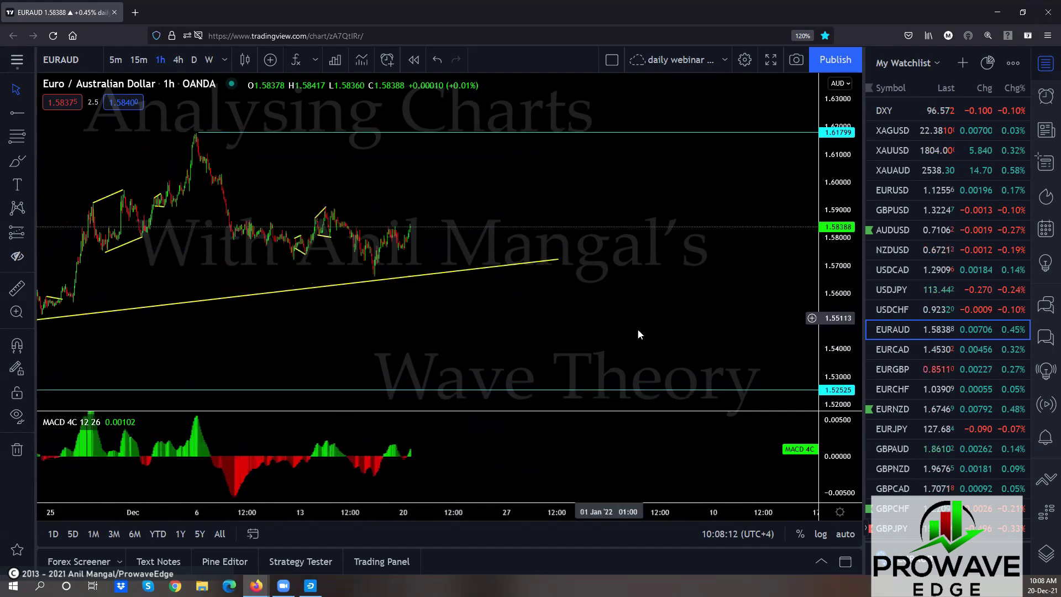
scroll(647, 286, "up", 5)
left_click_drag(305, 319, 511, 334)
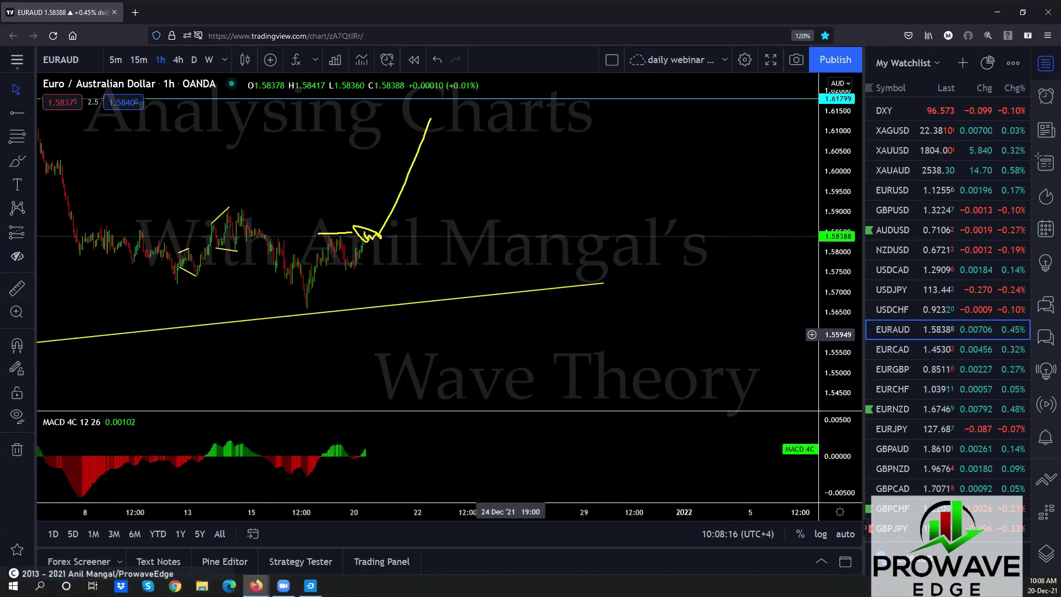
key("Escape")
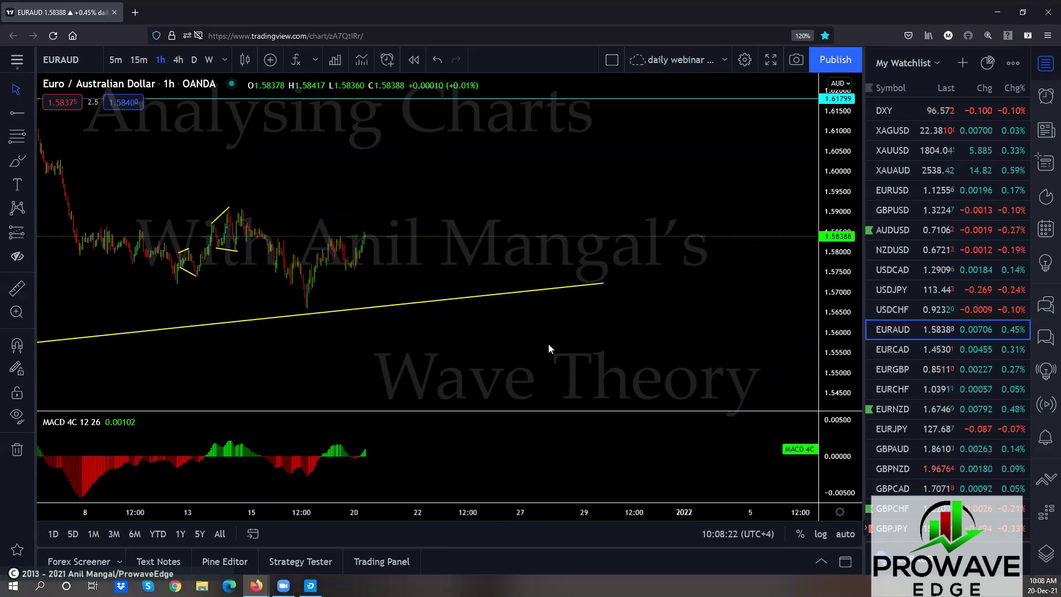
scroll(572, 342, "down", 2)
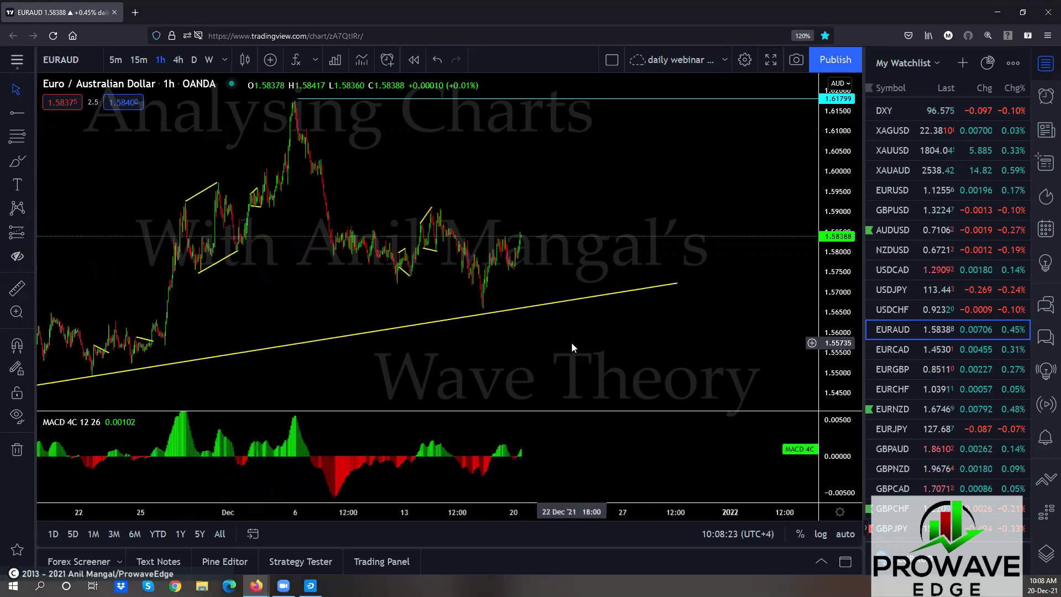
Switch to EURCAD, sketch its December swings with a spike to about 1.459, a drop to the rising trendline and a rebound, and clear them.
left_click(892, 349)
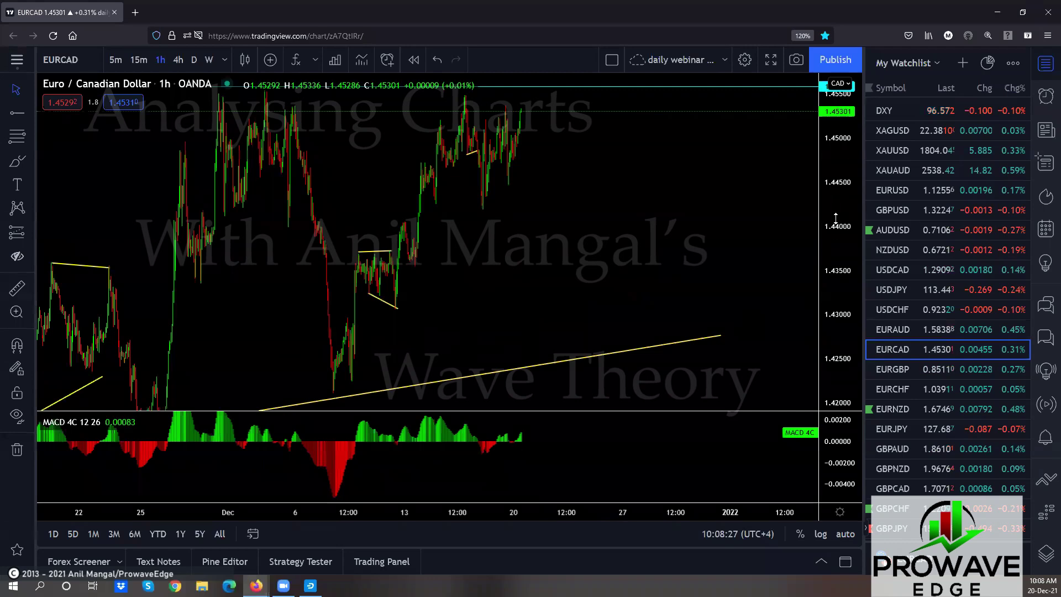
scroll(680, 363, "down", 8)
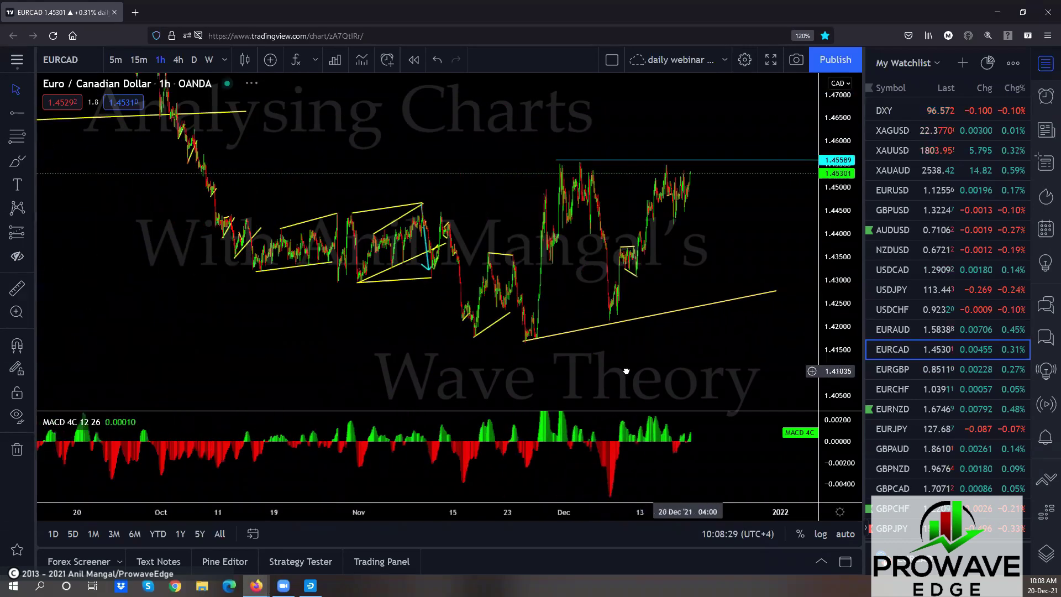
left_click_drag(632, 369, 521, 368)
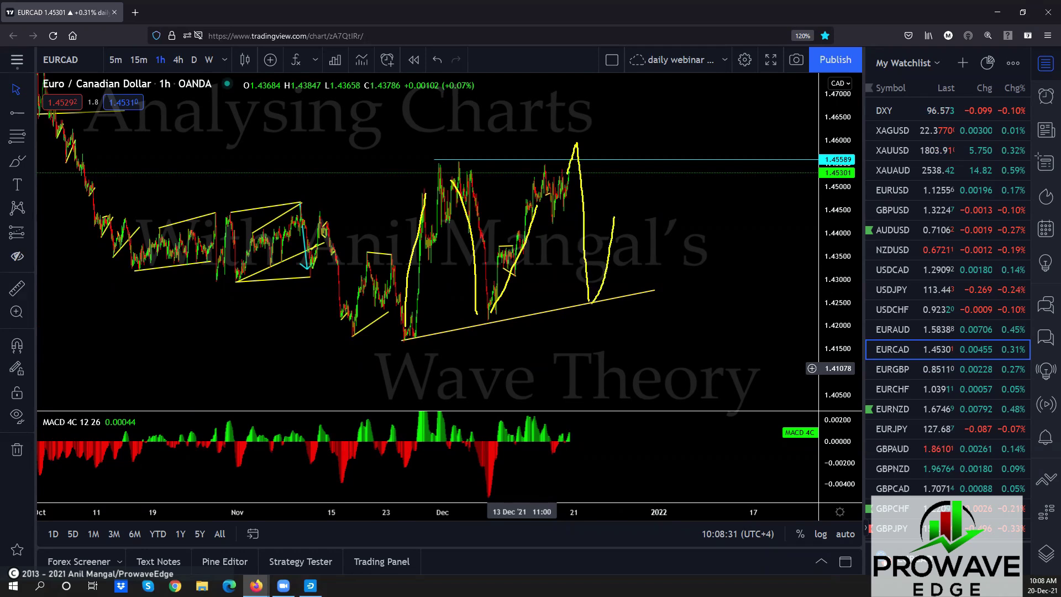
left_click_drag(633, 155, 654, 451)
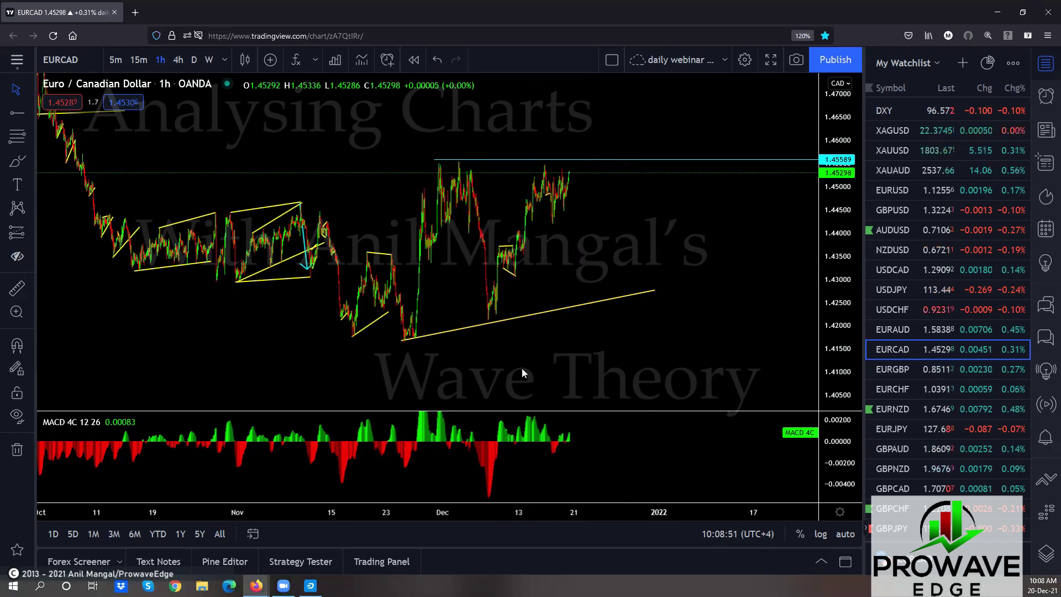
Switch to EURGBP and examine its 1-hour channel, the broken rising trendline and the drawn downward projection.
left_click(894, 370)
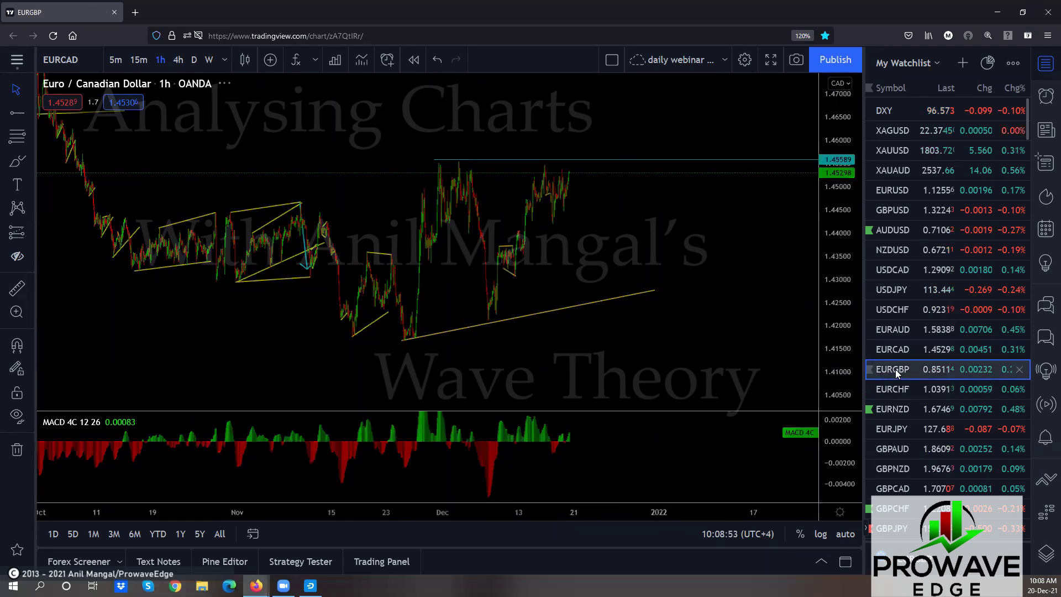
left_click_drag(842, 219, 791, 414)
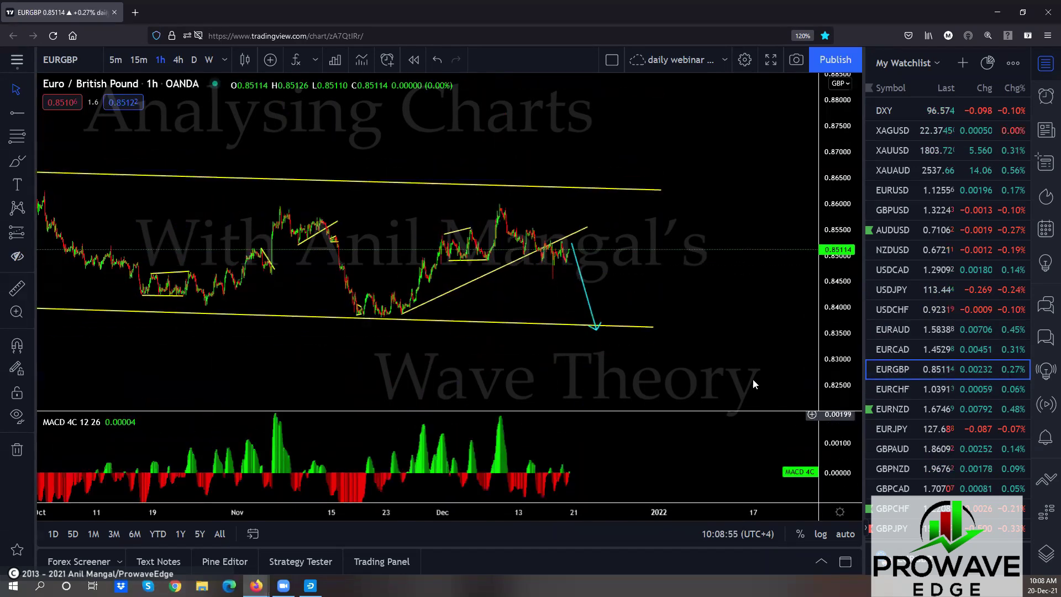
scroll(748, 381, "down", 2)
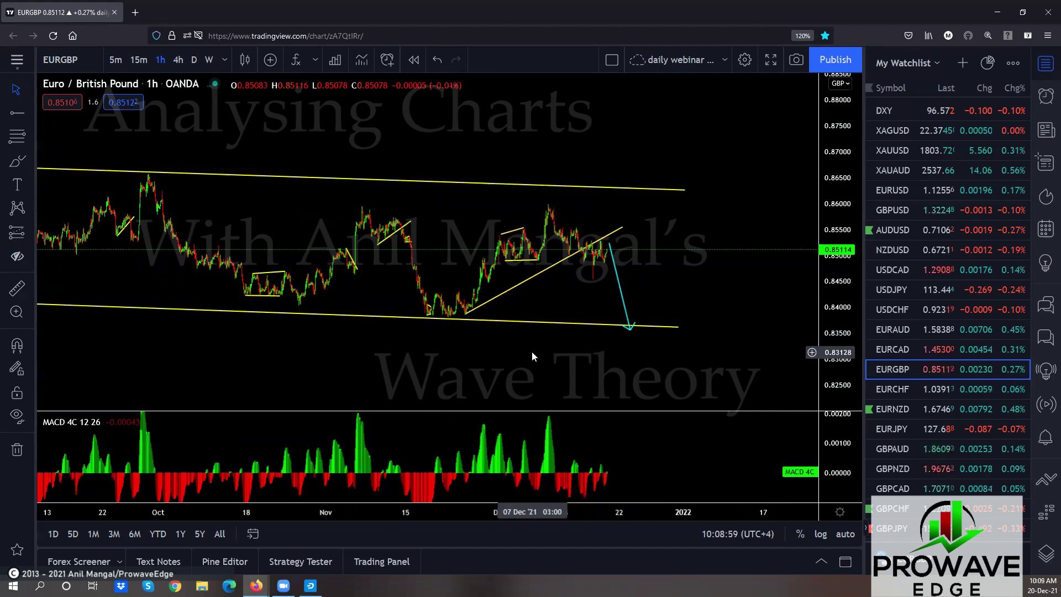
scroll(531, 351, "up", 2)
scroll(708, 251, "up", 3)
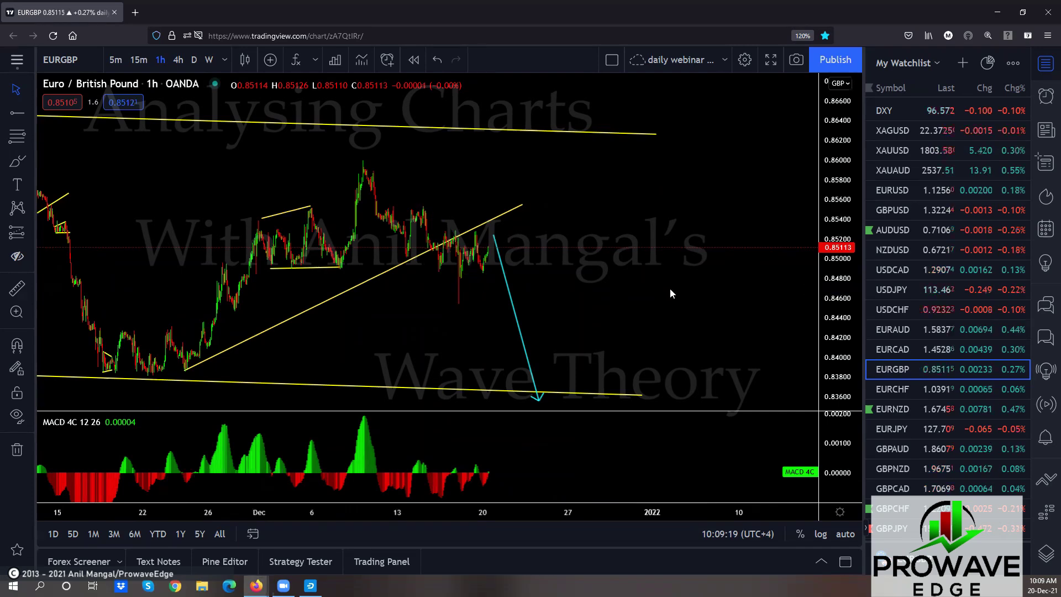
scroll(588, 293, "down", 3)
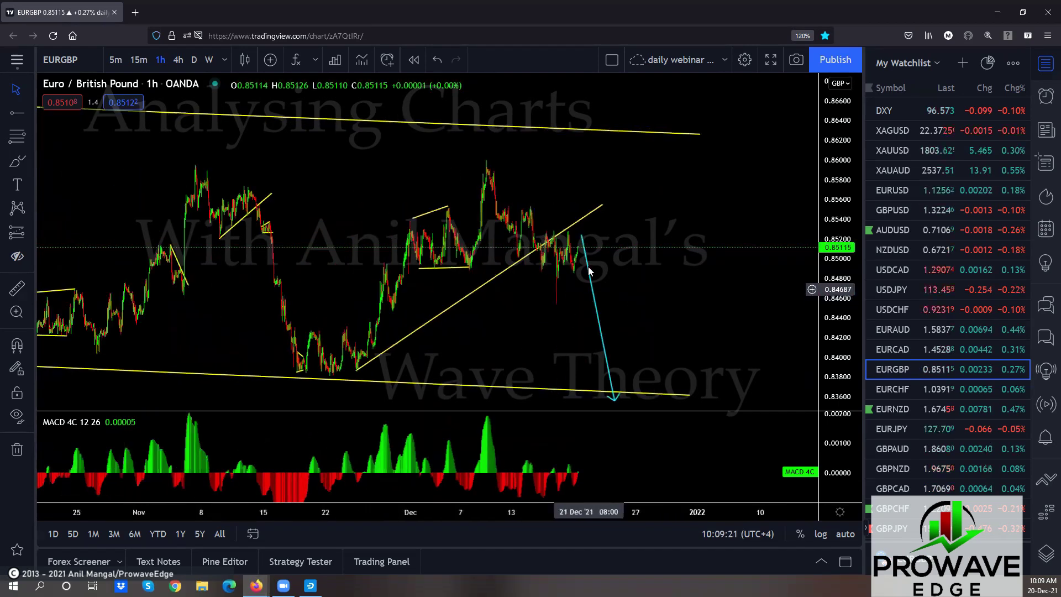
scroll(569, 290, "up", 1)
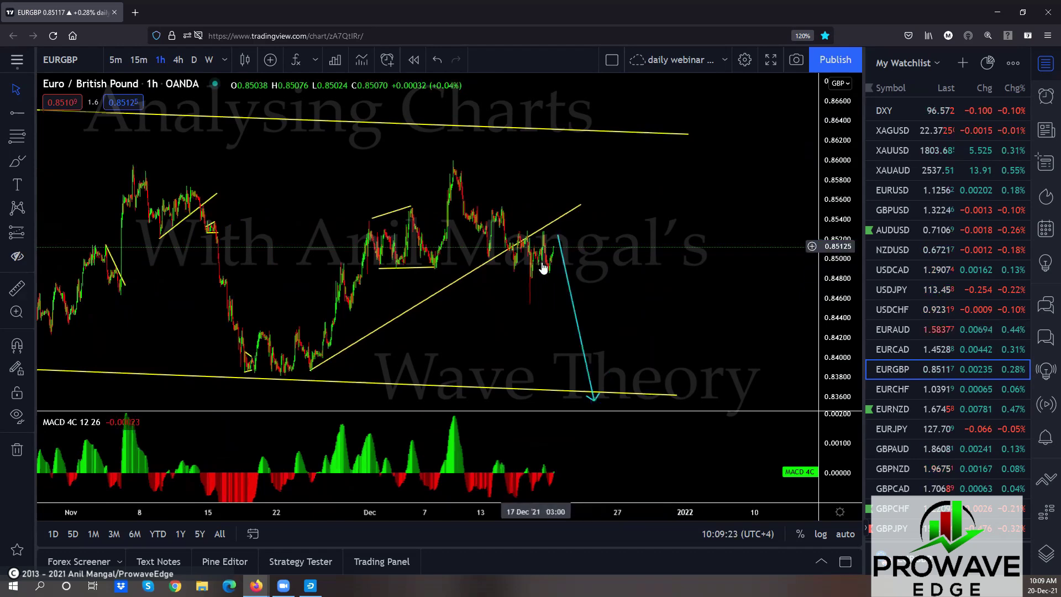
scroll(690, 279, "down", 4)
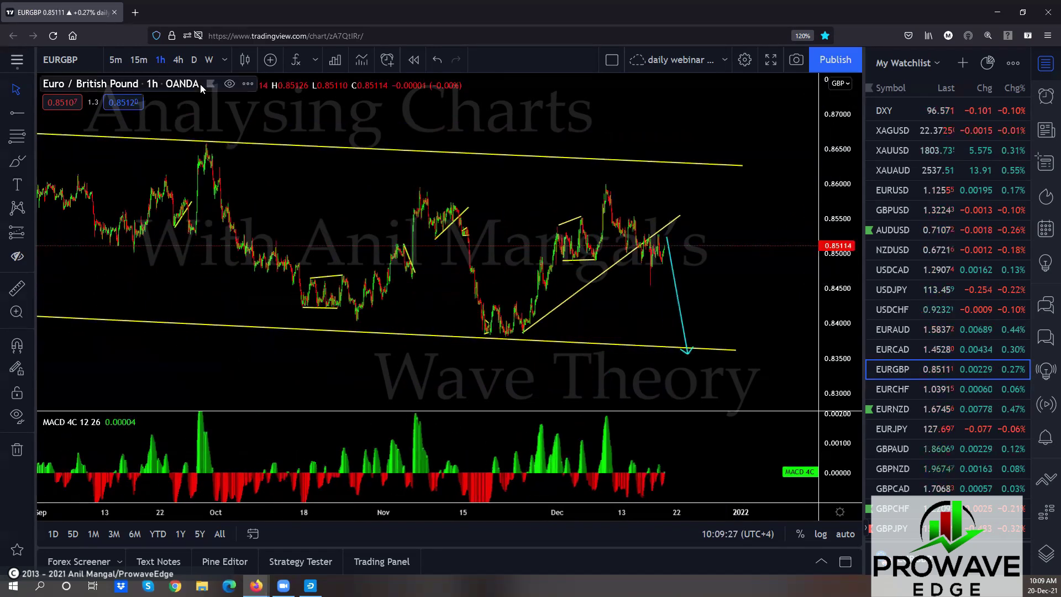
Set EURGBP to 4-hour and lower the recent end of the falling channel's upper line to about 0.862.
left_click(178, 60)
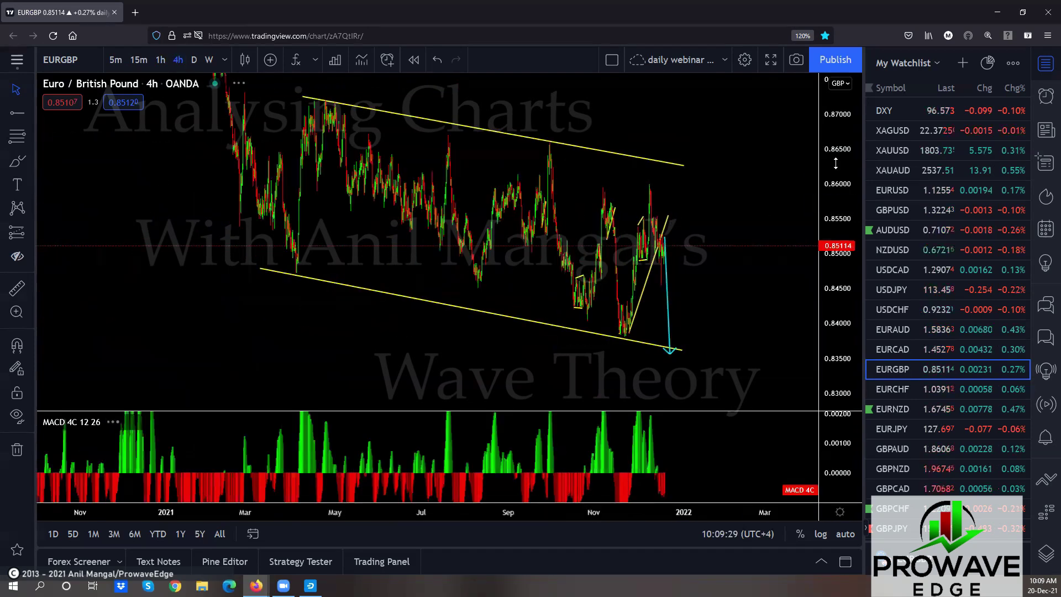
left_click_drag(835, 164, 807, 324)
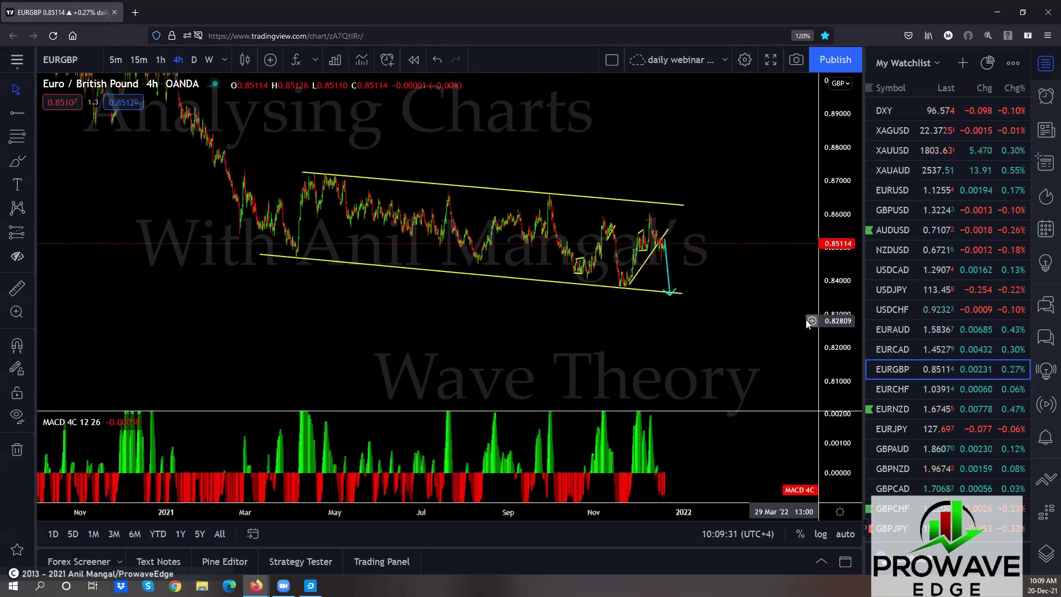
left_click_drag(684, 207, 682, 219)
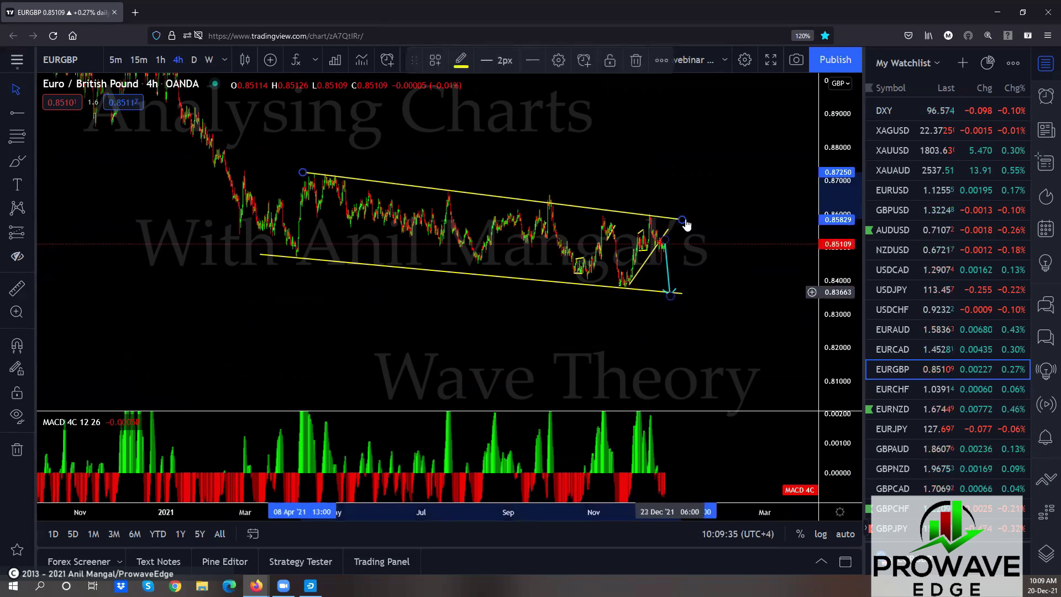
left_click_drag(681, 220, 680, 209)
left_click_drag(717, 275, 625, 269)
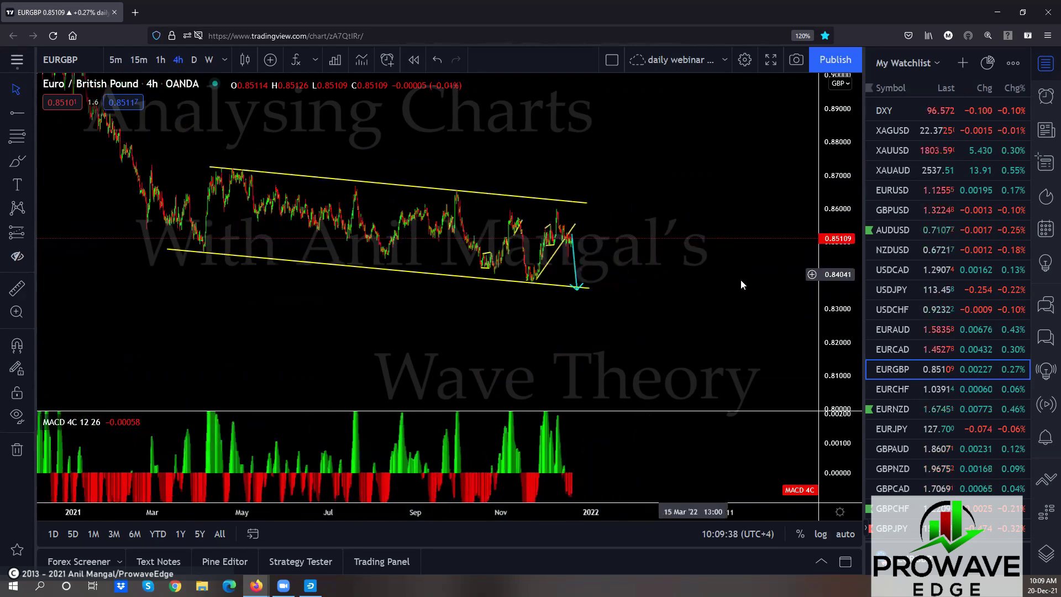
Switch to EURCHF on the 1-hour timeframe and show its December swings around the broken rising trendline.
left_click(881, 389)
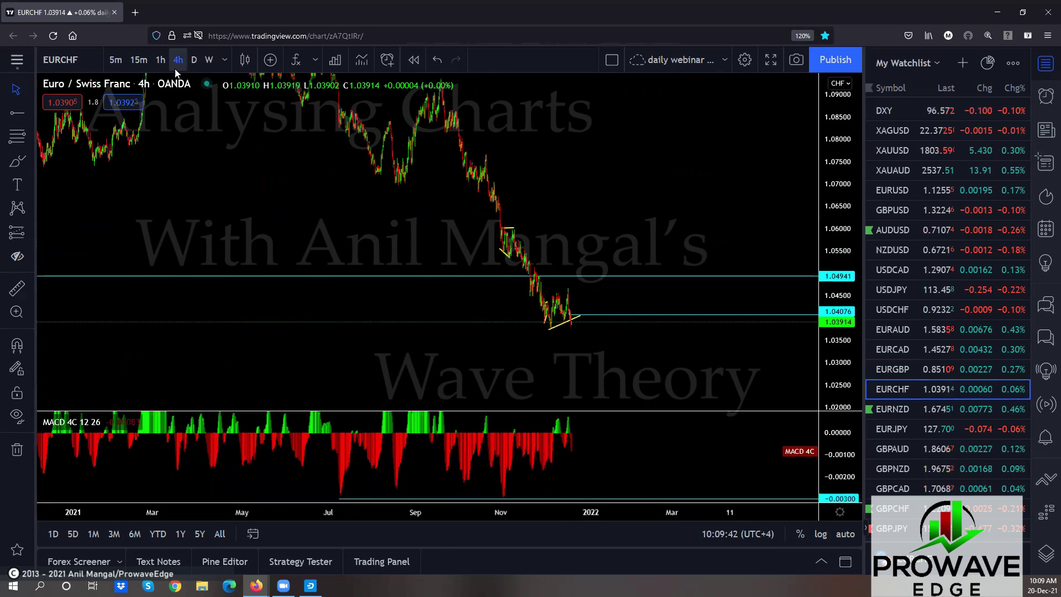
left_click(160, 60)
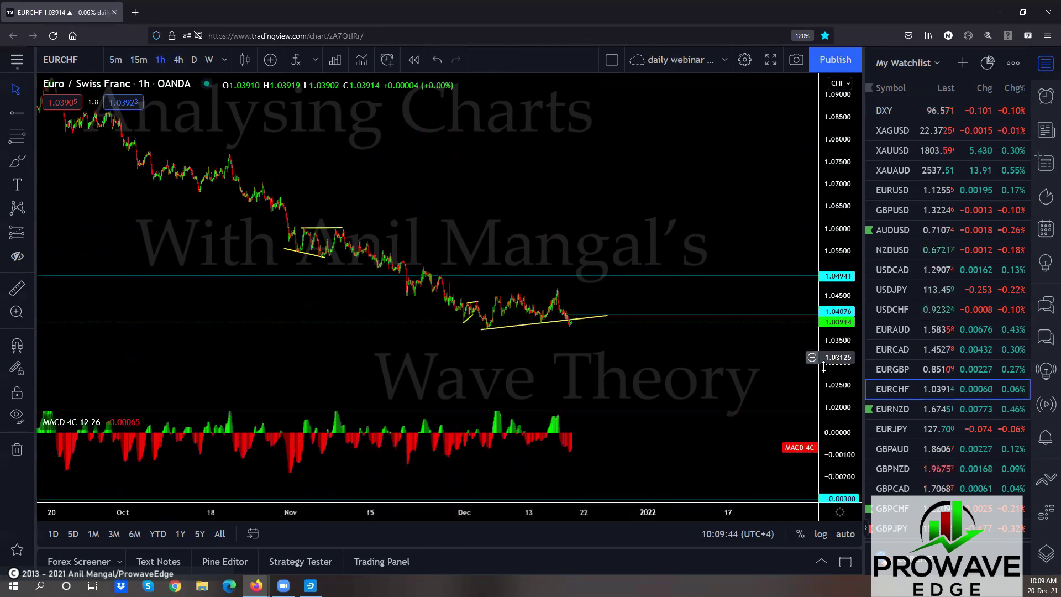
left_click_drag(823, 362, 824, 186)
left_click_drag(733, 232, 697, 74)
scroll(695, 259, "up", 3)
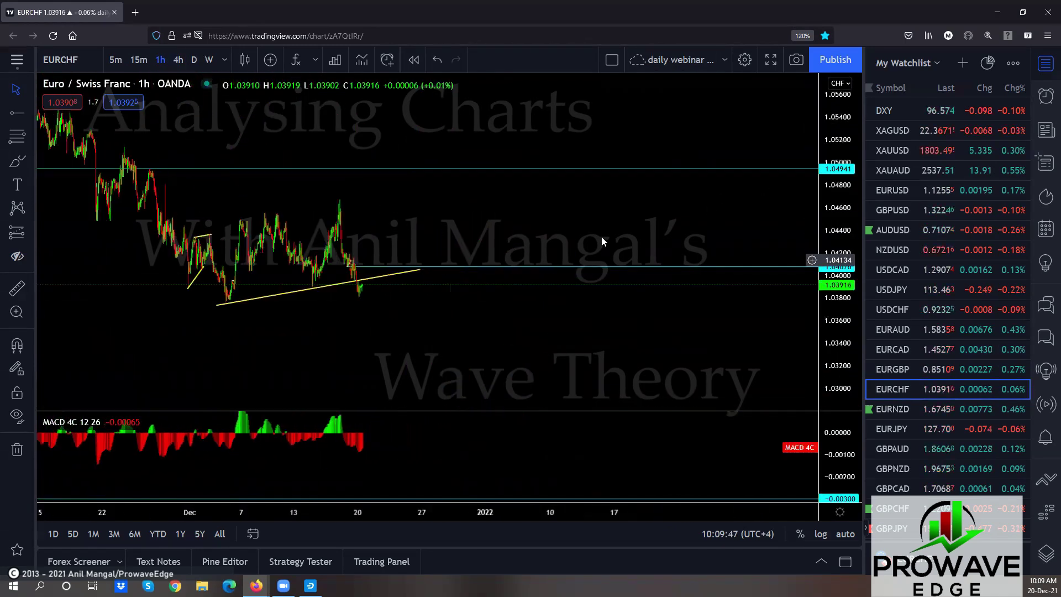
scroll(486, 199, "up", 3)
scroll(530, 213, "up", 2)
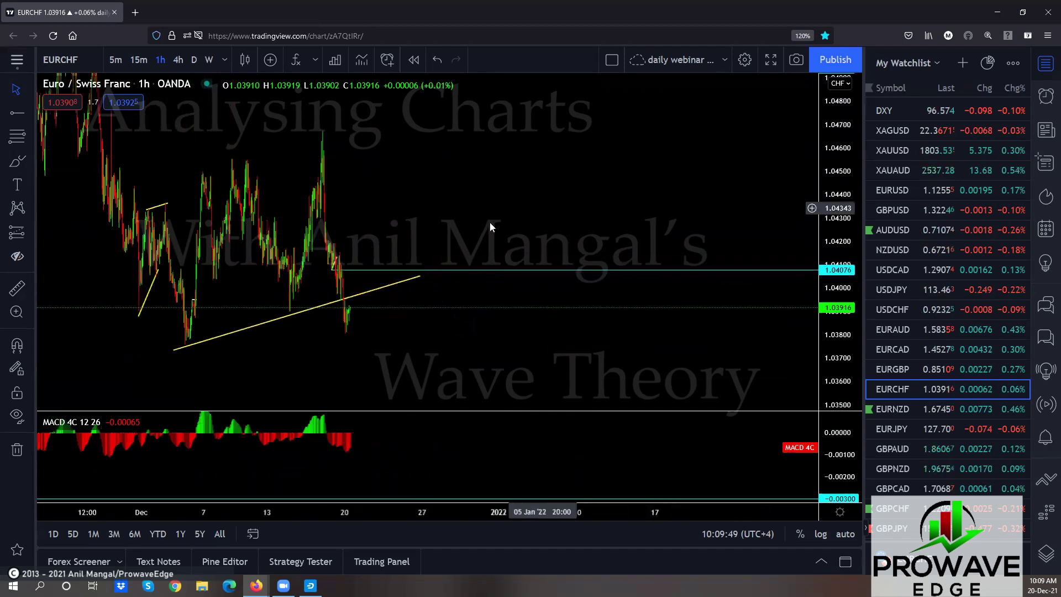
Draw a trendline across EURCHF's December highs, from about 1.045 on 6 December to the mid-December spike near 1.047.
left_click_drag(435, 201, 641, 184)
scroll(639, 183, "up", 1)
scroll(638, 188, "up", 2)
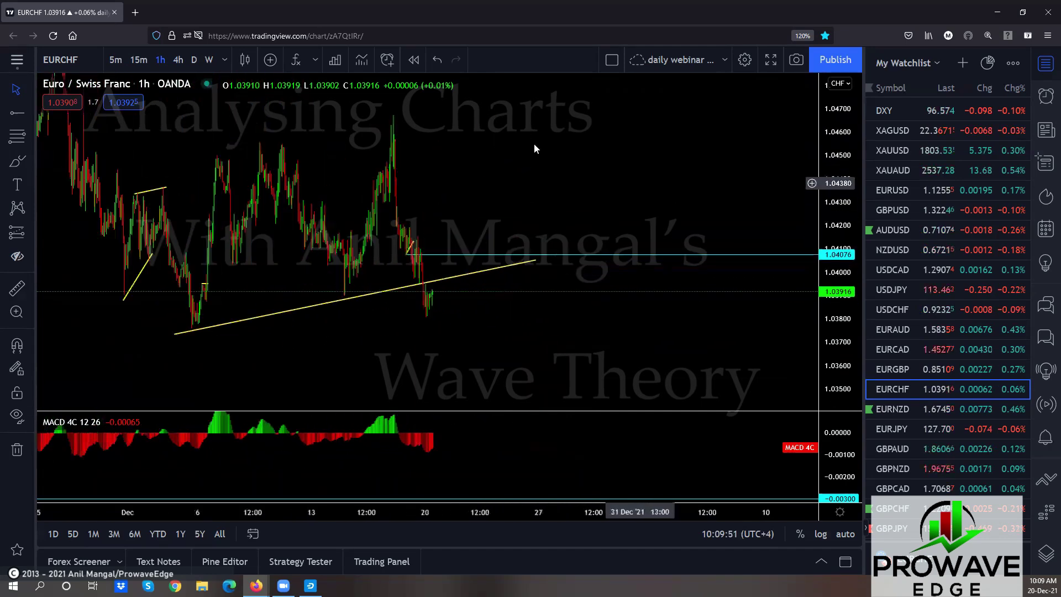
left_click_drag(533, 143, 594, 191)
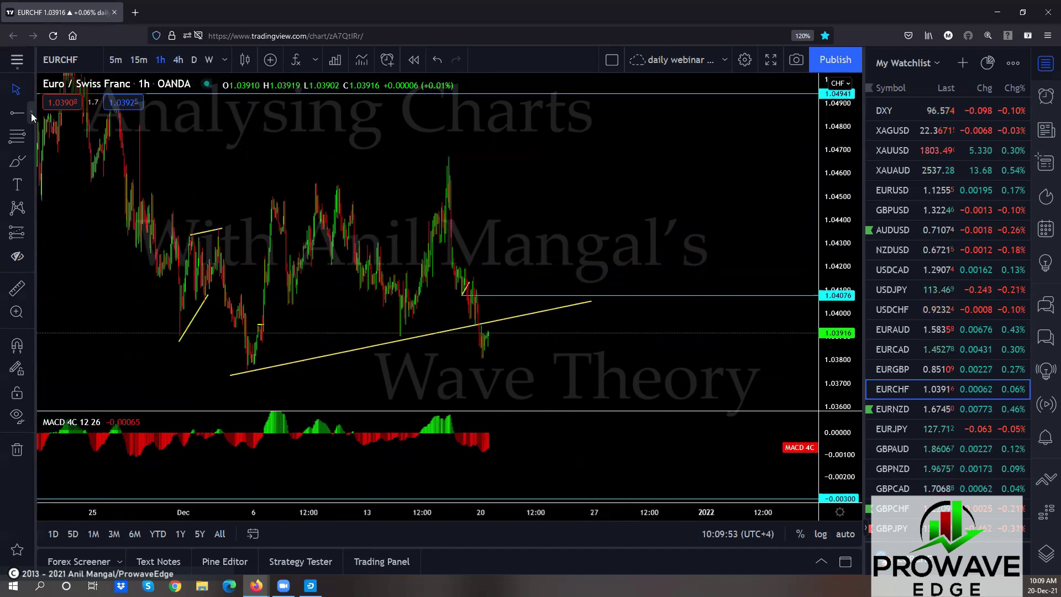
left_click(31, 112)
left_click(67, 111)
left_click(267, 193)
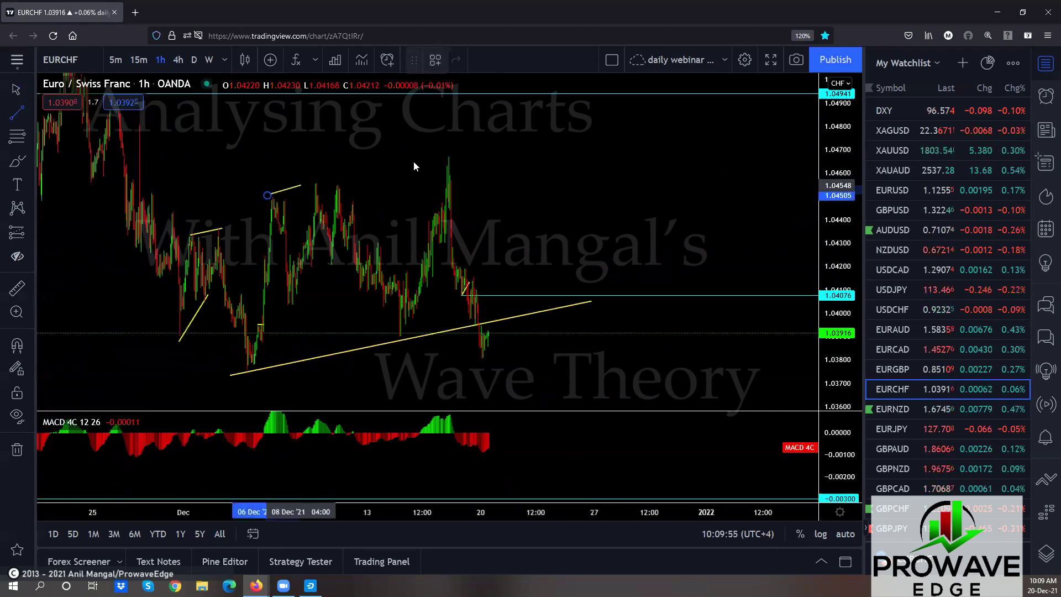
left_click(450, 155)
left_click_drag(599, 252, 616, 199)
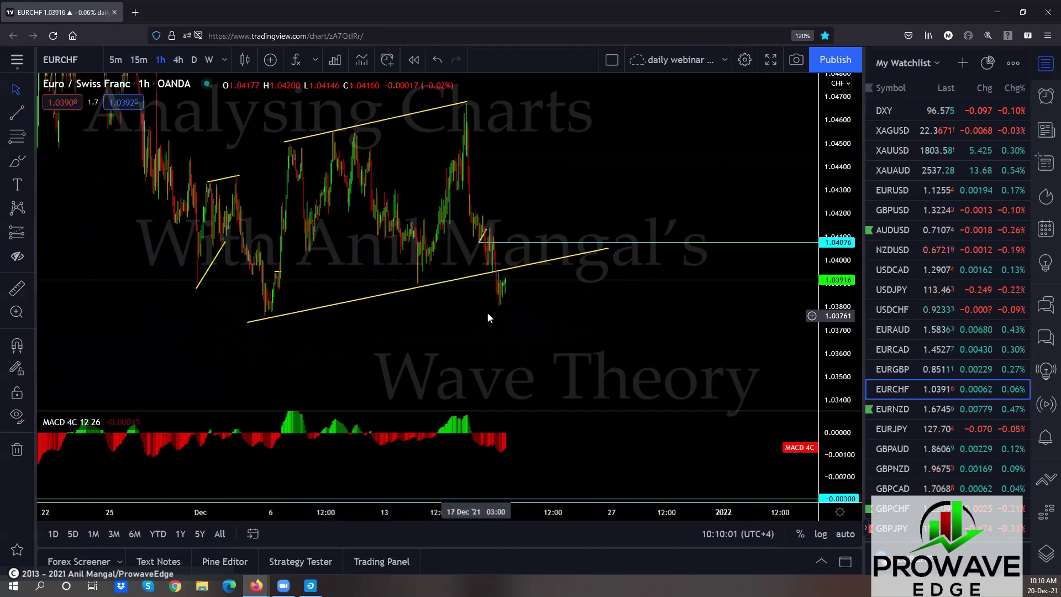
Place a horizontal ray just below EURCHF's latest low, at about 1.038.
left_click(29, 113)
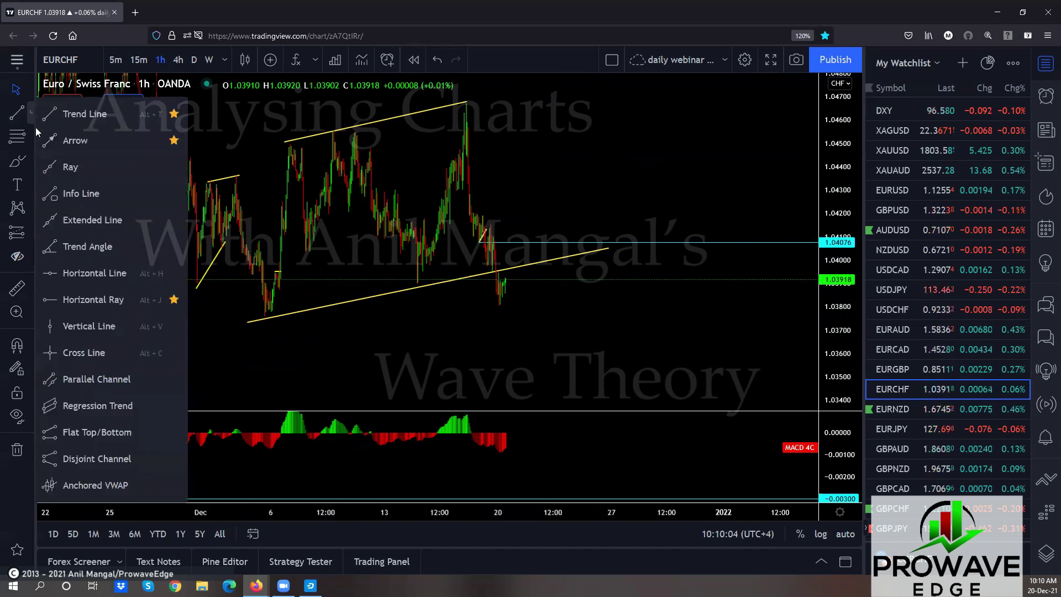
left_click(51, 299)
left_click(495, 308)
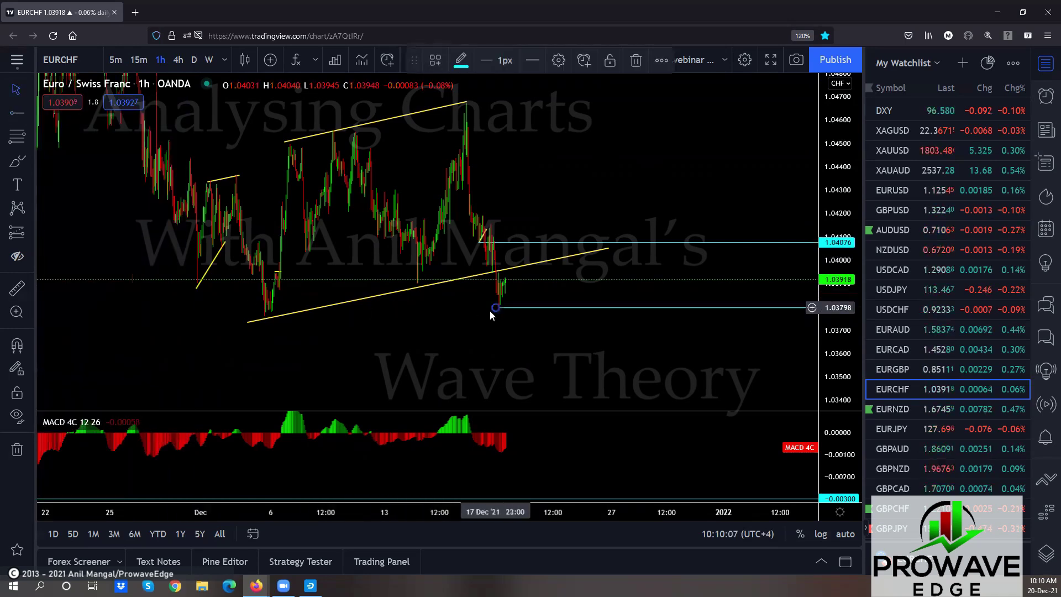
Sketch a nearly flat freehand line from EURCHF's early-December low to beneath the latest low, and clear it.
mouse_move(380, 357)
left_mouse_down()
mouse_move(386, 260)
mouse_move(382, 341)
left_mouse_up()
scroll(381, 342, "up", 2)
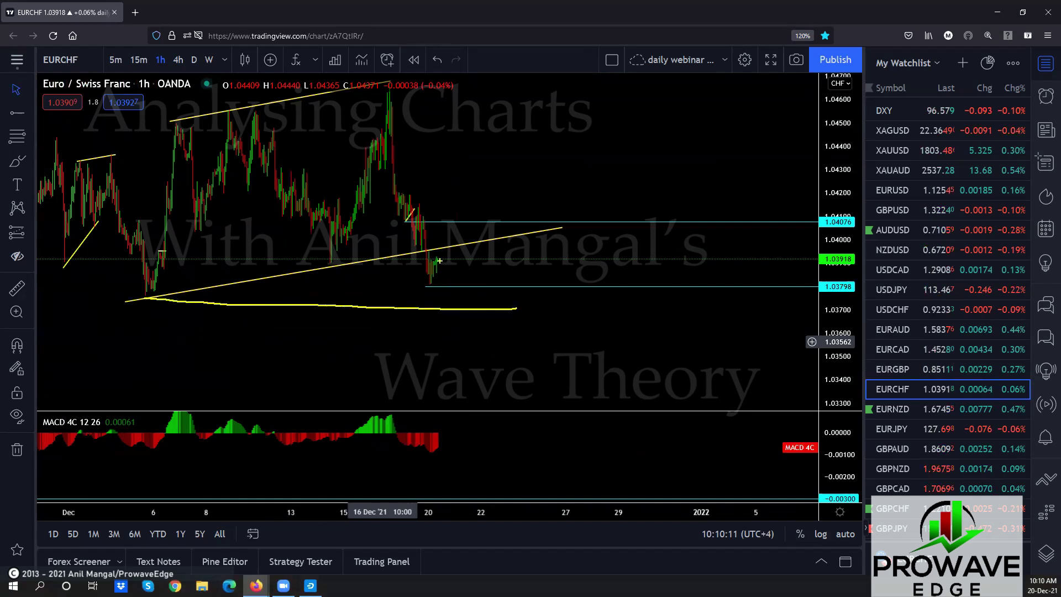
key("Escape")
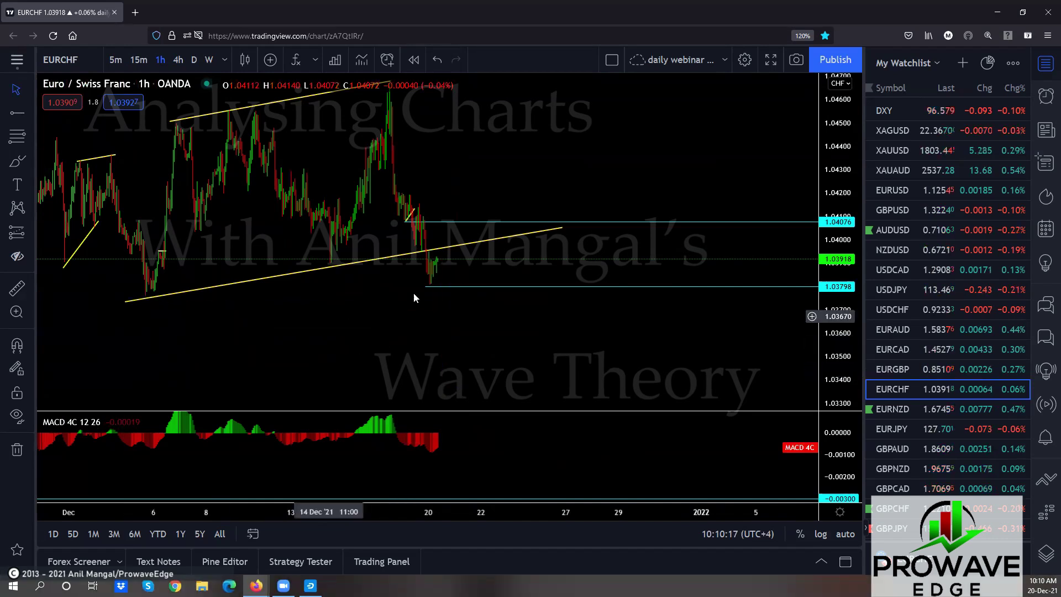
Adjust the horizontal ray below EURCHF's latest low to 1.03806.
left_click(425, 286)
mouse_move(315, 291)
left_mouse_down()
mouse_move(75, 295)
mouse_move(371, 308)
mouse_move(411, 288)
left_mouse_up()
left_click_drag(382, 328, 387, 351)
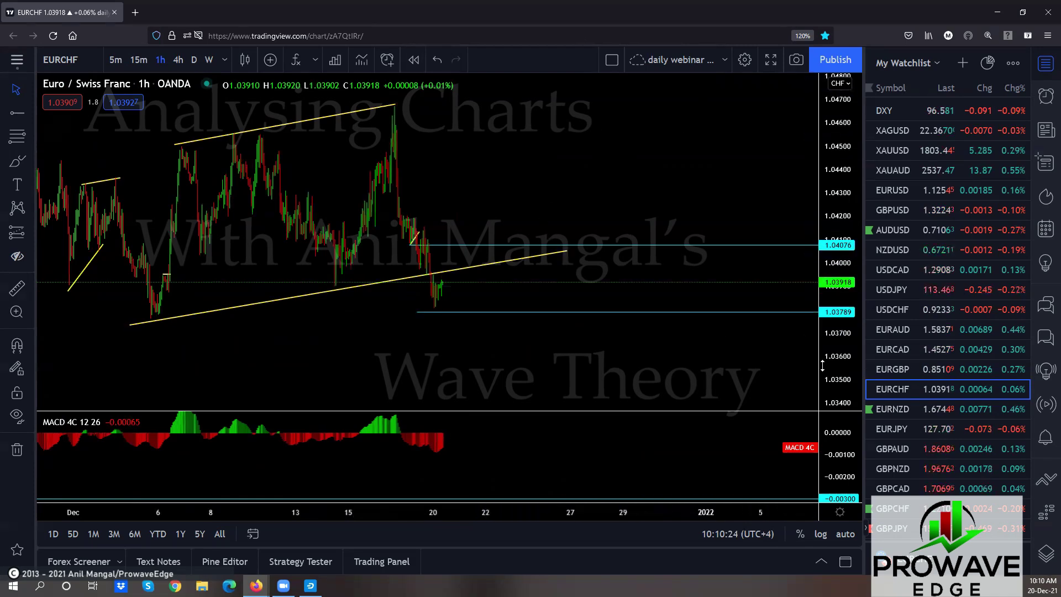
scroll(571, 393, "up", 3)
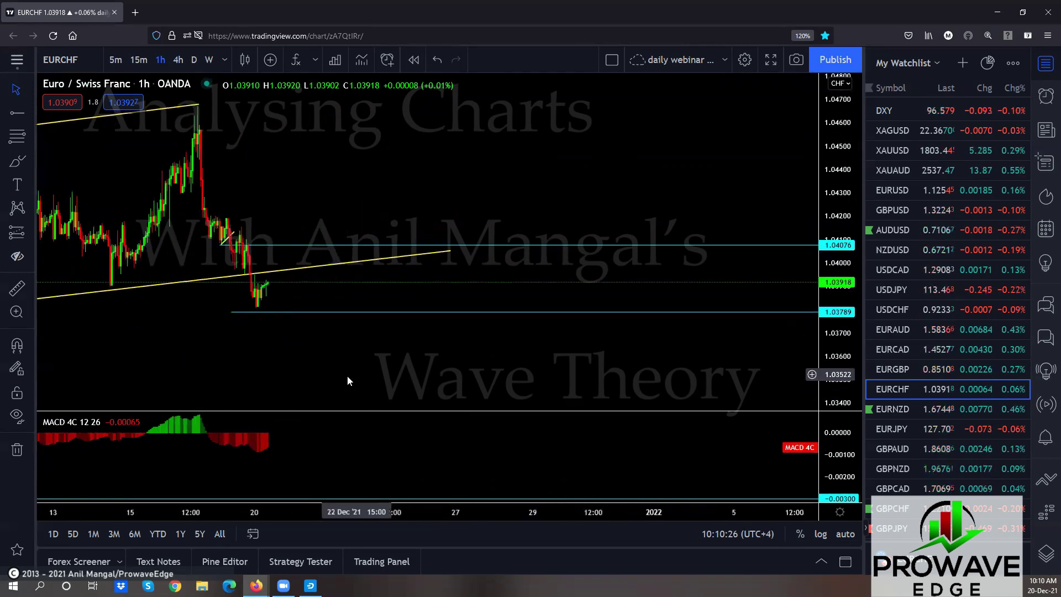
left_click_drag(347, 375, 594, 380)
scroll(591, 379, "down", 2)
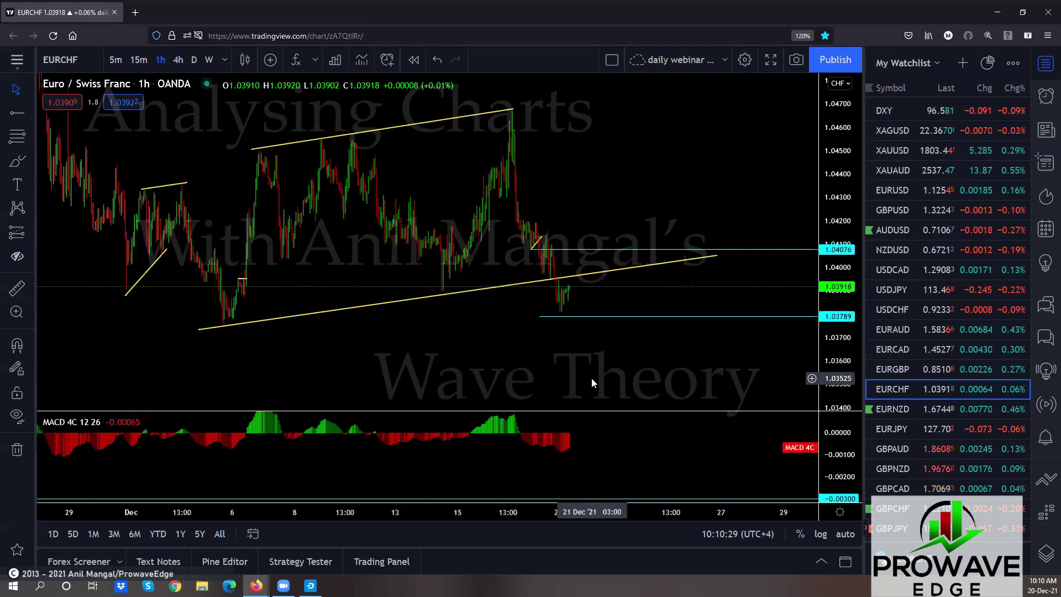
left_click_drag(539, 317, 537, 312)
left_click(234, 329)
scroll(443, 370, "down", 2)
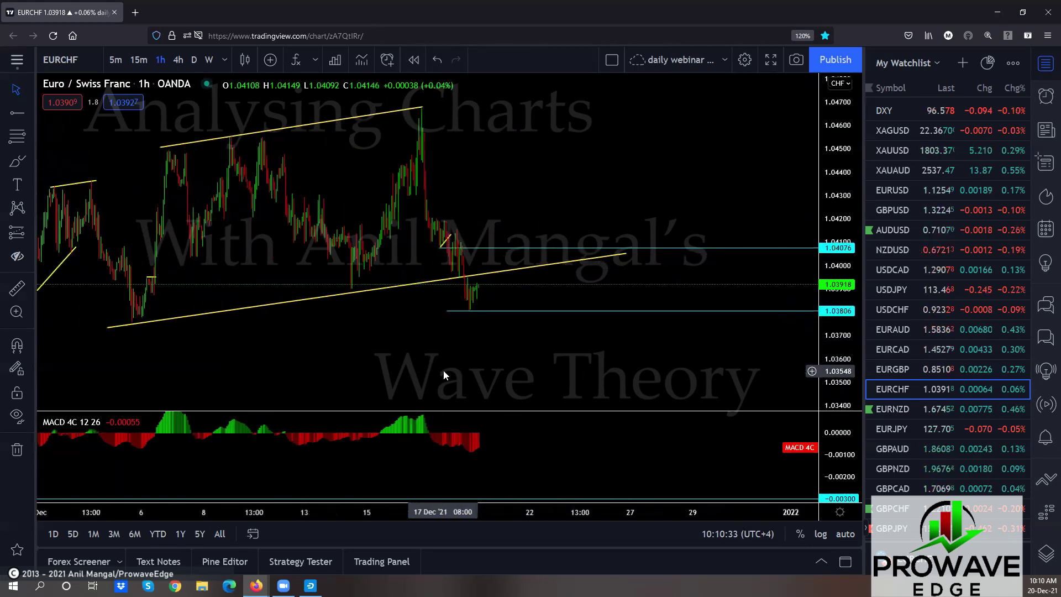
Set EURCHF to the weekly timeframe and compress the price and MACD scales to show the swings since 2011.
scroll(443, 370, "down", 2)
scroll(419, 369, "down", 1)
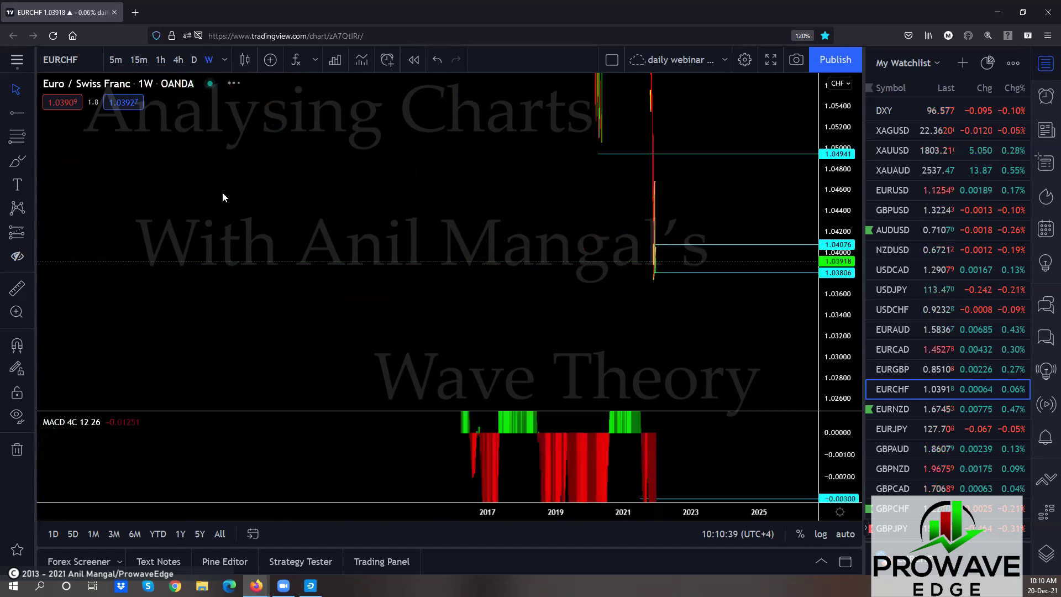
left_click_drag(844, 362, 818, 470)
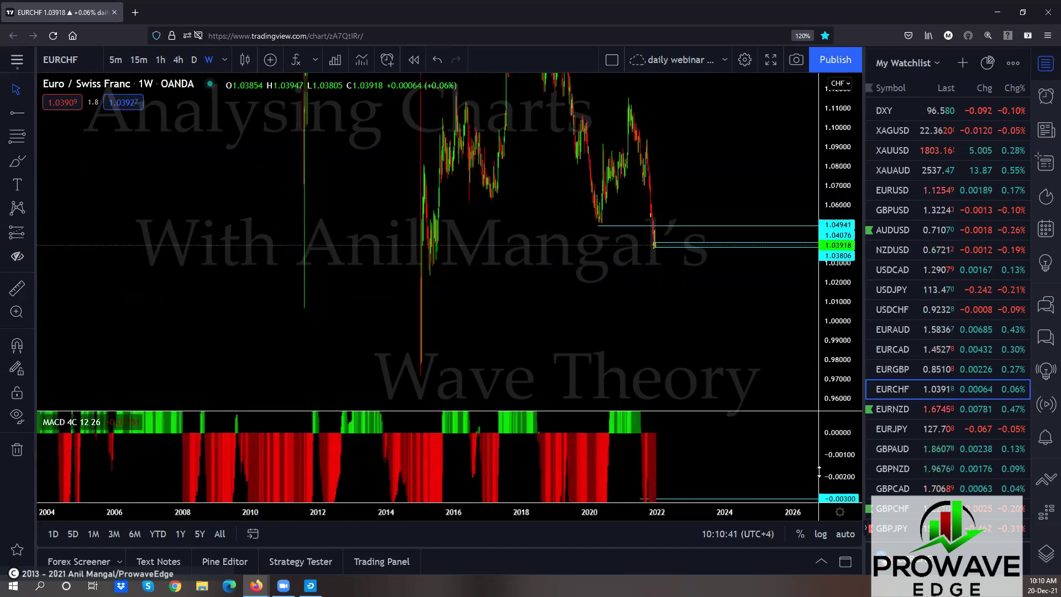
left_click_drag(838, 168, 824, 299)
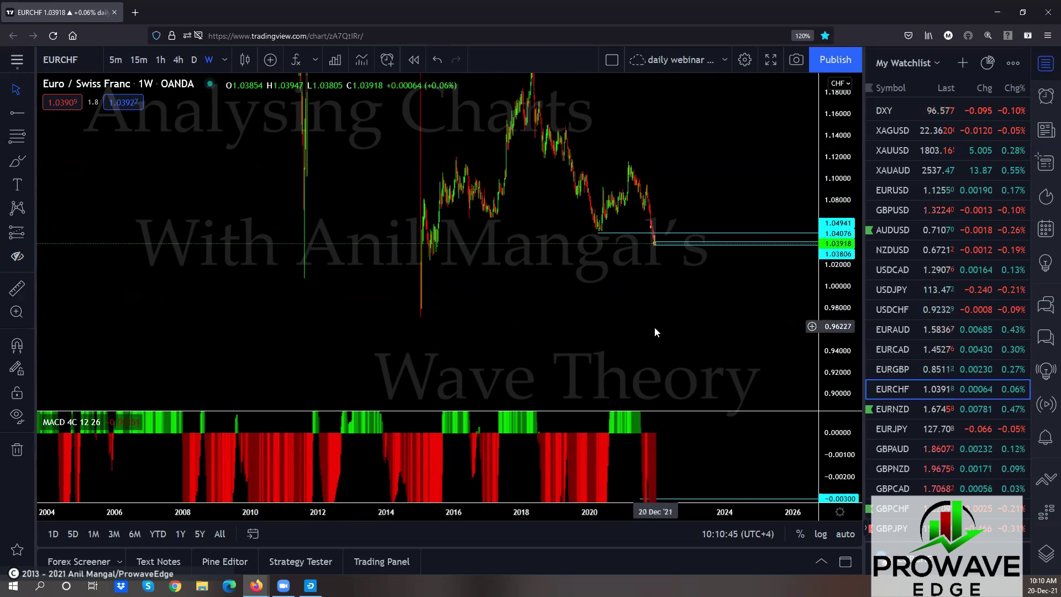
left_click_drag(564, 304, 552, 373)
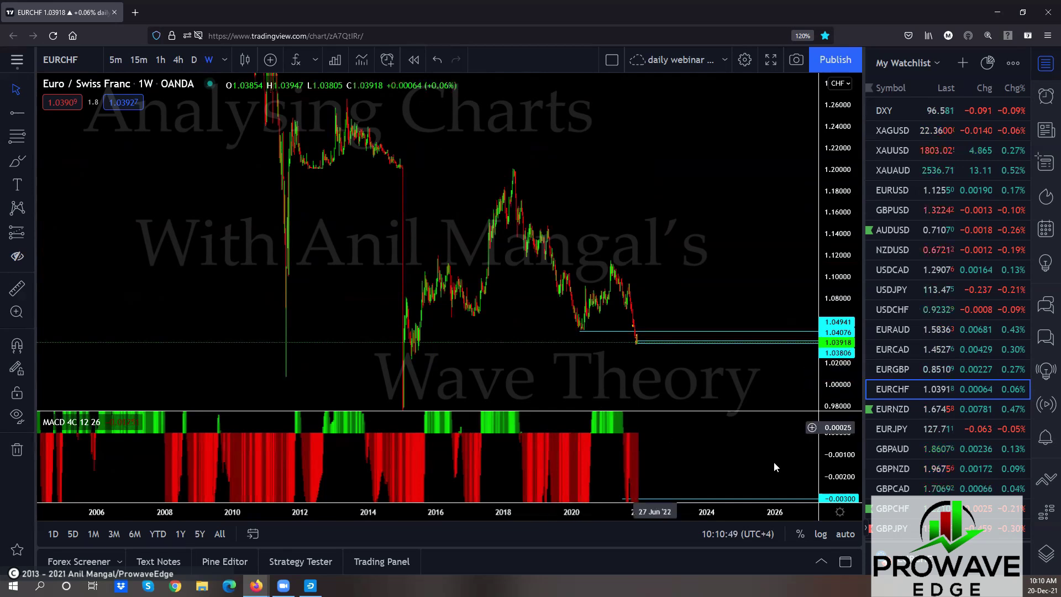
left_click_drag(827, 439, 836, 483)
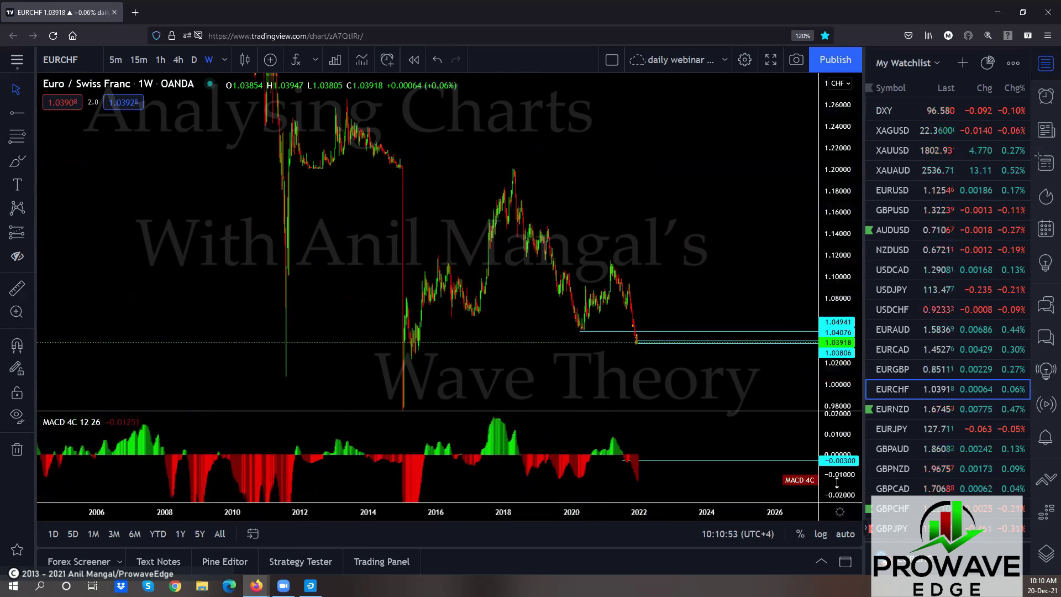
Return EURCHF to the 1-hour timeframe and fit the price scale to the December swings.
left_click(176, 60)
left_click(161, 59)
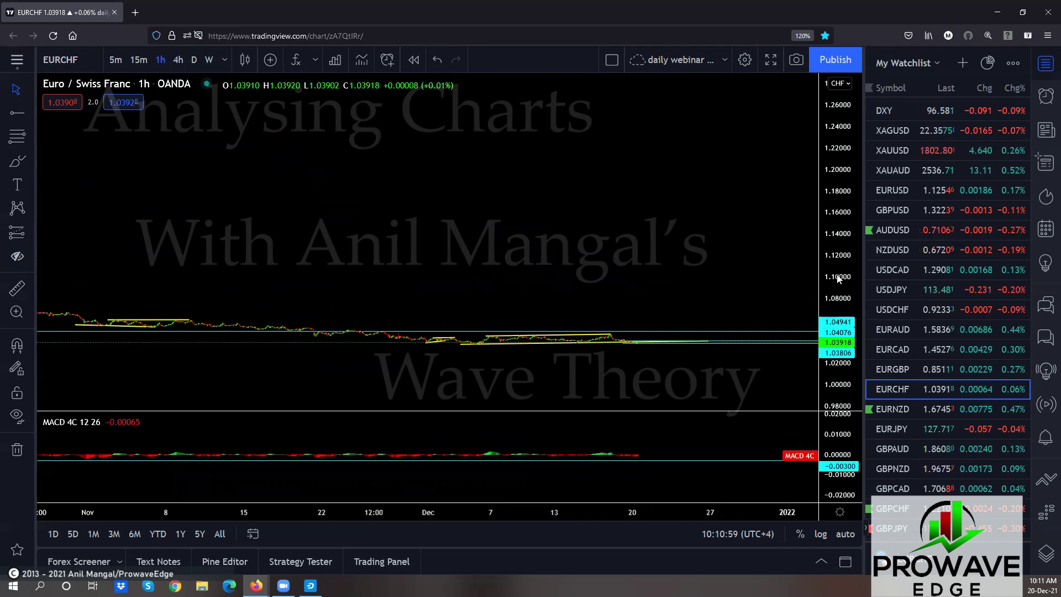
scroll(724, 177, "up", 5)
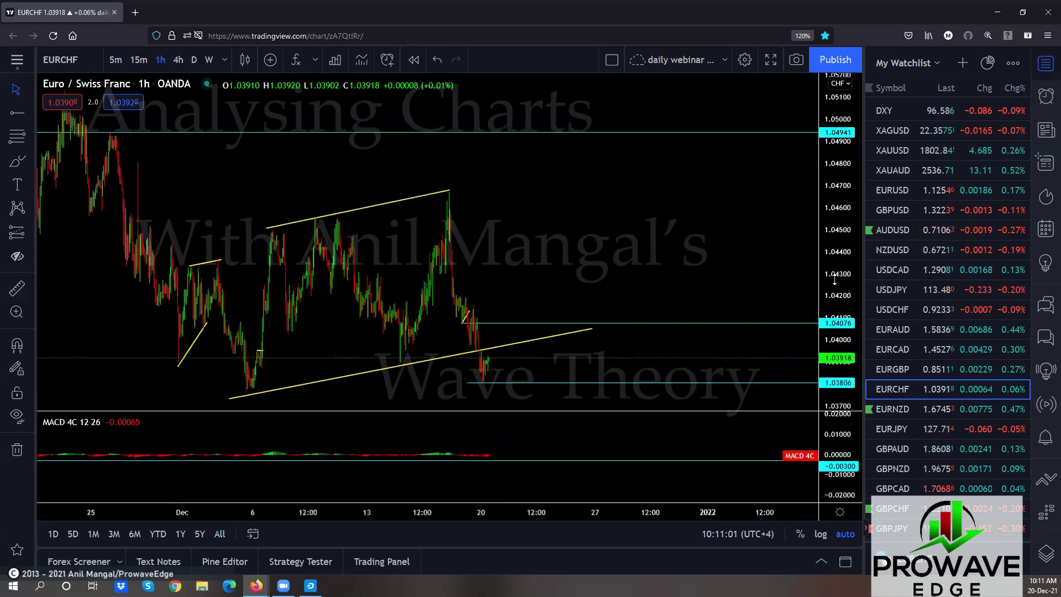
Switch to EURNZD and delete the horizontal ray starting at the 17 December high.
left_click(906, 412)
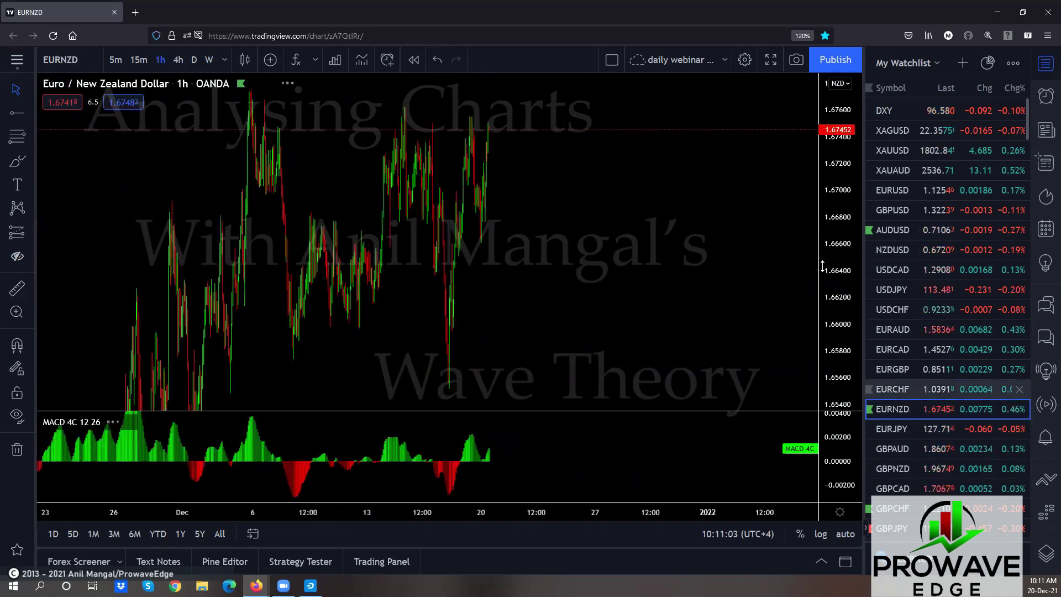
scroll(612, 372, "down", 4)
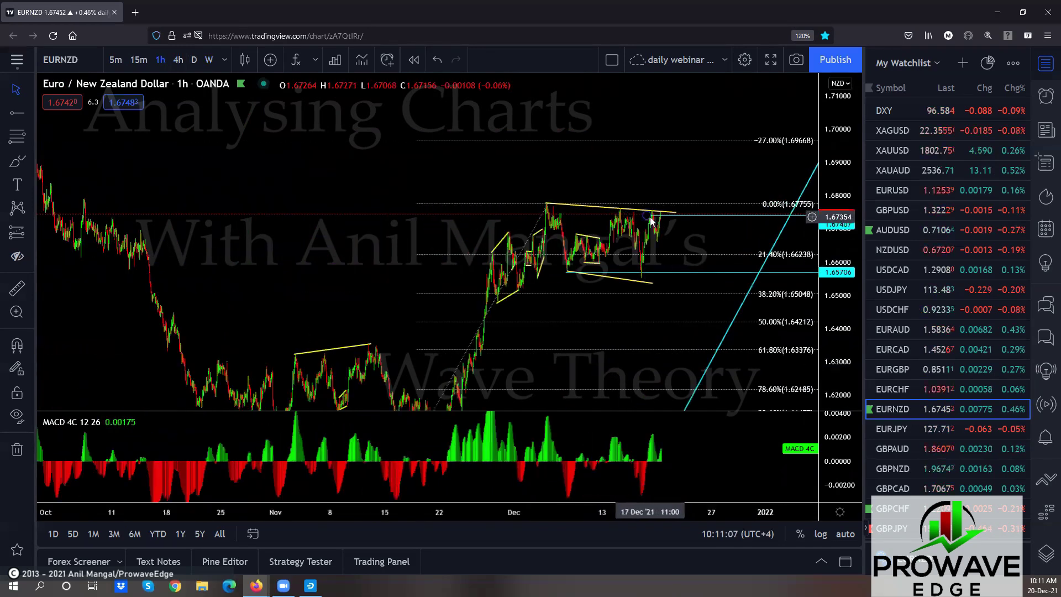
left_click(650, 238)
left_click(633, 63)
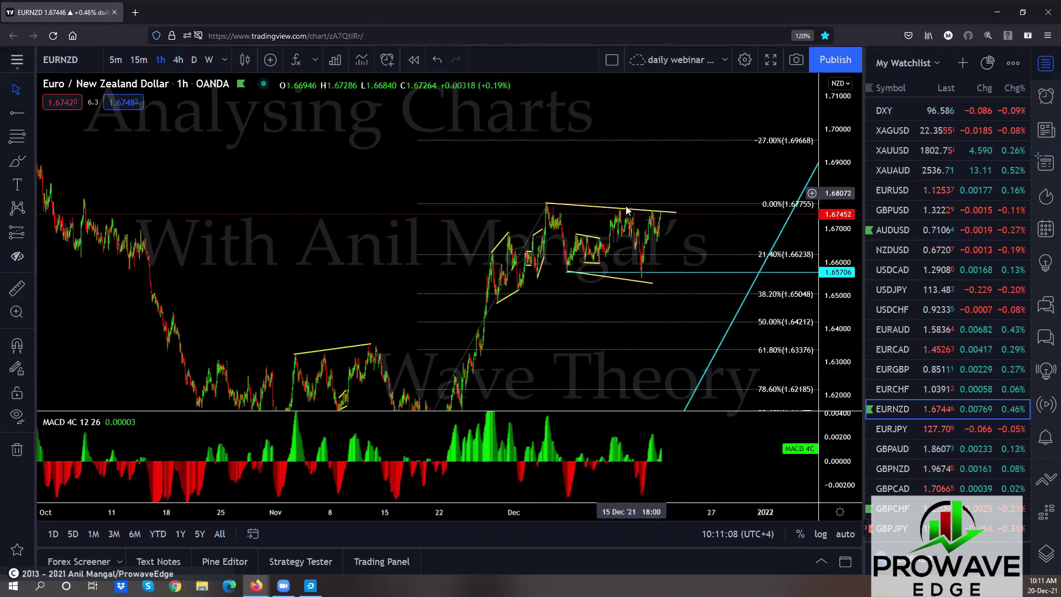
Sketch a circled brief spike above the channel's falling upper line near 1.677, and clear the sketch.
left_click_drag(638, 261, 607, 225)
scroll(609, 256, "up", 3)
scroll(590, 229, "up", 2)
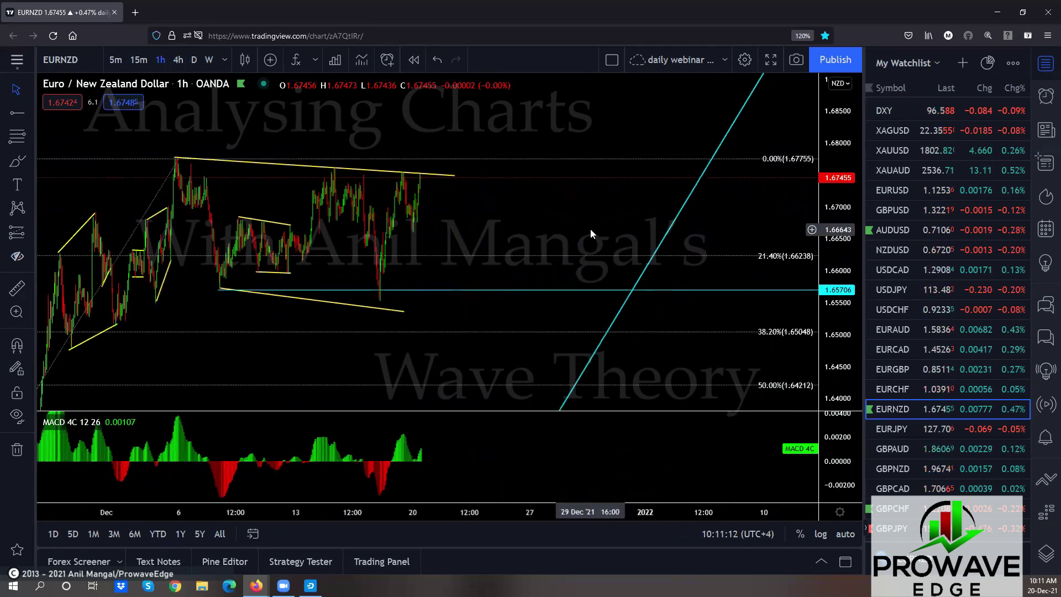
left_click_drag(539, 216, 662, 227)
scroll(622, 228, "up", 4)
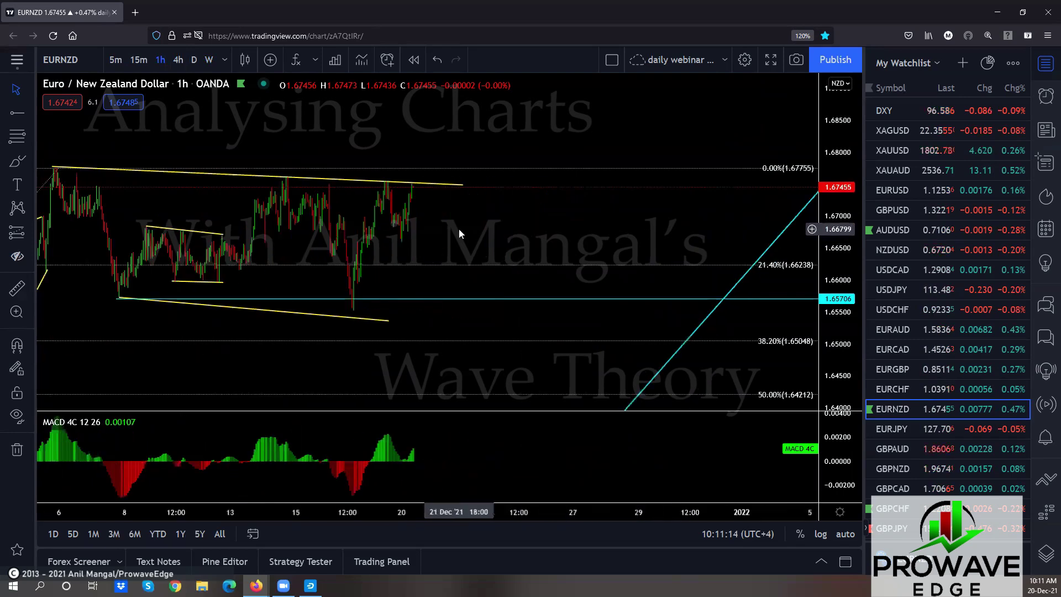
scroll(635, 240, "down", 2)
scroll(635, 239, "up", 3)
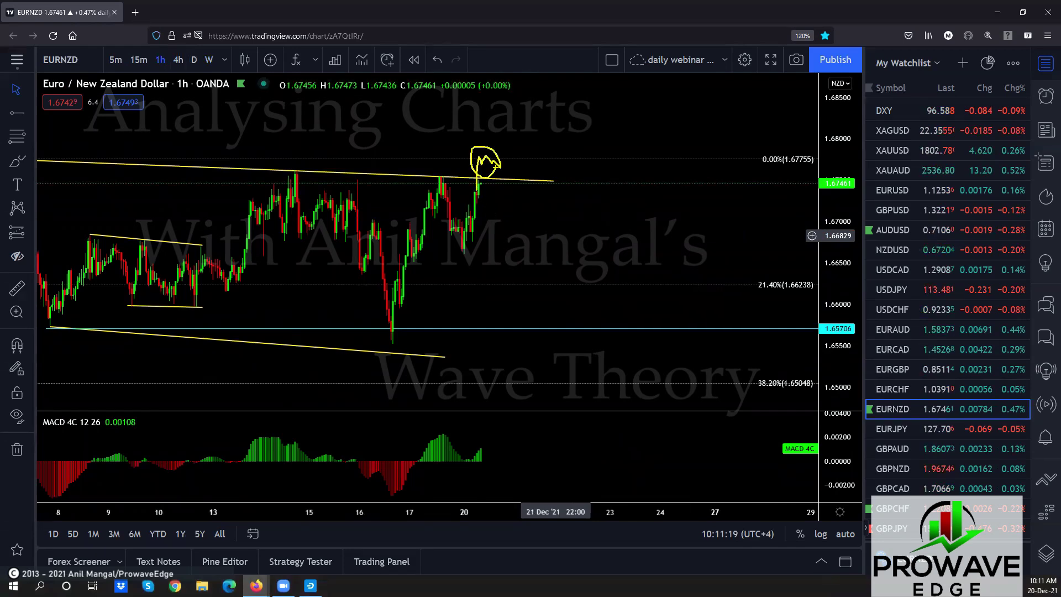
left_click_drag(500, 165, 528, 47)
key("Escape")
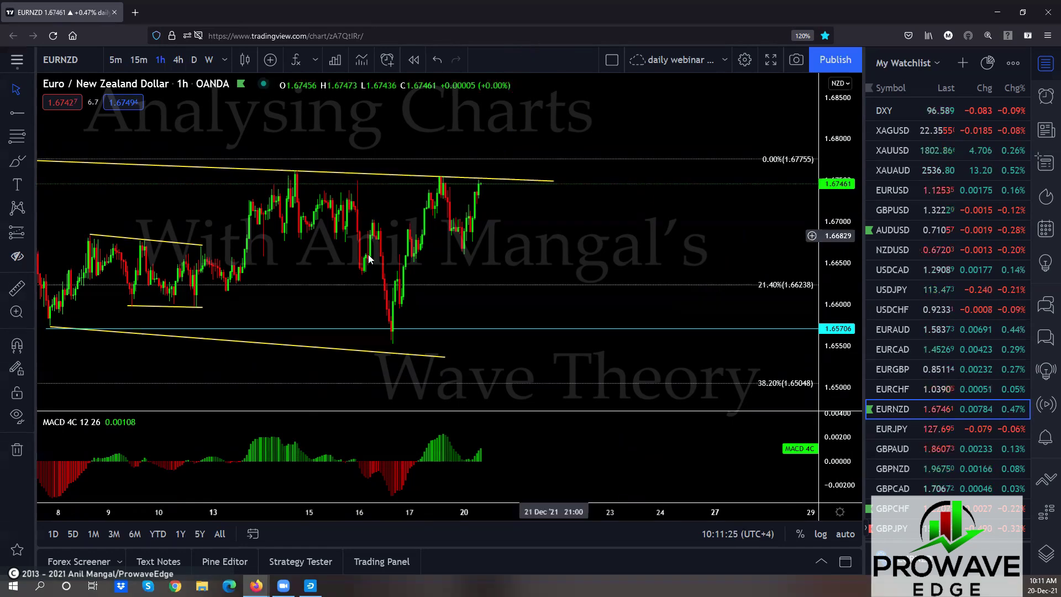
Set EURNZD to the weekly timeframe and compress the chart to show the swings since 2011 with the projection arrows.
left_click(208, 59)
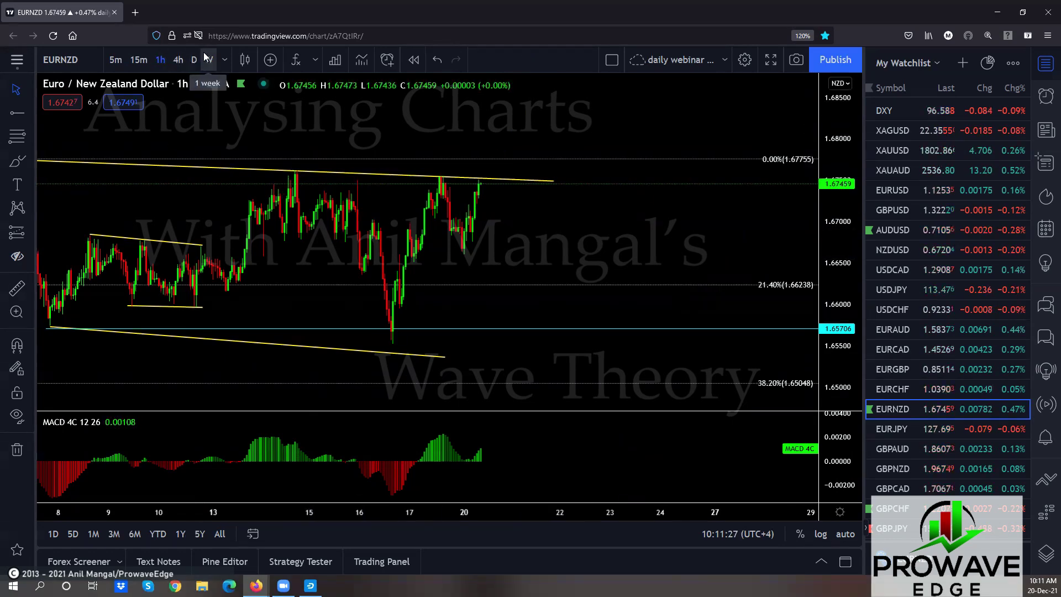
left_click_drag(833, 135, 819, 436)
left_click_drag(833, 179, 829, 403)
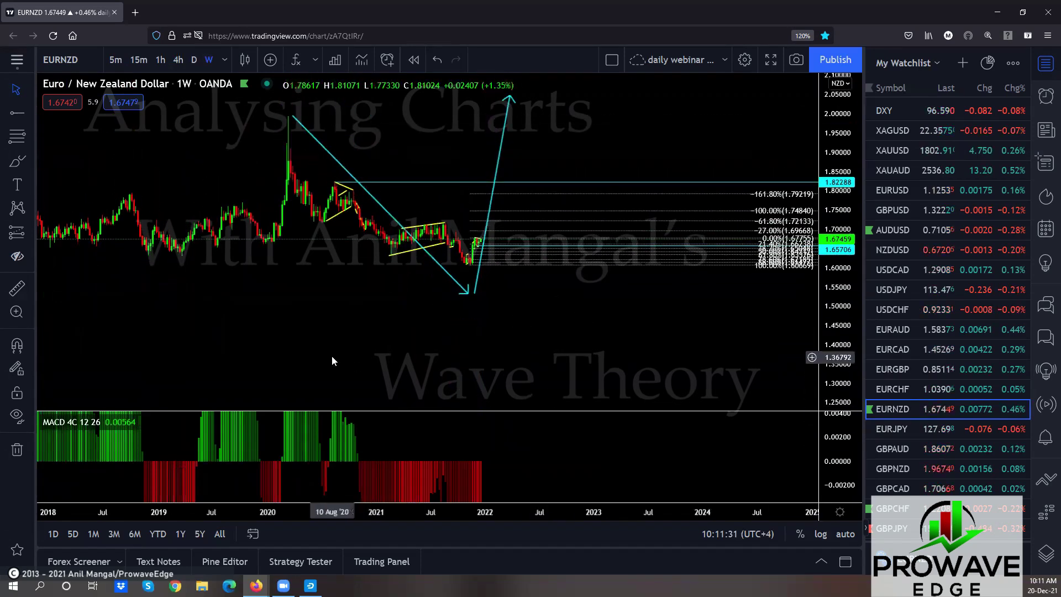
scroll(328, 357, "down", 7)
left_click_drag(437, 374, 415, 370)
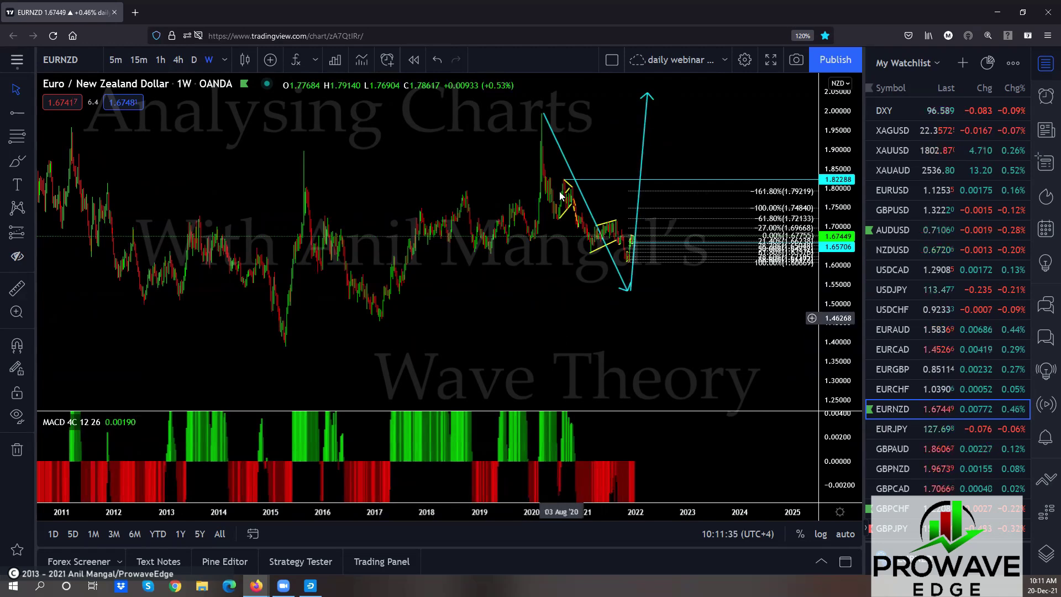
Fit the falling arrow to the 2015–2017 decline, from about 1.895 to 1.445, and move it back to the 2020 peak.
left_click_drag(557, 149, 315, 181)
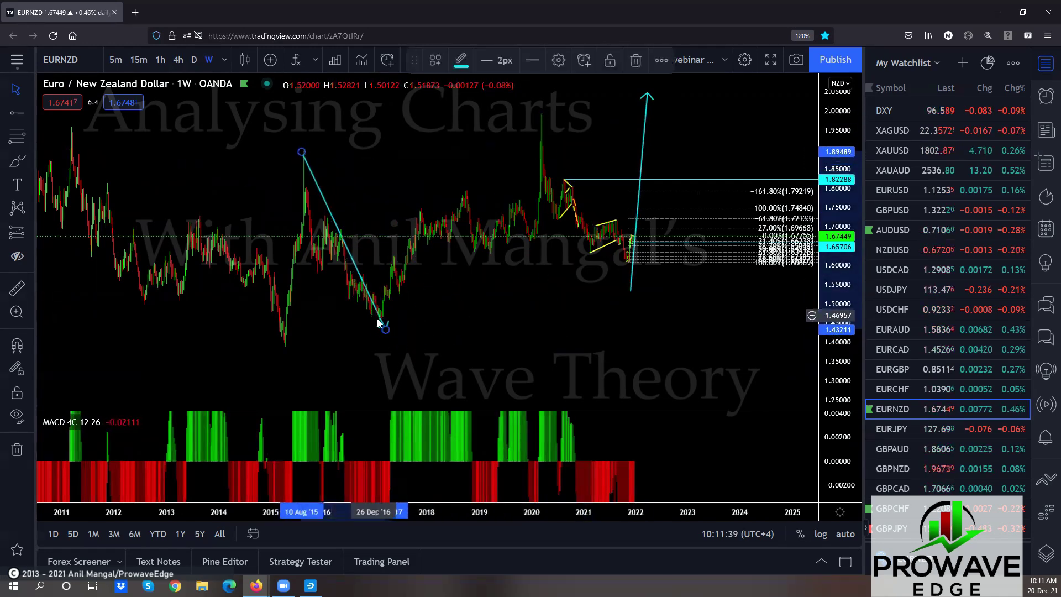
mouse_move(385, 329)
left_mouse_down()
mouse_move(367, 324)
mouse_move(375, 324)
left_mouse_up()
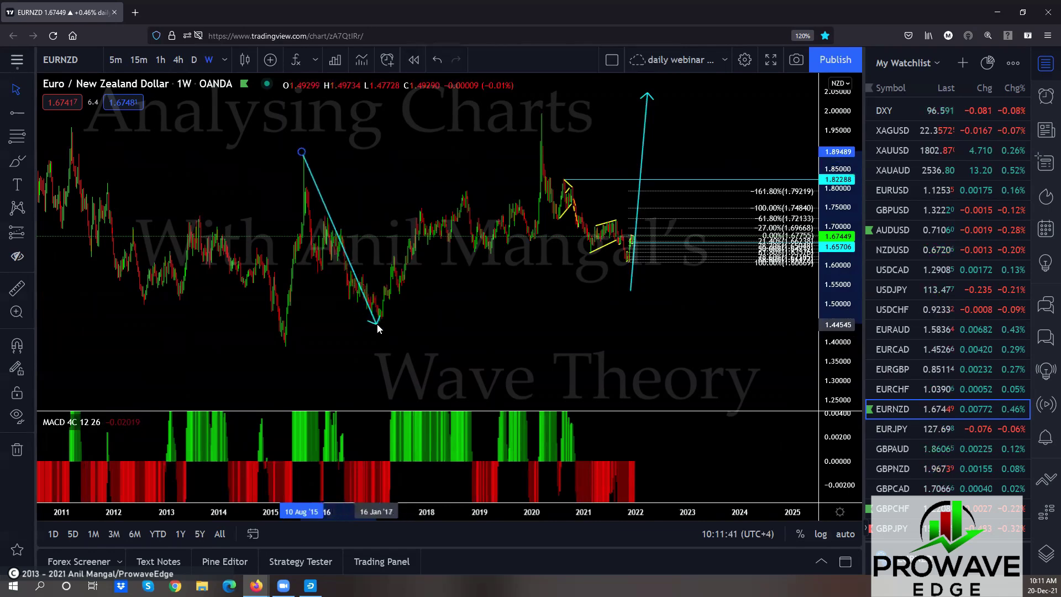
mouse_move(323, 204)
left_mouse_down()
mouse_move(558, 215)
mouse_move(559, 162)
left_mouse_up()
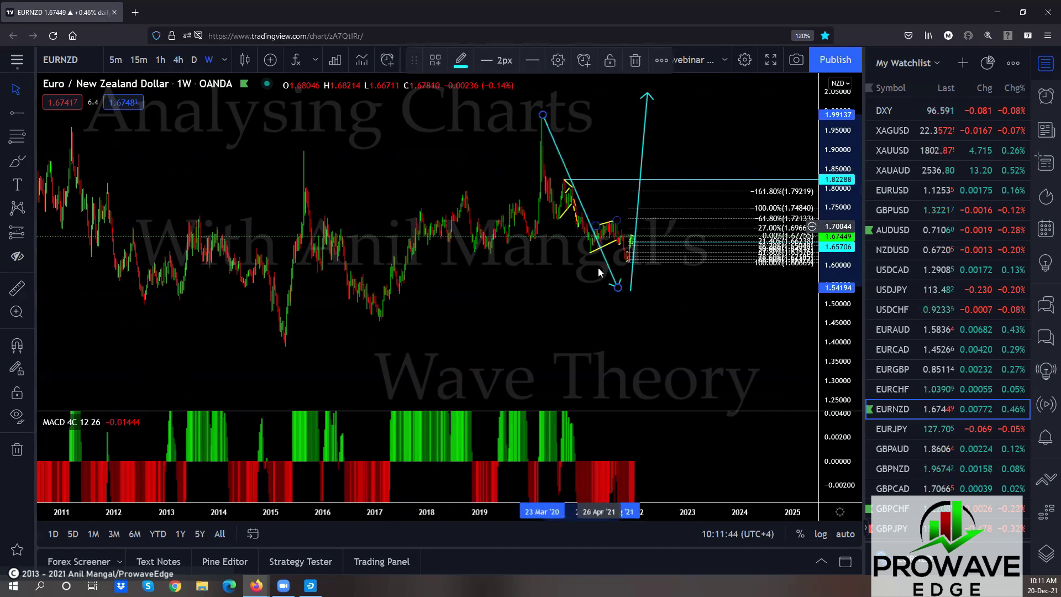
Attach the start of the rising arrow to the falling arrow's tip at about 1.544.
left_click(628, 290)
left_click(618, 288)
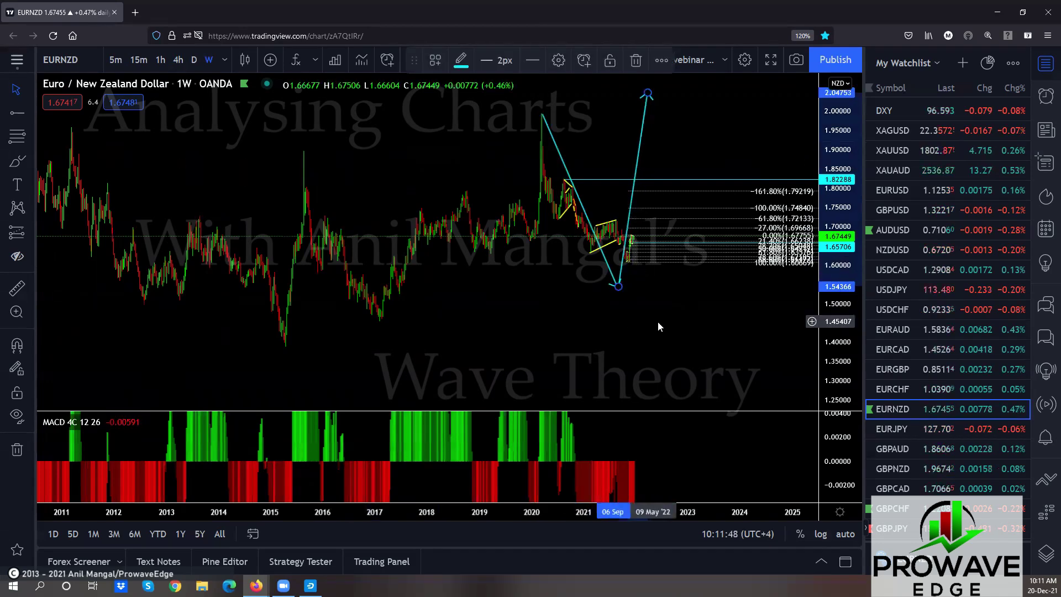
Sketch the 2015 rally and two EURNZD projections: a direct rise to about 2.06, and a dip to about 1.55 followed by a rise to about 1.96.
left_click_drag(657, 321, 595, 329)
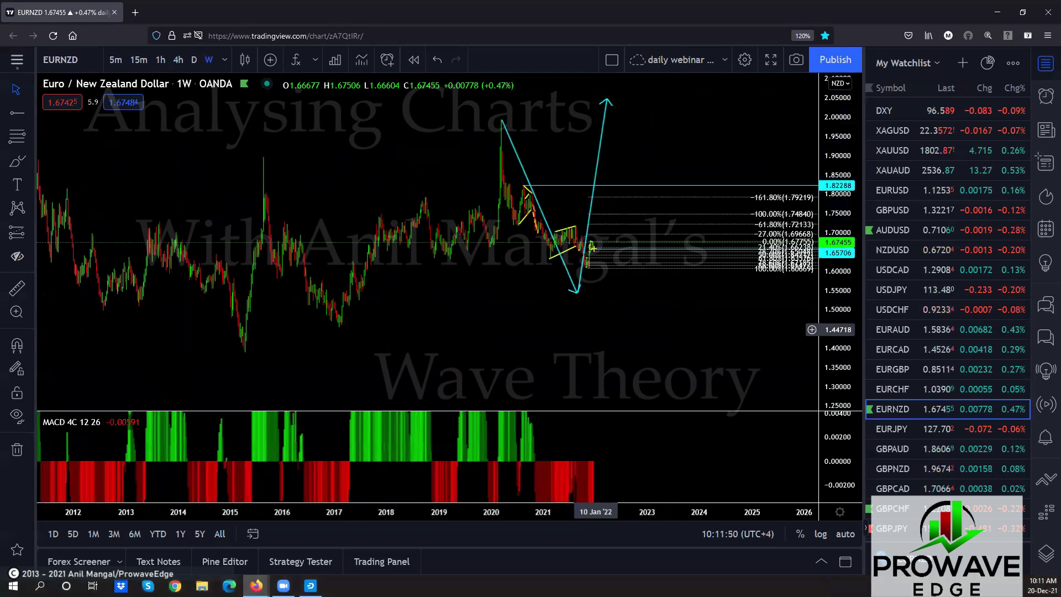
left_click_drag(611, 291, 664, 132)
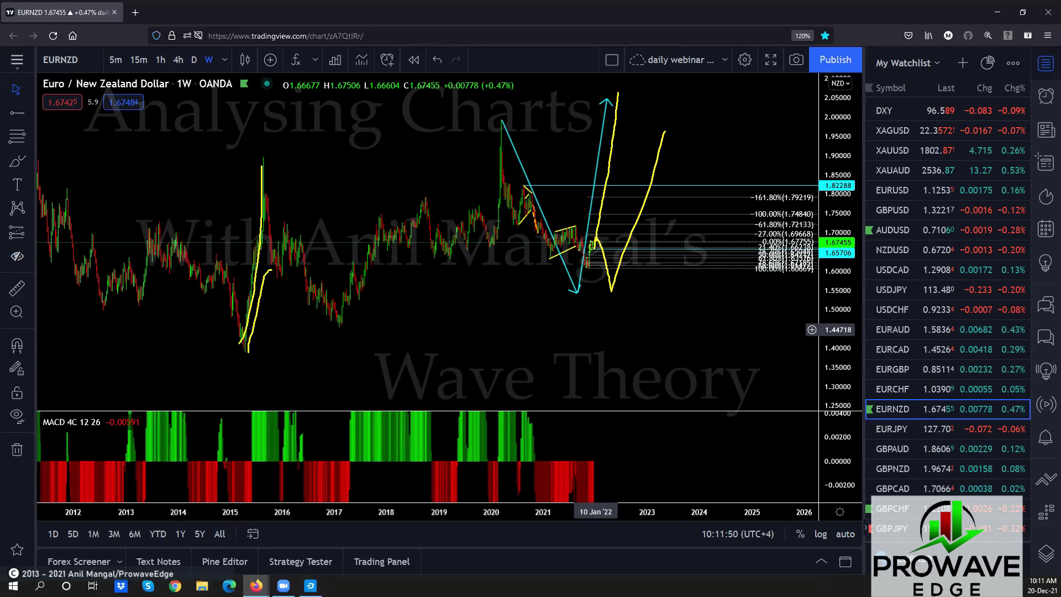
Sketch the weekly EURNZD channel from the 2015 peak and 2017 low, circling the 2018–2019 consolidation and tracing the rallies and decline around it.
left_click_drag(260, 157, 448, 117)
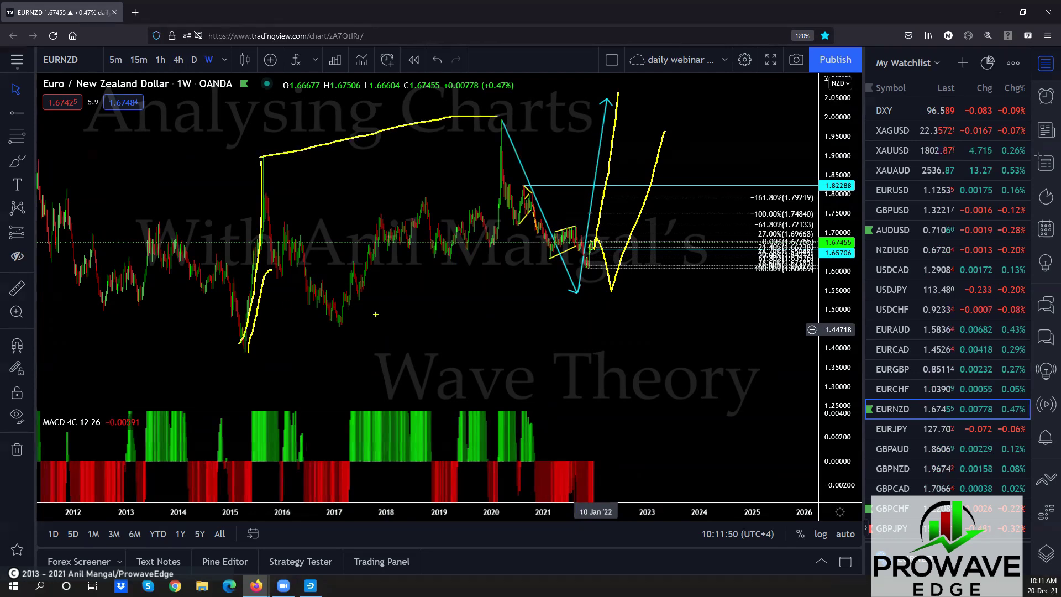
left_click_drag(333, 331, 549, 287)
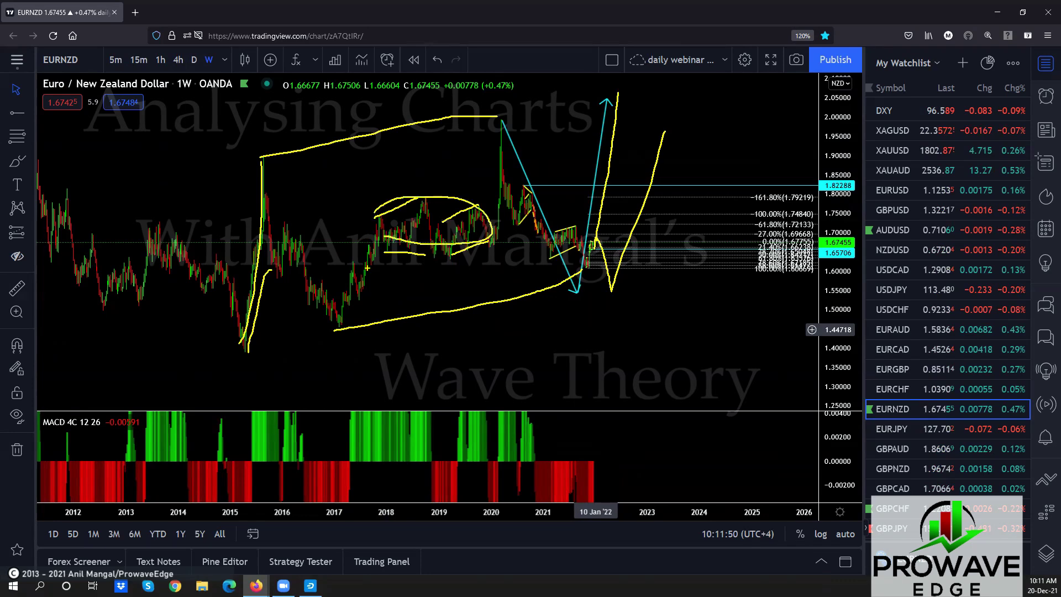
left_click_drag(331, 348, 378, 212)
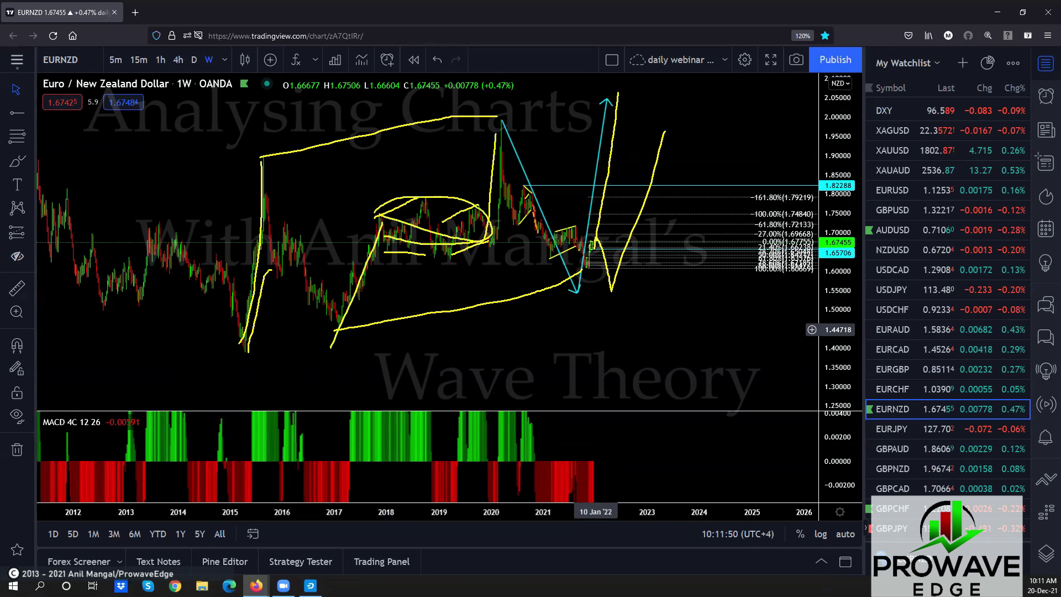
left_click_drag(317, 260, 331, 286)
left_click_drag(346, 279, 482, 154)
left_click_drag(502, 142, 572, 258)
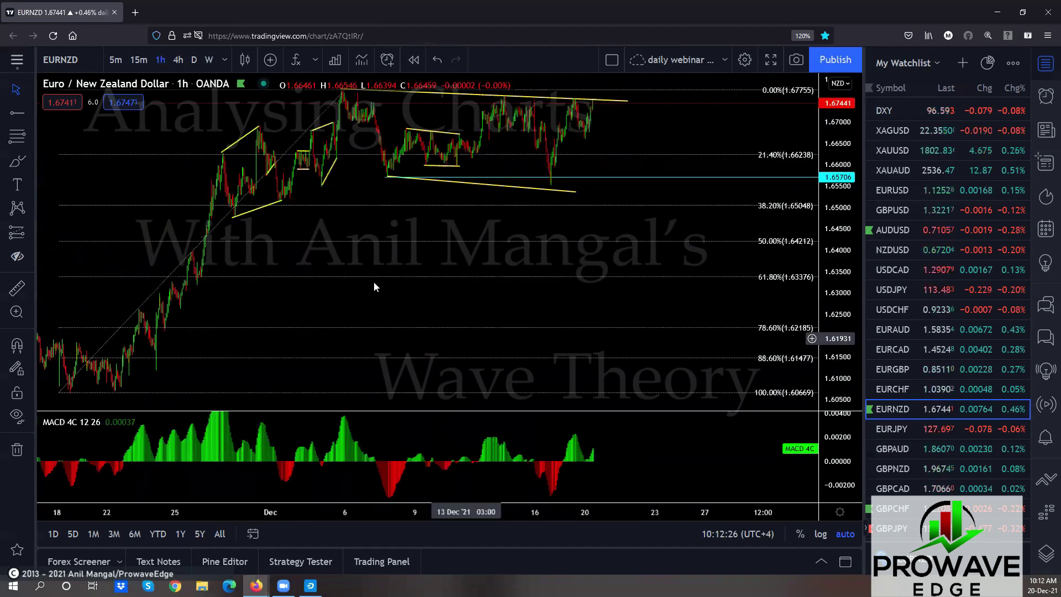
On the hourly EURNZD chart, fit the end of the lower channel trendline to the mid-December low at about 1.655.
scroll(381, 249, "down", 5)
left_click_drag(368, 164, 191, 164)
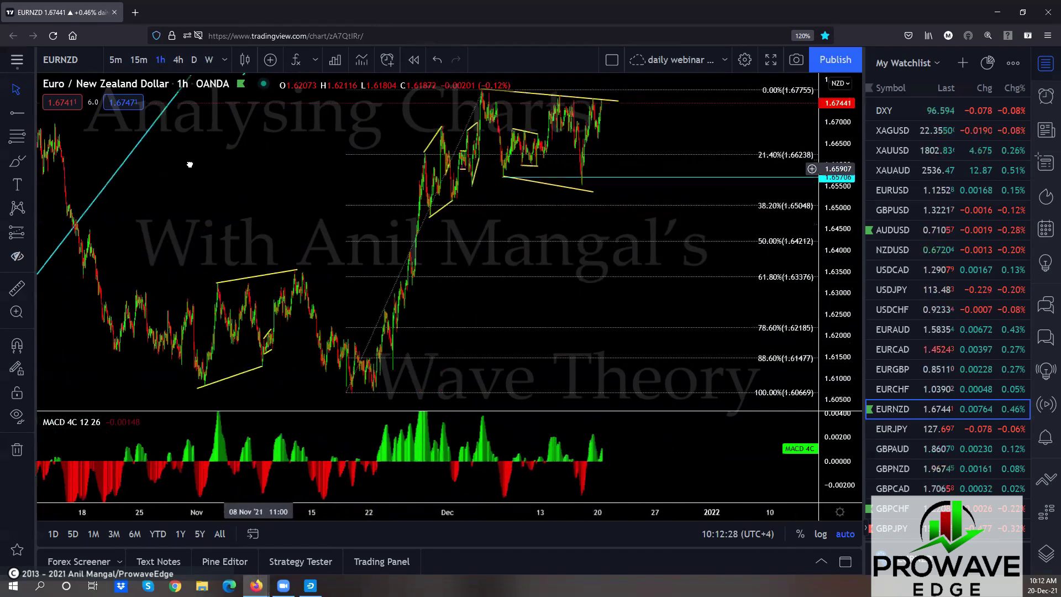
left_click_drag(525, 193, 520, 190)
left_click(520, 186)
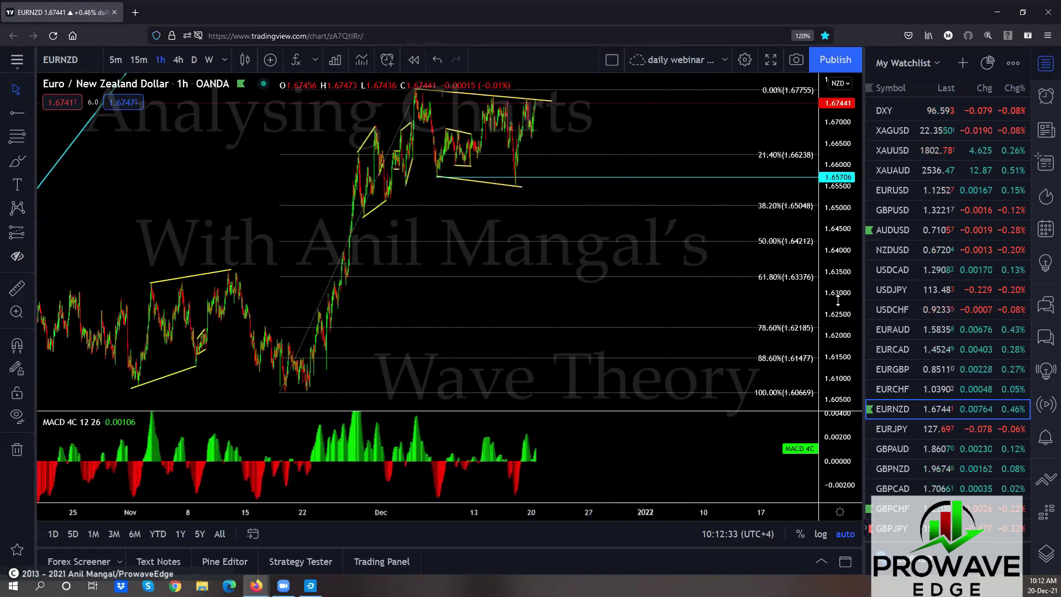
Sketch two hourly EURNZD projections: sideways swings with a dip to about 1.651 and a steep rise, and a direct breakout above 1.70.
left_click_drag(627, 314, 590, 243)
scroll(591, 238, "up", 9)
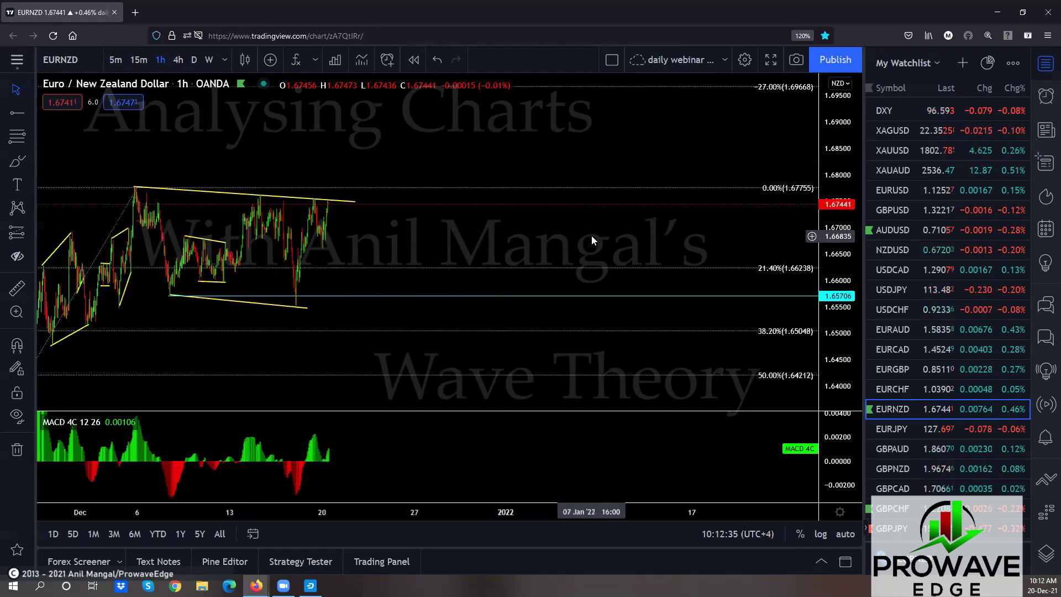
left_click_drag(234, 231, 596, 239)
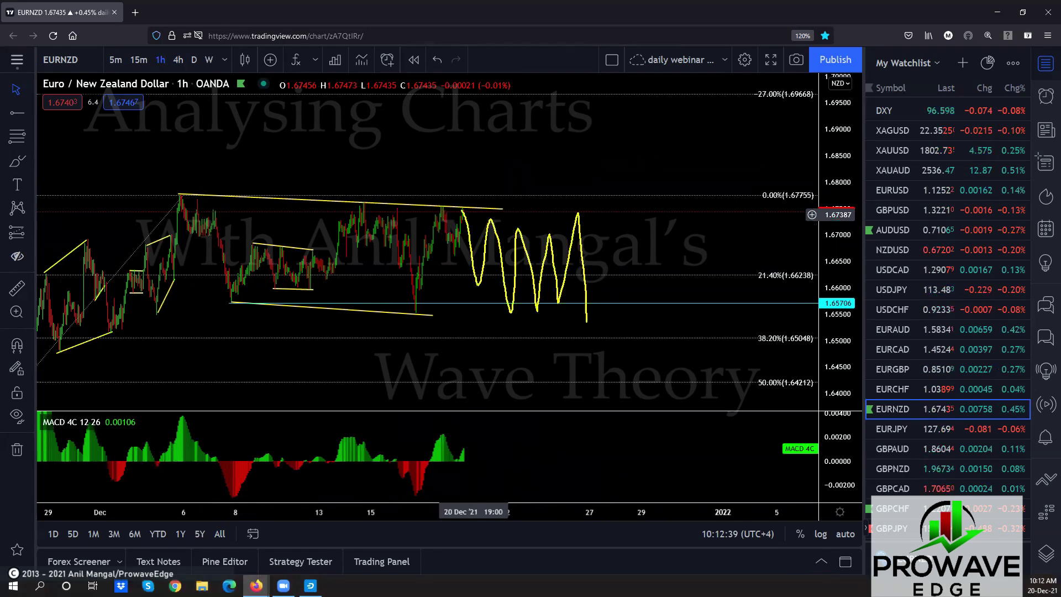
left_click_drag(586, 321, 642, 64)
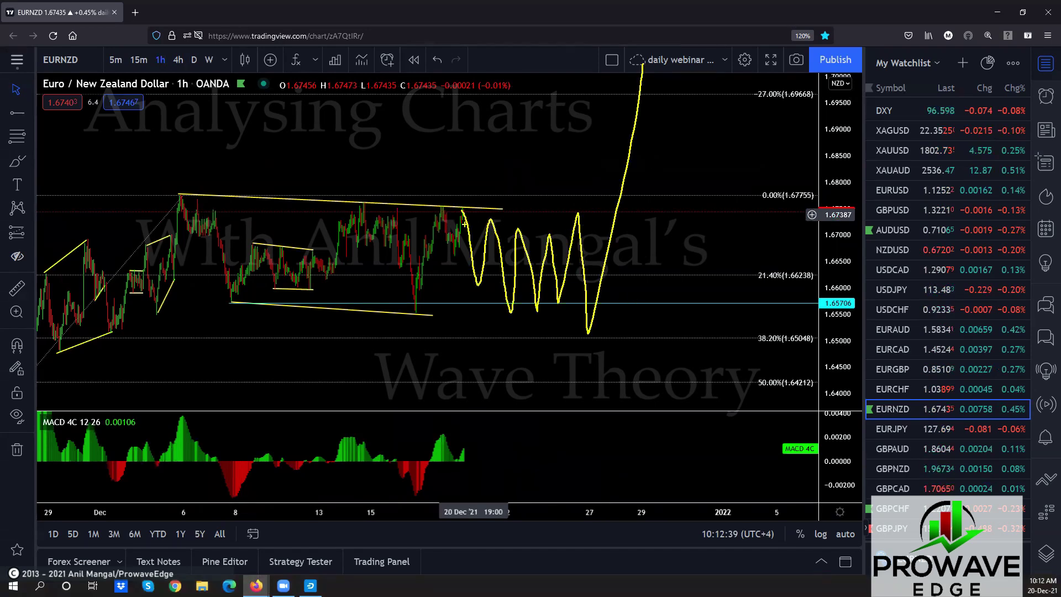
left_click_drag(477, 161, 493, 23)
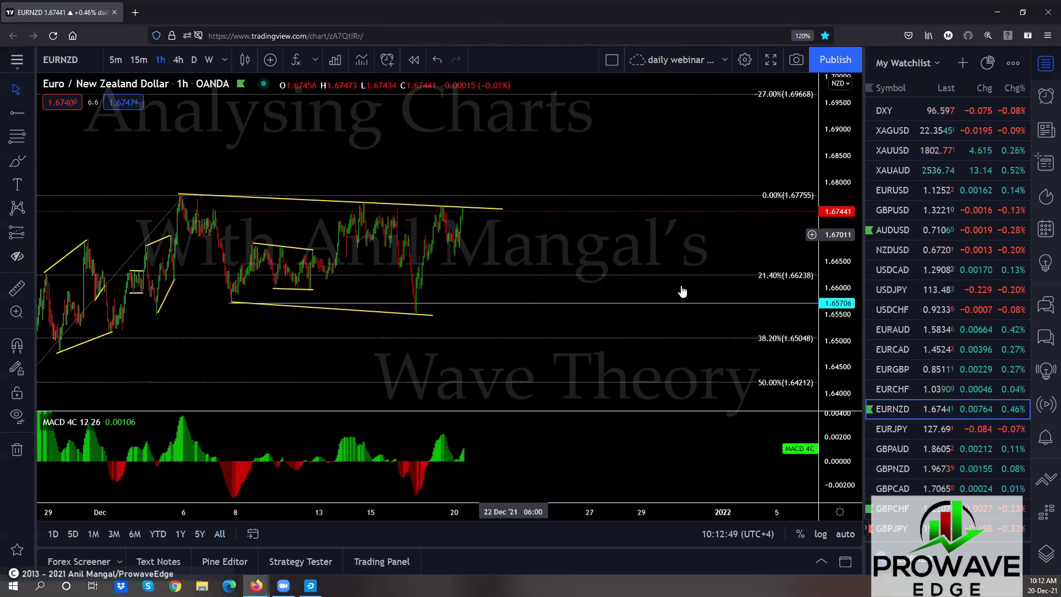
Open EURJPY and examine its hourly decline, and on the 4-hour timeframe the projection arrows towards 137.605.
left_click(902, 432)
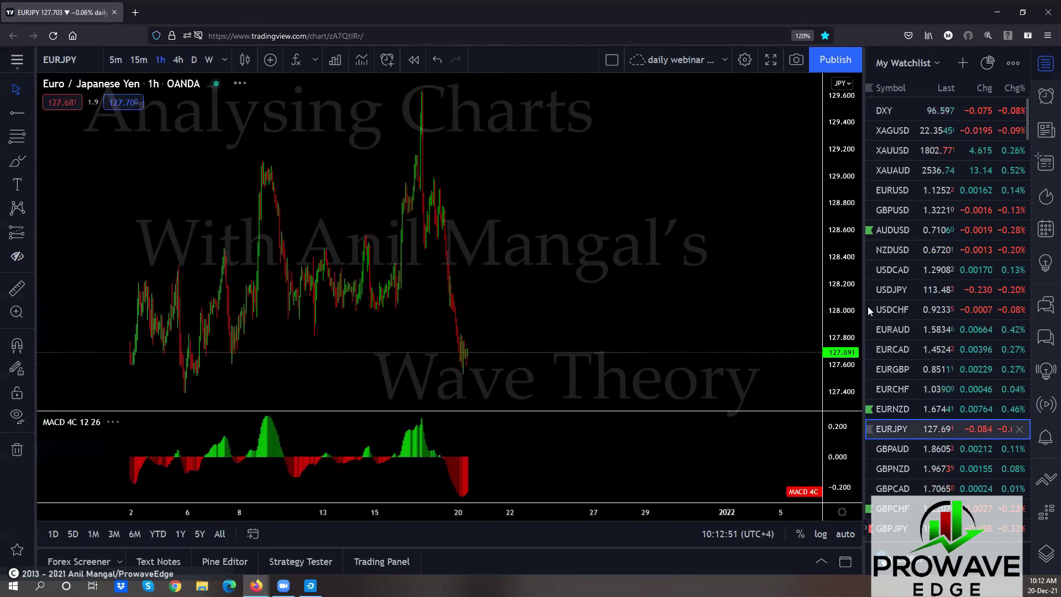
scroll(518, 366, "down", 8)
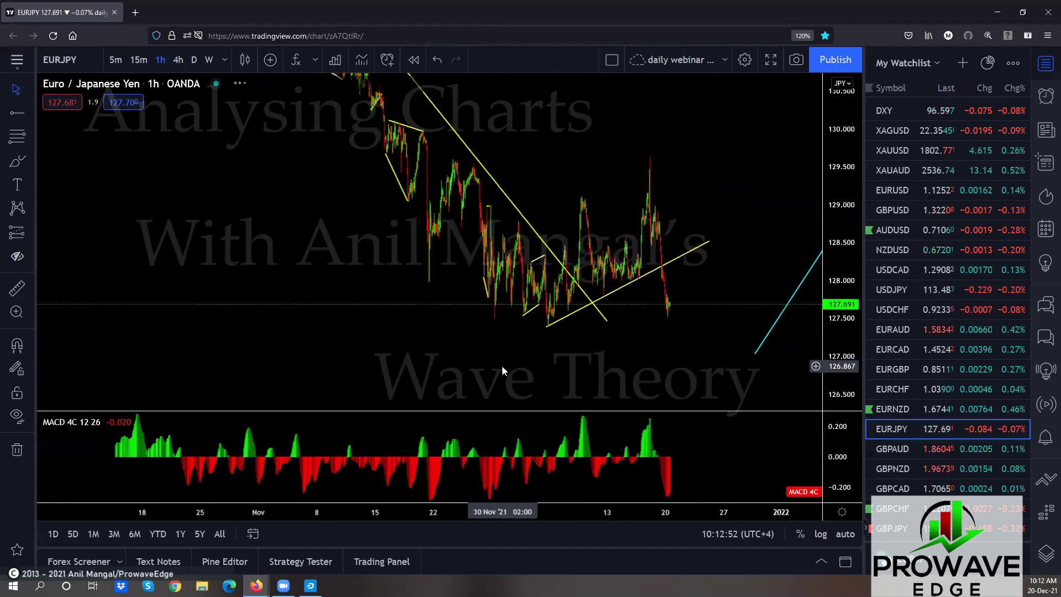
left_click_drag(514, 380, 414, 368)
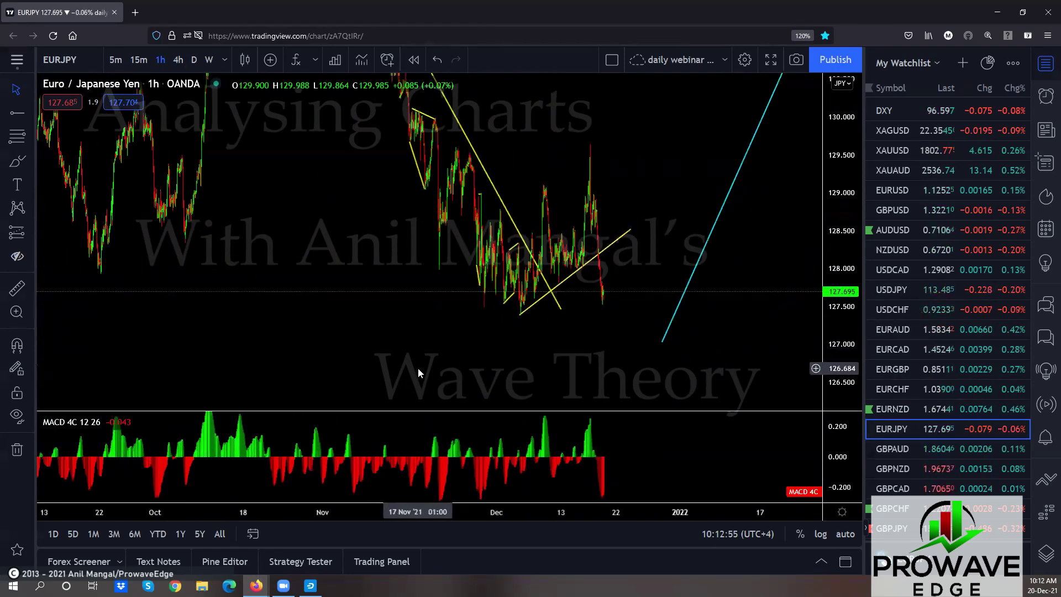
left_click_drag(826, 193, 611, 347)
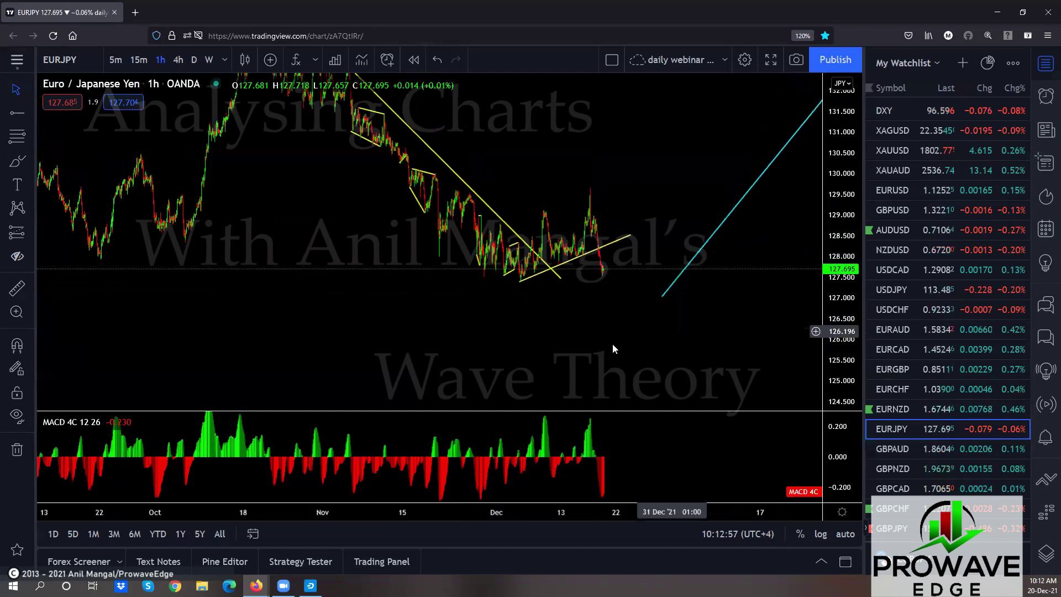
left_click(177, 60)
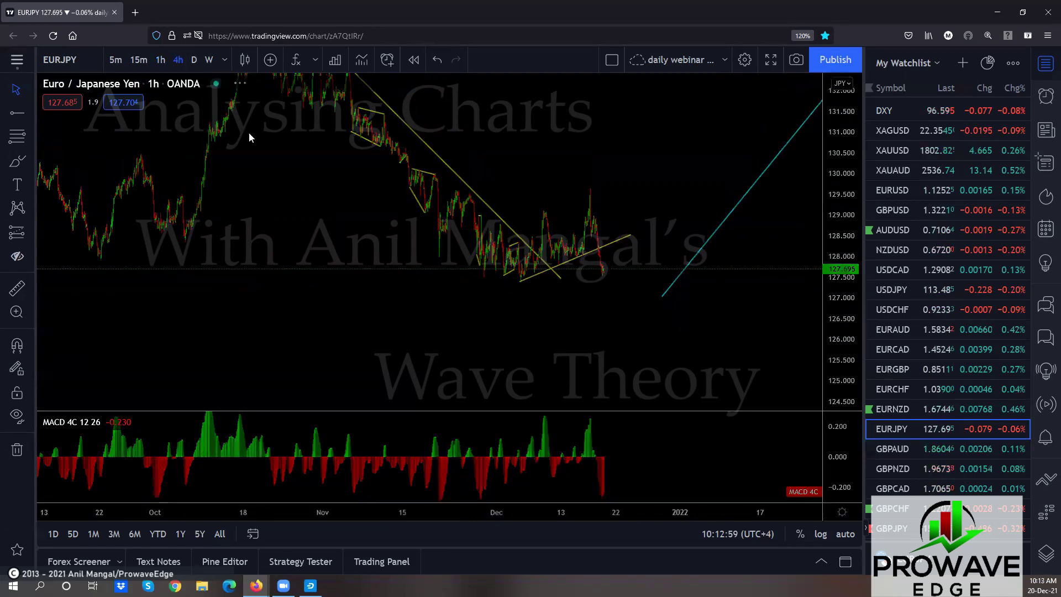
left_click_drag(842, 163, 793, 354)
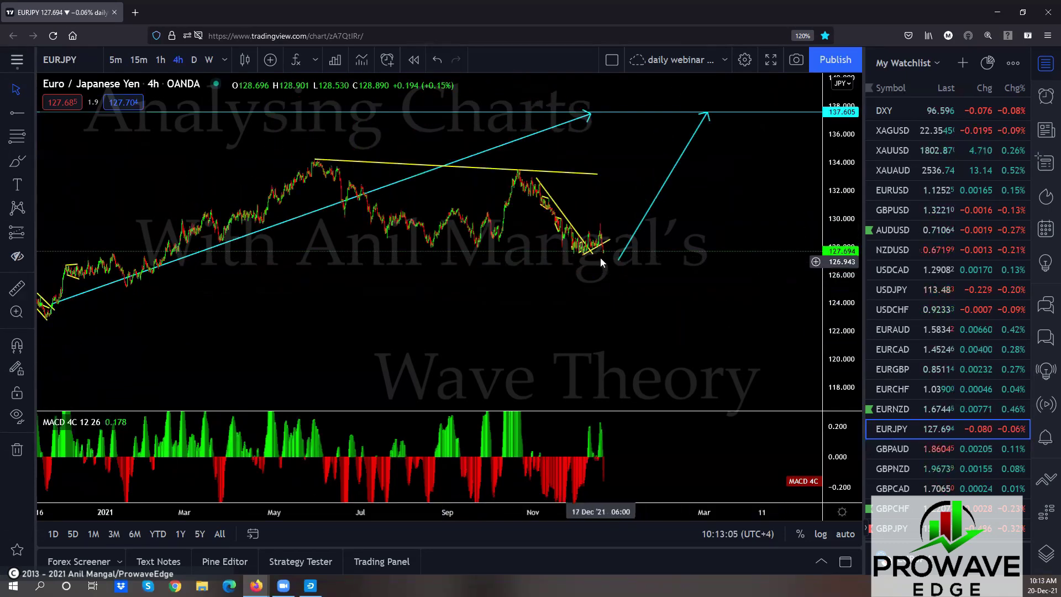
Return EURJPY to the hourly timeframe and examine the latest drop below the rising yellow trendline.
left_click(139, 60)
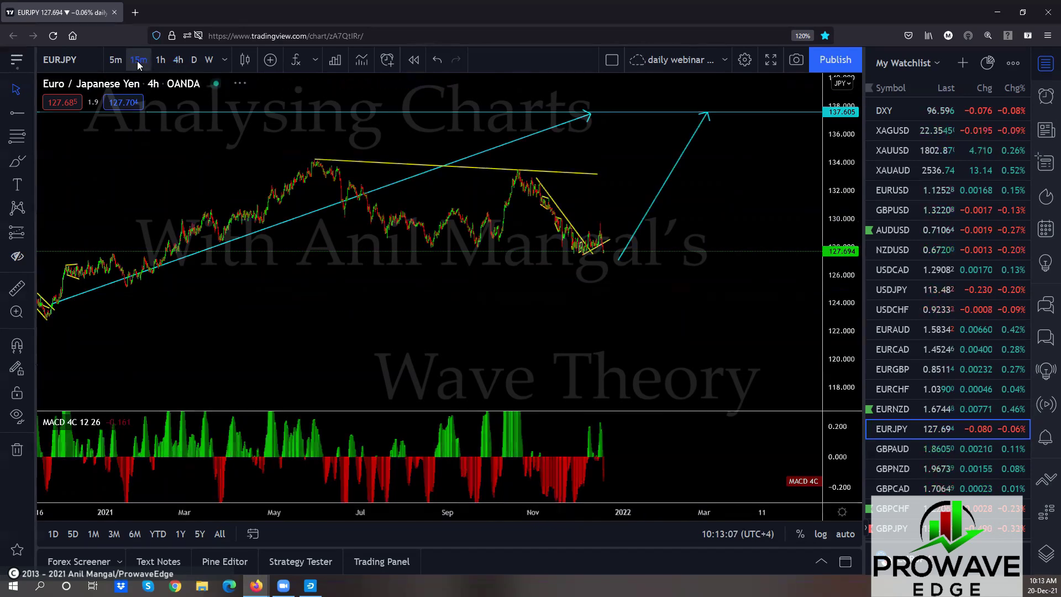
left_click(161, 60)
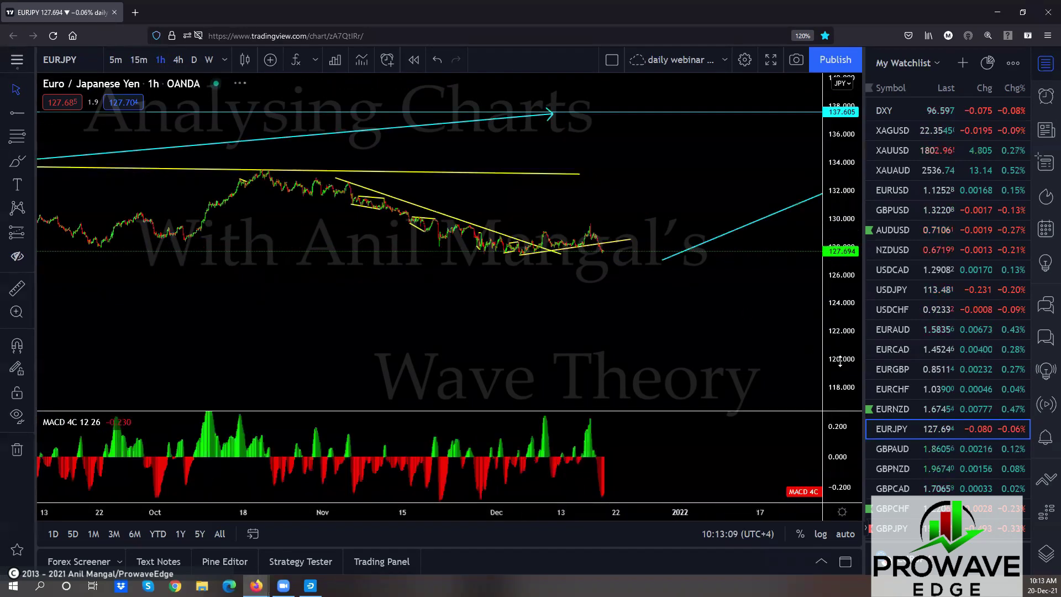
left_click_drag(841, 362, 785, 59)
scroll(621, 148, "up", 5)
scroll(621, 148, "up", 4)
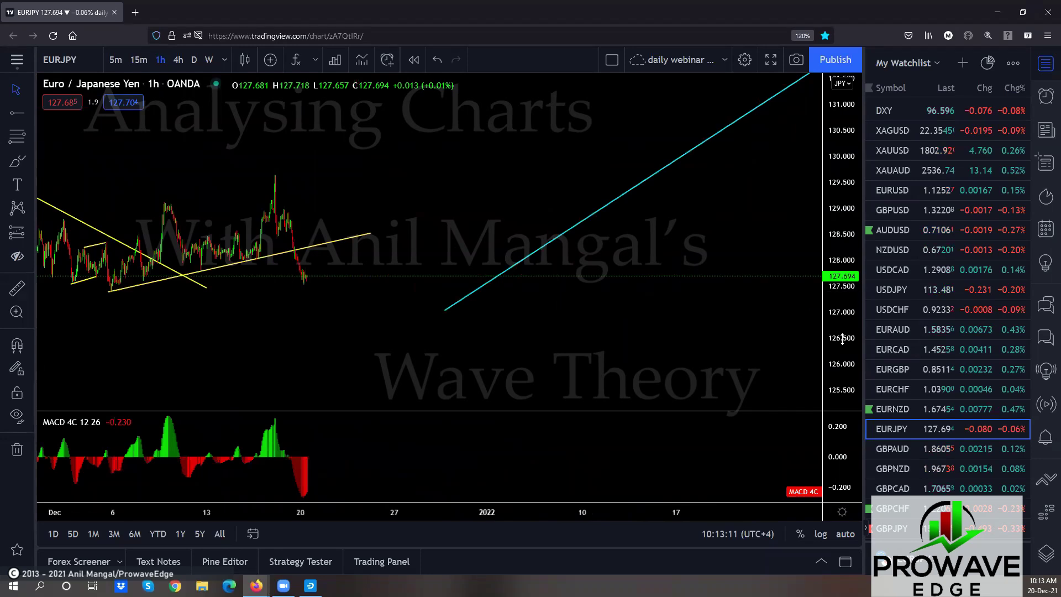
left_click_drag(840, 337, 840, 188)
left_click_drag(428, 264, 658, 241)
scroll(638, 243, "up", 5)
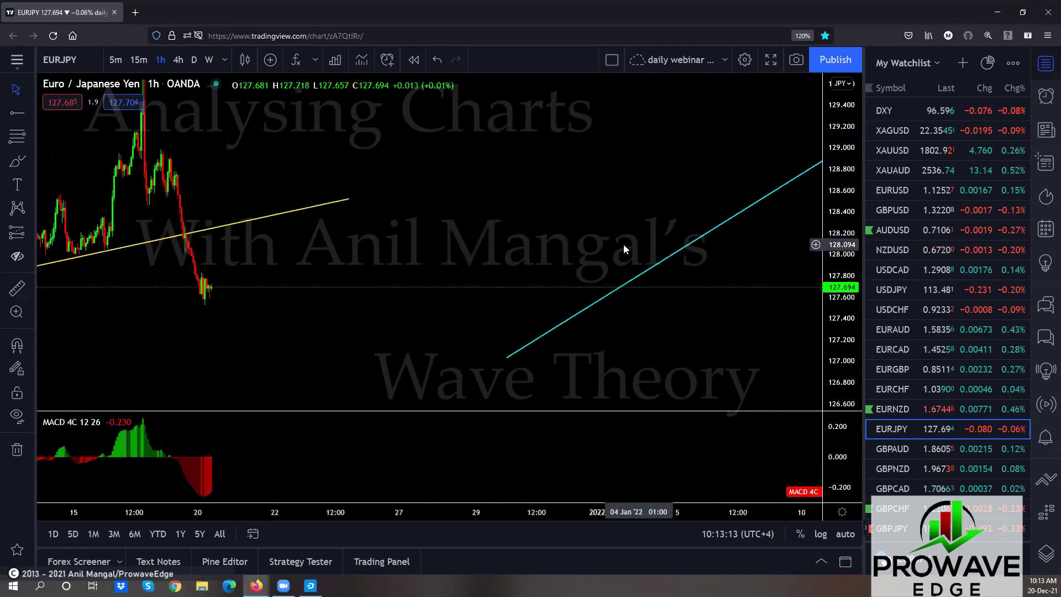
left_click_drag(367, 264, 536, 264)
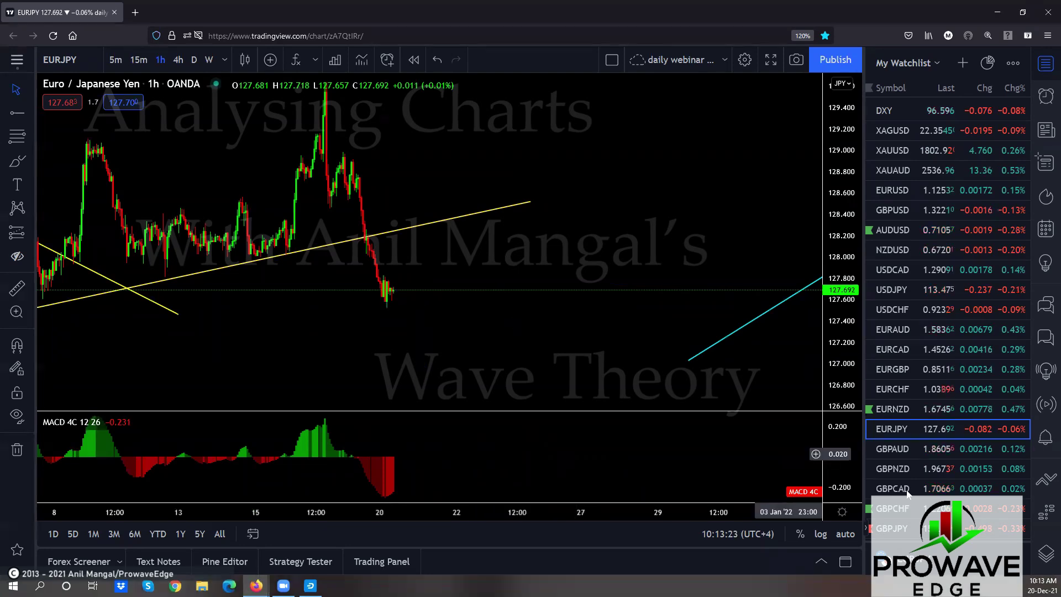
Open GBPAUD and examine its hourly recovery since early December between the rising lower trendline and the 1.86294 level.
left_click(893, 450)
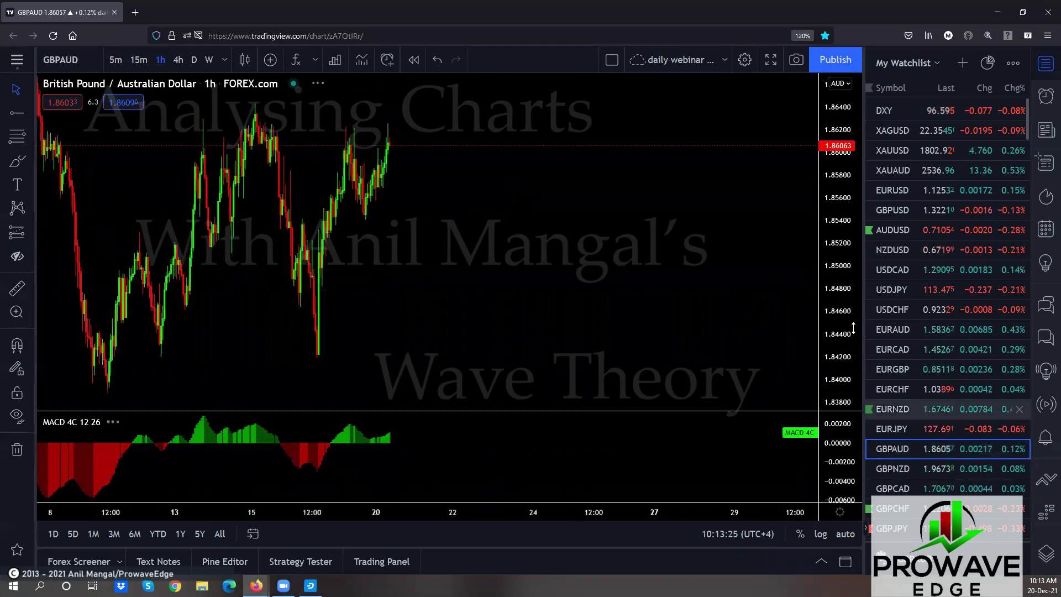
scroll(665, 260, "down", 5)
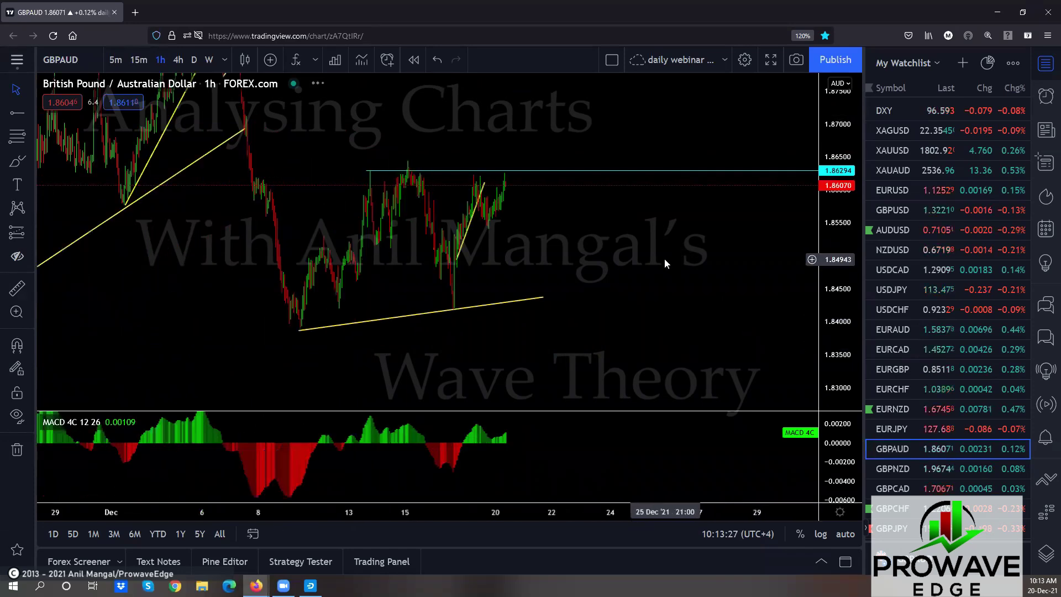
left_click_drag(837, 166, 838, 373)
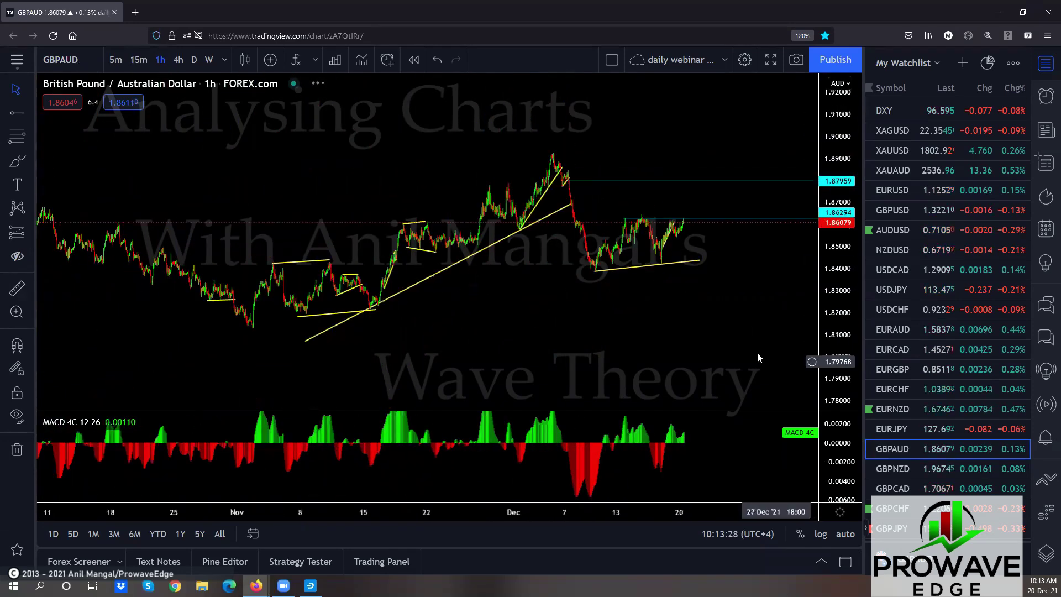
left_click_drag(708, 353, 571, 345)
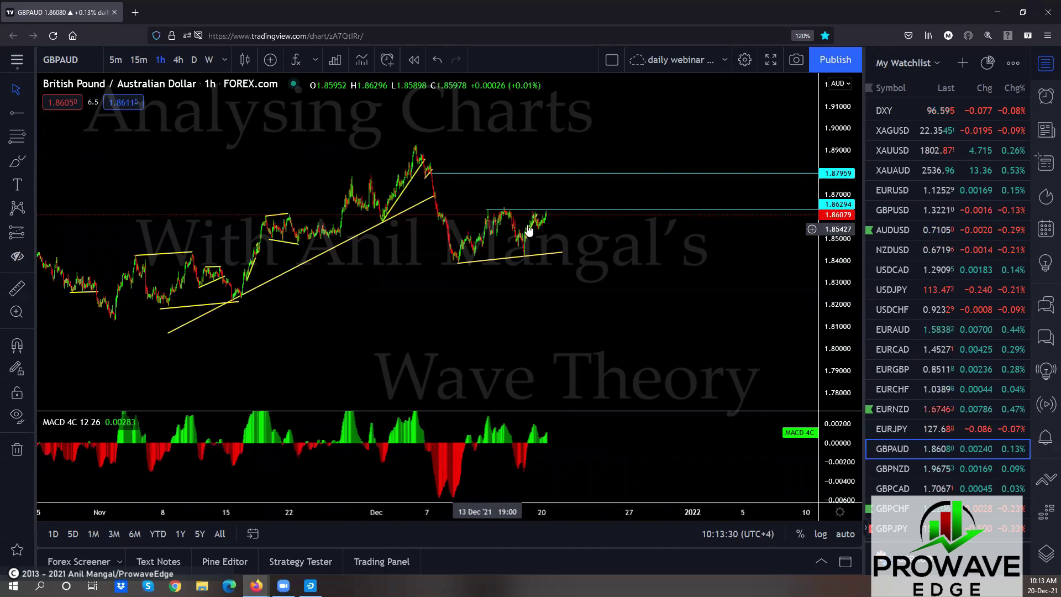
left_click_drag(837, 321, 837, 215)
scroll(656, 267, "up", 9)
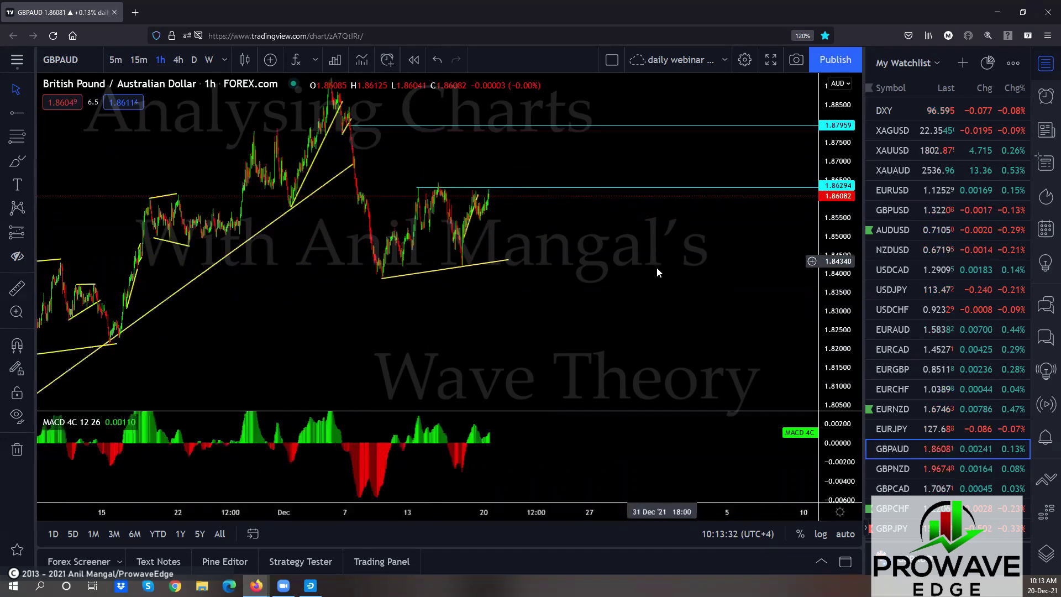
left_click_drag(364, 243, 530, 267)
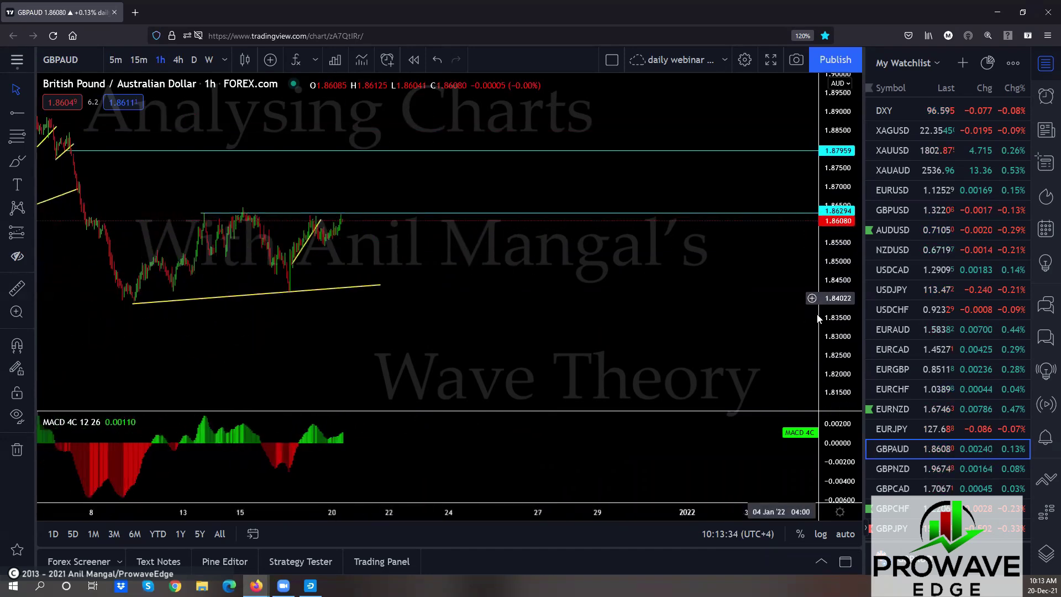
left_click_drag(830, 320, 826, 170)
scroll(475, 276, "up", 3)
left_click_drag(327, 266, 636, 277)
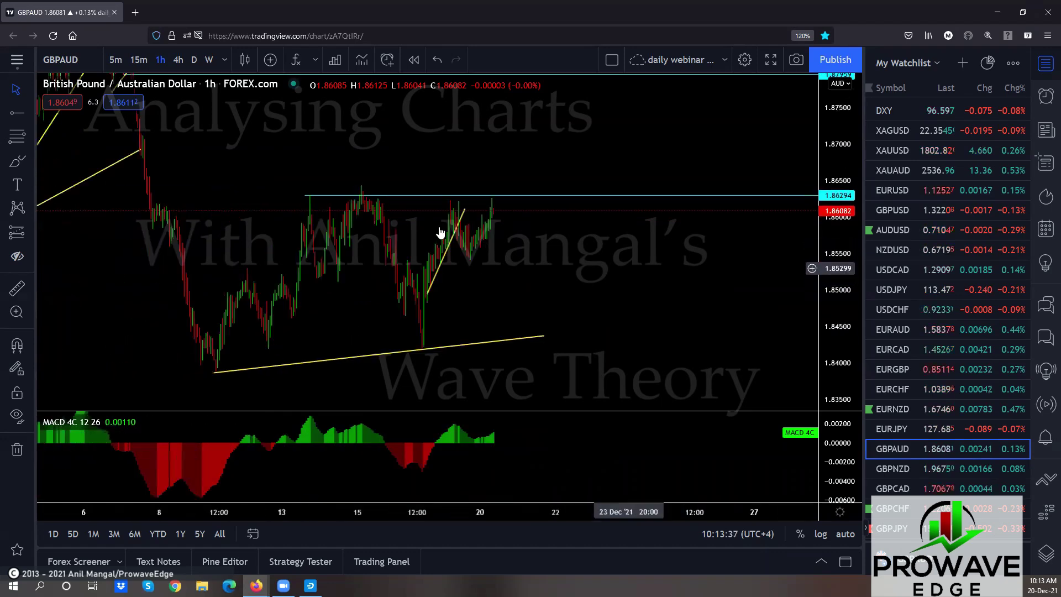
Delete the short rising yellow trendline that starts at 16 December on the GBPAUD chart.
left_click_drag(465, 211, 481, 243)
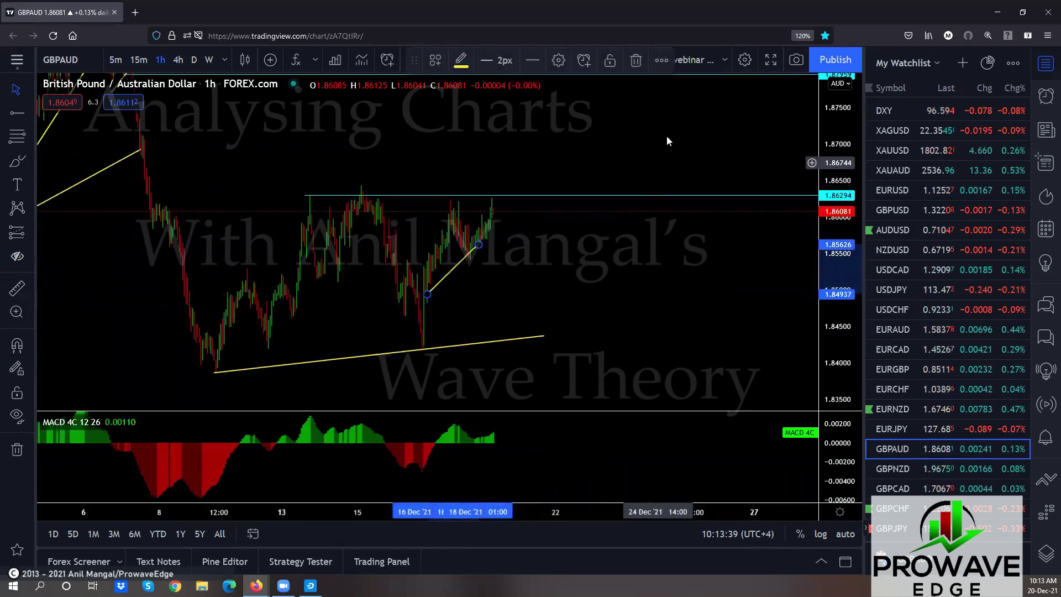
left_click(635, 62)
left_click(667, 351)
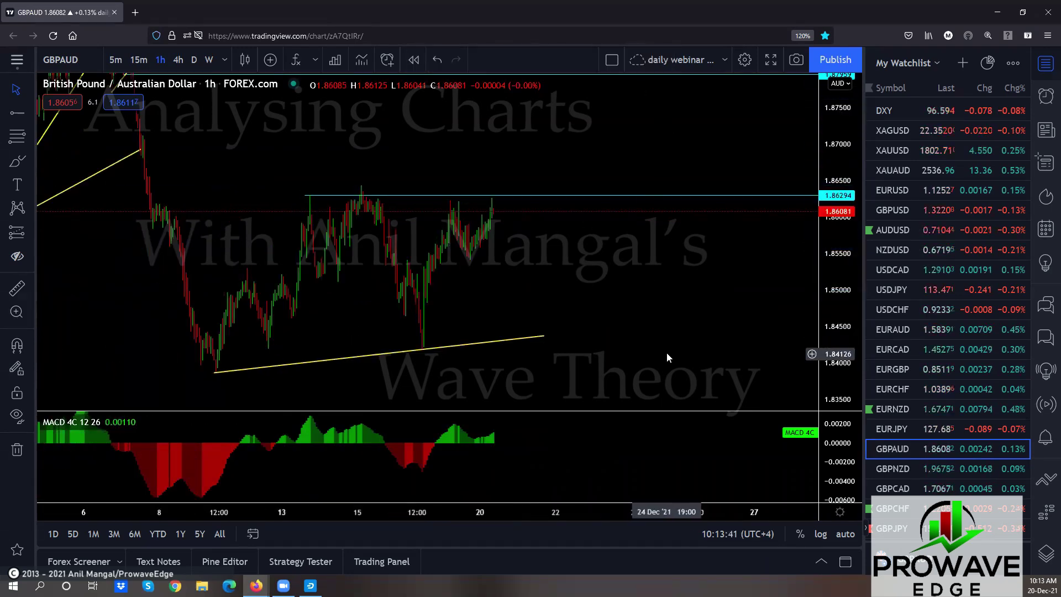
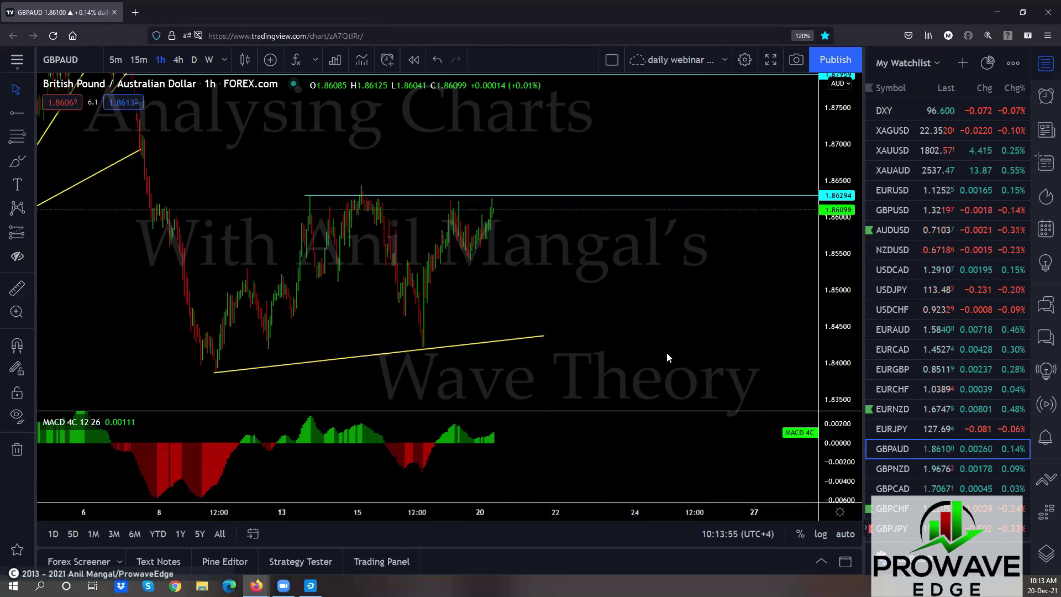
scroll(666, 352, "down", 3)
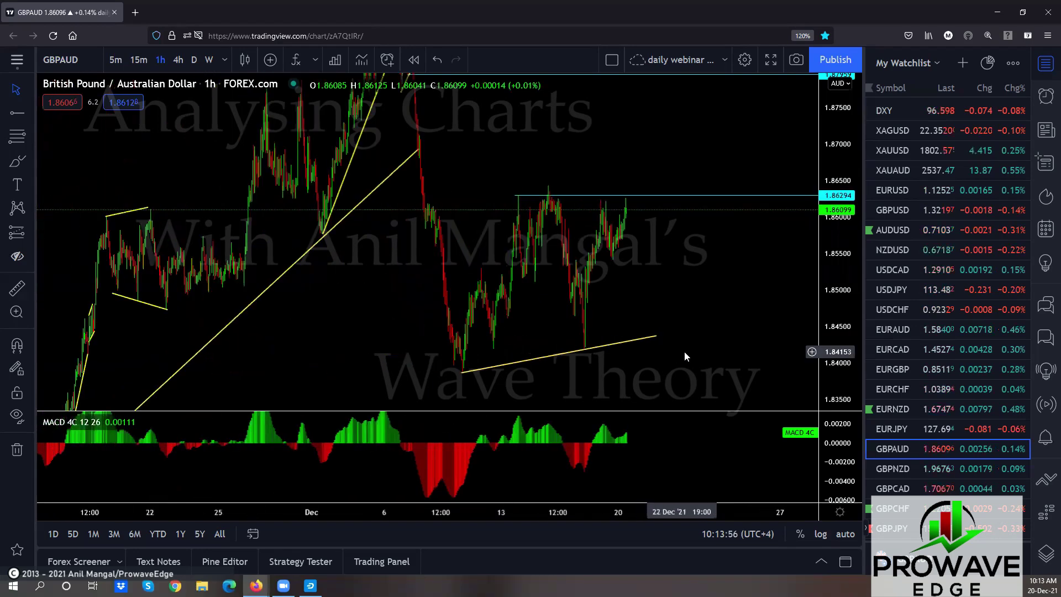
left_click_drag(704, 363, 594, 339)
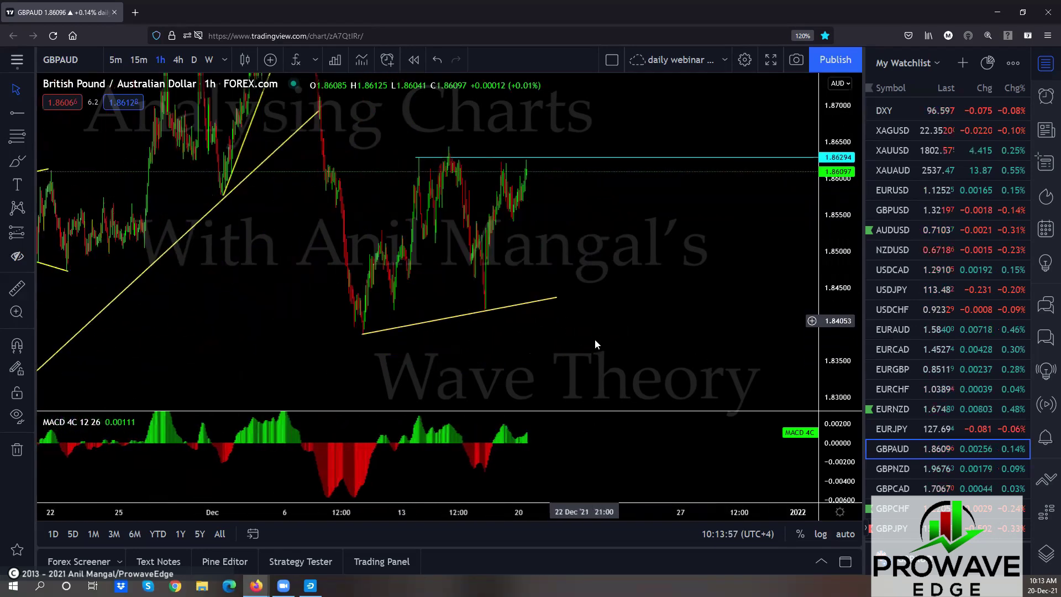
Open GBPNZD and, on the hourly chart, sketch a small flag below 1.96927, a breakout above 1.98000 and a drop back.
left_click(891, 469)
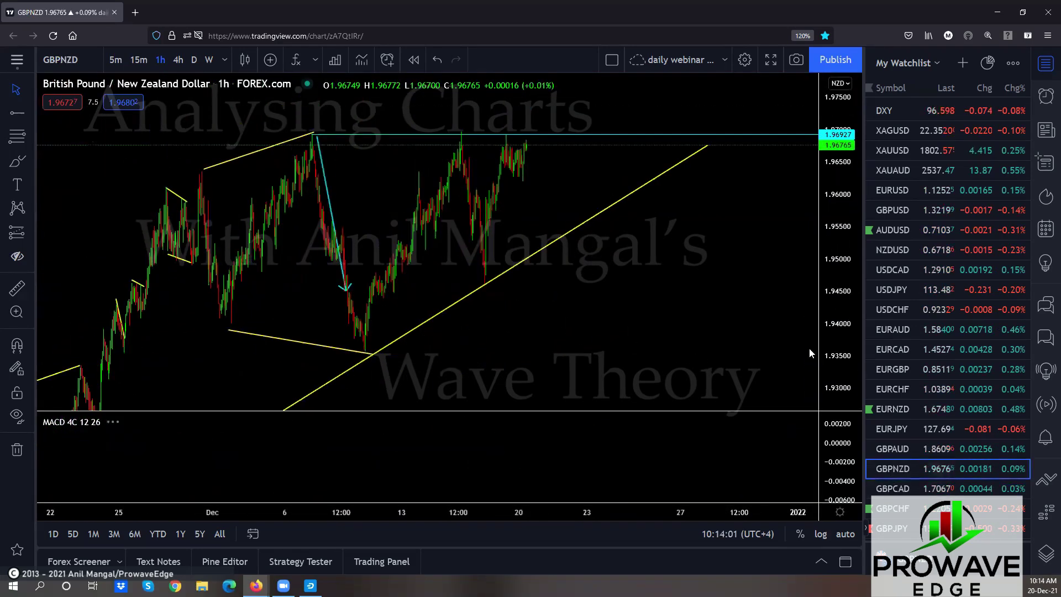
scroll(669, 354, "down", 2)
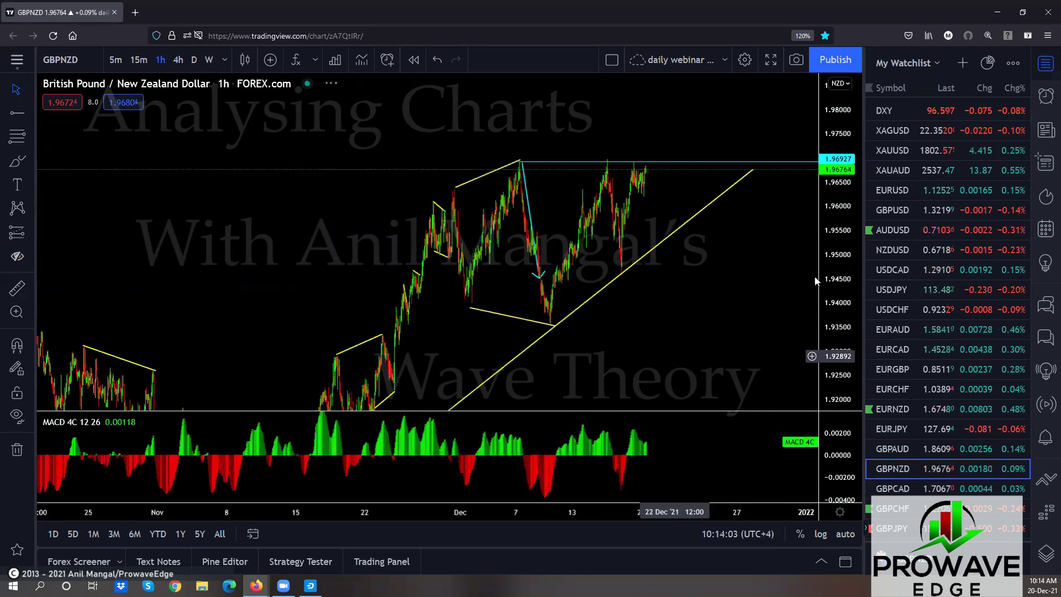
left_click_drag(819, 316, 819, 379)
left_click_drag(710, 330, 630, 314)
scroll(652, 316, "up", 9)
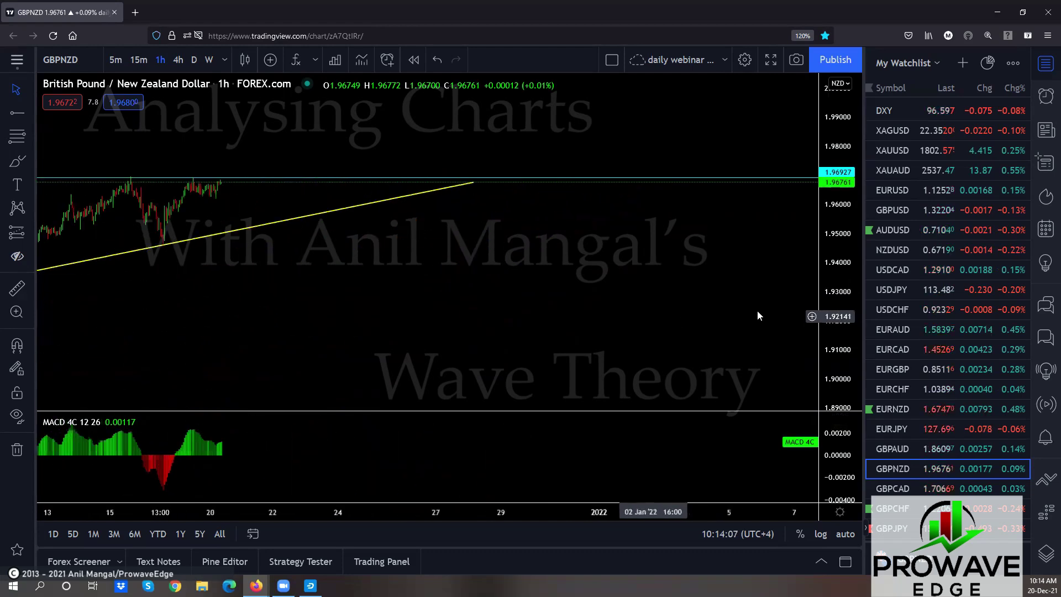
left_click_drag(829, 322, 827, 246)
left_click_drag(423, 210, 658, 287)
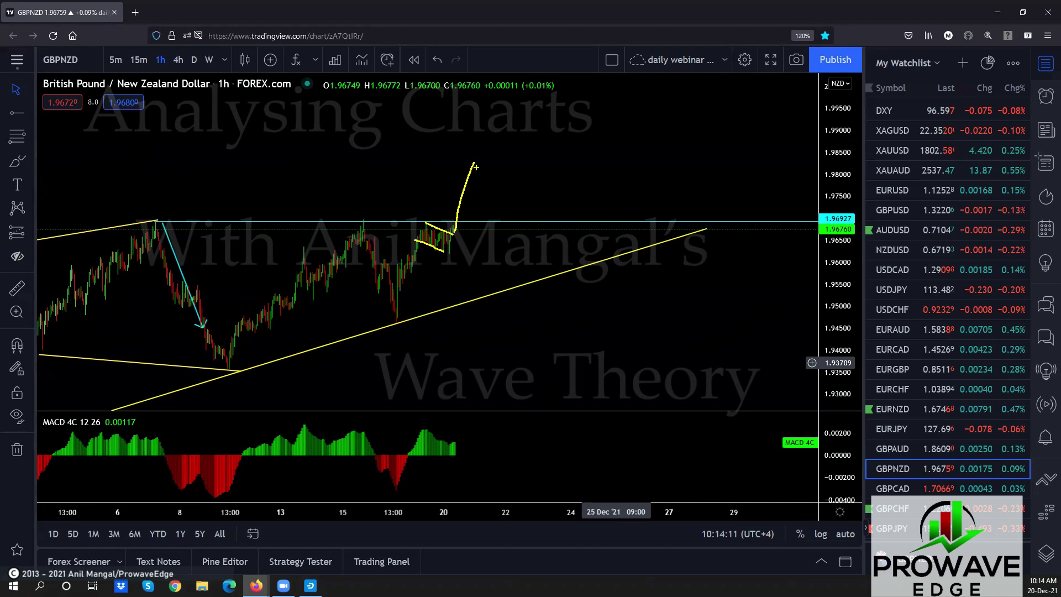
left_click_drag(484, 162, 528, 283)
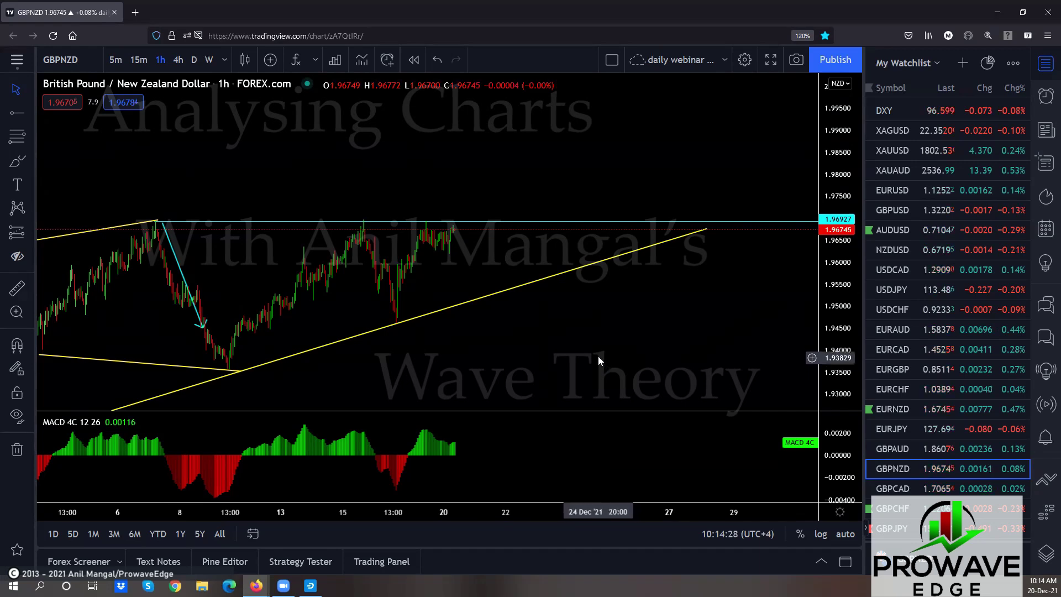
Open GBPCAD and examine its hourly swings since October and the recent range between 1.71023 and 1.69431.
left_click(906, 488)
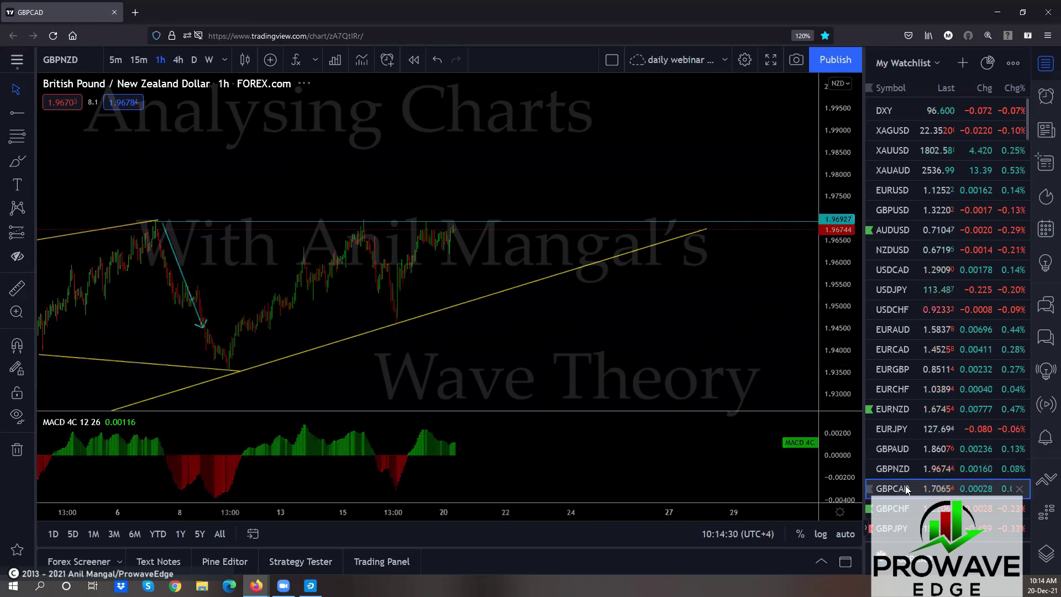
left_click_drag(837, 336, 838, 364)
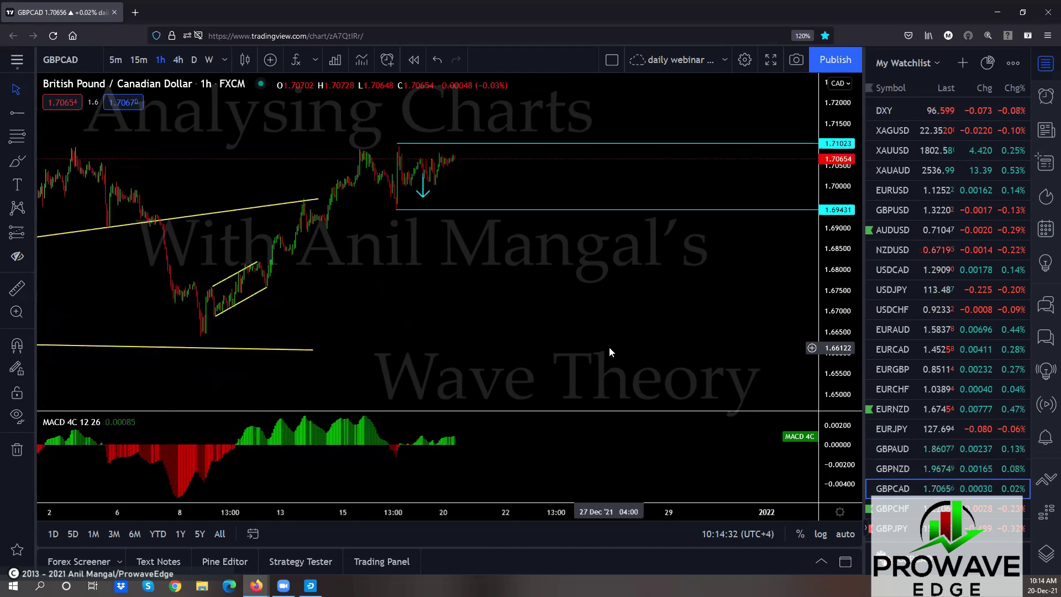
scroll(609, 347, "down", 5)
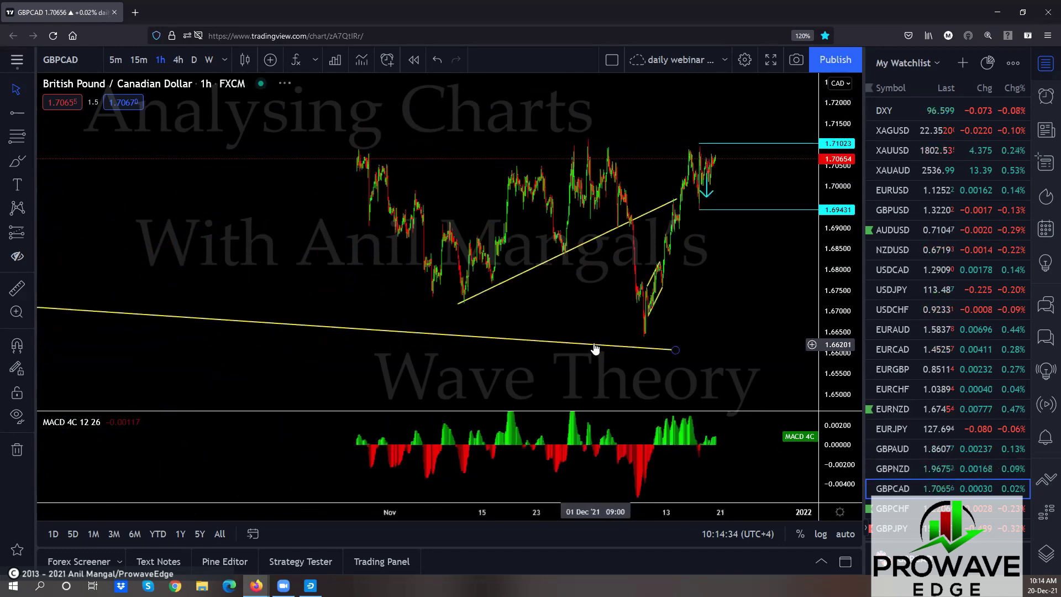
scroll(672, 295, "up", 4)
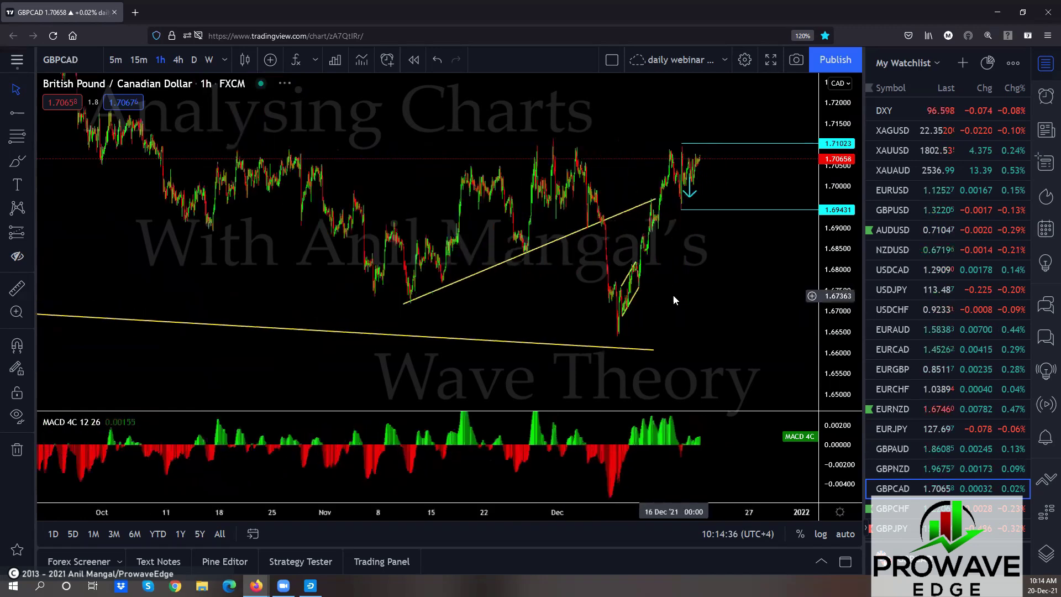
scroll(674, 297, "up", 3)
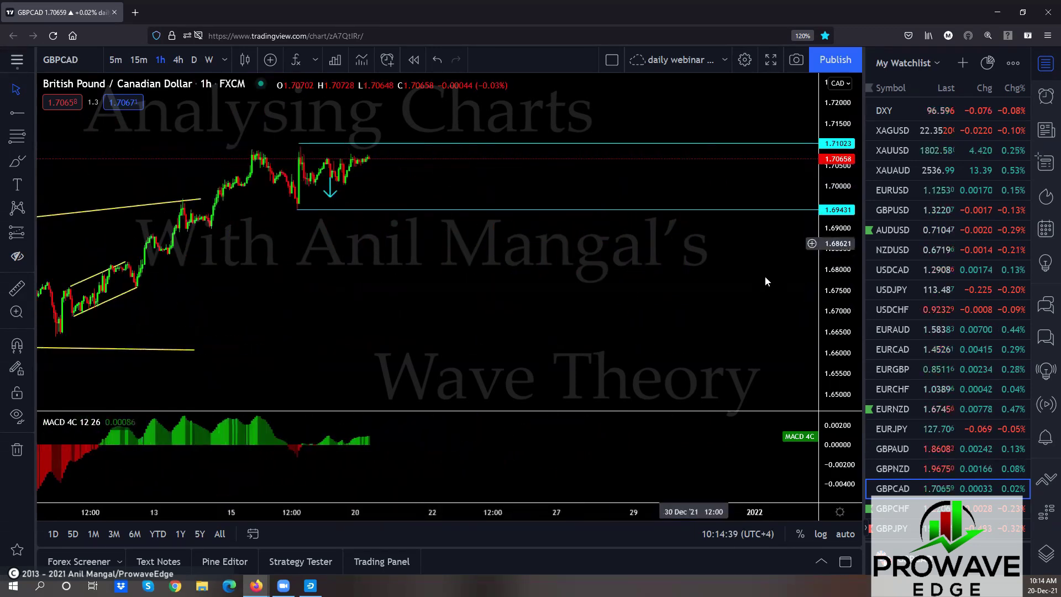
Delete the short cyan down arrow between the 1.71023 and 1.69431 levels on the GBPCAD chart.
left_click_drag(826, 307, 824, 211)
left_click_drag(560, 247, 581, 344)
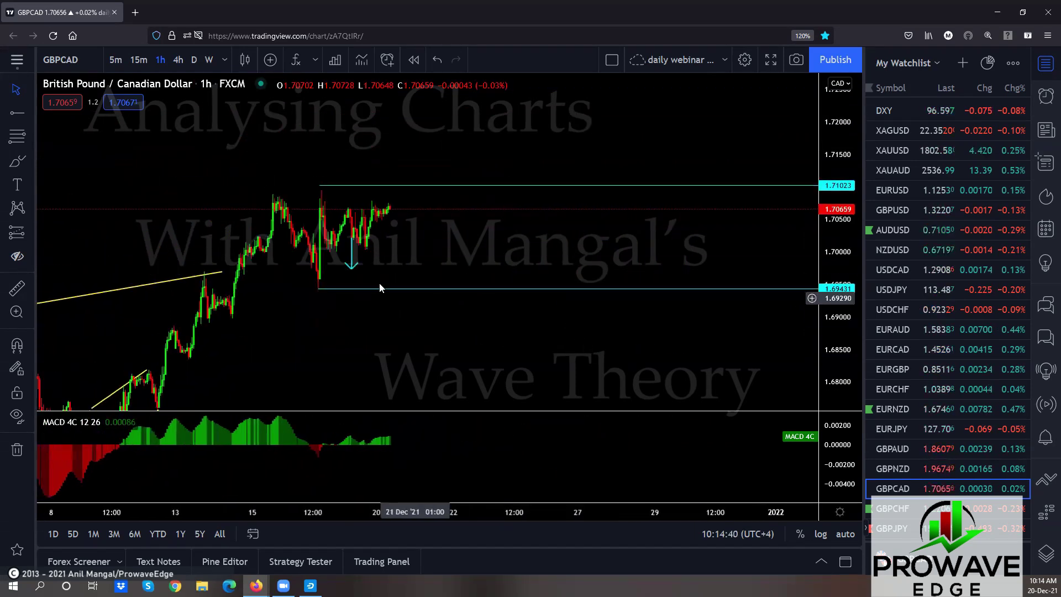
left_click(412, 259)
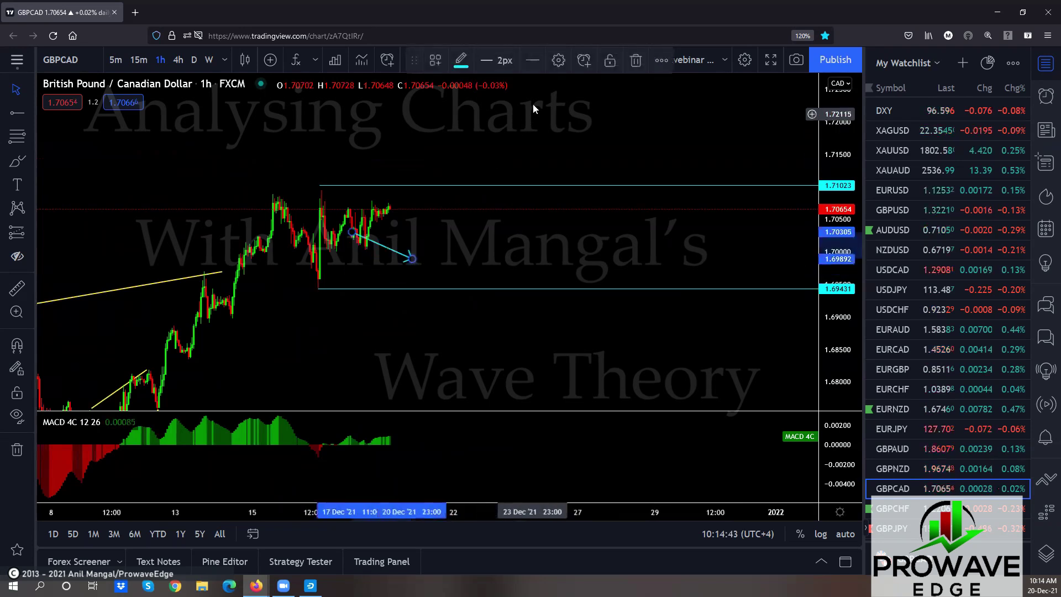
key("Delete")
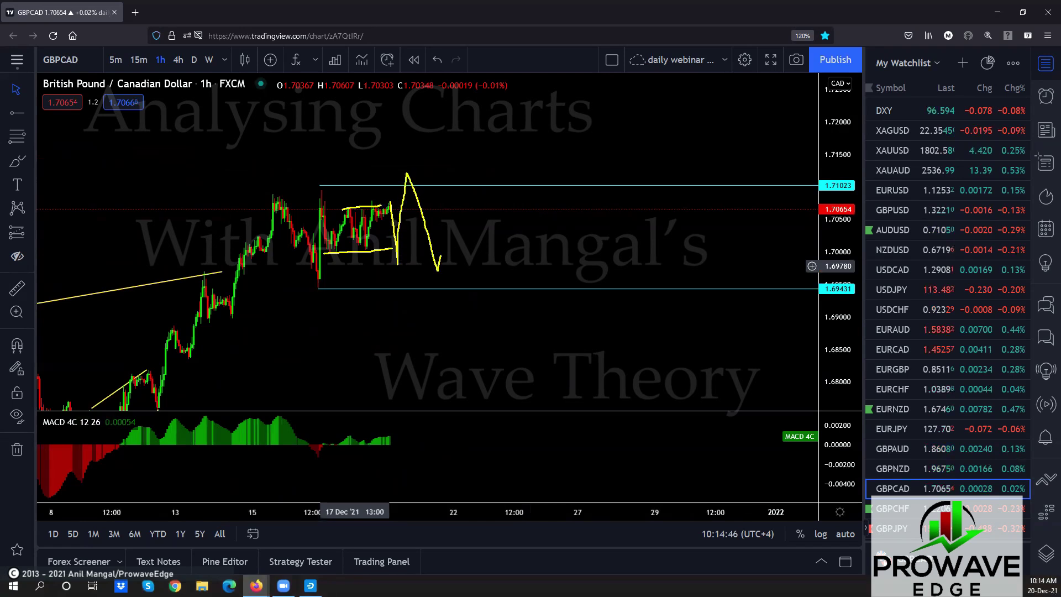
Sketch a GBPCAD scenario with a consolidation, a push above 1.71023, a pullback towards 1.69431 and a strong rally.
left_click_drag(441, 255, 531, 1)
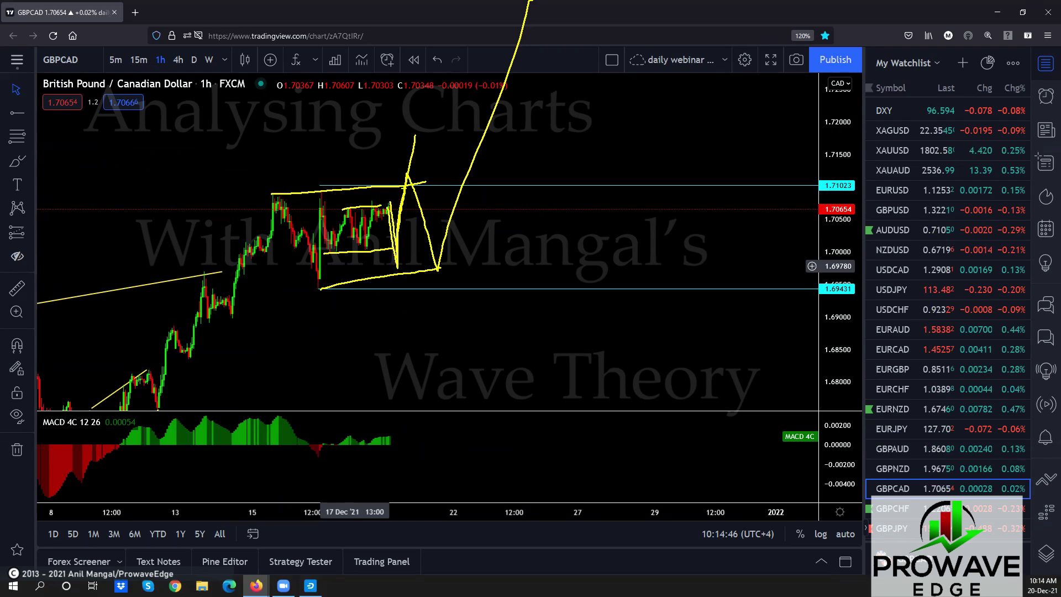
left_click_drag(440, 272, 494, 171)
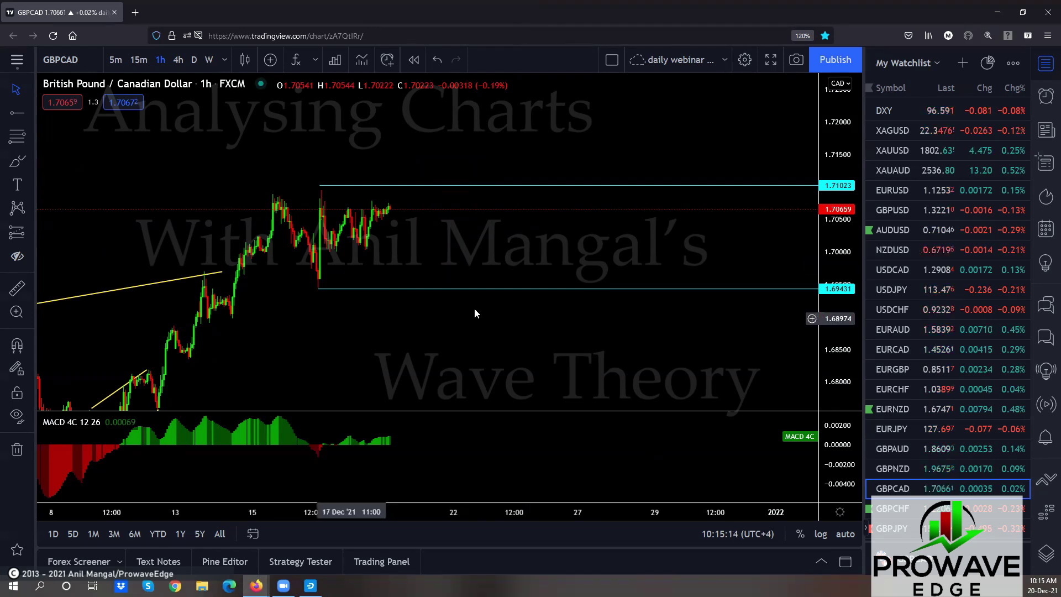
Open GBPCHF and examine its hourly decline from the upper yellow trendline within the structure since late November.
scroll(936, 365, "down", 1)
scroll(924, 367, "down", 2)
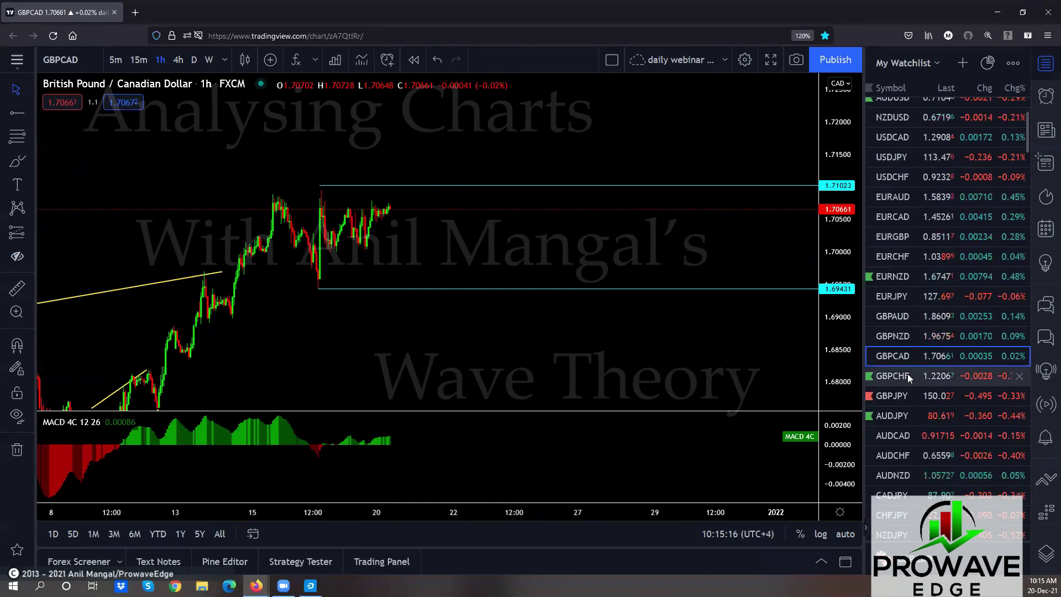
left_click(907, 373)
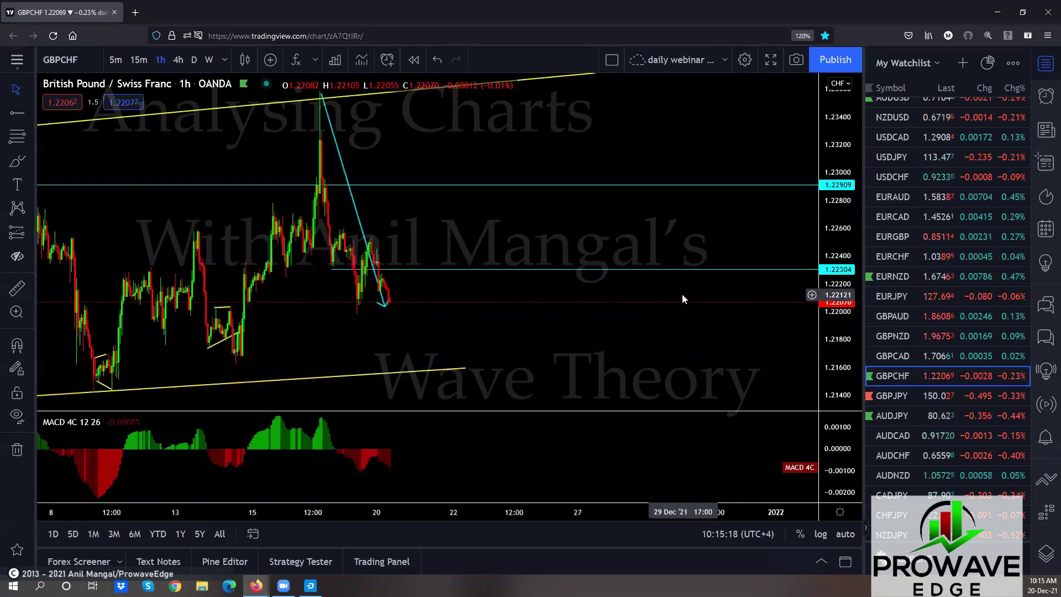
scroll(682, 293, "down", 3)
scroll(778, 260, "down", 2)
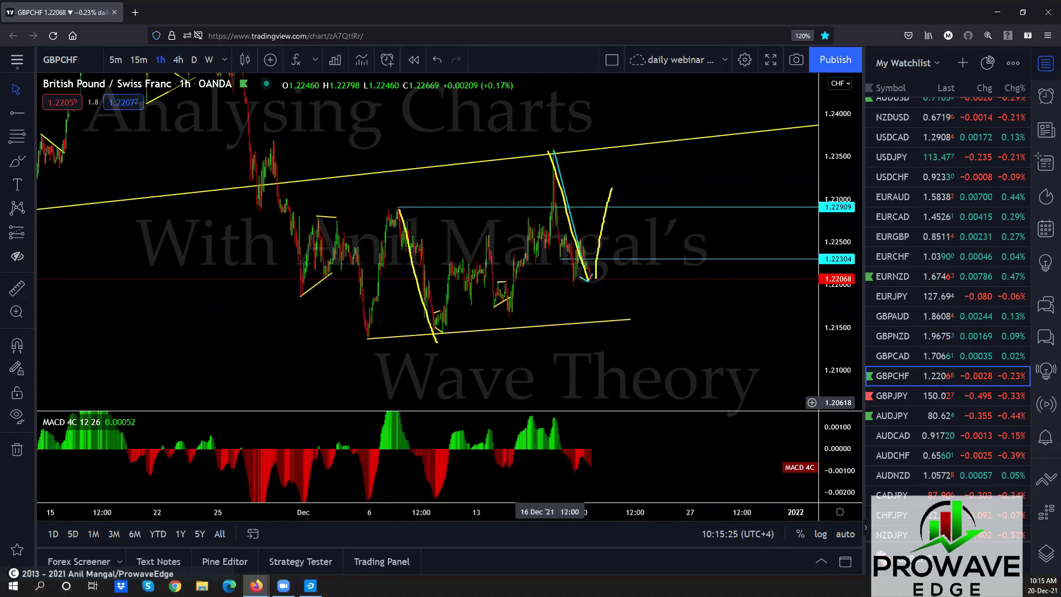
Sketch a rising channel around GBPCHF's December swings, with a rise to the upper trendline and a steep drop, and clear the sketch.
left_click_drag(471, 177, 599, 137)
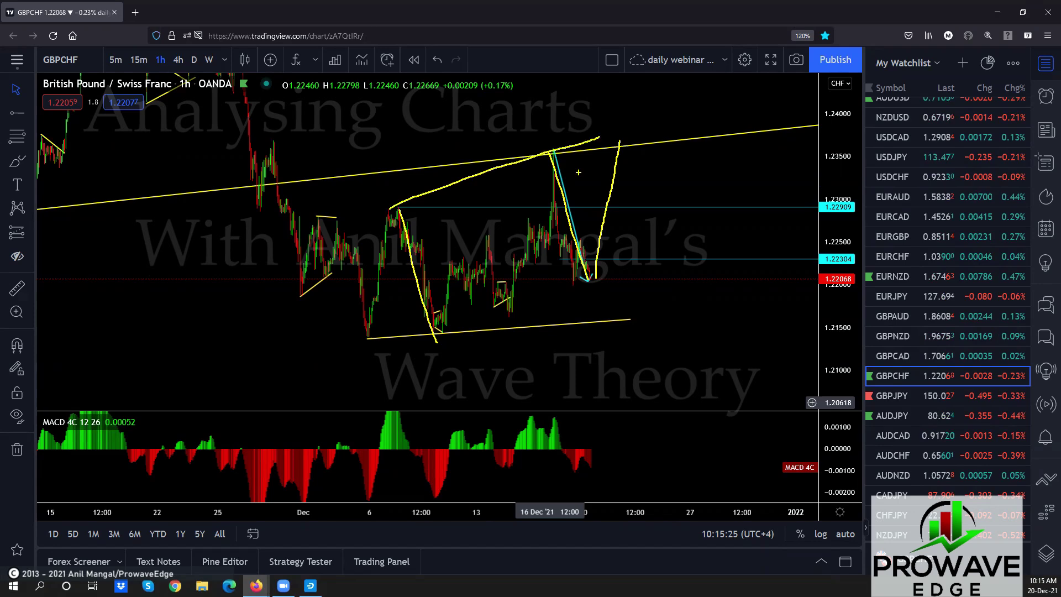
left_click_drag(430, 337, 605, 276)
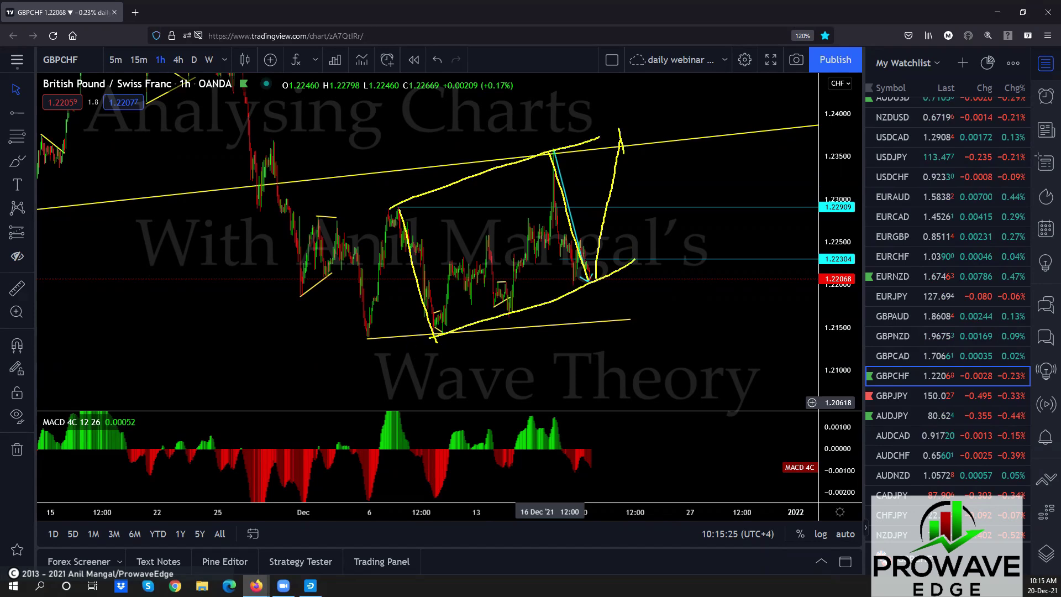
left_click_drag(623, 154, 688, 527)
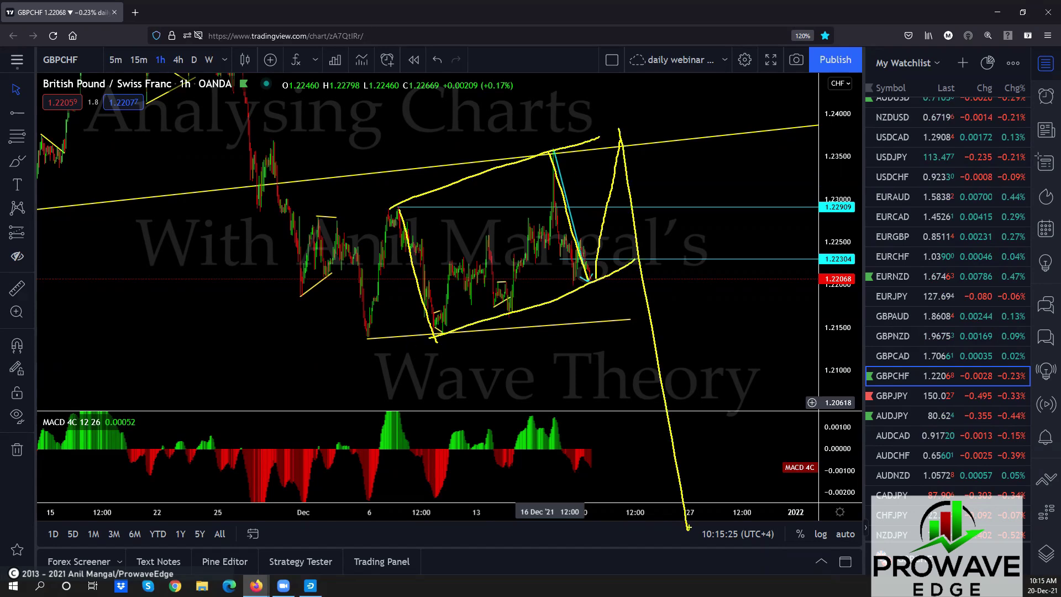
key("Escape")
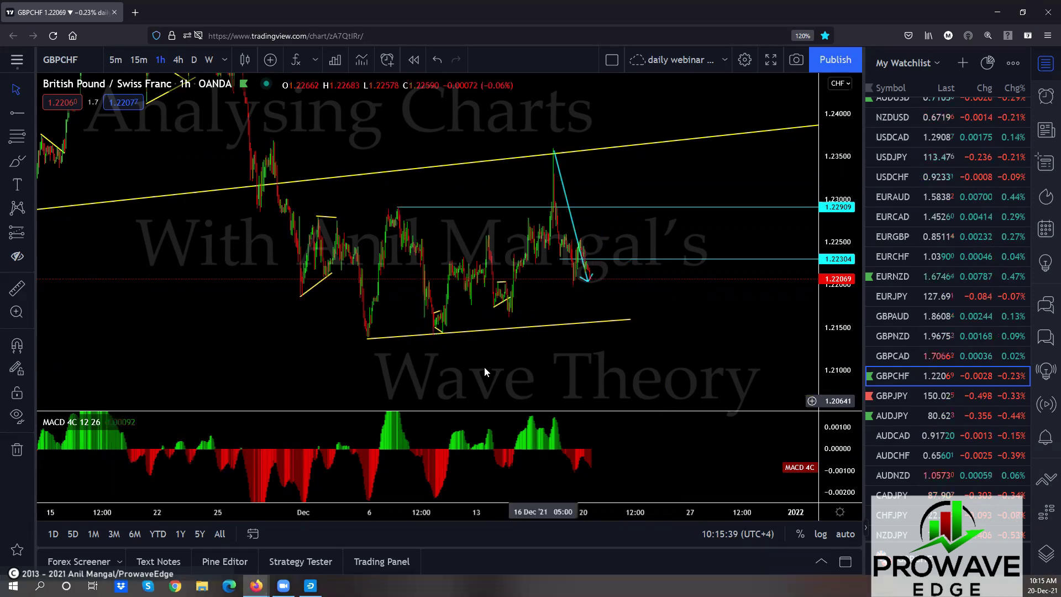
Examine GBPCHF back to October and sketch the December rise, a triangle, a second rise and a steep fall through the lower trendline.
scroll(474, 347, "down", 10)
left_click_drag(568, 326, 424, 326)
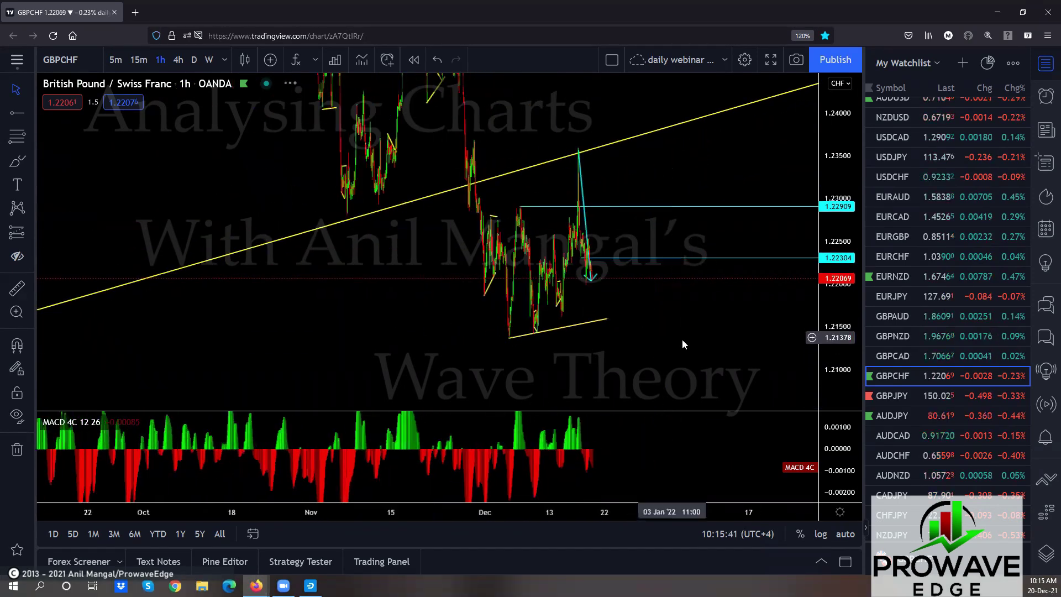
scroll(683, 339, "up", 10)
scroll(812, 316, "left", 5)
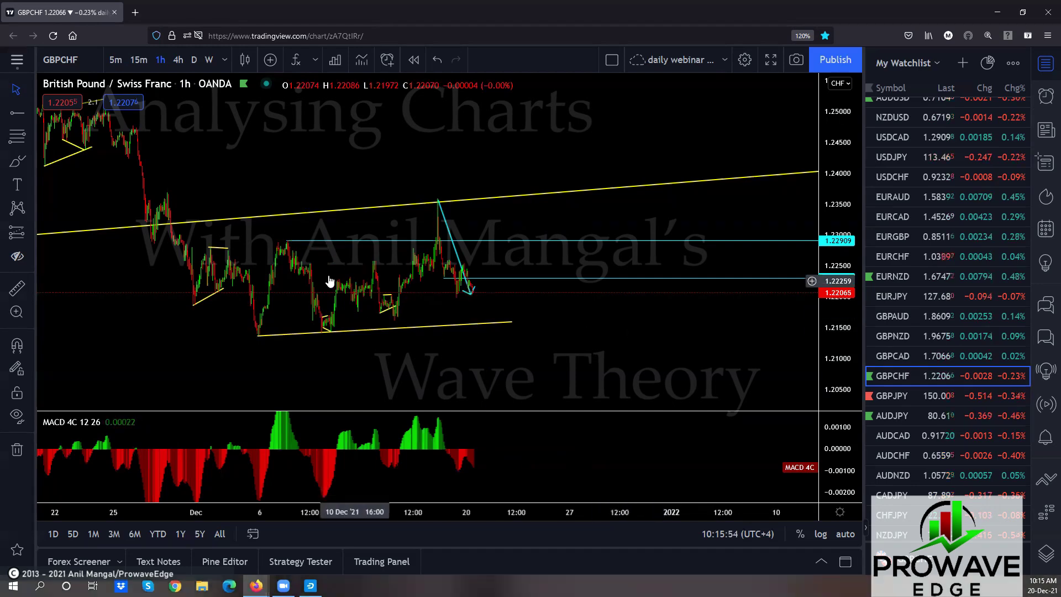
Delete the cyan horizontal ray at 1.22304 on the GBPCHF chart.
scroll(326, 265, "up", 9)
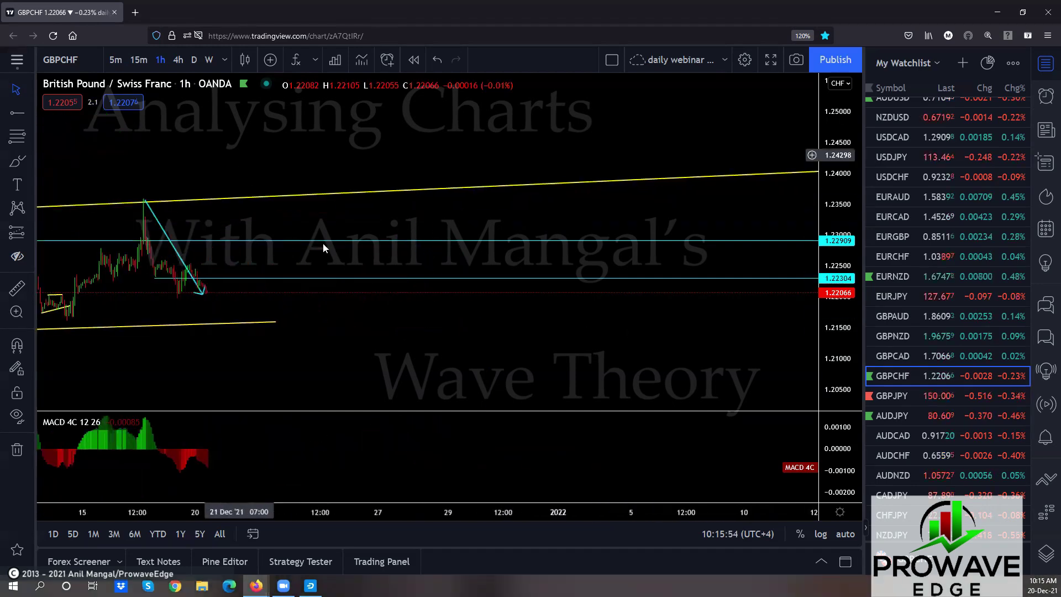
left_click_drag(385, 362, 737, 346)
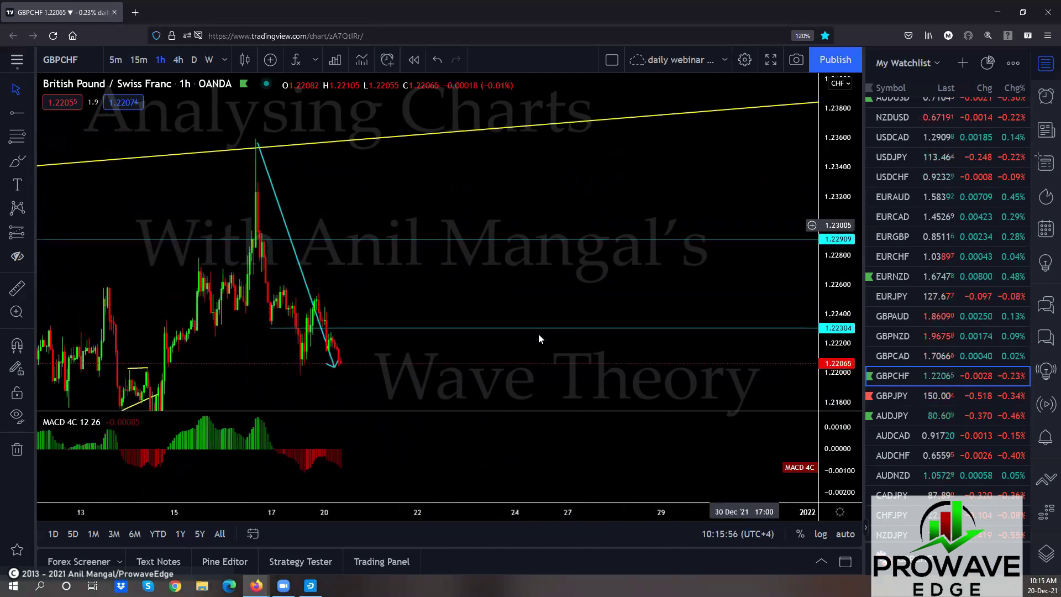
left_click_drag(394, 277, 515, 246)
scroll(488, 263, "up", 2)
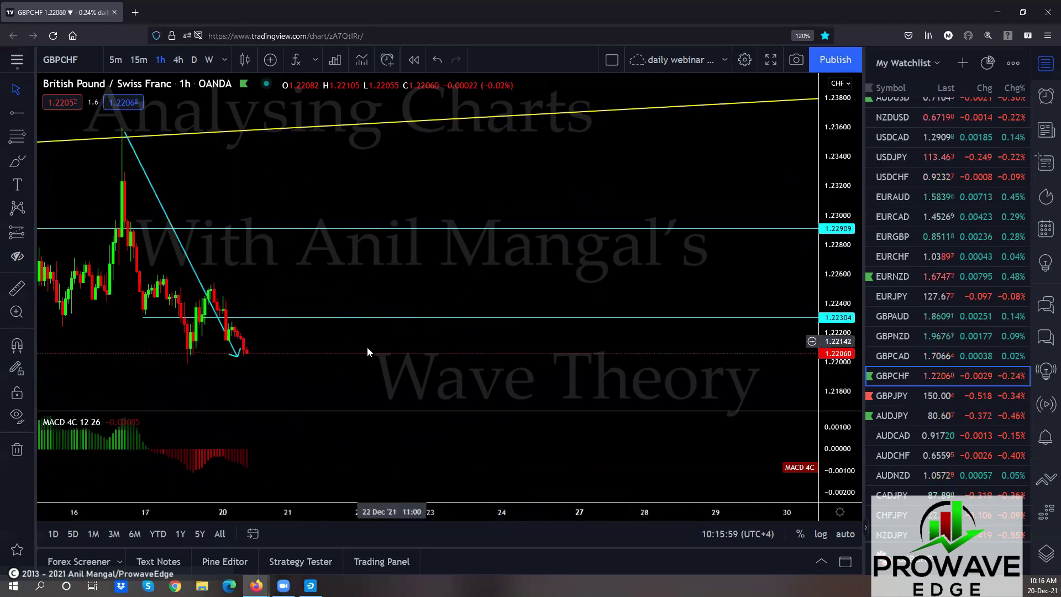
left_click_drag(318, 335, 614, 307)
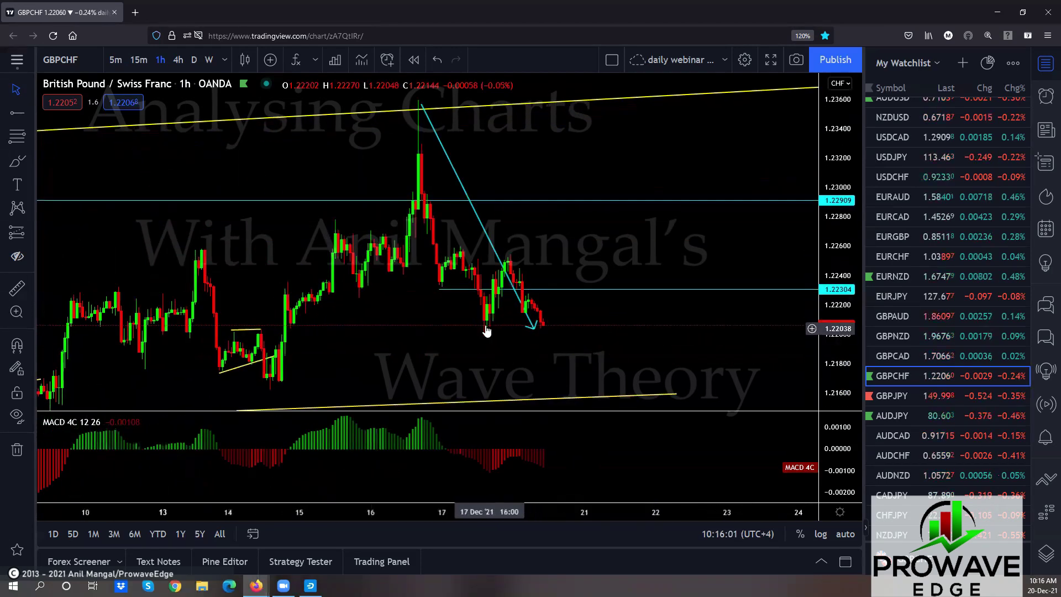
left_click_drag(441, 289, 445, 297)
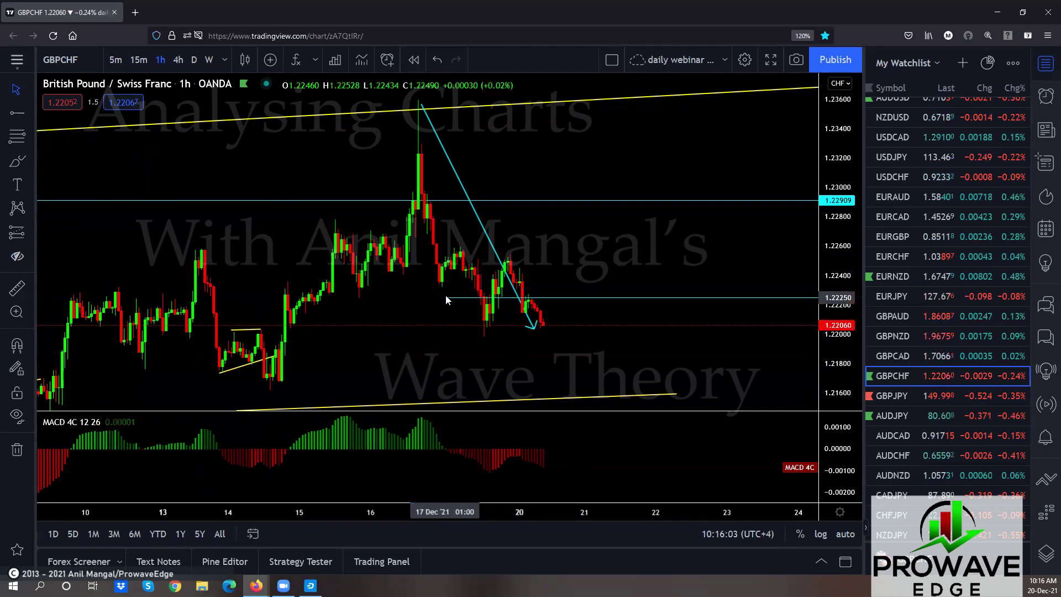
left_click(635, 61)
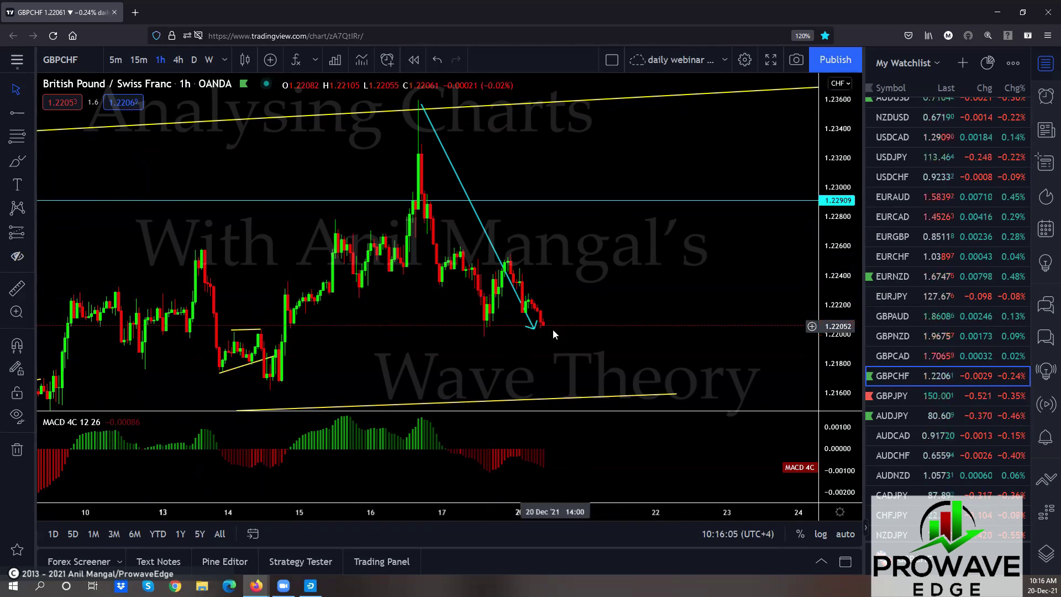
Sketch a small GBPCHF flag near 1.22000 with a breakdown past the lower trendline and an alternative rally above 1.22909, and clear it.
left_click_drag(607, 273, 622, 214)
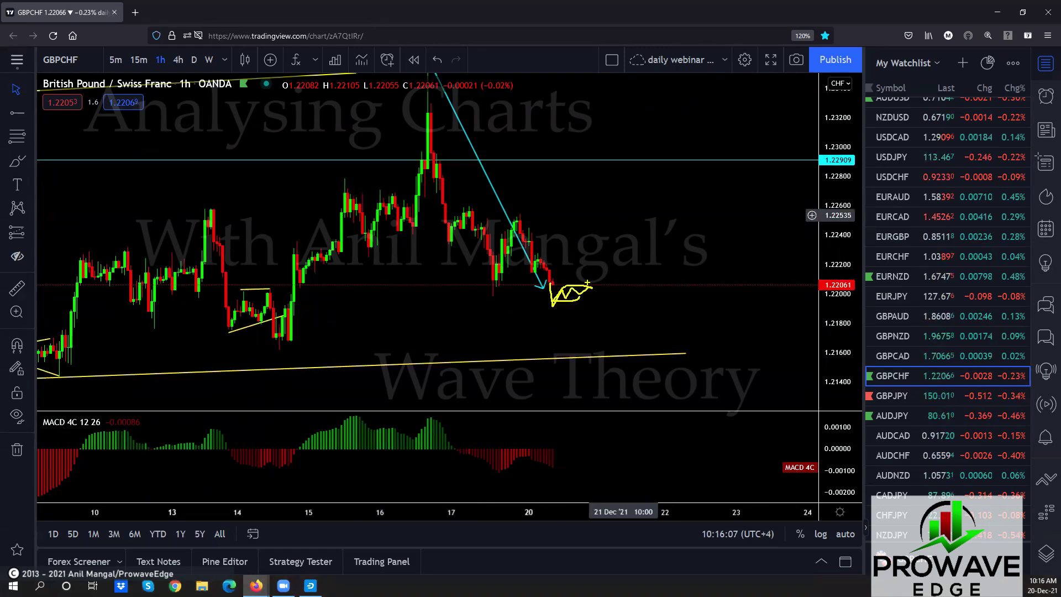
left_click_drag(586, 284, 610, 416)
left_click_drag(555, 301, 580, 135)
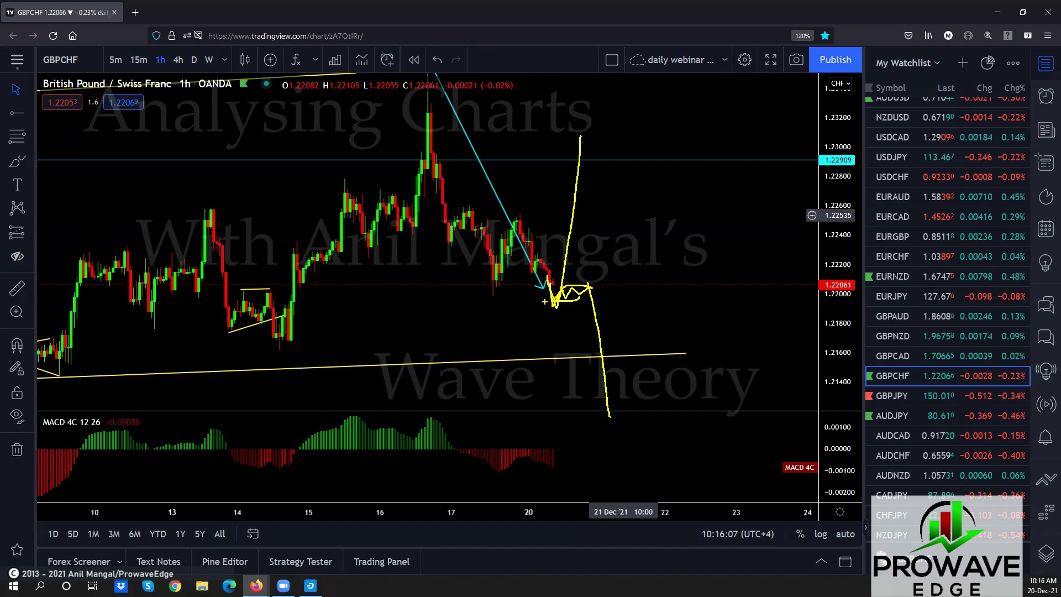
key("Escape")
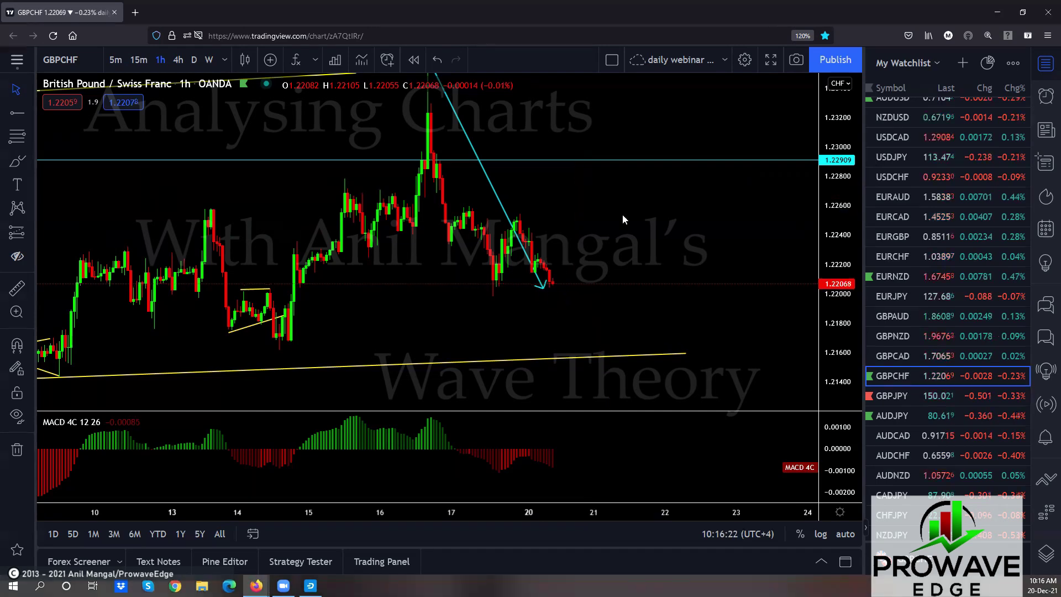
scroll(622, 214, "down", 2)
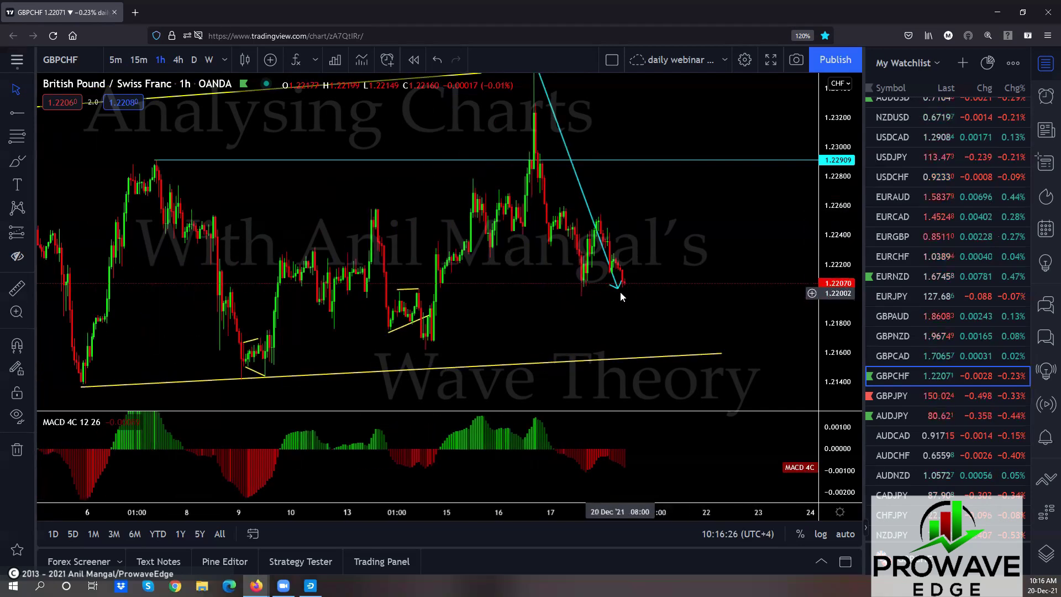
scroll(800, 293, "down", 1)
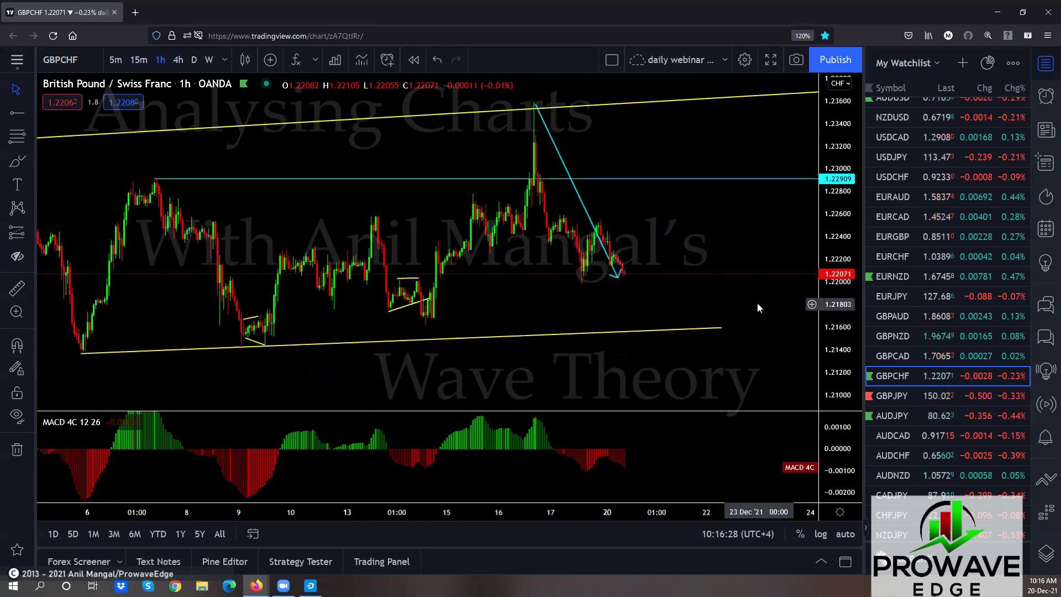
scroll(757, 302, "down", 1)
scroll(715, 310, "up", 2)
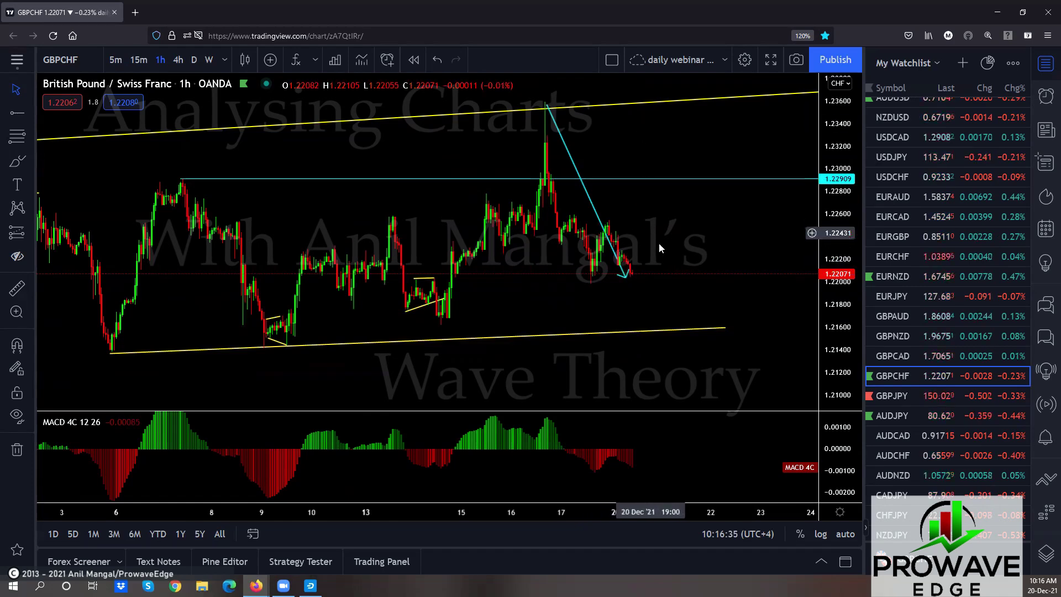
Open GBPJPY on the 4-hour timeframe and extend the long descending yellow trendline's end to 28 Dec 2021 at about 150.364.
left_click(882, 396)
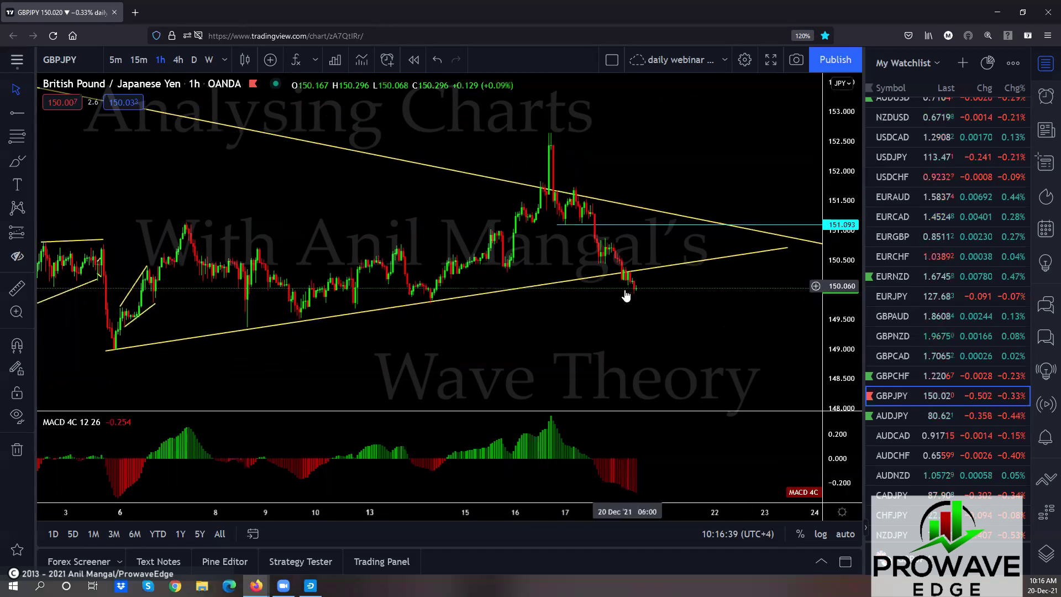
scroll(622, 293, "down", 3)
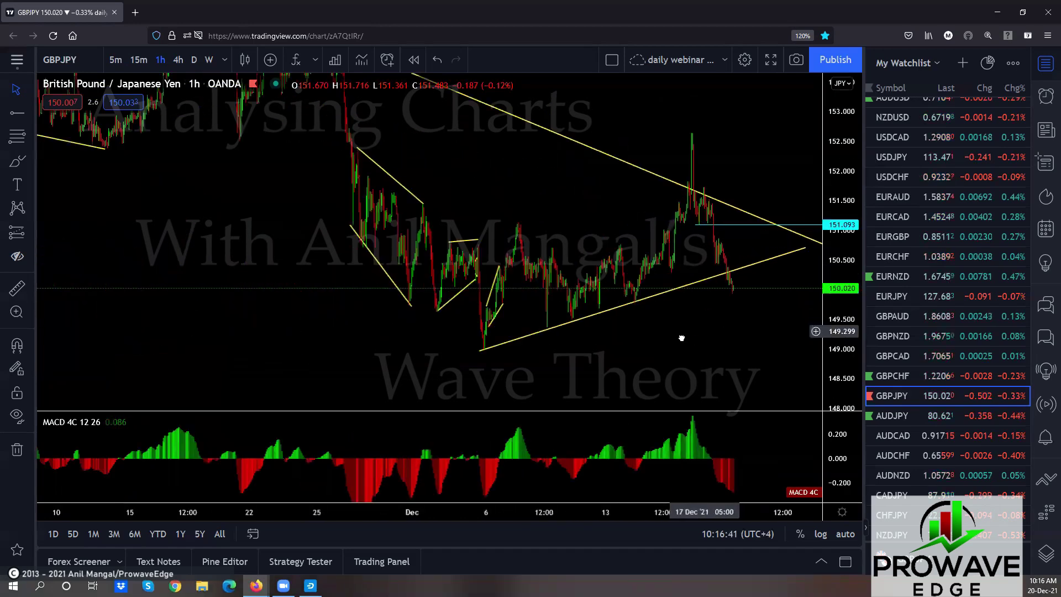
left_click_drag(682, 336, 527, 357)
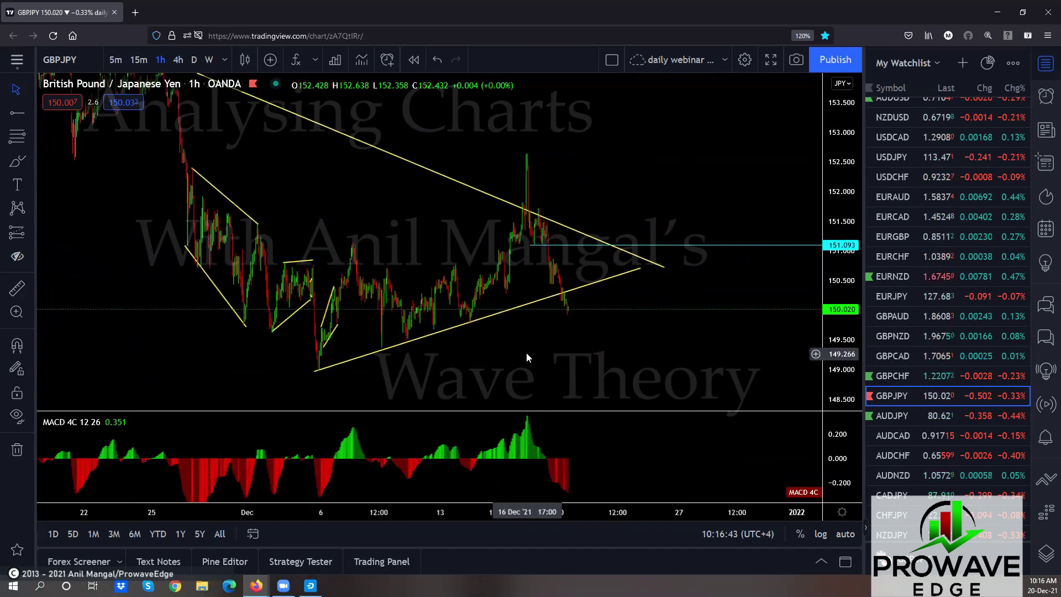
left_click(178, 59)
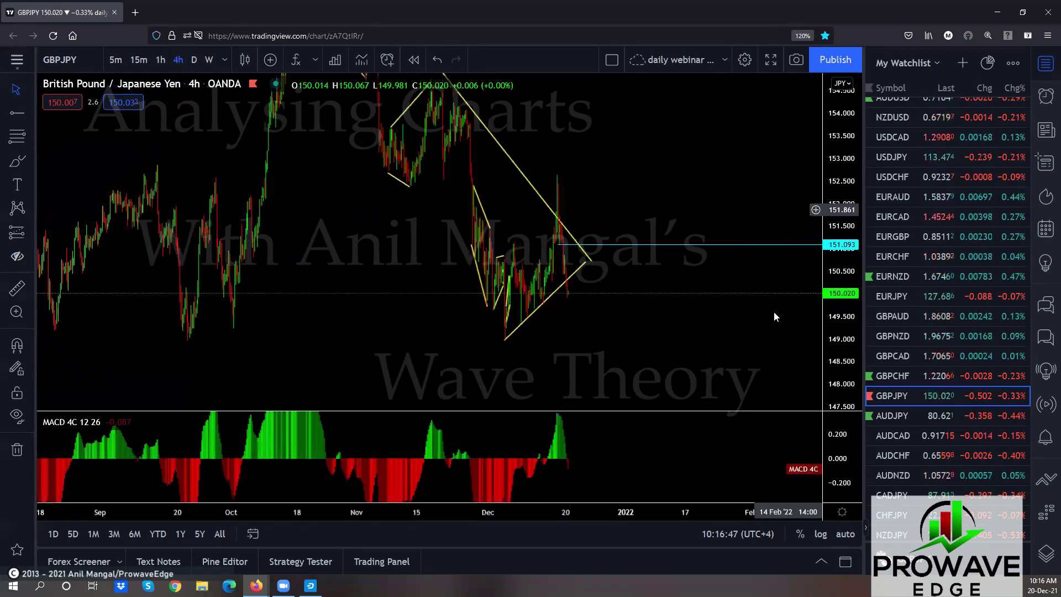
scroll(680, 356, "down", 5)
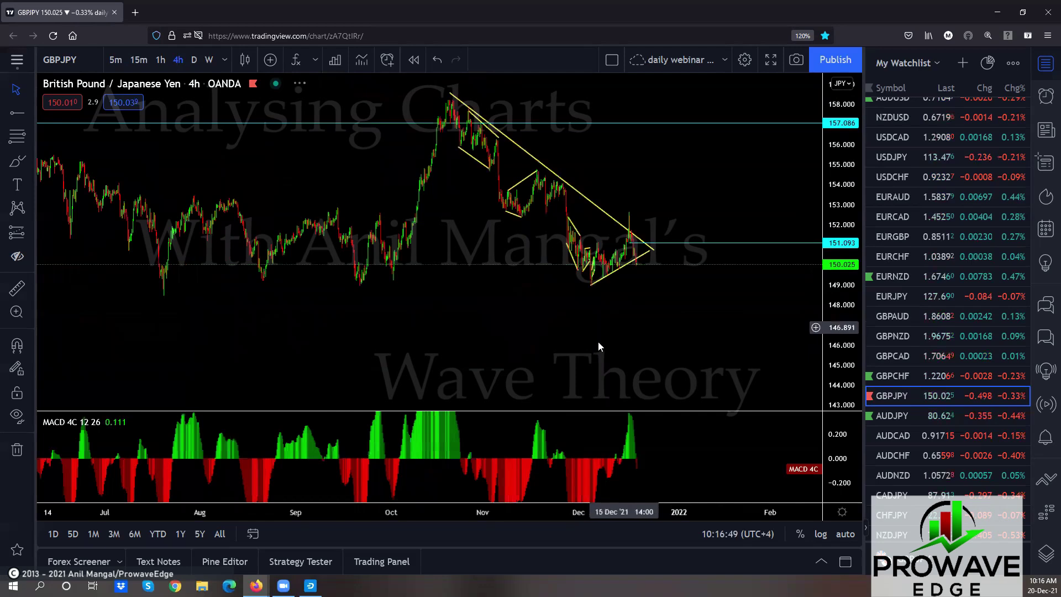
left_click_drag(599, 342, 537, 304)
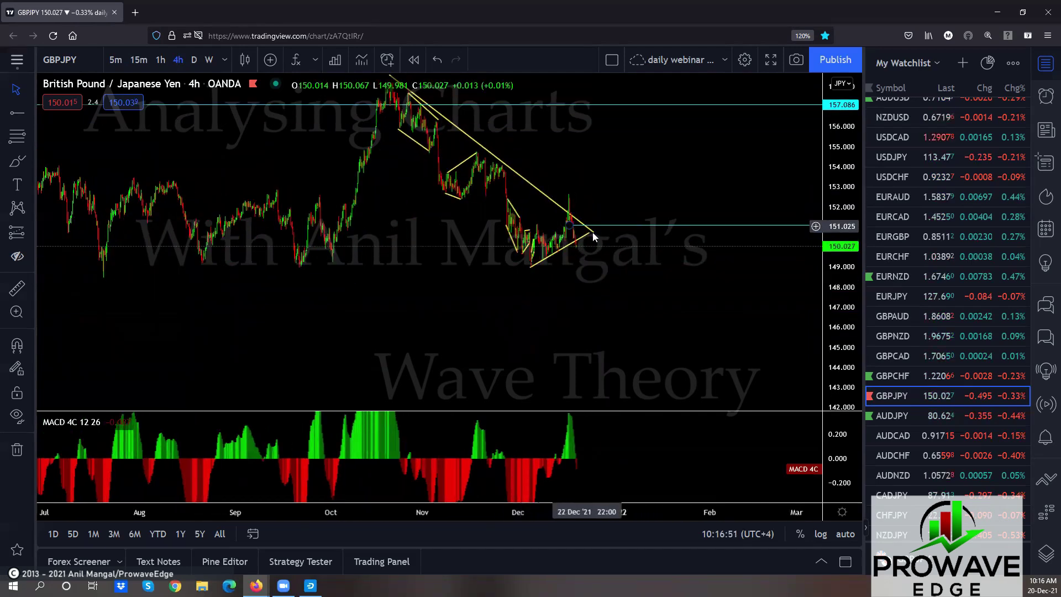
mouse_move(593, 232)
left_mouse_down()
mouse_move(601, 249)
mouse_move(583, 238)
mouse_move(606, 215)
mouse_move(603, 241)
left_mouse_up()
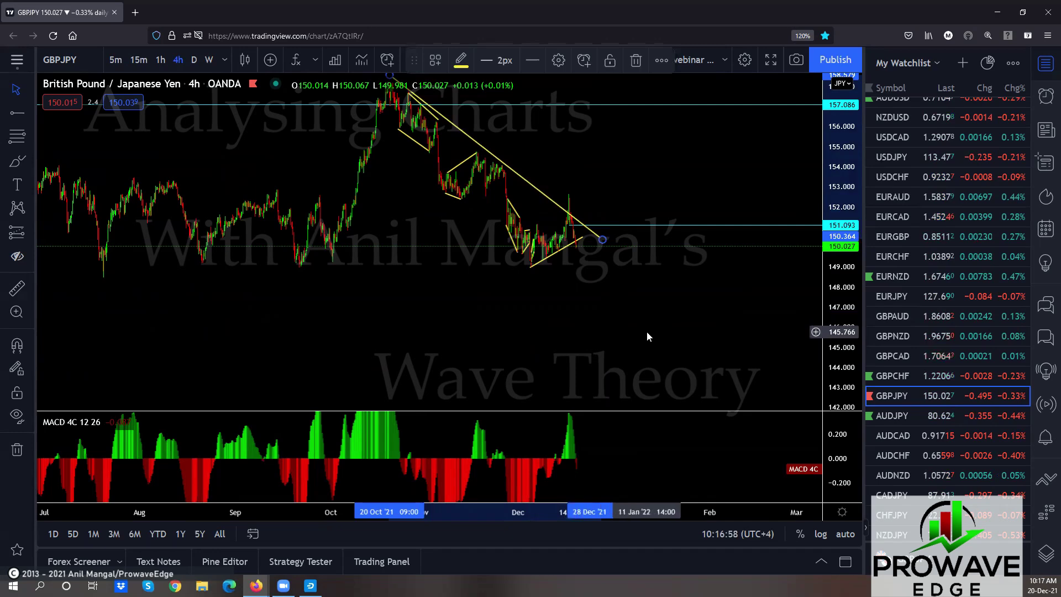
Return GBPJPY to the hourly timeframe, sketch short level marks and a small flag below the lower trendline with a steep drop, and clear it.
left_click_drag(646, 330, 494, 355)
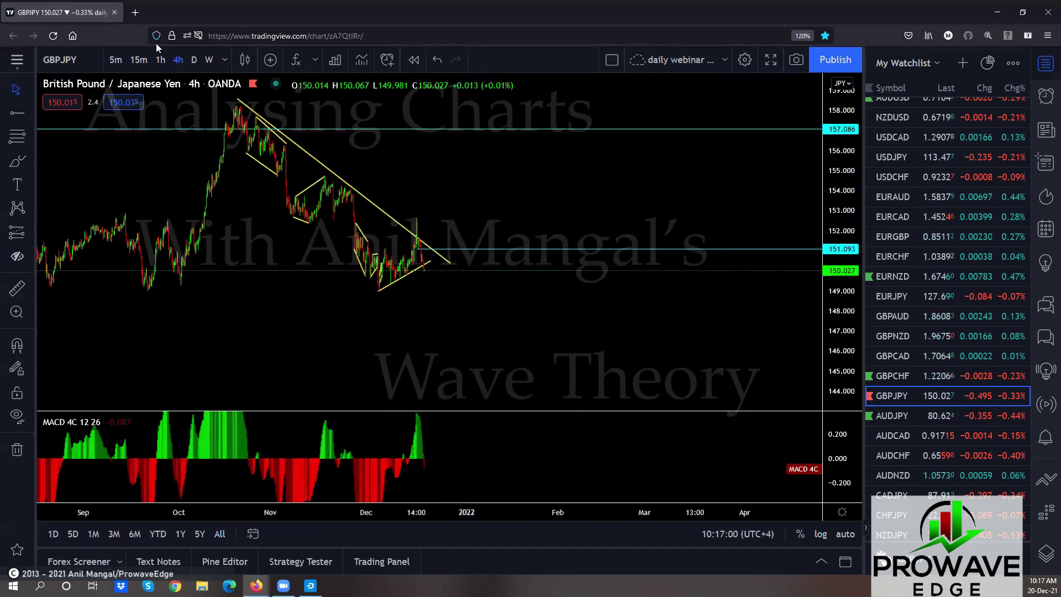
left_click(165, 62)
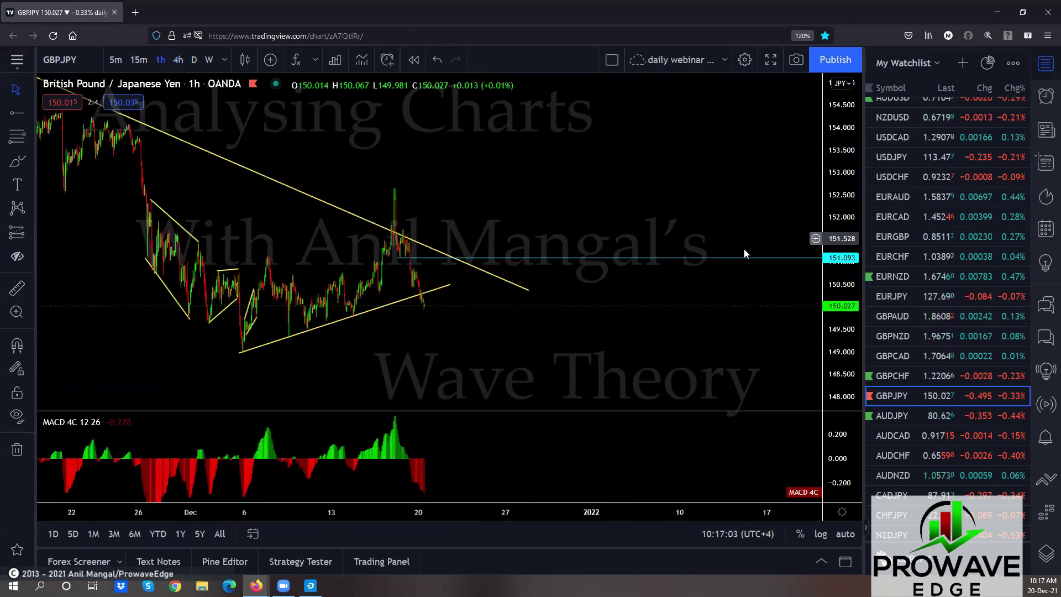
left_click_drag(471, 351, 581, 335)
scroll(587, 329, "up", 7)
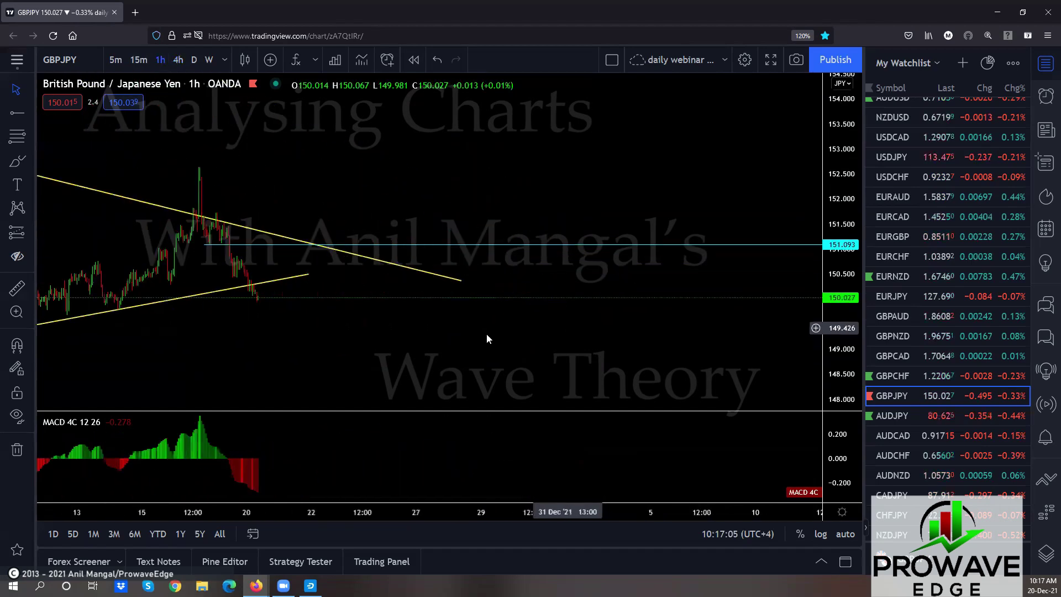
left_click_drag(406, 341, 601, 316)
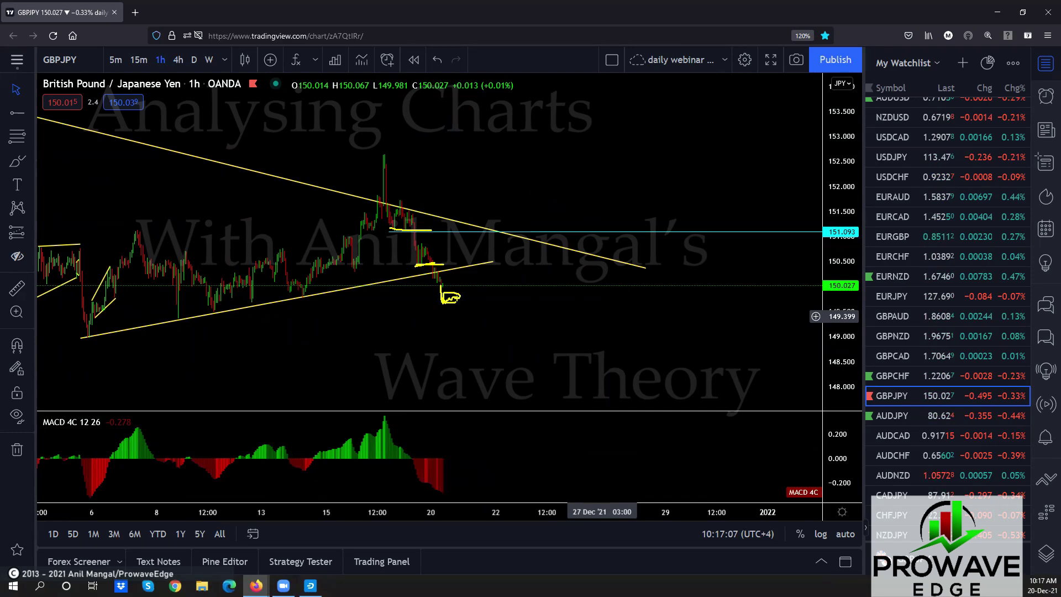
left_click_drag(459, 297, 483, 414)
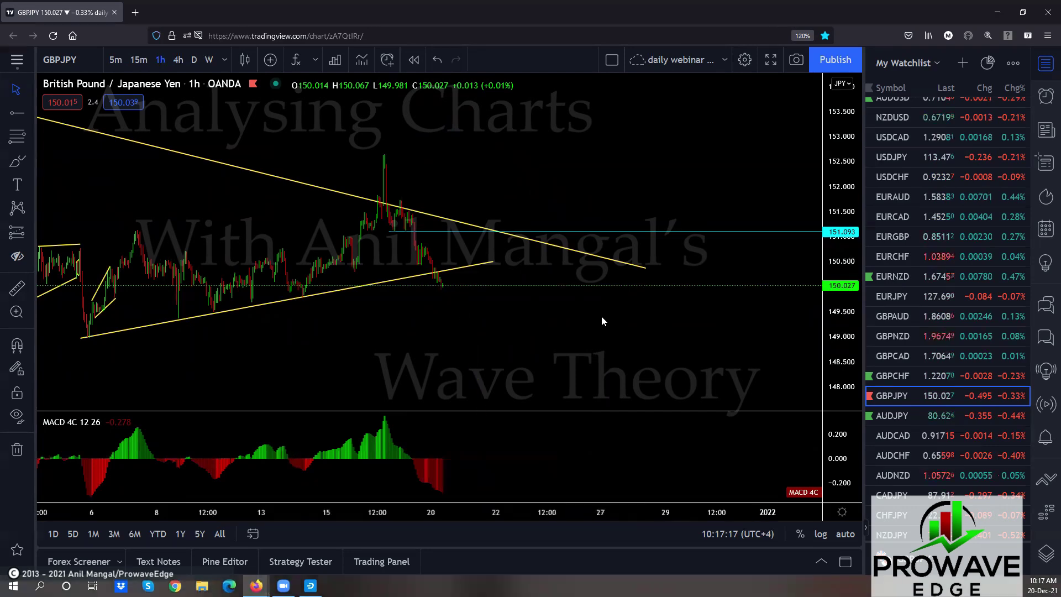
scroll(568, 320, "down", 4)
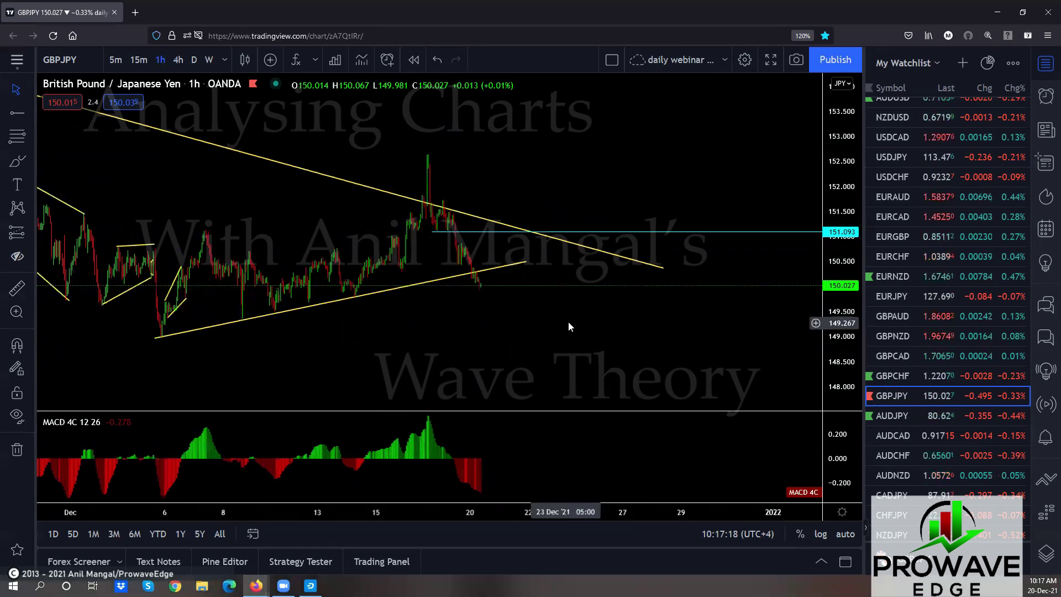
Open AUDJPY and examine the range between 85.916 and 77.856 and the December swings on the daily, 4-hour and hourly timeframes.
left_click(900, 420)
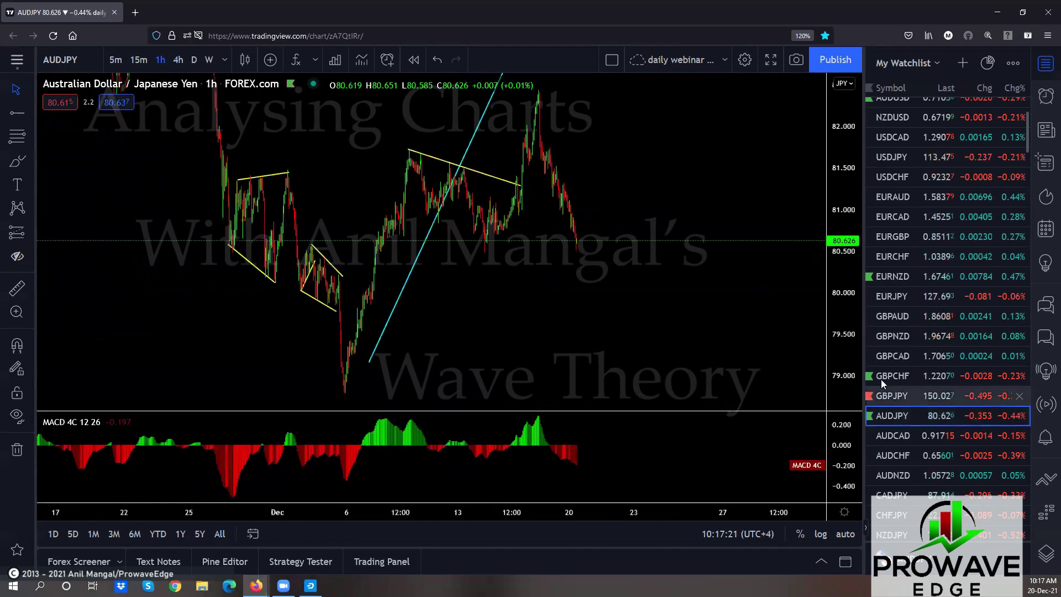
scroll(508, 359, "down", 5)
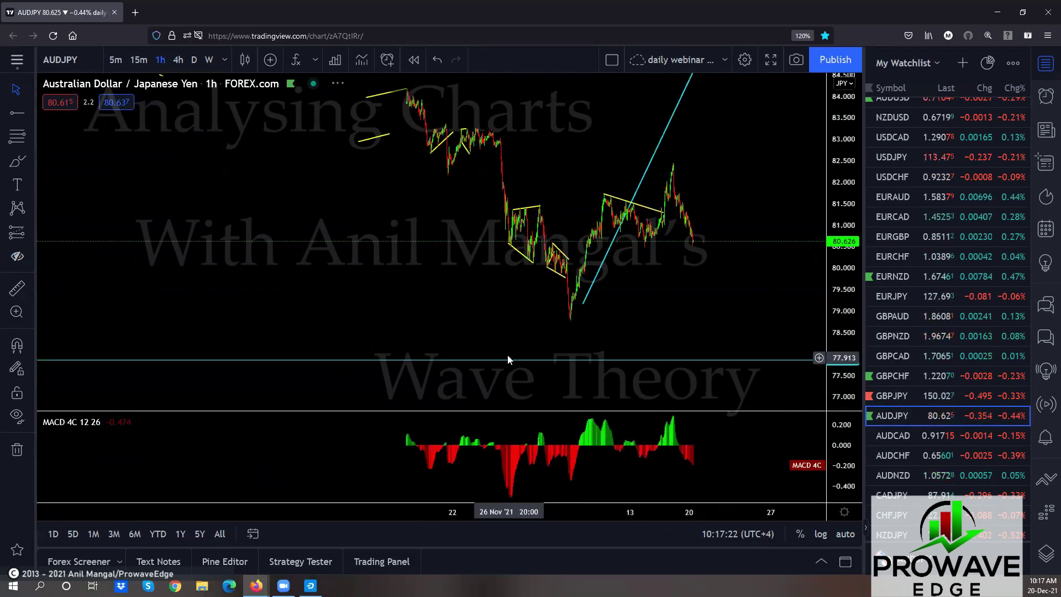
left_click(194, 60)
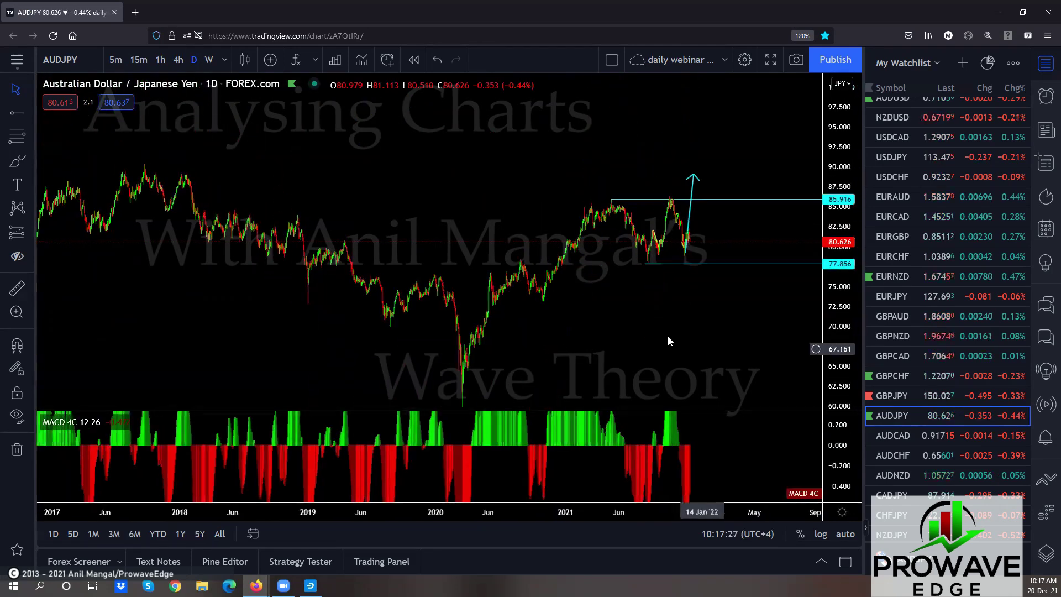
scroll(667, 336, "up", 4)
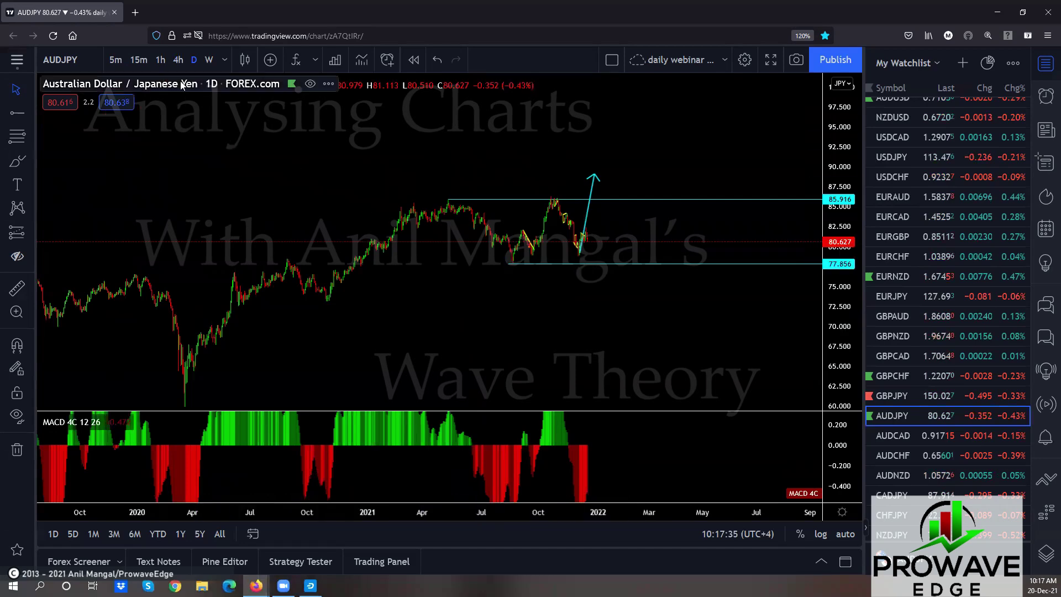
left_click(178, 60)
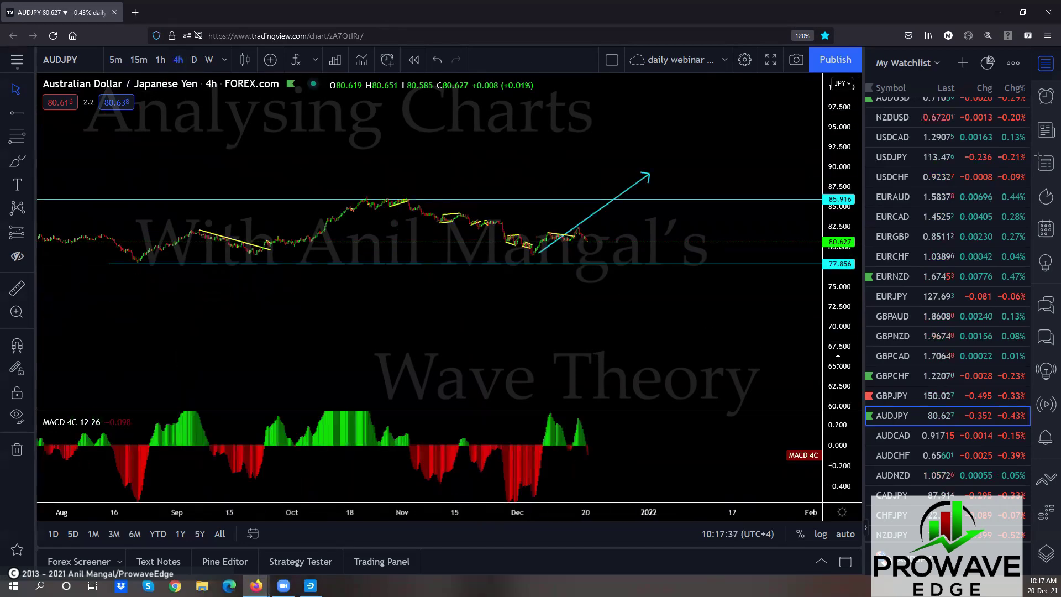
left_click_drag(838, 359, 773, 57)
scroll(711, 208, "up", 6)
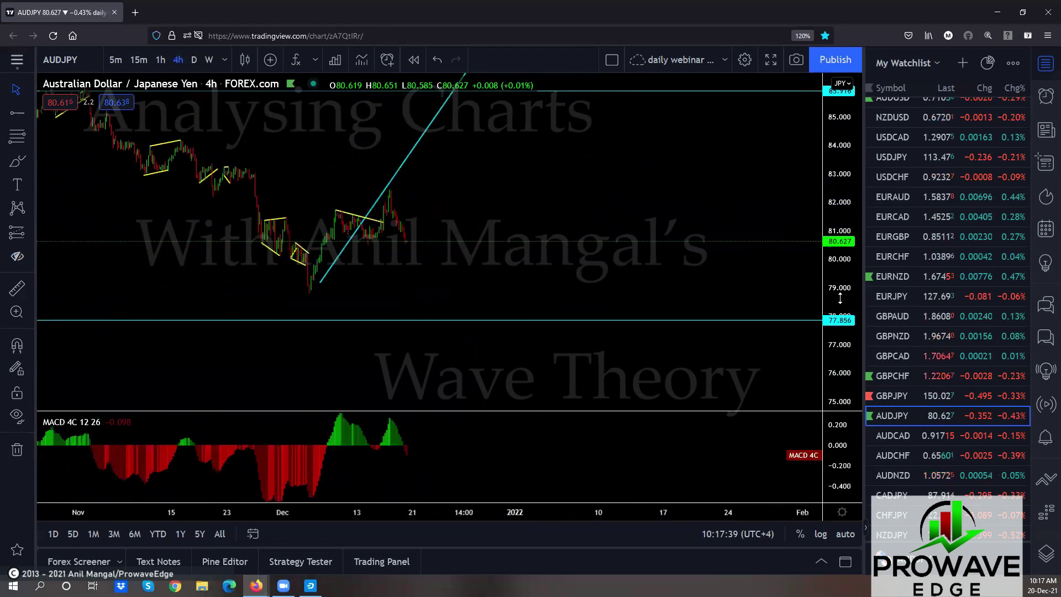
left_click_drag(840, 298, 837, 202)
scroll(607, 246, "up", 4)
left_click_drag(366, 222, 604, 221)
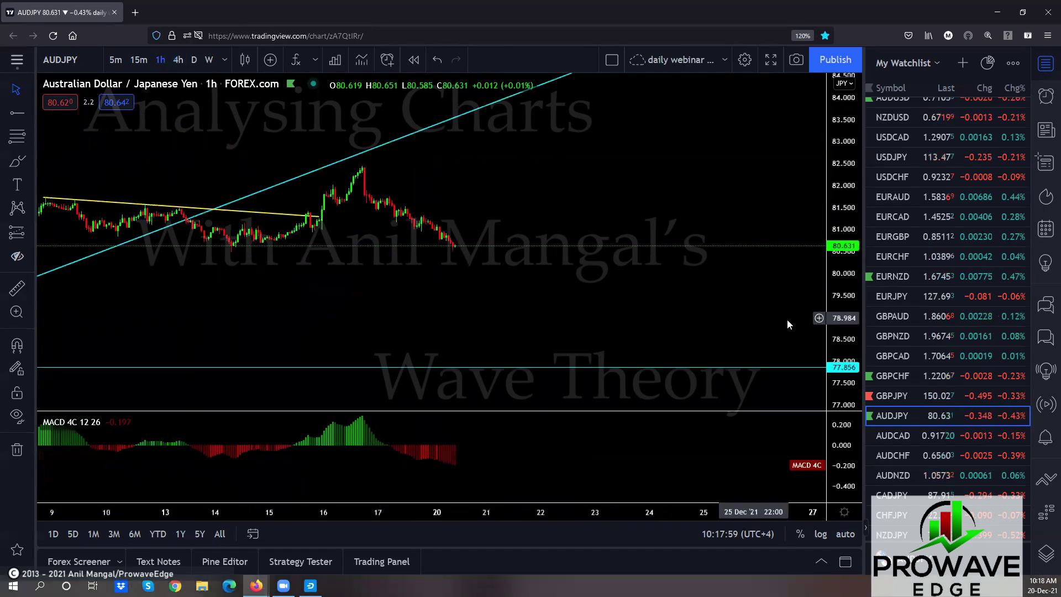
Sketch a small sideways correction at AUDJPY's latest hourly low with a steep drop out of it, and clear the sketch.
left_click_drag(834, 322, 834, 176)
left_click_drag(599, 162, 601, 217)
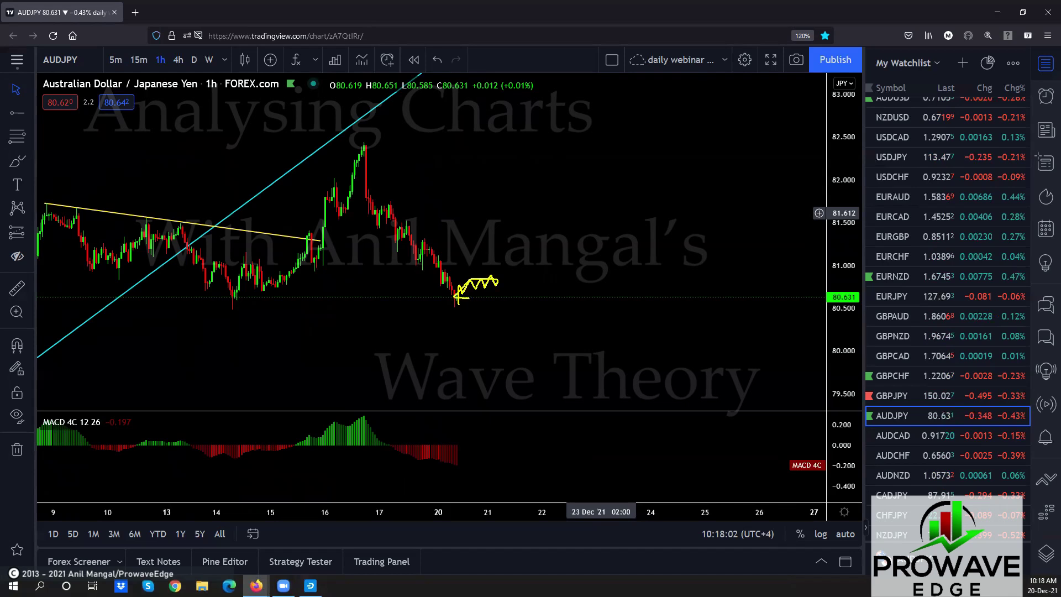
left_click_drag(498, 280, 525, 530)
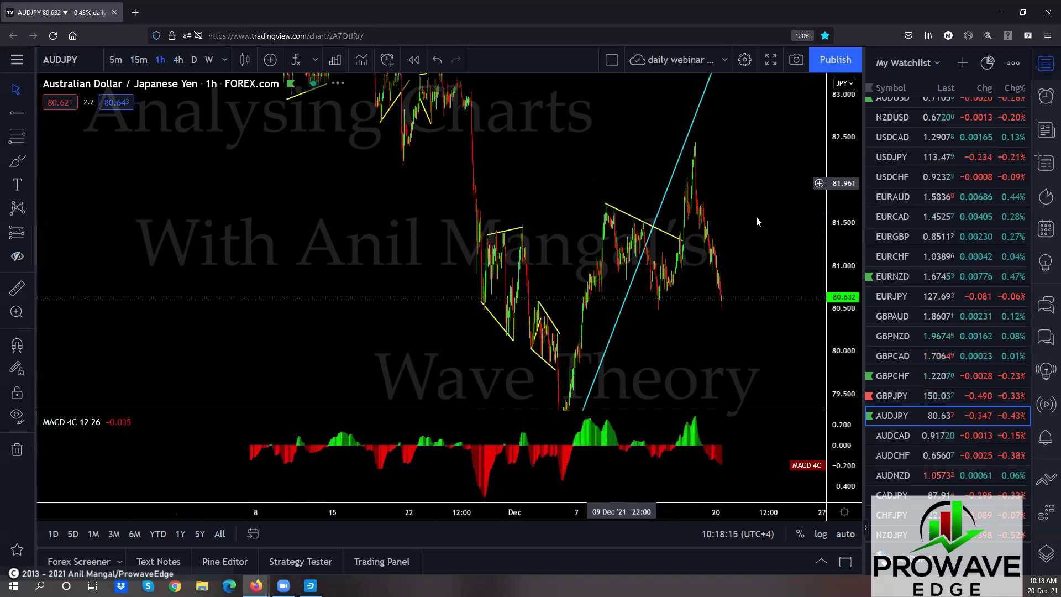
left_click_drag(679, 324, 515, 326)
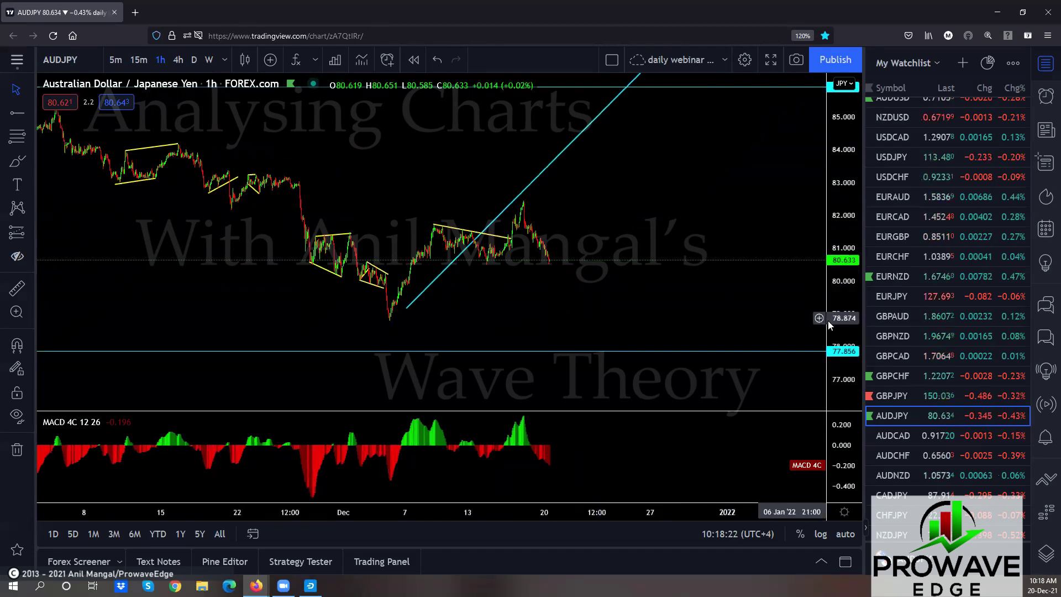
left_click_drag(836, 322, 805, 217)
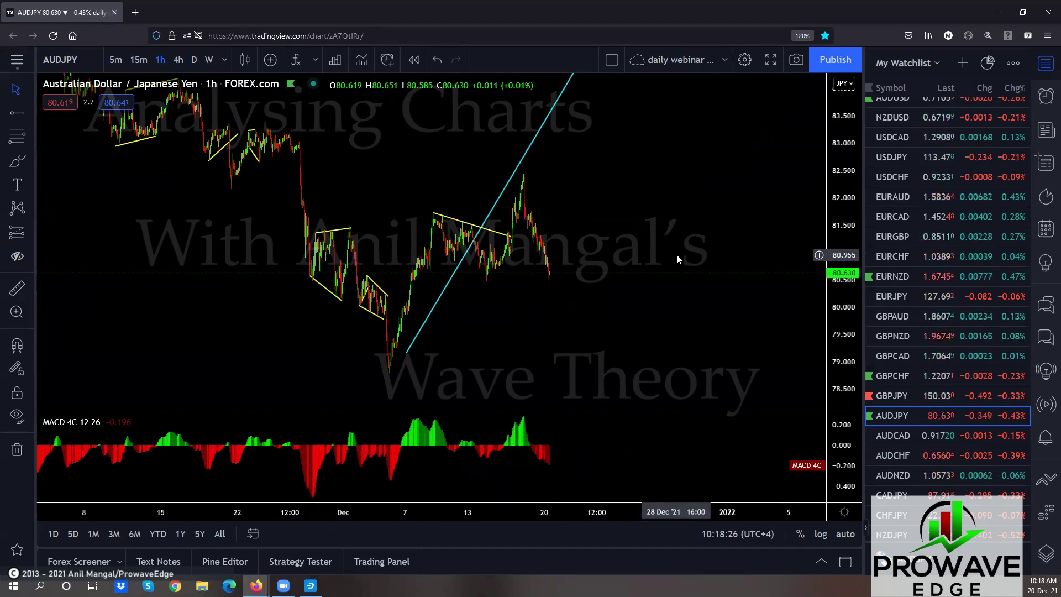
Open AUDCAD and draw a short rising trendline under the 17 to 20 December hourly lows, from about 0.91530 to 0.91735.
left_click(907, 435)
left_click_drag(826, 251, 832, 348)
scroll(652, 302, "up", 3)
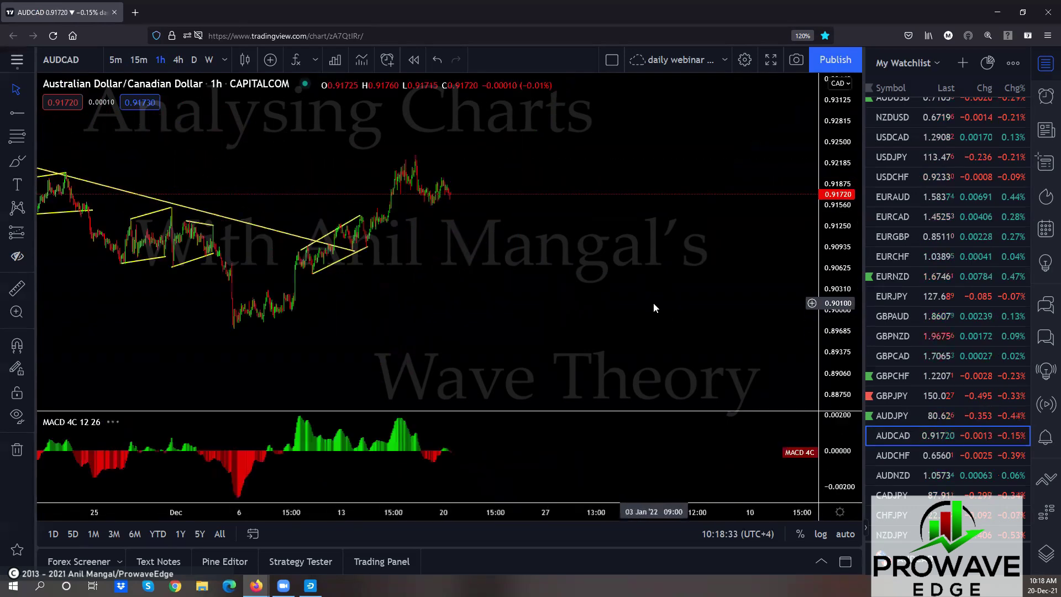
scroll(650, 310, "up", 3)
left_click_drag(822, 242, 822, 217)
left_click_drag(527, 230, 551, 278)
left_click(29, 109)
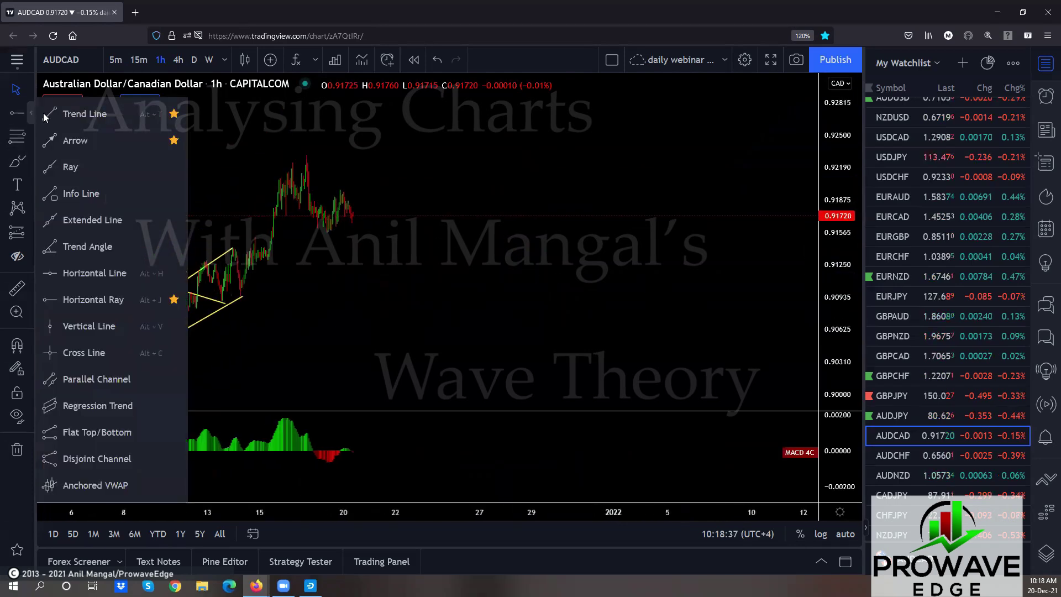
left_click(44, 113)
left_click(331, 232)
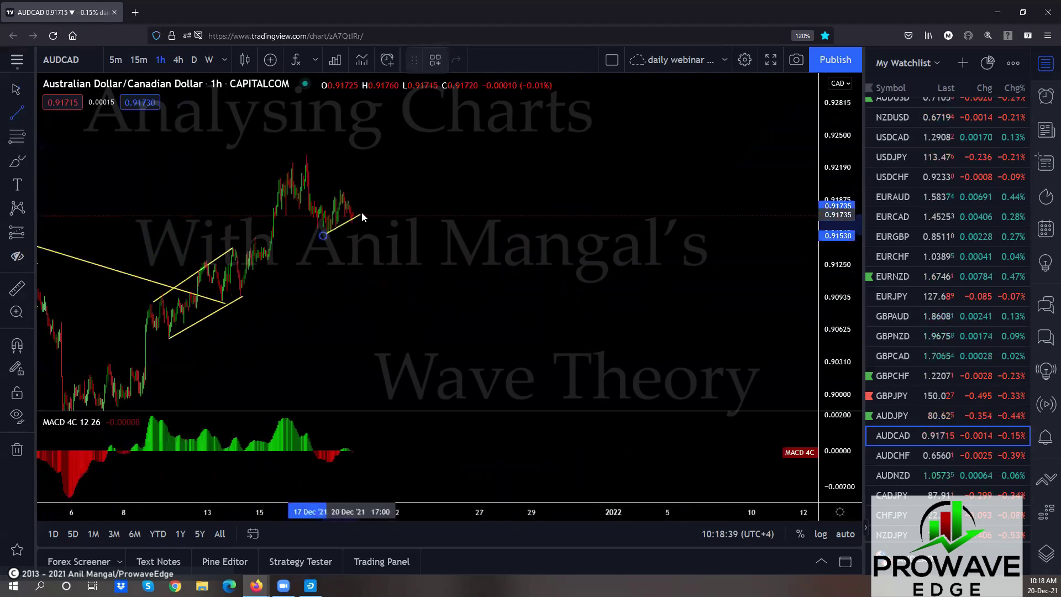
left_click(362, 211)
left_click_drag(442, 296, 517, 338)
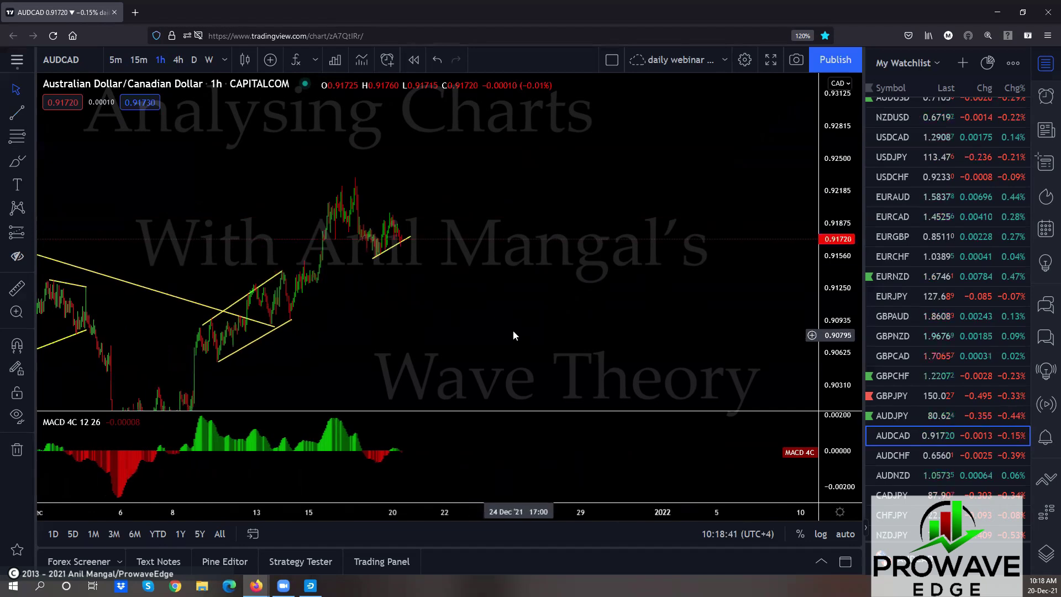
scroll(513, 329, "down", 2)
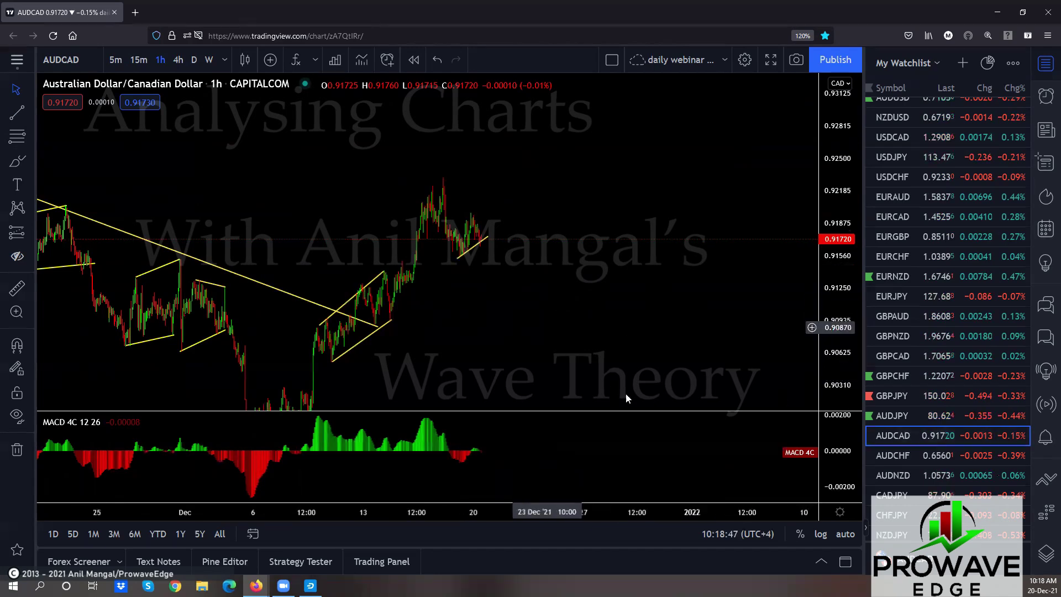
Open AUDCHF on the hourly timeframe and lower the short horizontal ray starting at the 17 December lows to 0.65682.
left_click(894, 457)
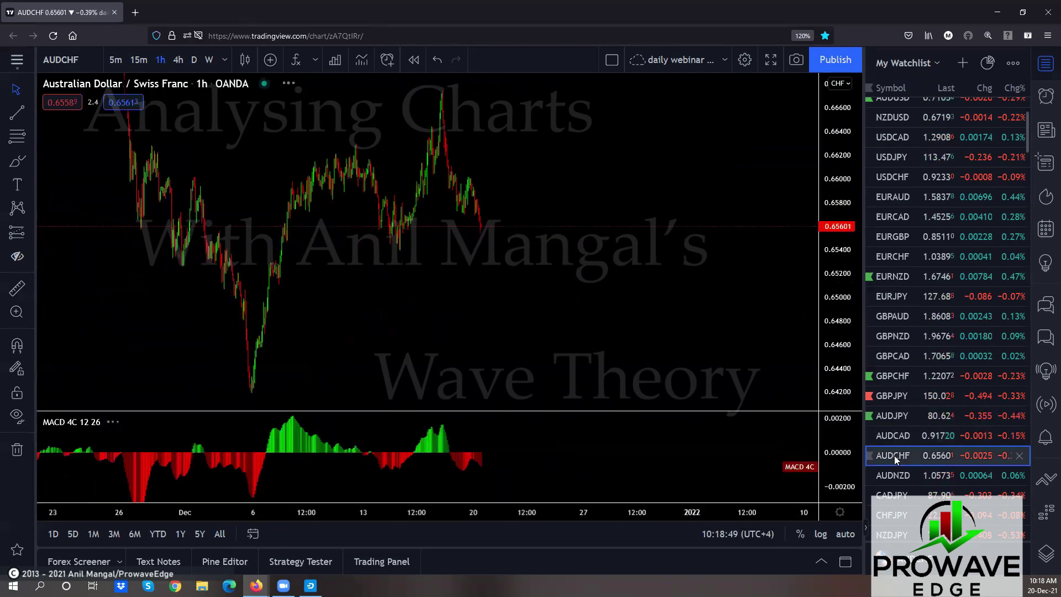
scroll(699, 354, "down", 5)
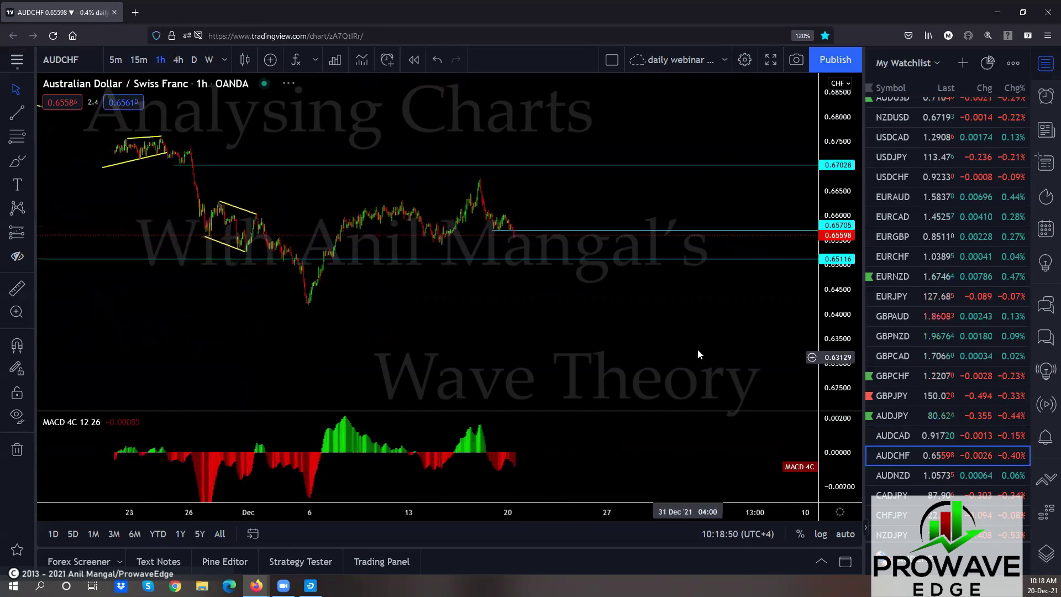
scroll(689, 280, "up", 6)
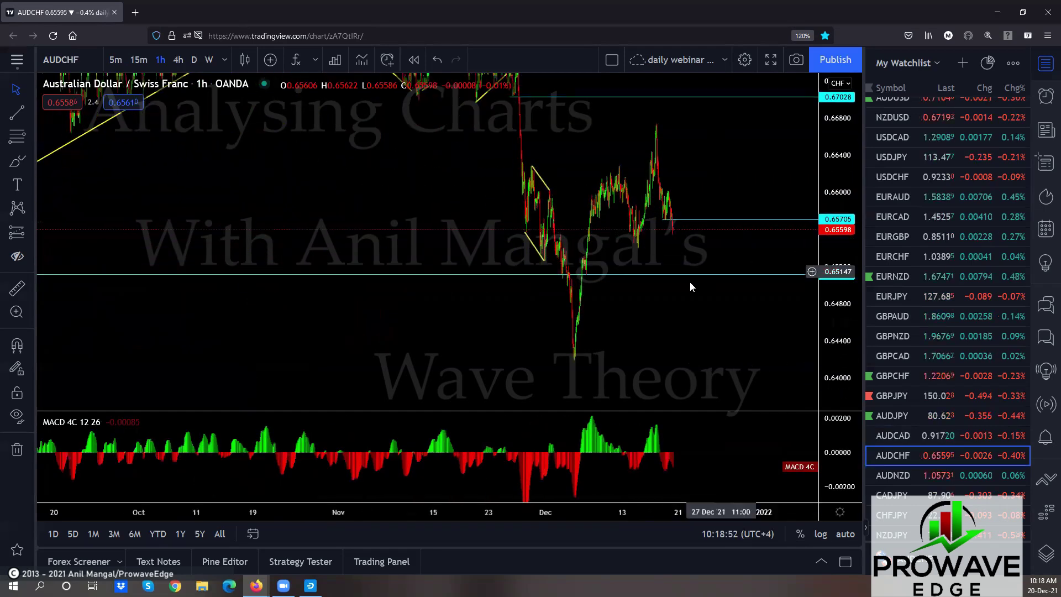
scroll(658, 348, "up", 4)
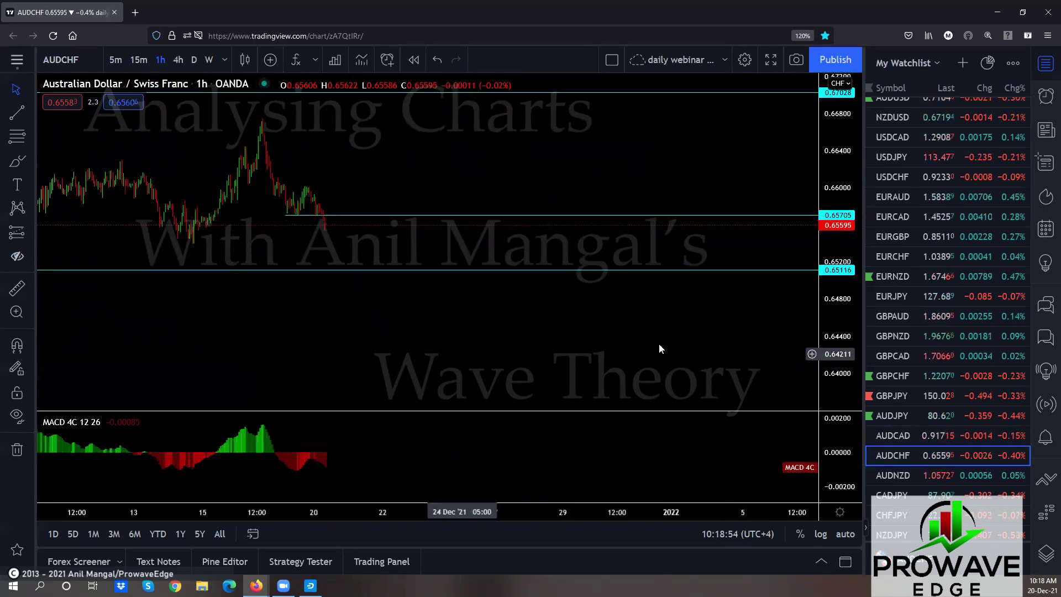
left_click_drag(455, 242, 577, 293)
left_click(343, 226)
left_click_drag(341, 226, 342, 228)
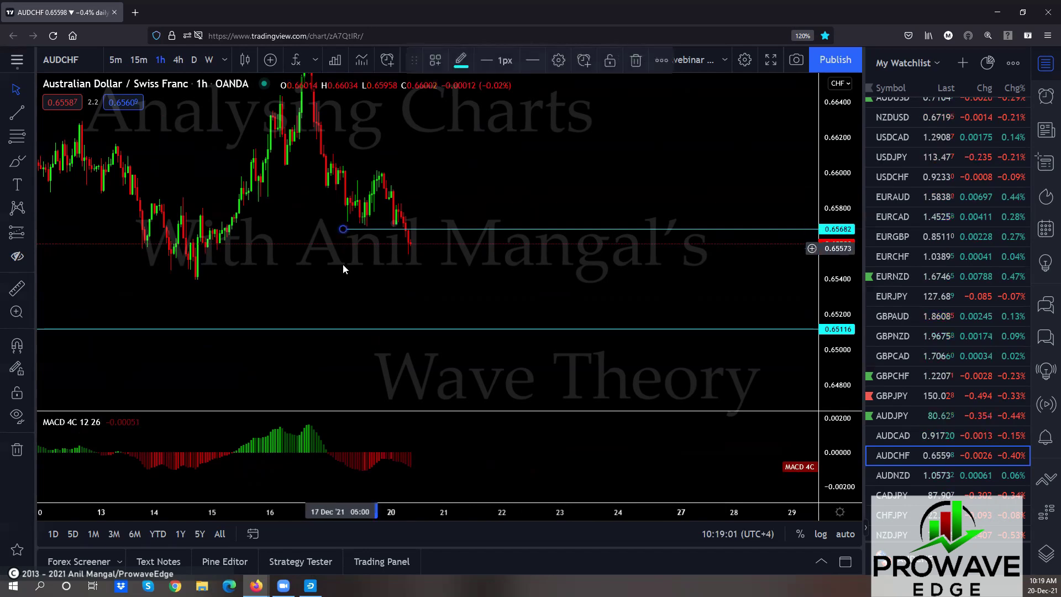
scroll(349, 284, "down", 5)
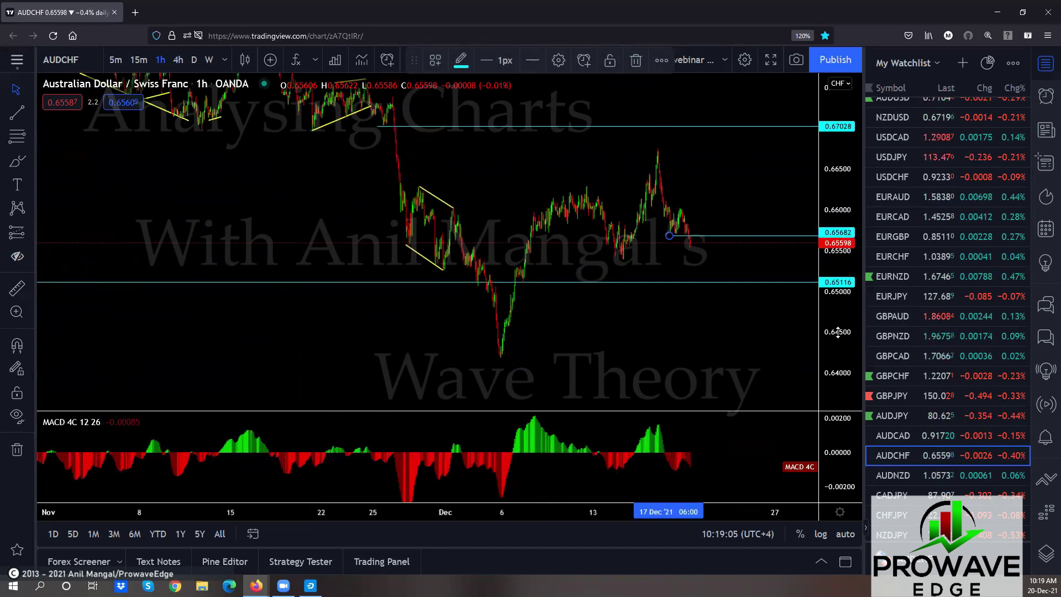
Open AUDNZD, sketch a small flag at the latest highs with a rise above 1.06156 and a steep drop, and clear the sketch.
left_click(887, 477)
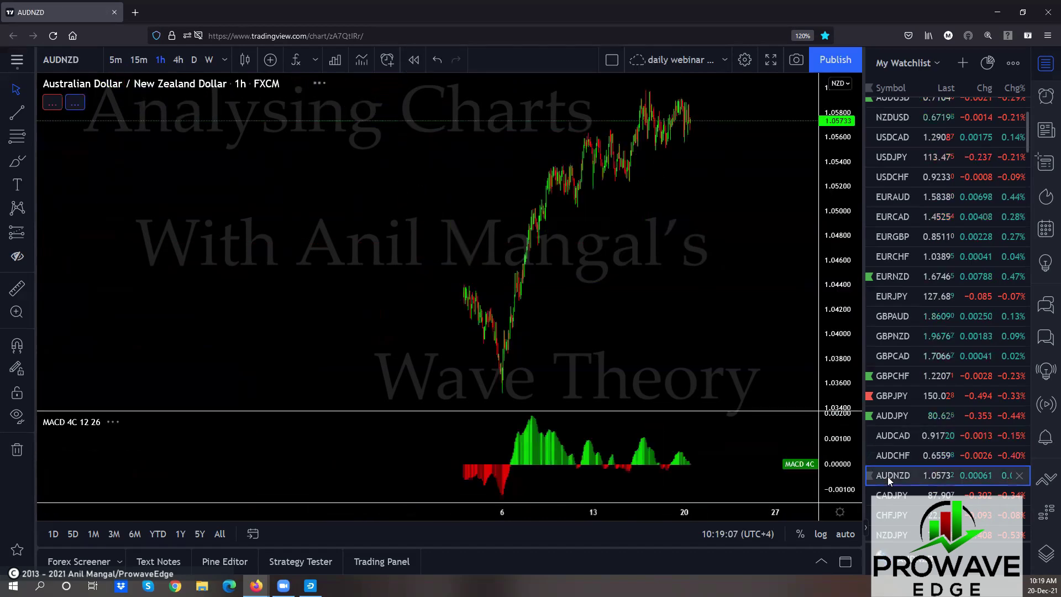
scroll(734, 312, "down", 5)
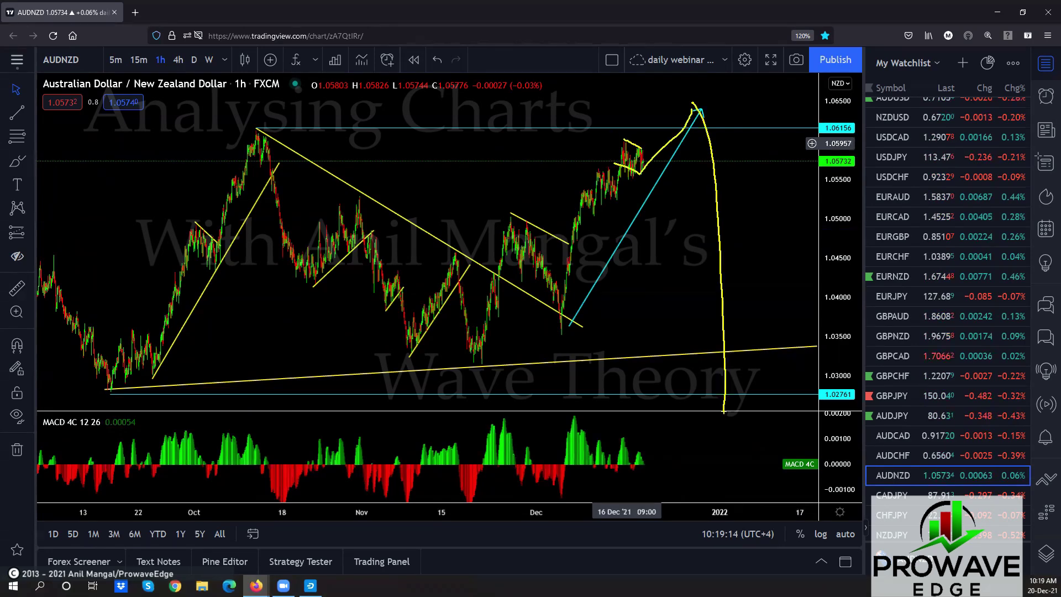
key("Escape")
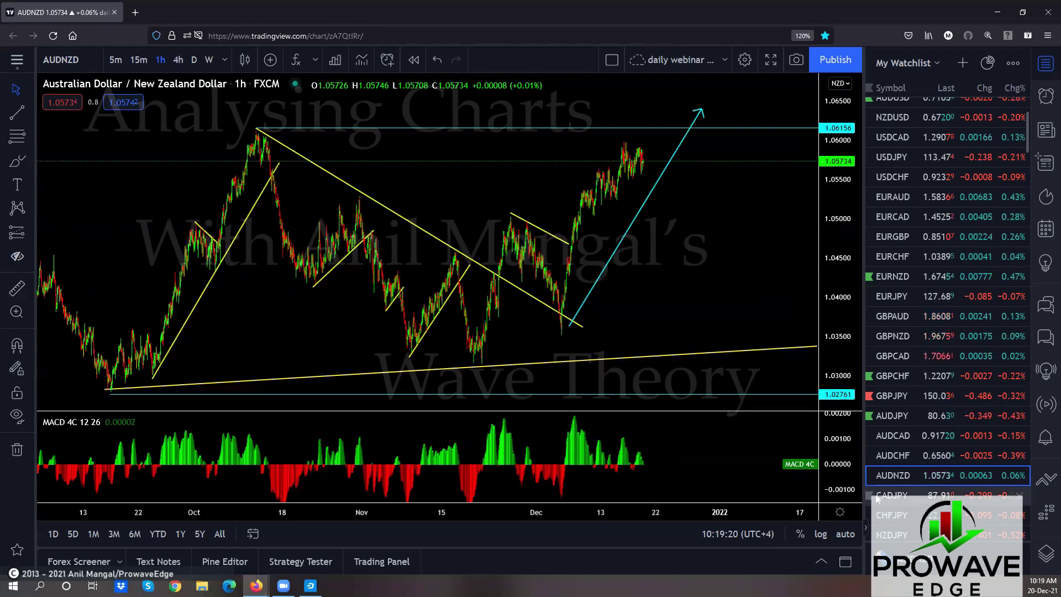
Open CADJPY and draw a falling trendline from the 8 December peak at 90.423 to the 16 December high at about 89.416.
left_click(884, 495)
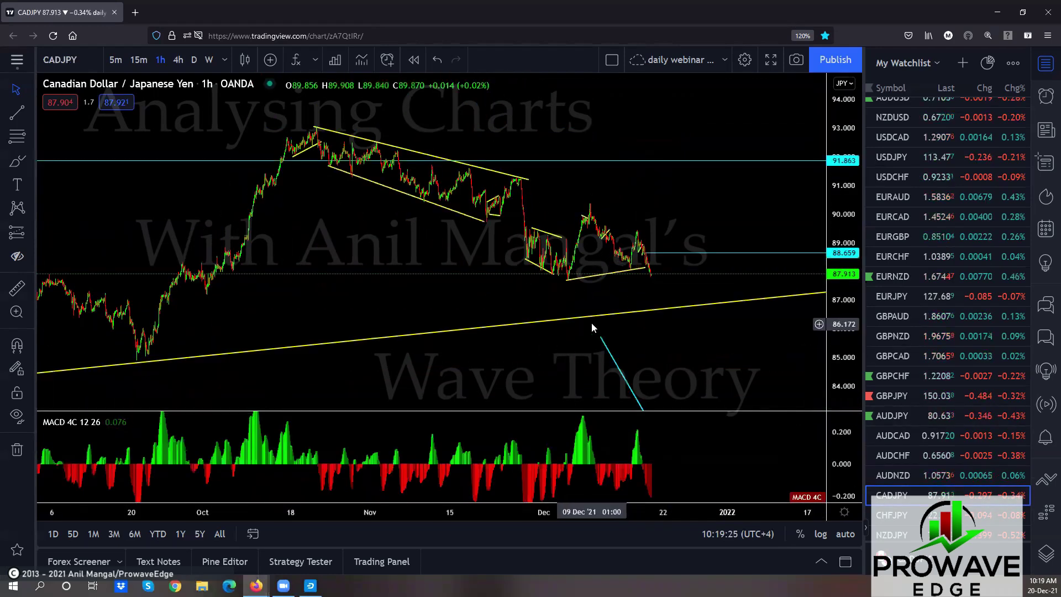
scroll(588, 324, "up", 2)
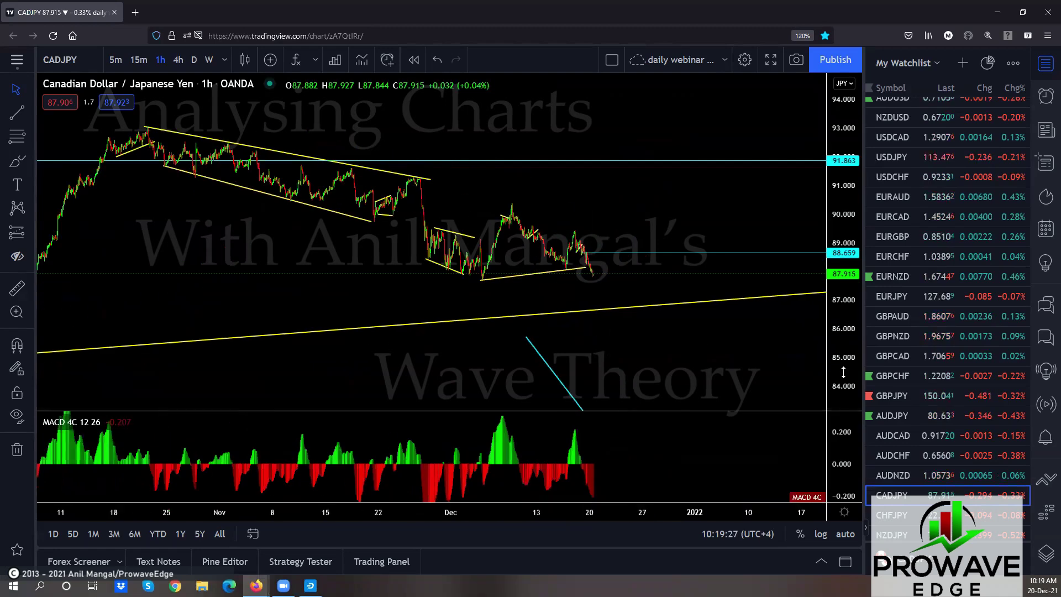
scroll(619, 293, "up", 5)
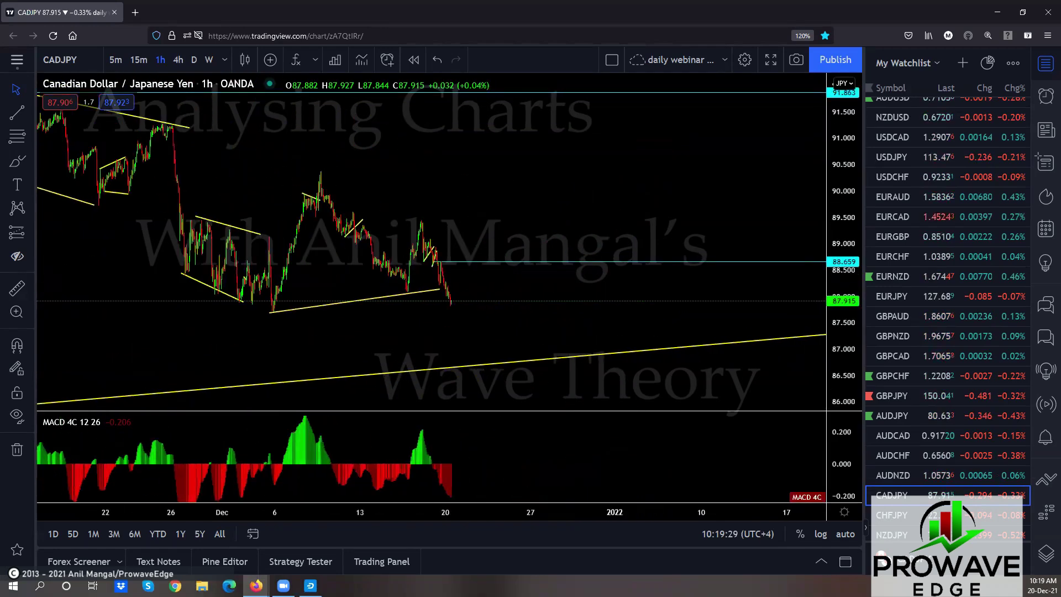
key("alt+t")
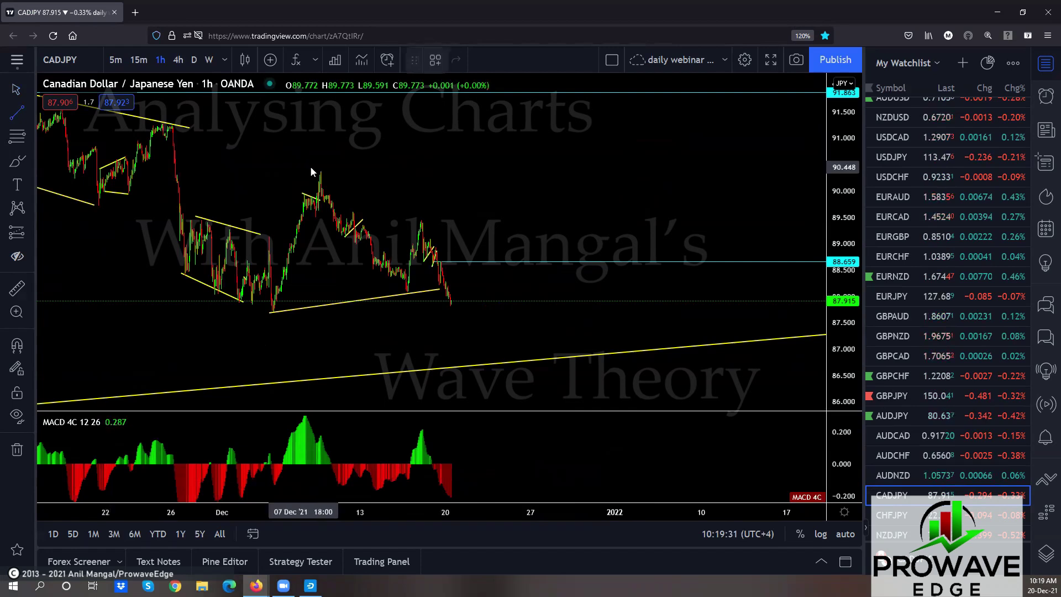
left_click(319, 169)
left_click(419, 220)
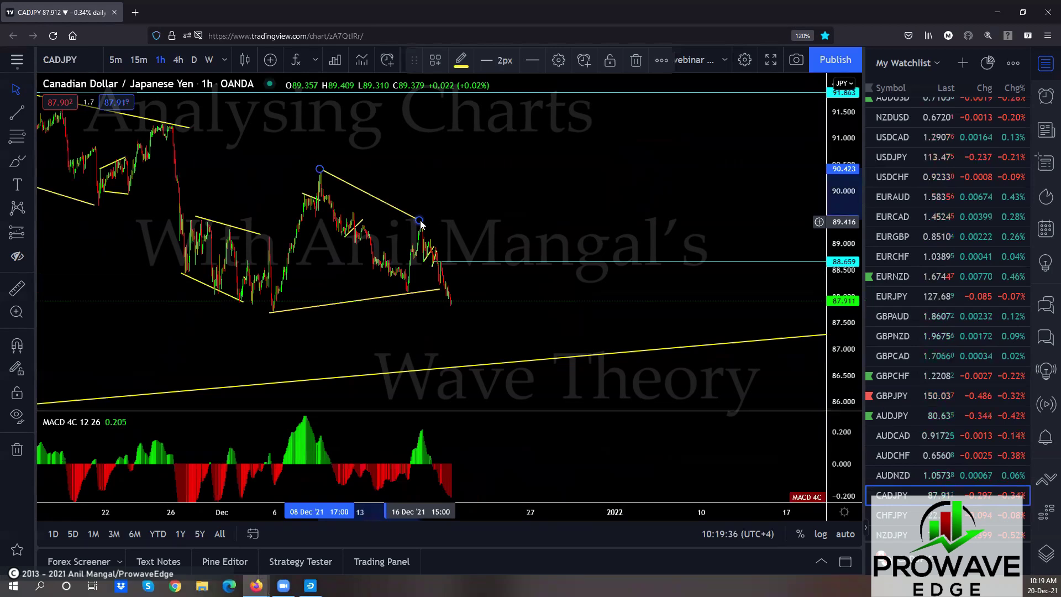
Try swinging the ends of CADJPY's upper and lower December trendlines back to the late November highs and lows.
key("Delete")
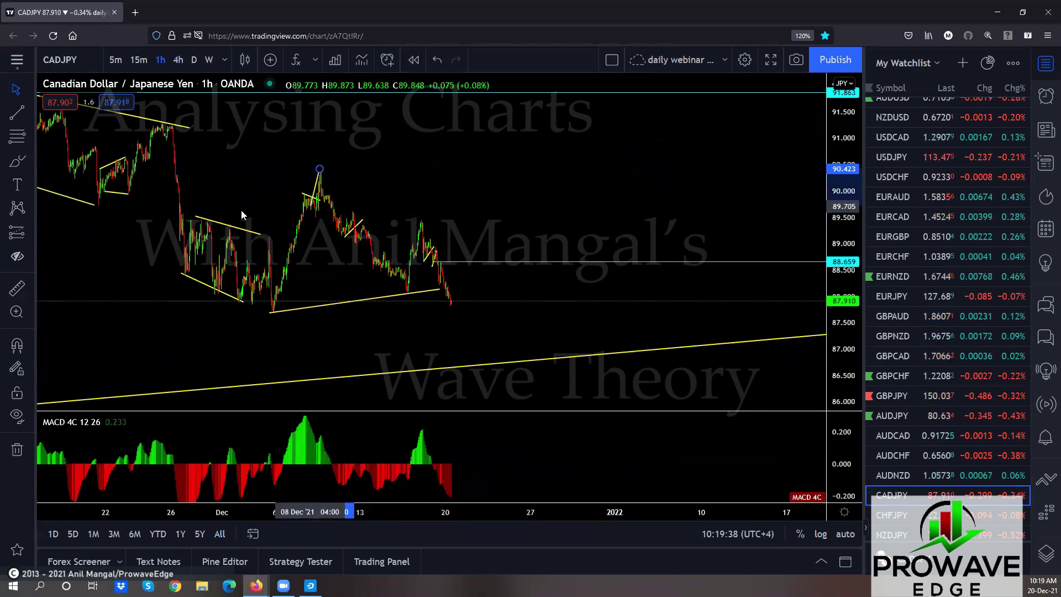
left_click_drag(241, 215, 201, 215)
left_click_drag(439, 289, 318, 332)
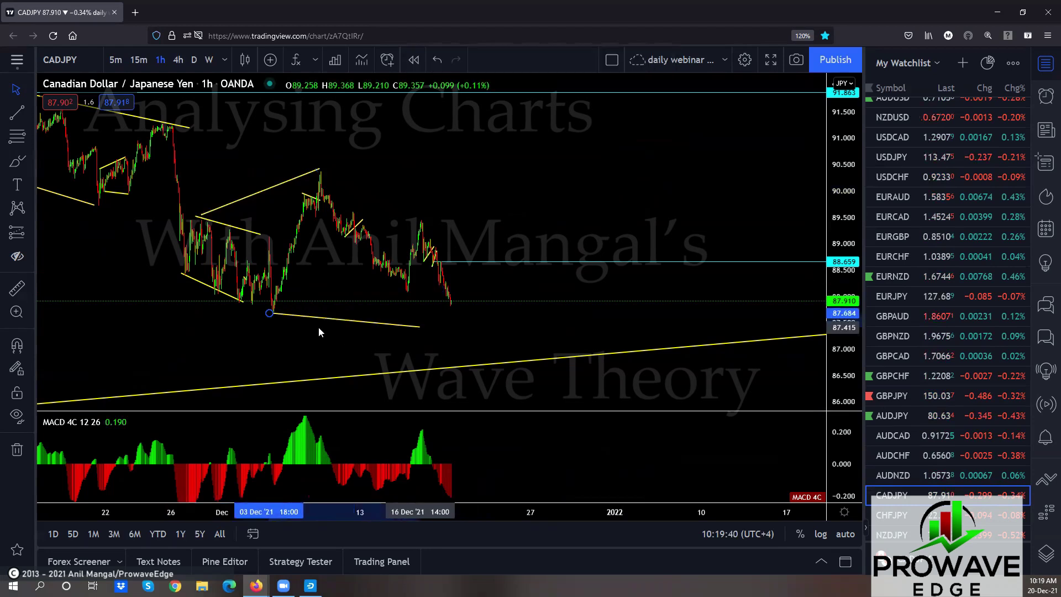
left_click(190, 290)
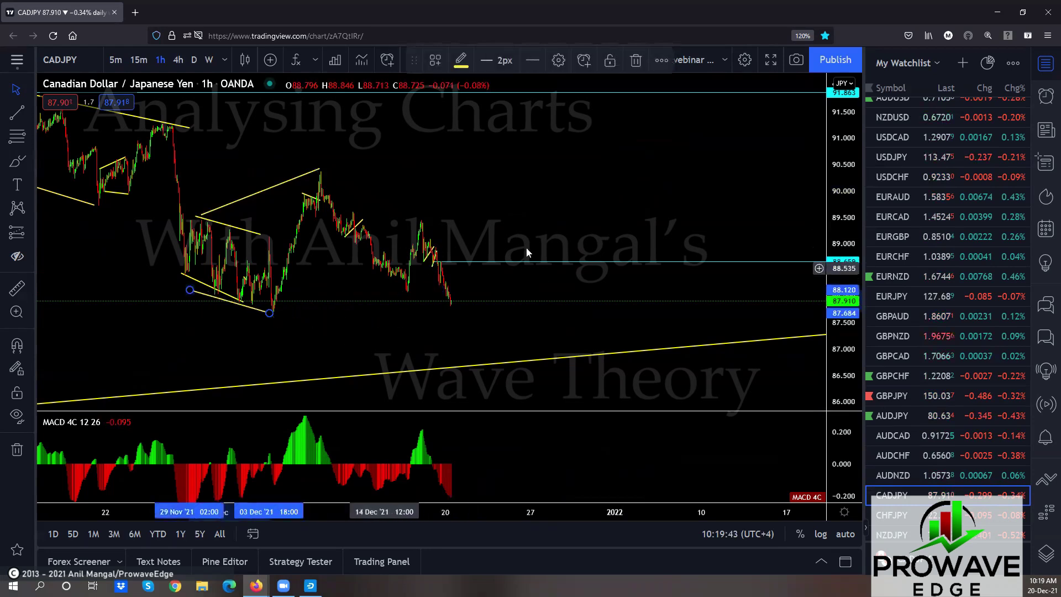
Return the ends of CADJPY's upper and lower trendlines to the 16 December high and low.
left_click_drag(189, 290, 411, 291)
left_click_drag(201, 215, 675, 192)
scroll(422, 214, "up", 2)
left_click_drag(839, 316, 840, 225)
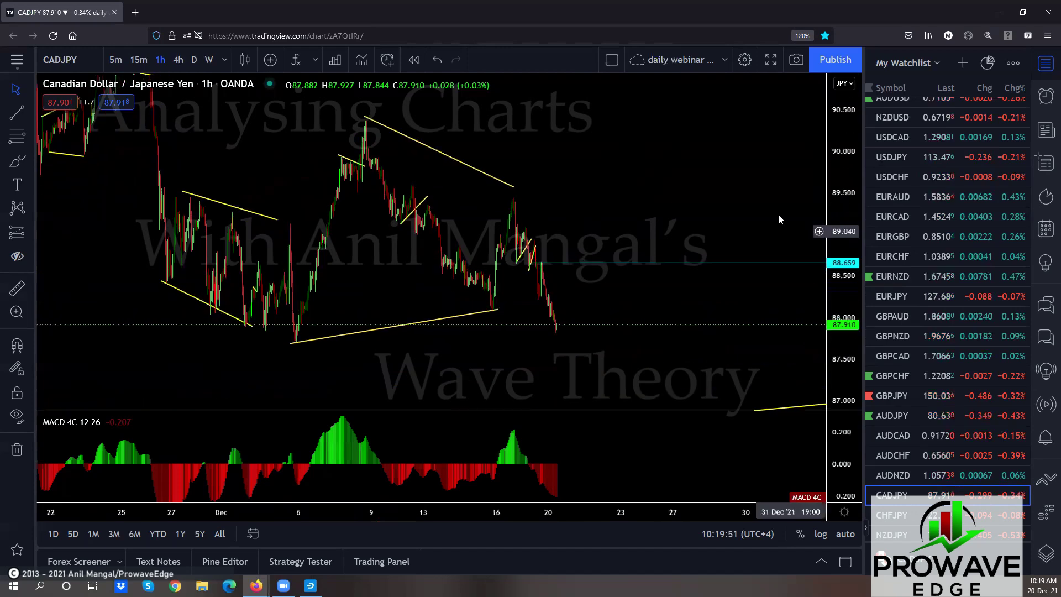
Sketch falling boundary lines around CADJPY's latest swings with a rebound to about 89.1 and a steep drop, and clear the sketch.
scroll(562, 248, "up", 2)
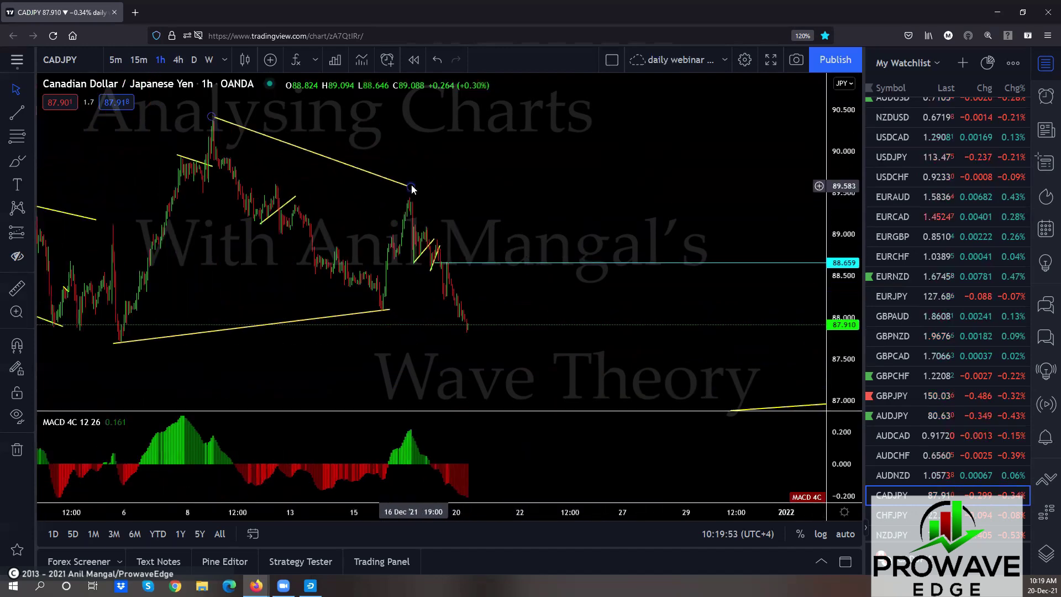
left_click_drag(525, 297, 559, 261)
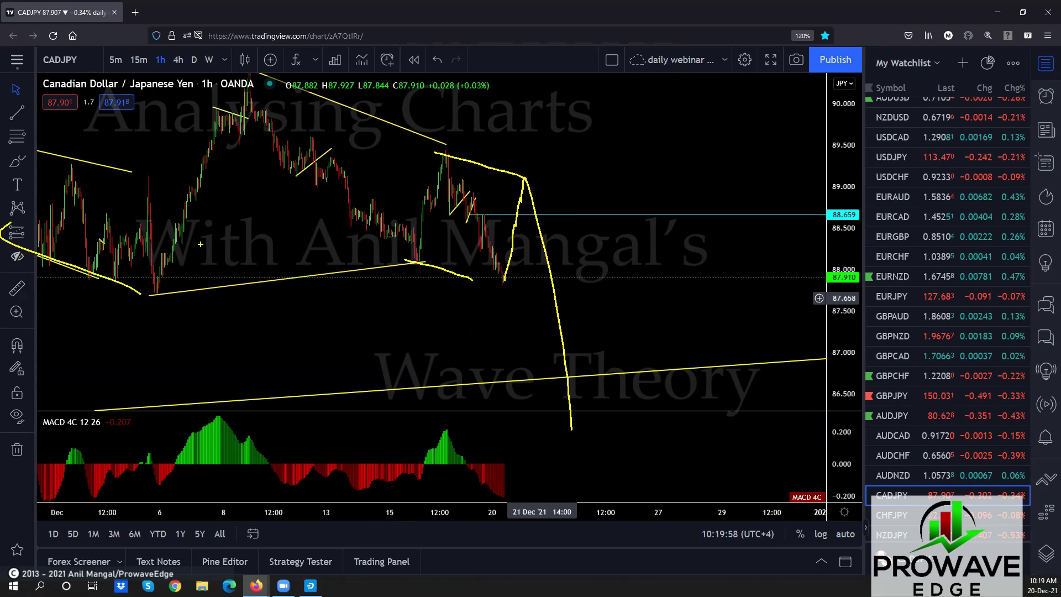
key("Escape")
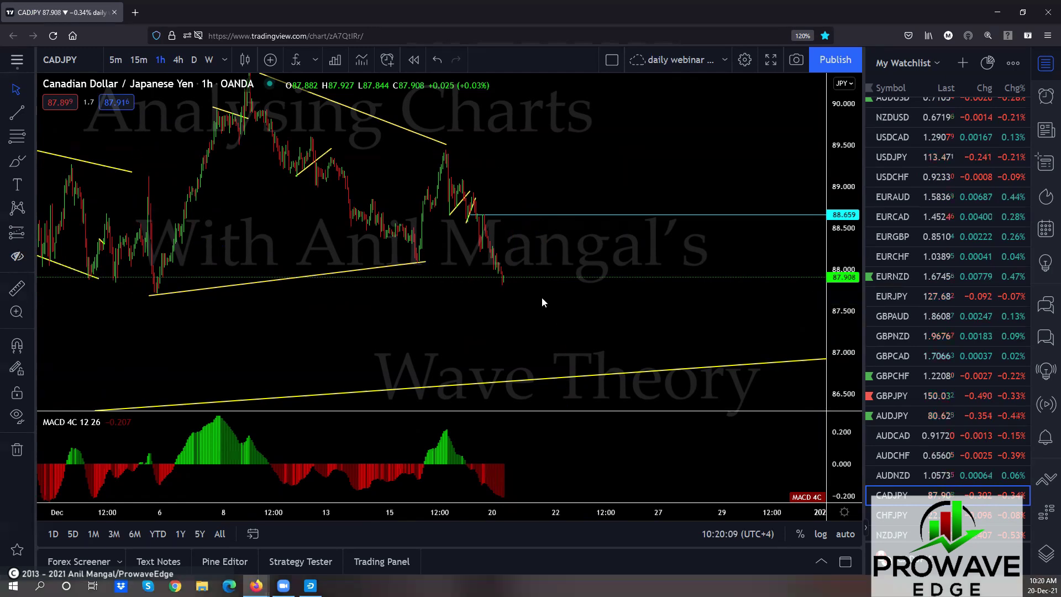
Open CHFJPY and stretch the upper rising trendline from the 30 November high at 123.487 to 124.067 on 20 December.
scroll(889, 456, "down", 3)
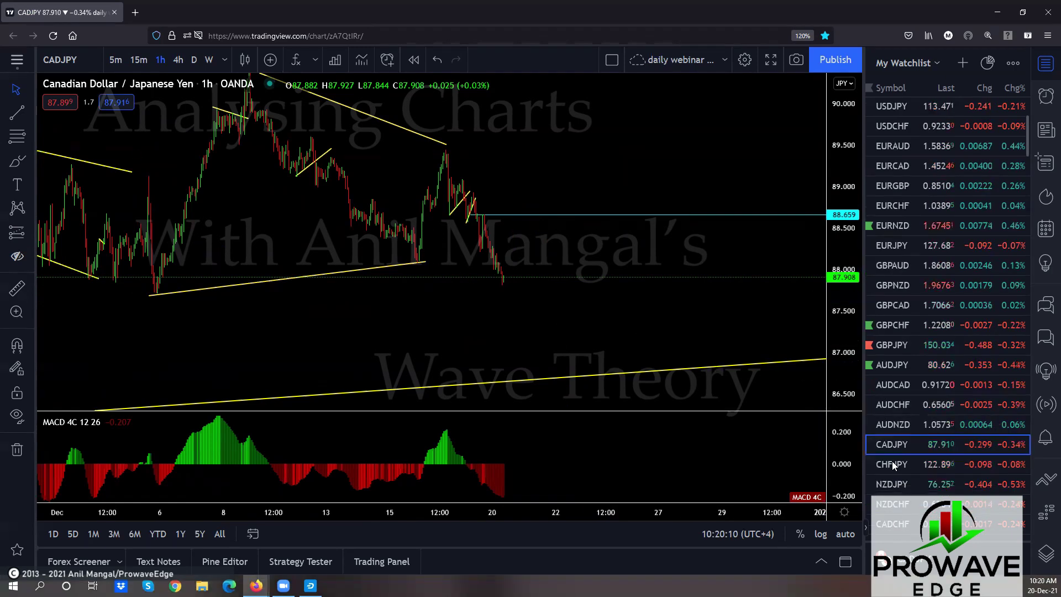
left_click(895, 385)
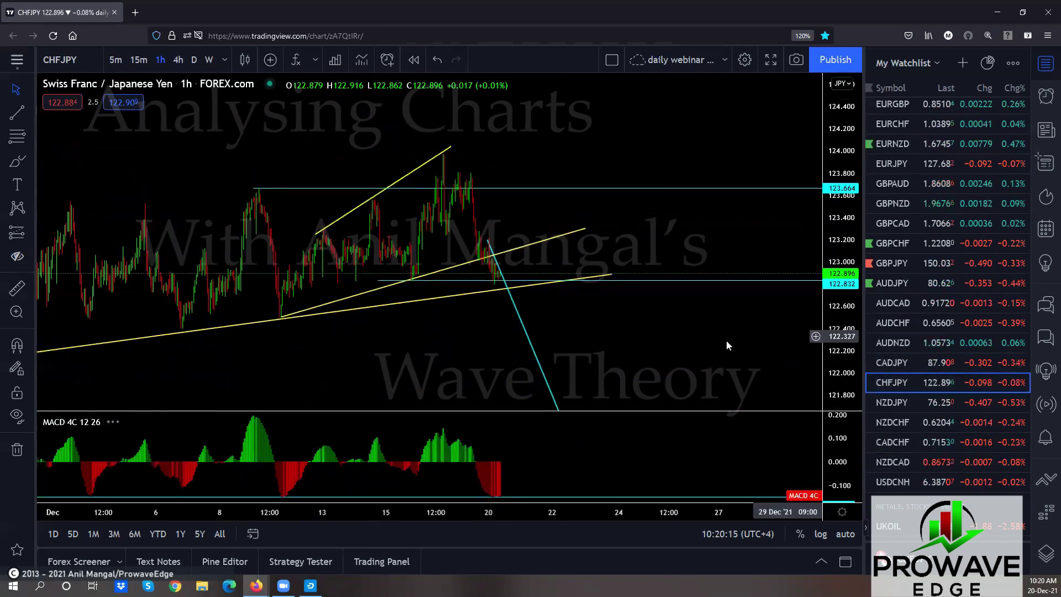
scroll(725, 341, "down", 5)
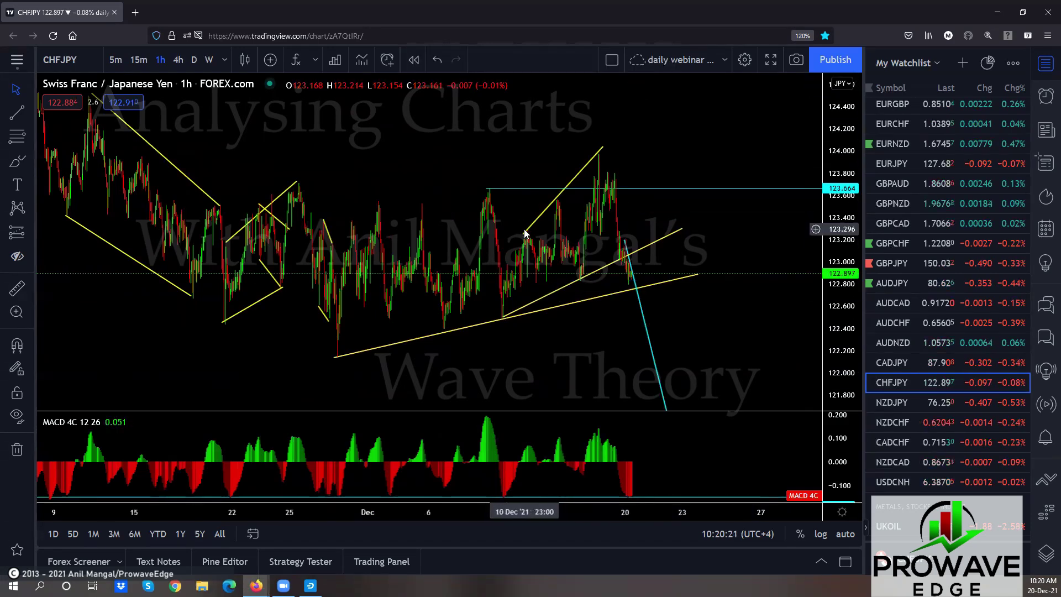
left_click_drag(523, 232, 361, 209)
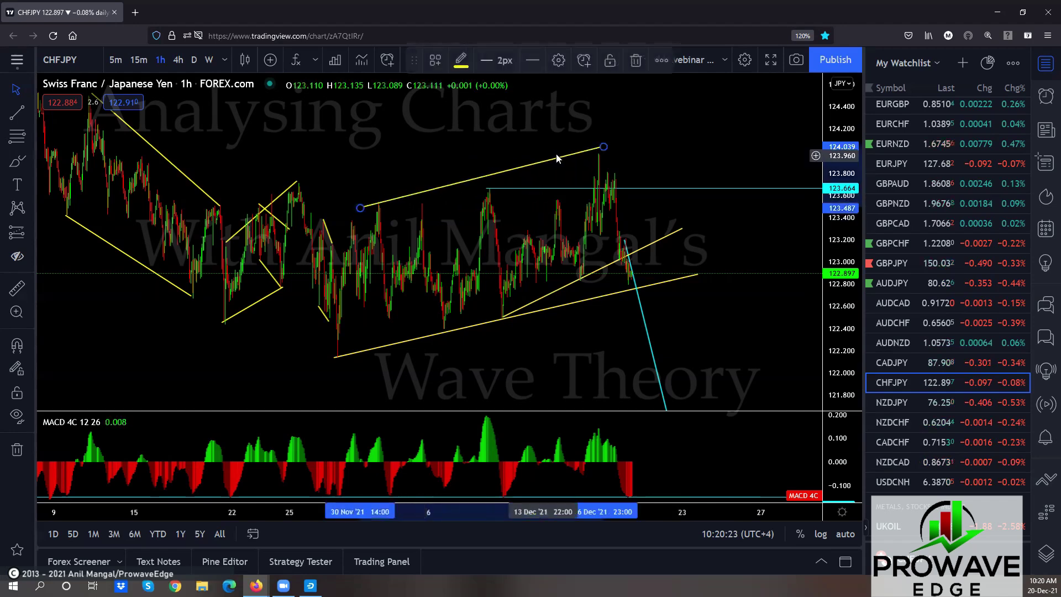
left_click_drag(603, 147, 637, 146)
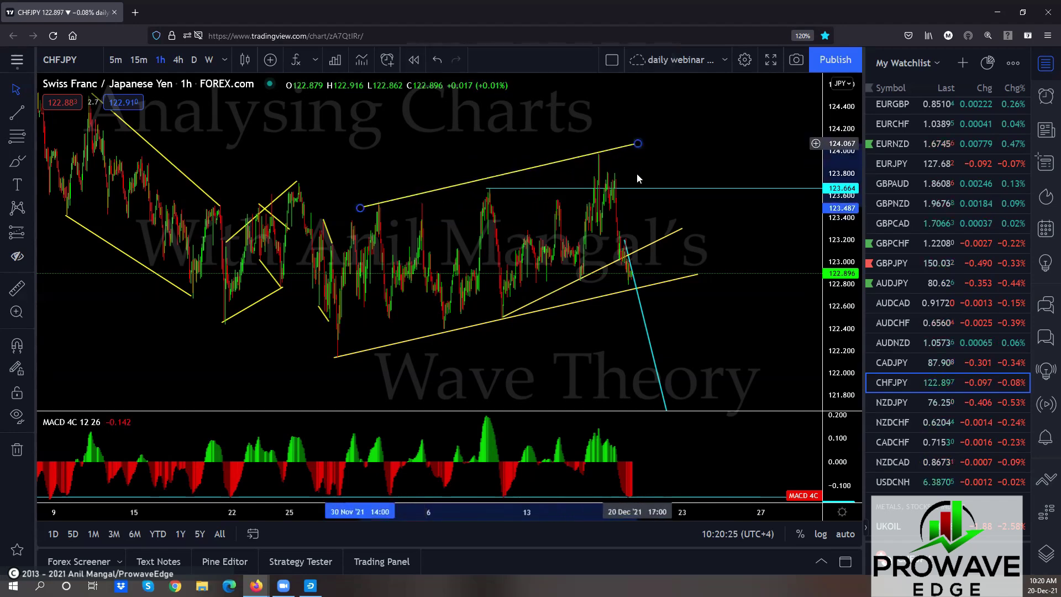
Delete CHFJPY's horizontal ray starting at the 8 December high and the short rising trendline inside the channel.
left_click_drag(644, 188, 643, 170)
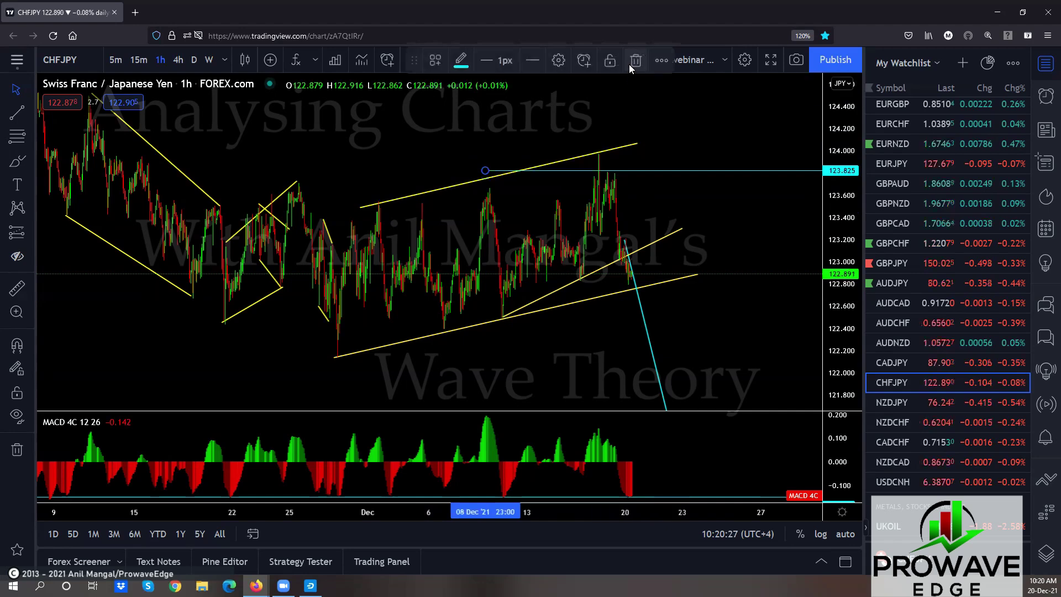
left_click(629, 63)
left_click_drag(834, 119, 834, 269)
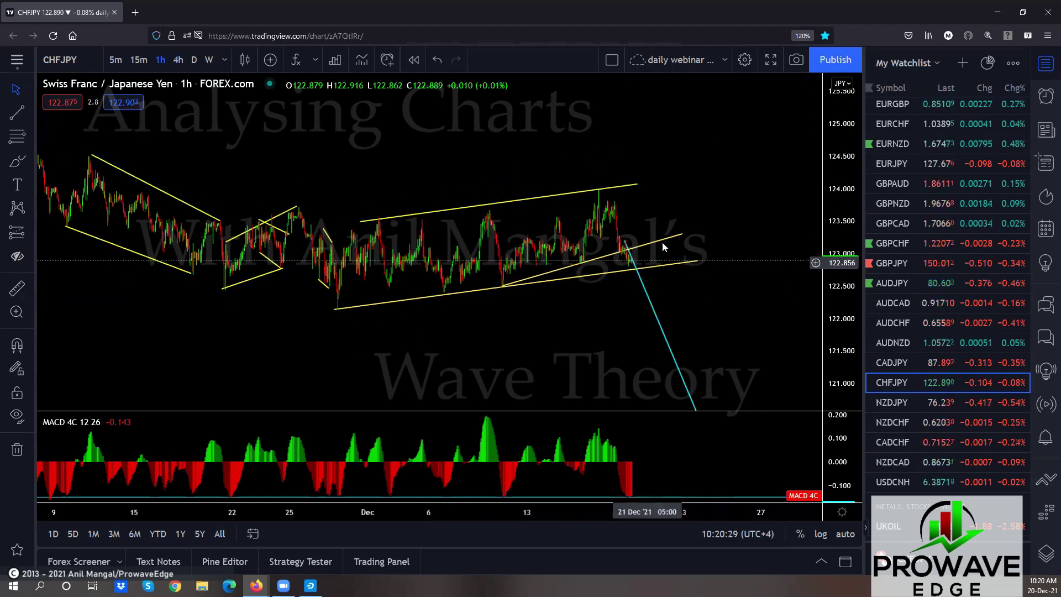
left_click_drag(683, 237, 603, 273)
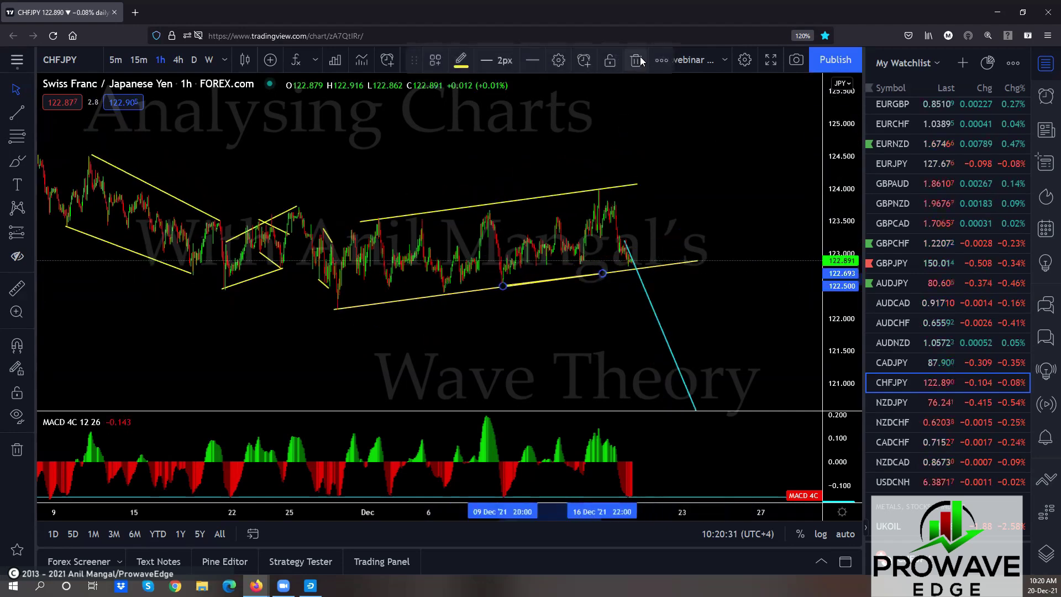
left_click(738, 363)
Sketch a zigzag between CHFJPY's channel lines followed by a steep drop through the lower line, and clear the sketch.
scroll(501, 375, "down", 5)
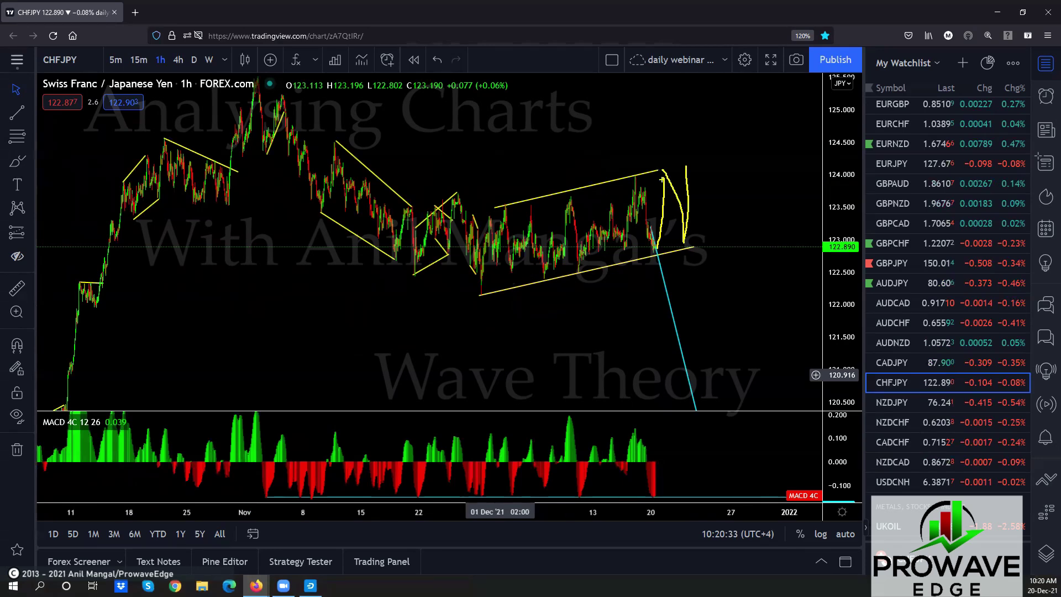
left_click_drag(685, 168, 717, 484)
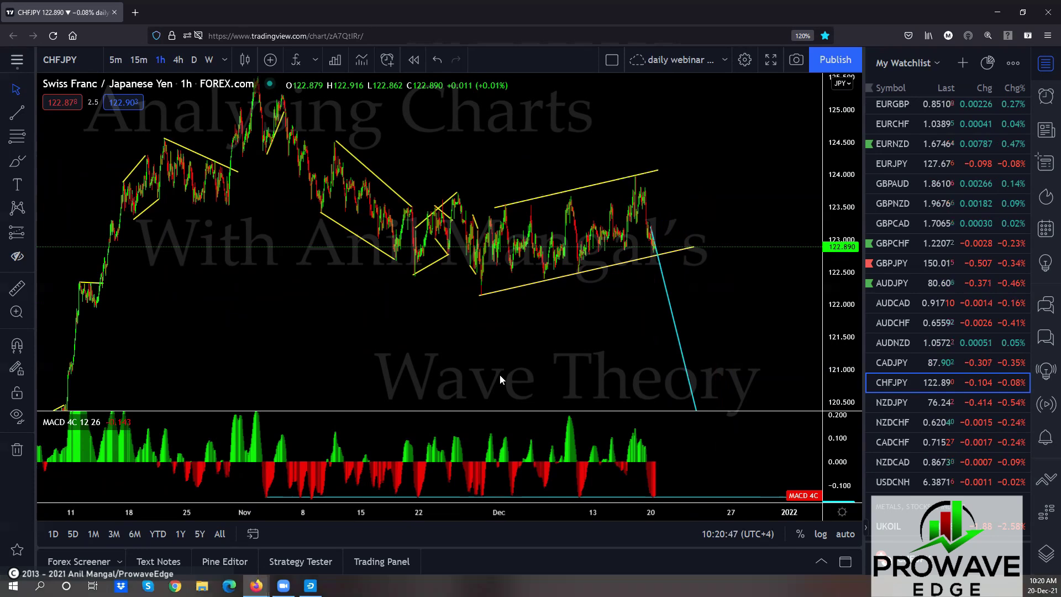
Examine CHFJPY's December channel and the latest hourly candles where the down arrow crosses the lower trendline.
scroll(392, 429, "up", 5)
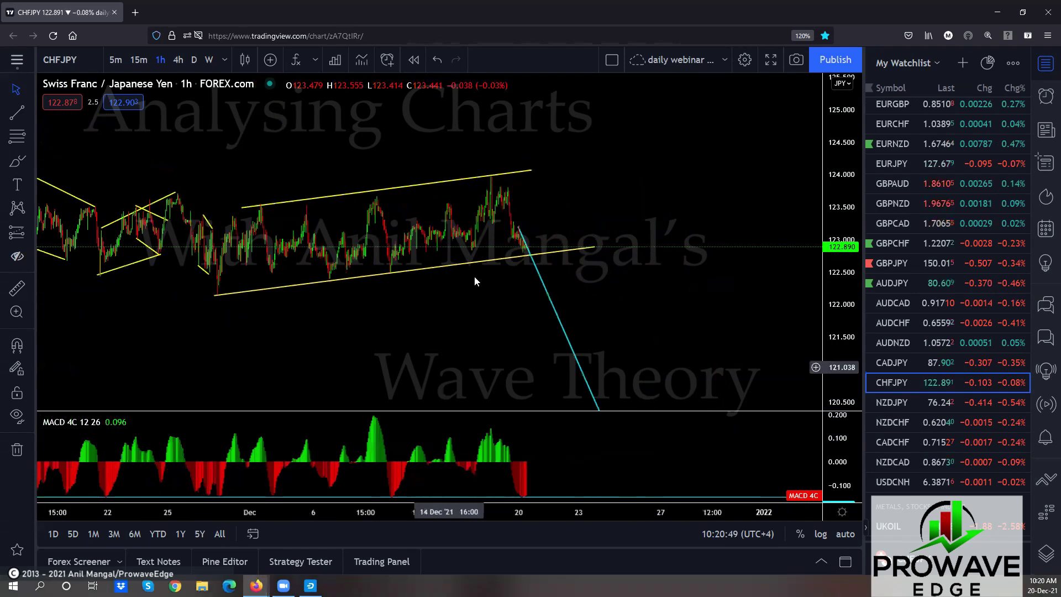
scroll(509, 315, "up", 5)
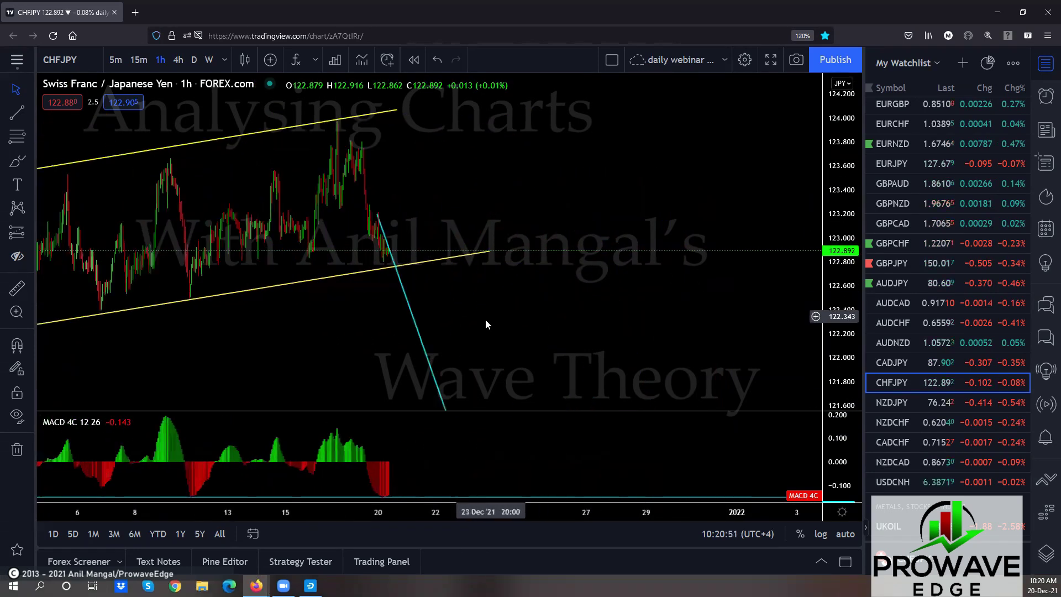
left_click_drag(512, 295, 724, 291)
scroll(474, 336, "up", 2)
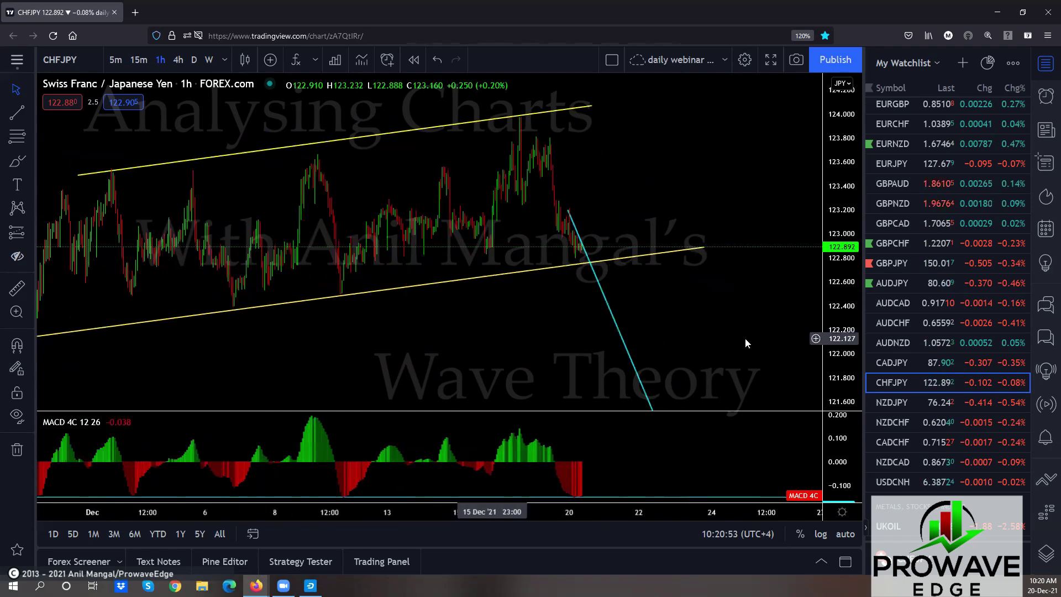
left_click_drag(833, 336, 831, 299)
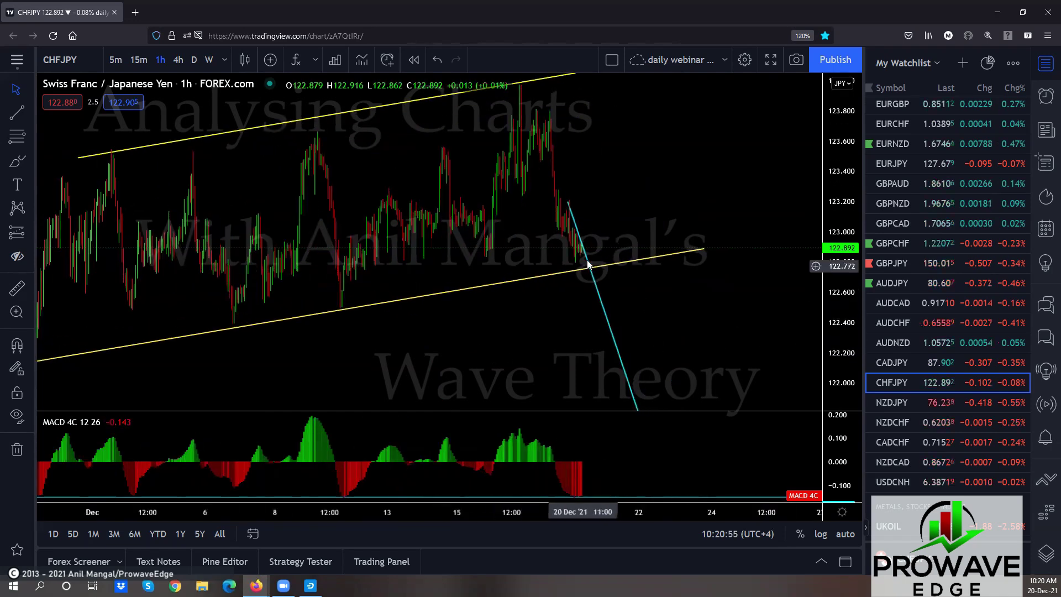
Sketch a break below CHFJPY's lower trendline, a small consolidation and a vertical drop, and clear the sketch.
scroll(491, 339, "down", 4)
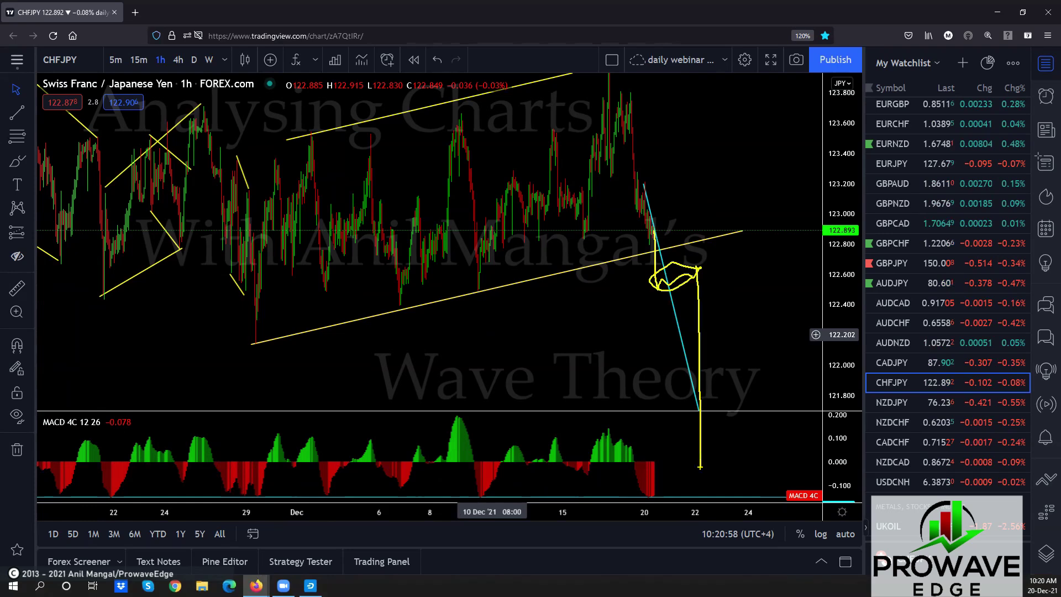
key("ctrl+z")
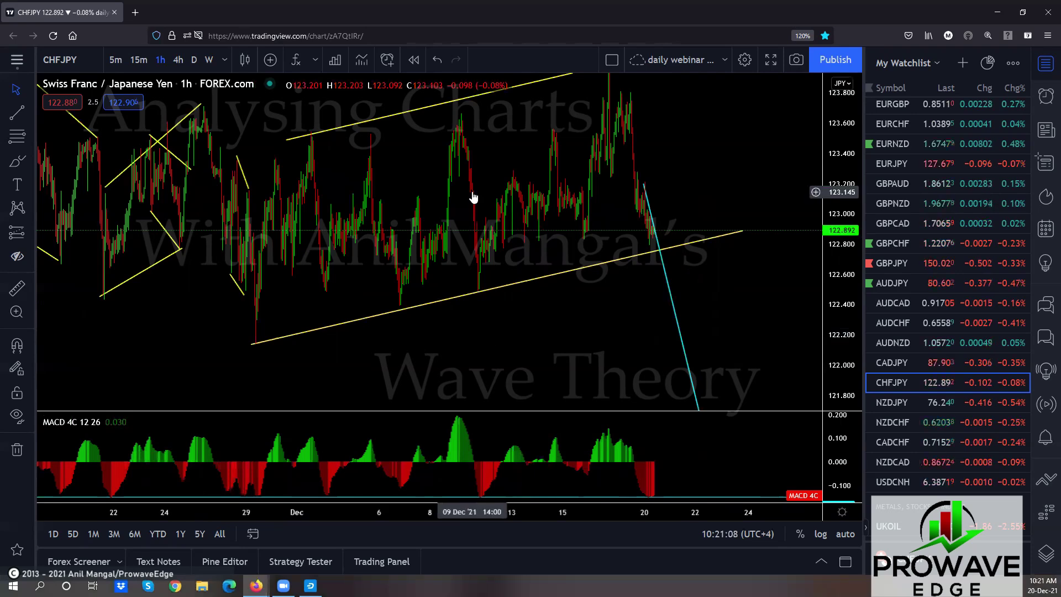
Open NZDJPY and examine the hourly candles below the long rising trendline, with room for lower prices.
left_click(891, 401)
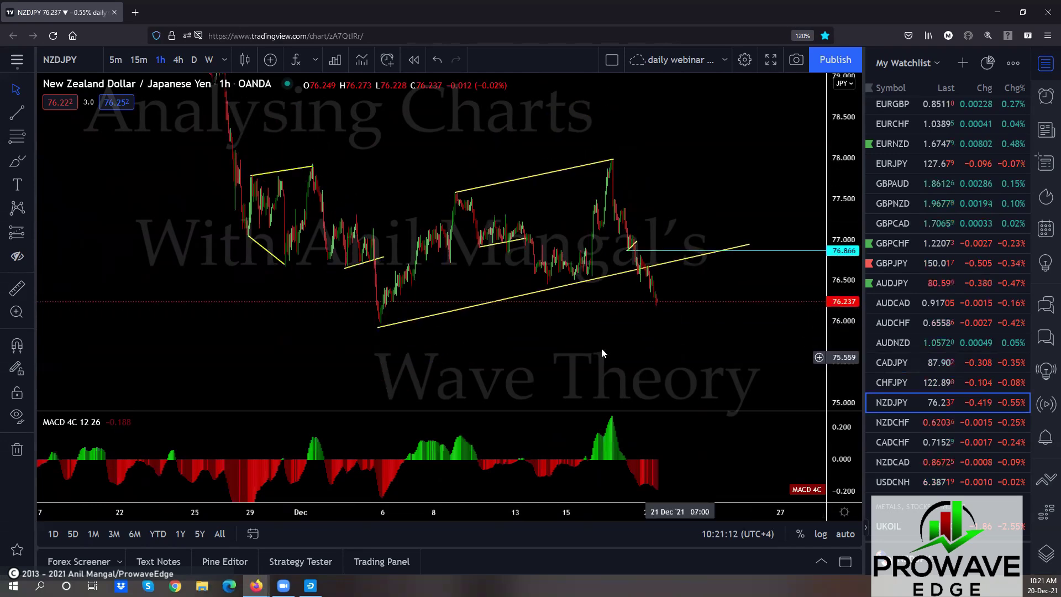
left_click_drag(499, 350, 402, 346)
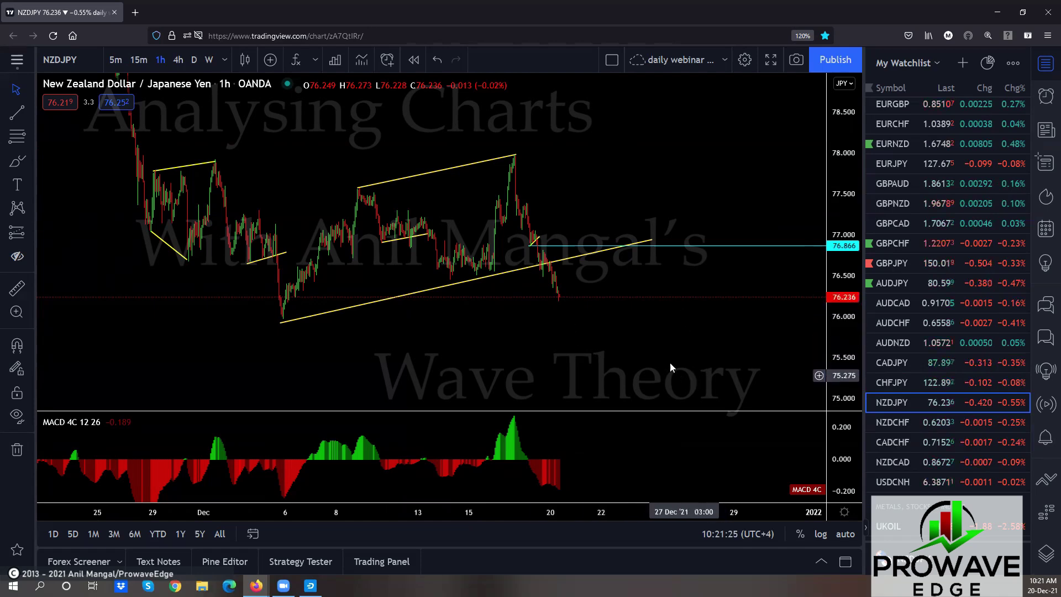
scroll(670, 363, "down", 3)
left_click_drag(669, 363, 505, 288)
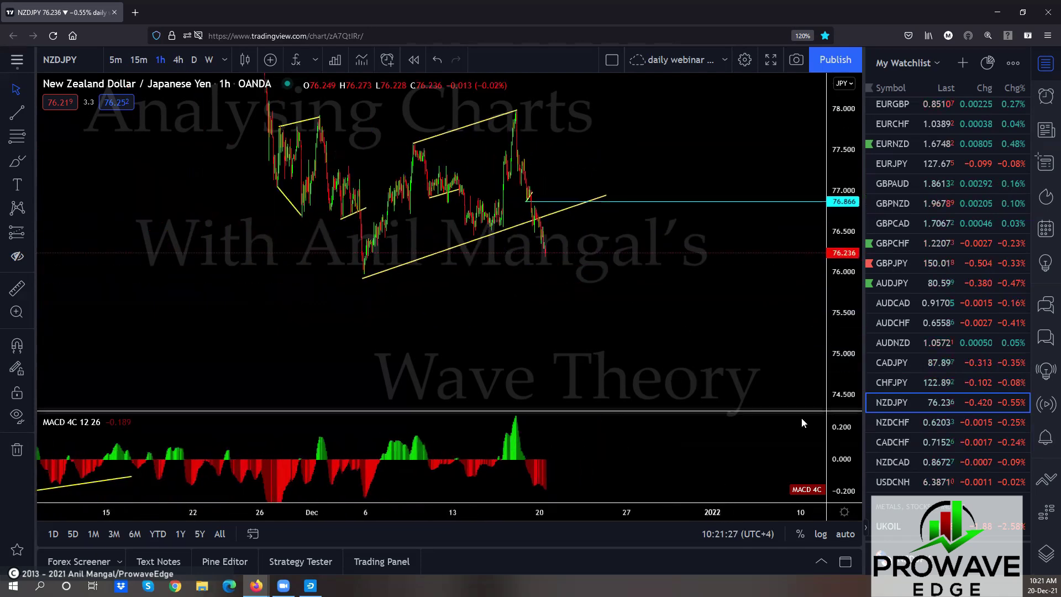
Open NZDCHF, sketch the level at 0.62921, the stepped decline and a drop through the rising trendline, and clear the sketch.
left_click(910, 419)
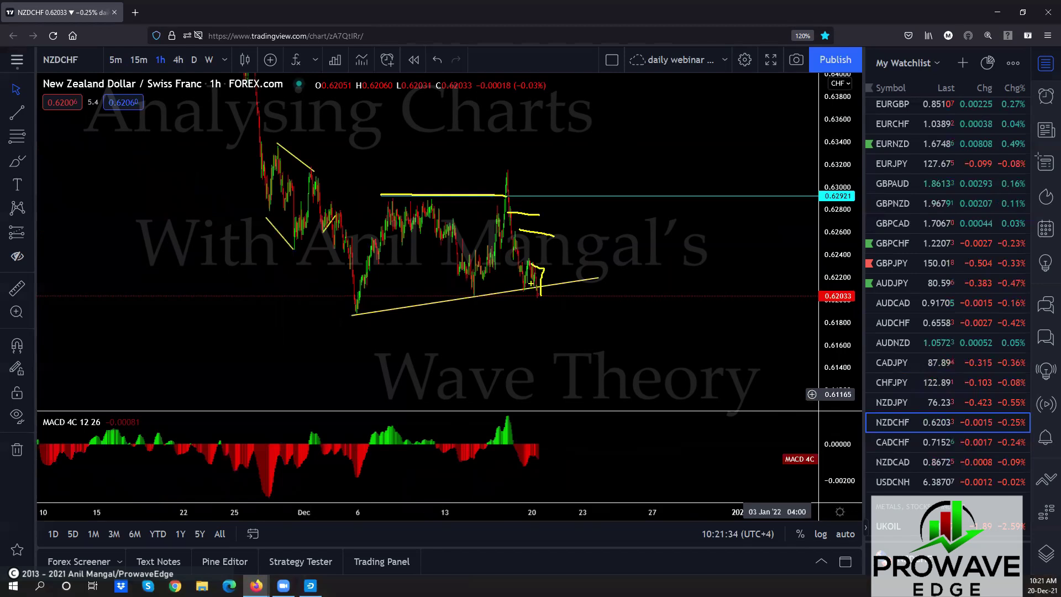
left_click_drag(545, 269, 559, 423)
key("Escape")
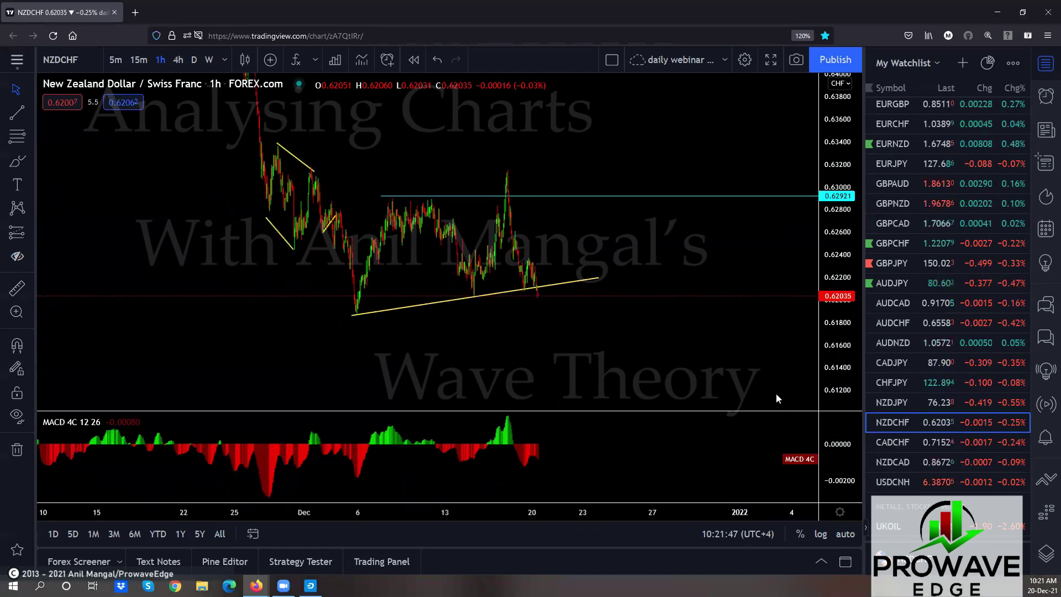
Open CADCHF and stretch the short rising trendline from the 14 December low to 0.71730 on 21 December.
left_click(901, 448)
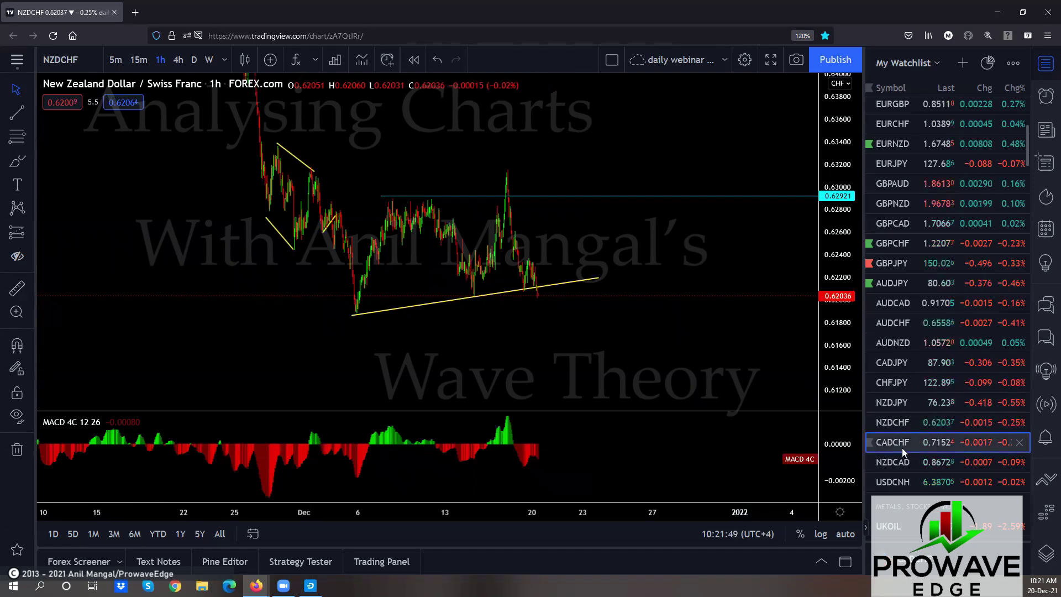
left_click_drag(843, 278, 839, 381)
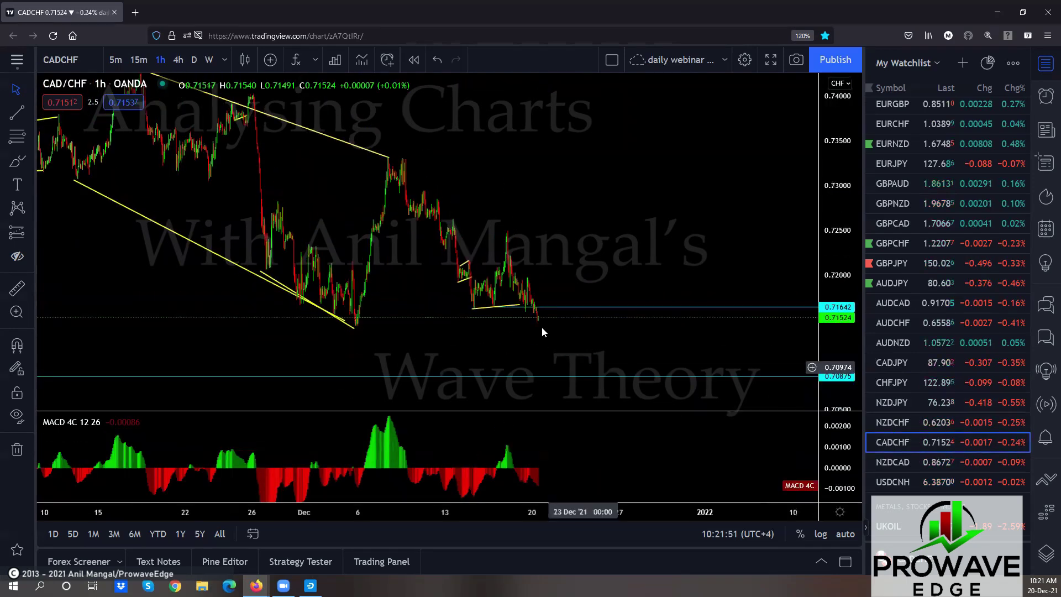
left_click_drag(524, 305, 557, 299)
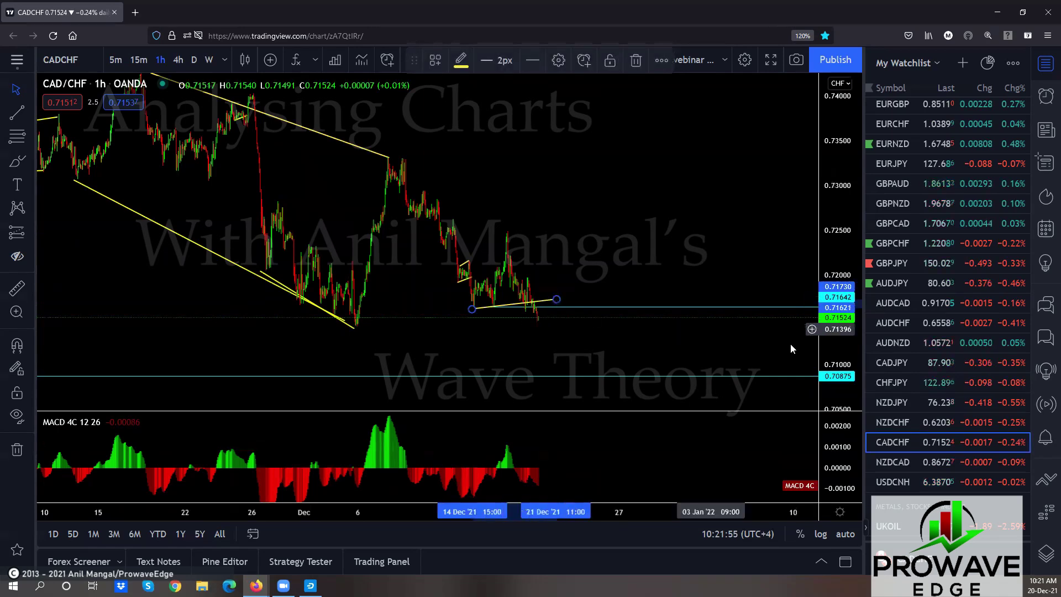
Sketch a falling channel over CADCHF's latest decline, a small pause and a further drop, and clear the sketch.
scroll(784, 264, "up", 5)
scroll(763, 283, "up", 1)
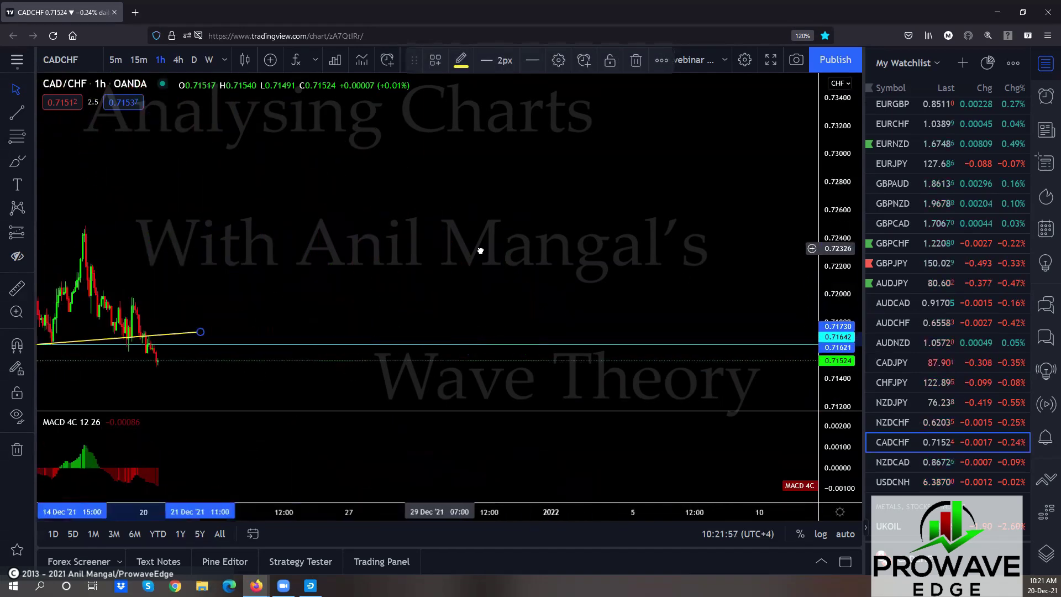
left_click_drag(477, 248, 692, 235)
left_click_drag(826, 311, 827, 210)
left_click_drag(619, 307, 646, 215)
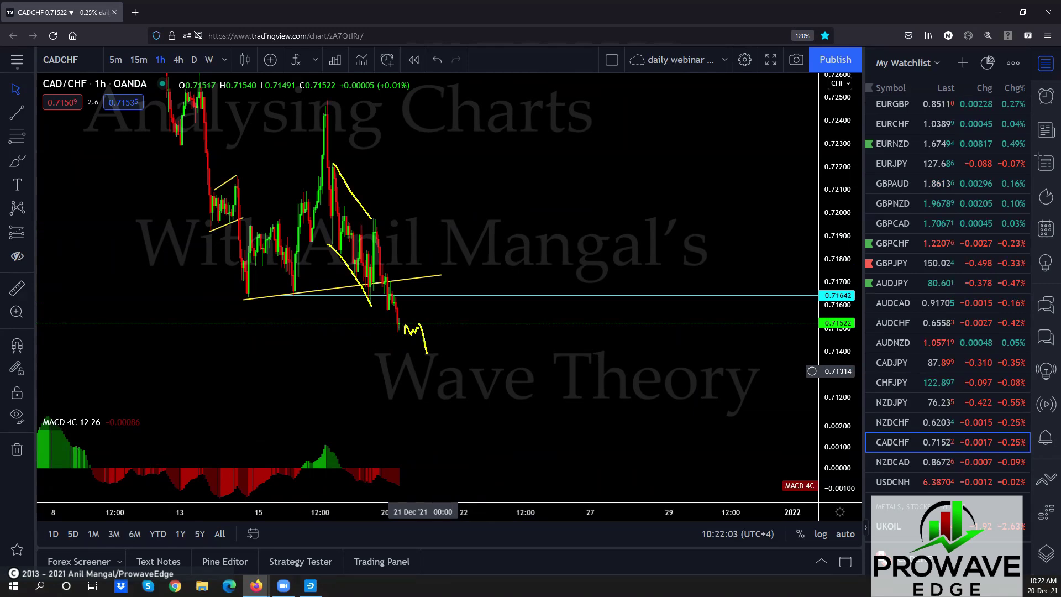
left_click_drag(427, 354, 442, 478)
key("Escape")
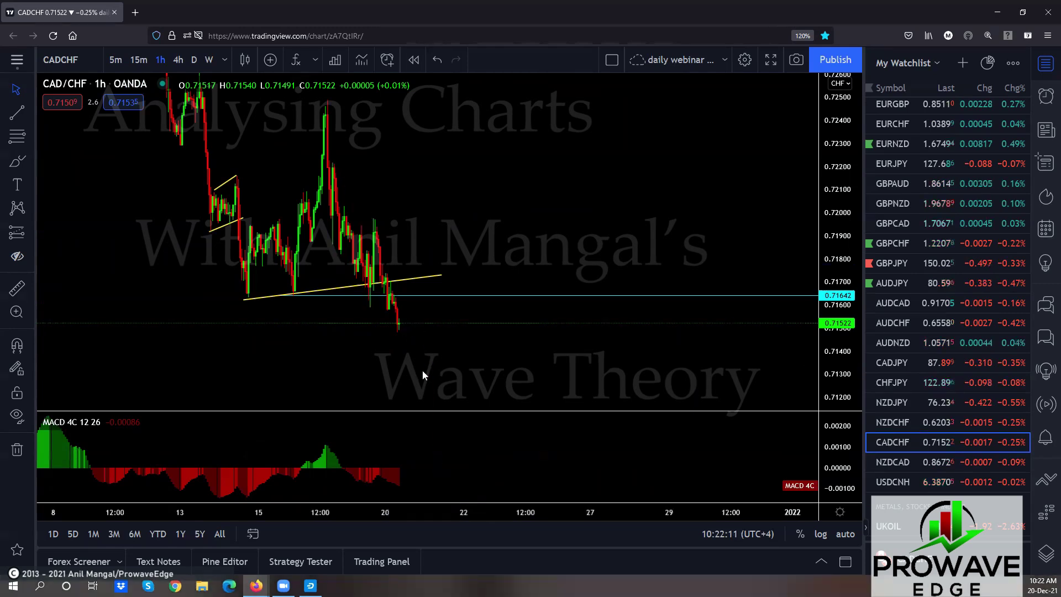
Delete CADCHF's horizontal ray at 0.71642 just below the rising trendline.
left_click(442, 297)
left_click_drag(444, 308, 444, 310)
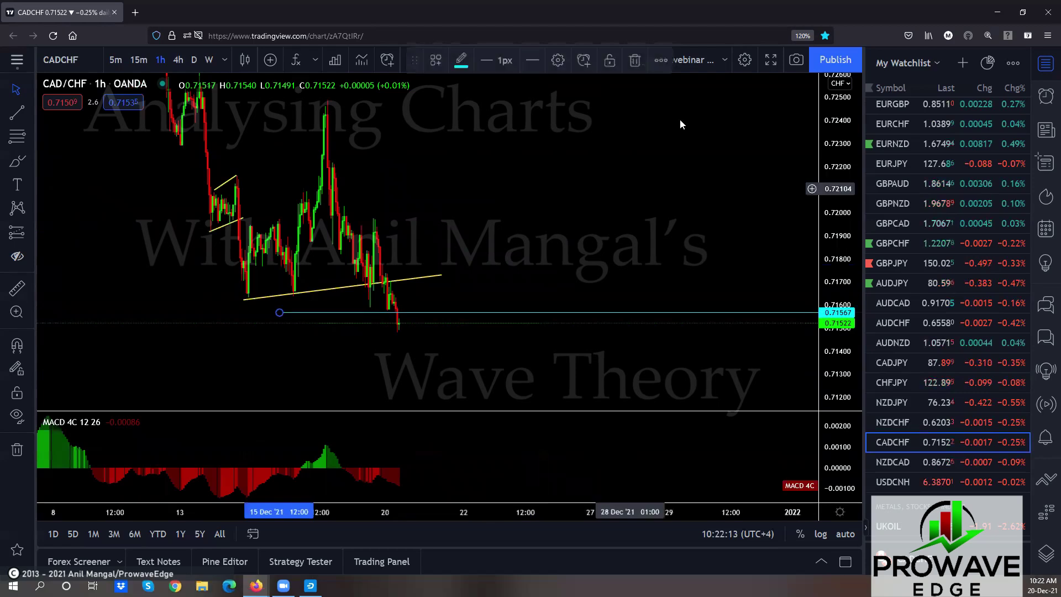
key("Delete")
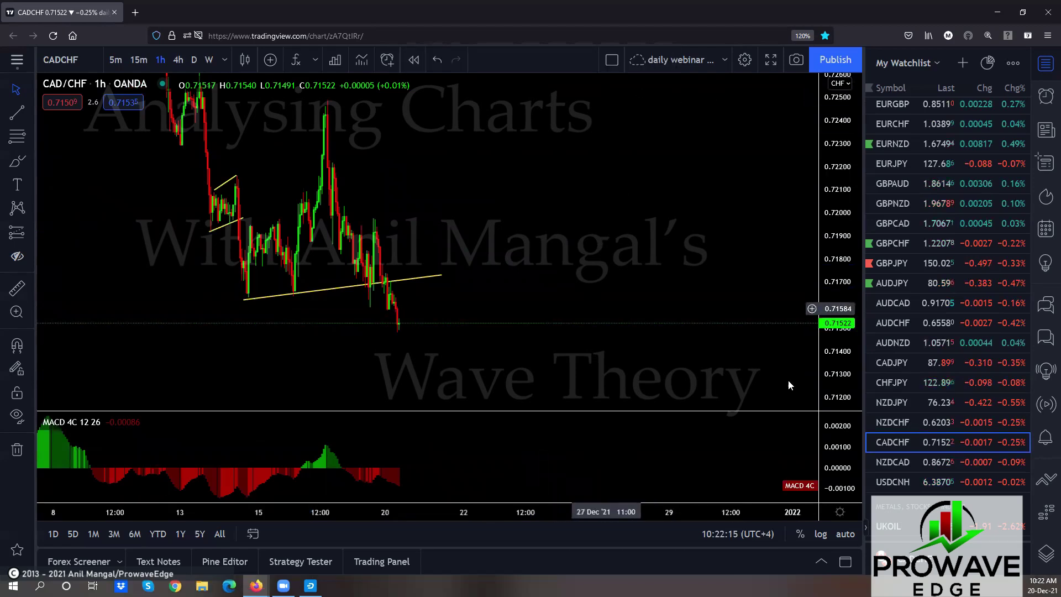
Open NZDCAD and draw a short rising trendline from the 17 December low at 0.86507 to 0.86815.
left_click(909, 462)
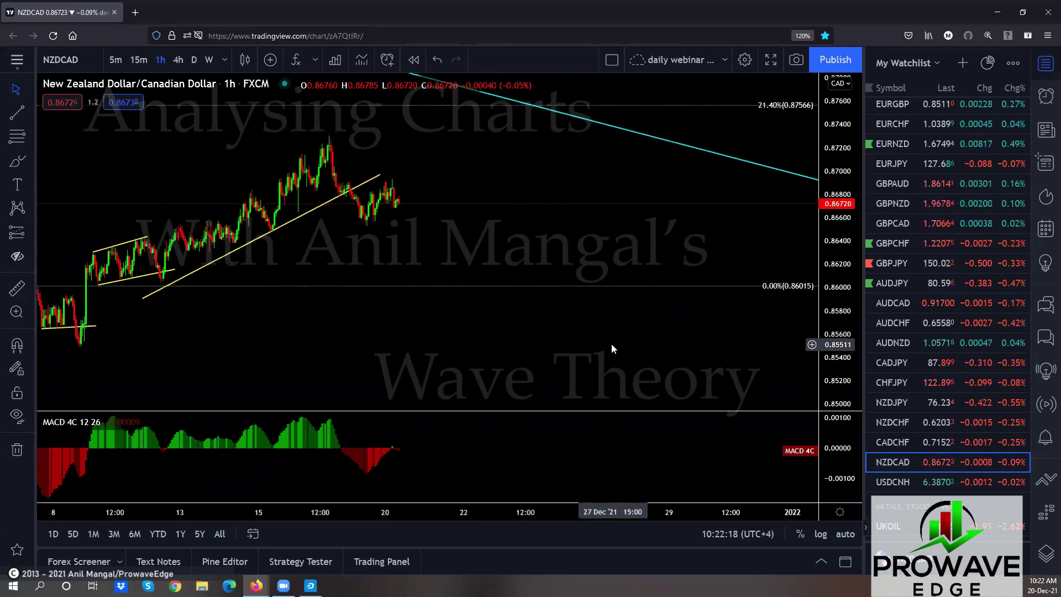
scroll(611, 343, "down", 2)
left_click(17, 115)
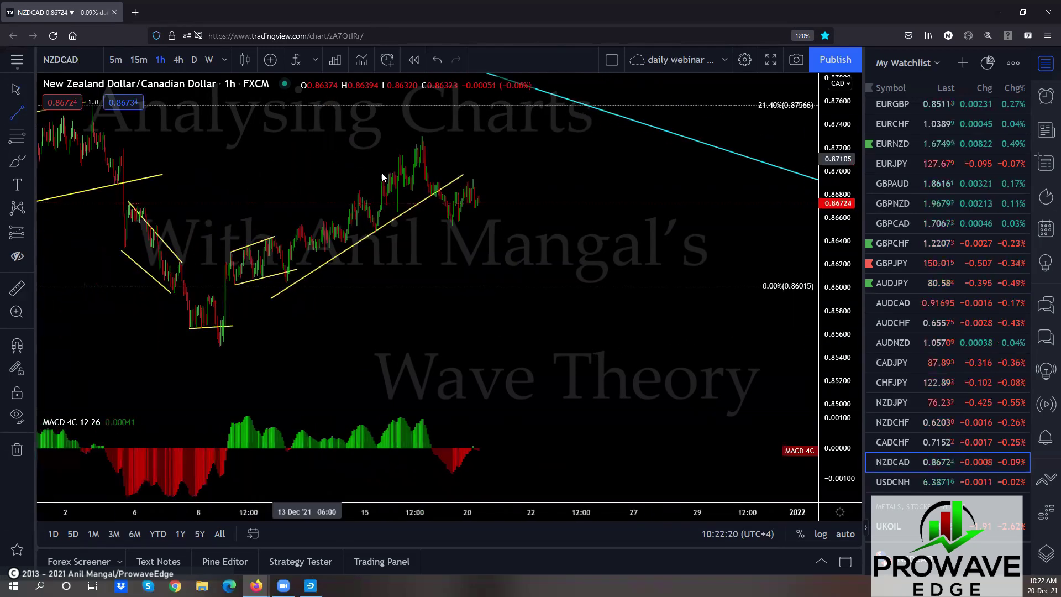
left_click(452, 227)
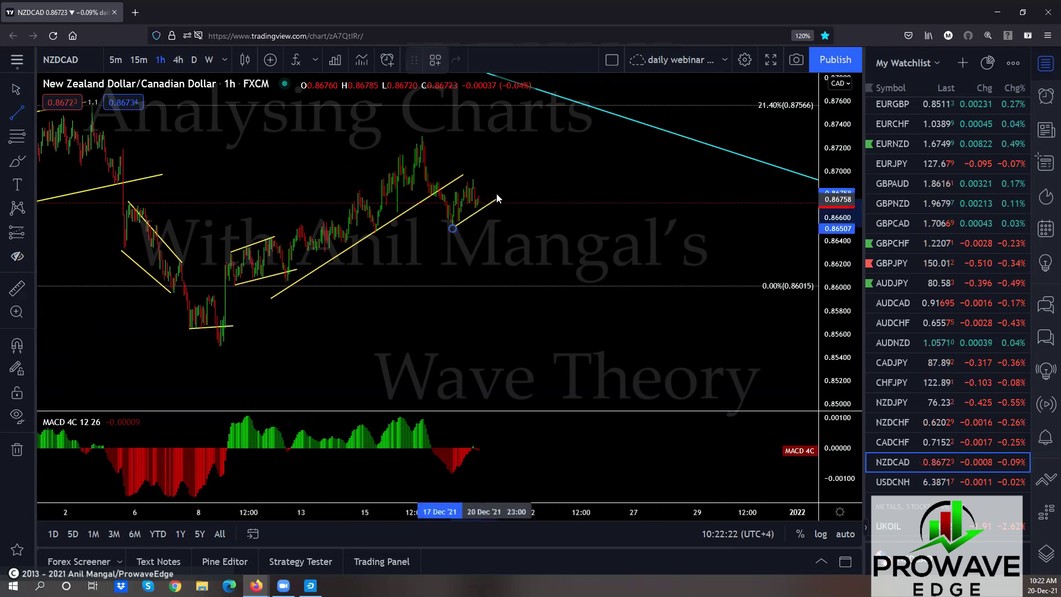
left_click(496, 193)
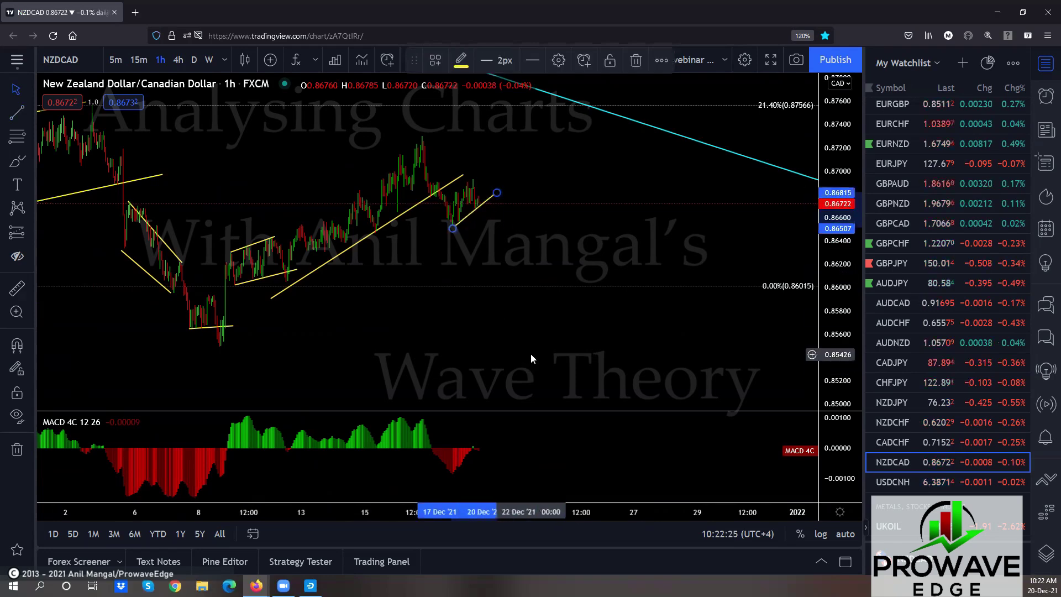
Open USDCNH, sketch the rising December channel with a dip to its lower line and a steep rally, and clear the sketch.
left_click(902, 482)
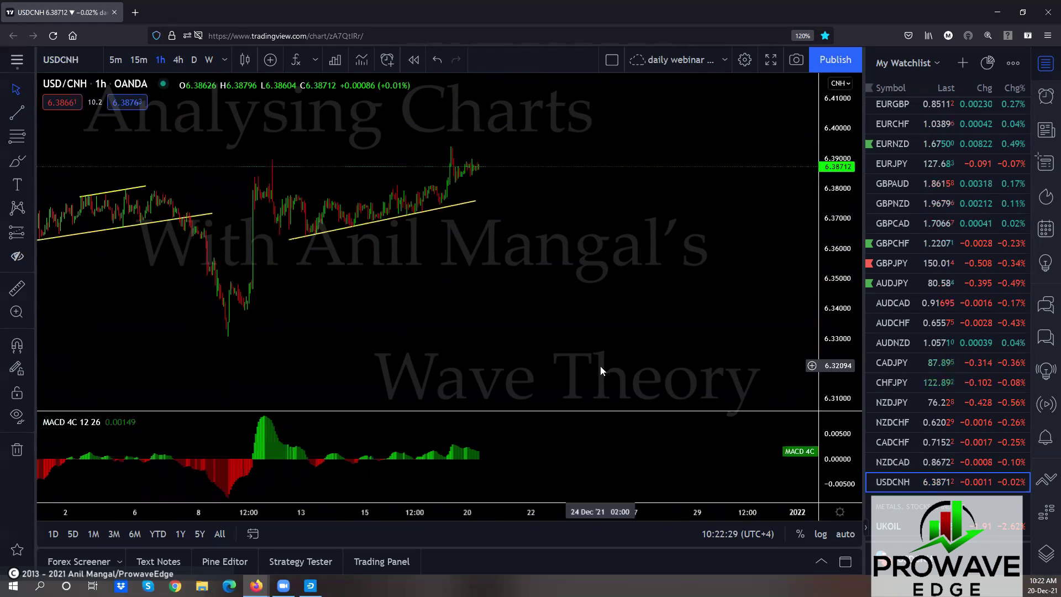
scroll(601, 369, "down", 8)
left_click_drag(618, 364, 602, 365)
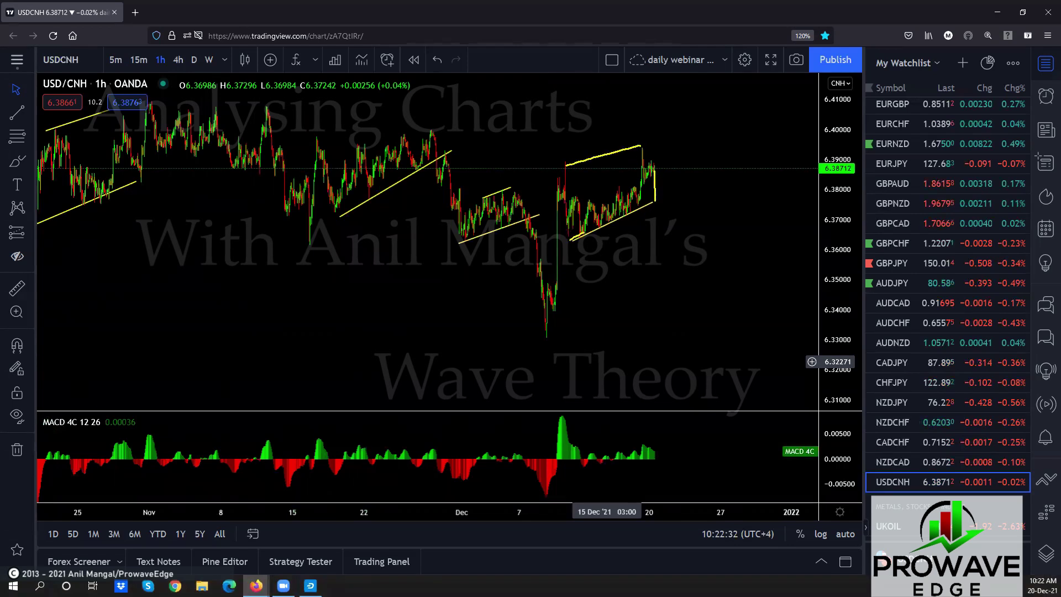
left_click_drag(662, 185, 704, 2)
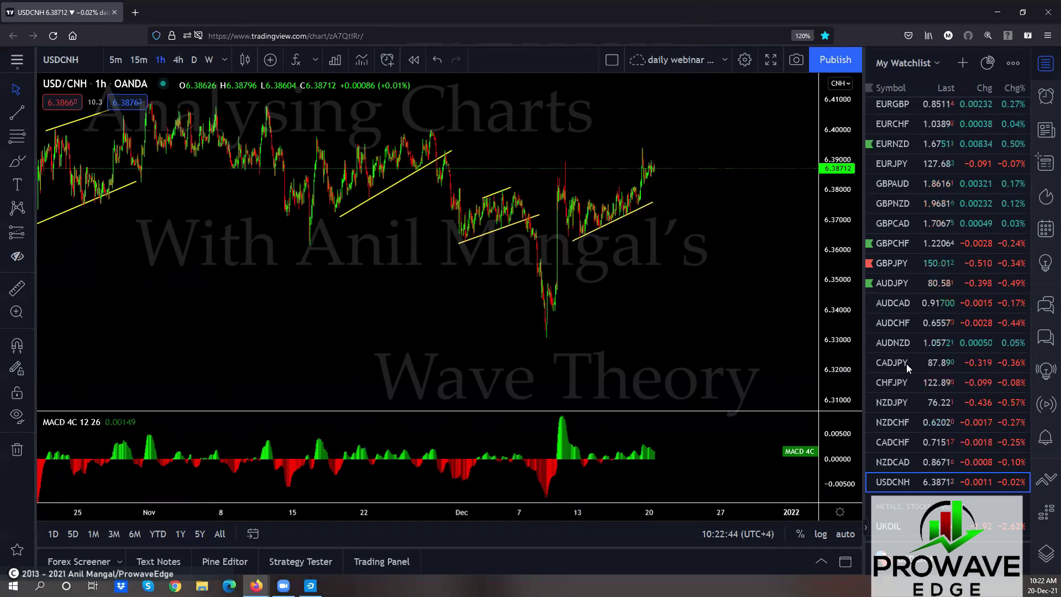
Look through the watchlist's Metals, Stocks & Indices section and the latest USDCNH candles.
scroll(906, 363, "down", 4)
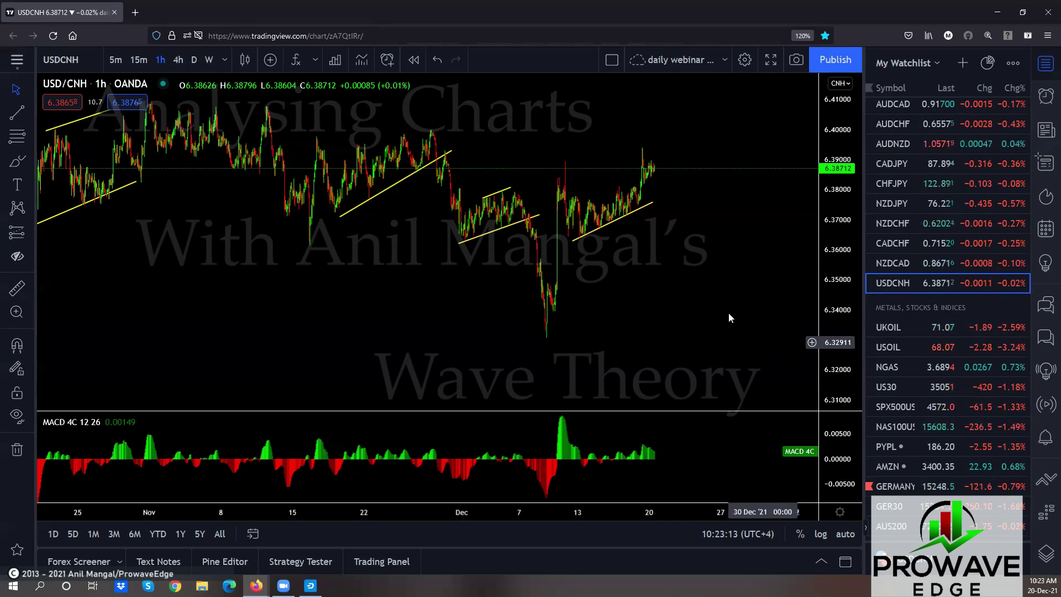
left_click_drag(693, 287, 657, 327)
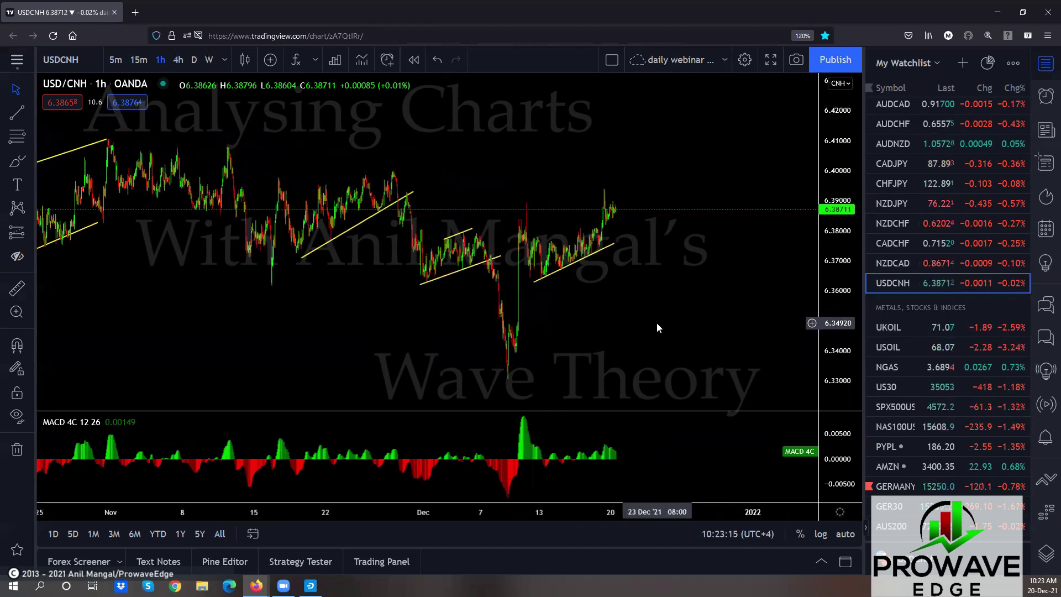